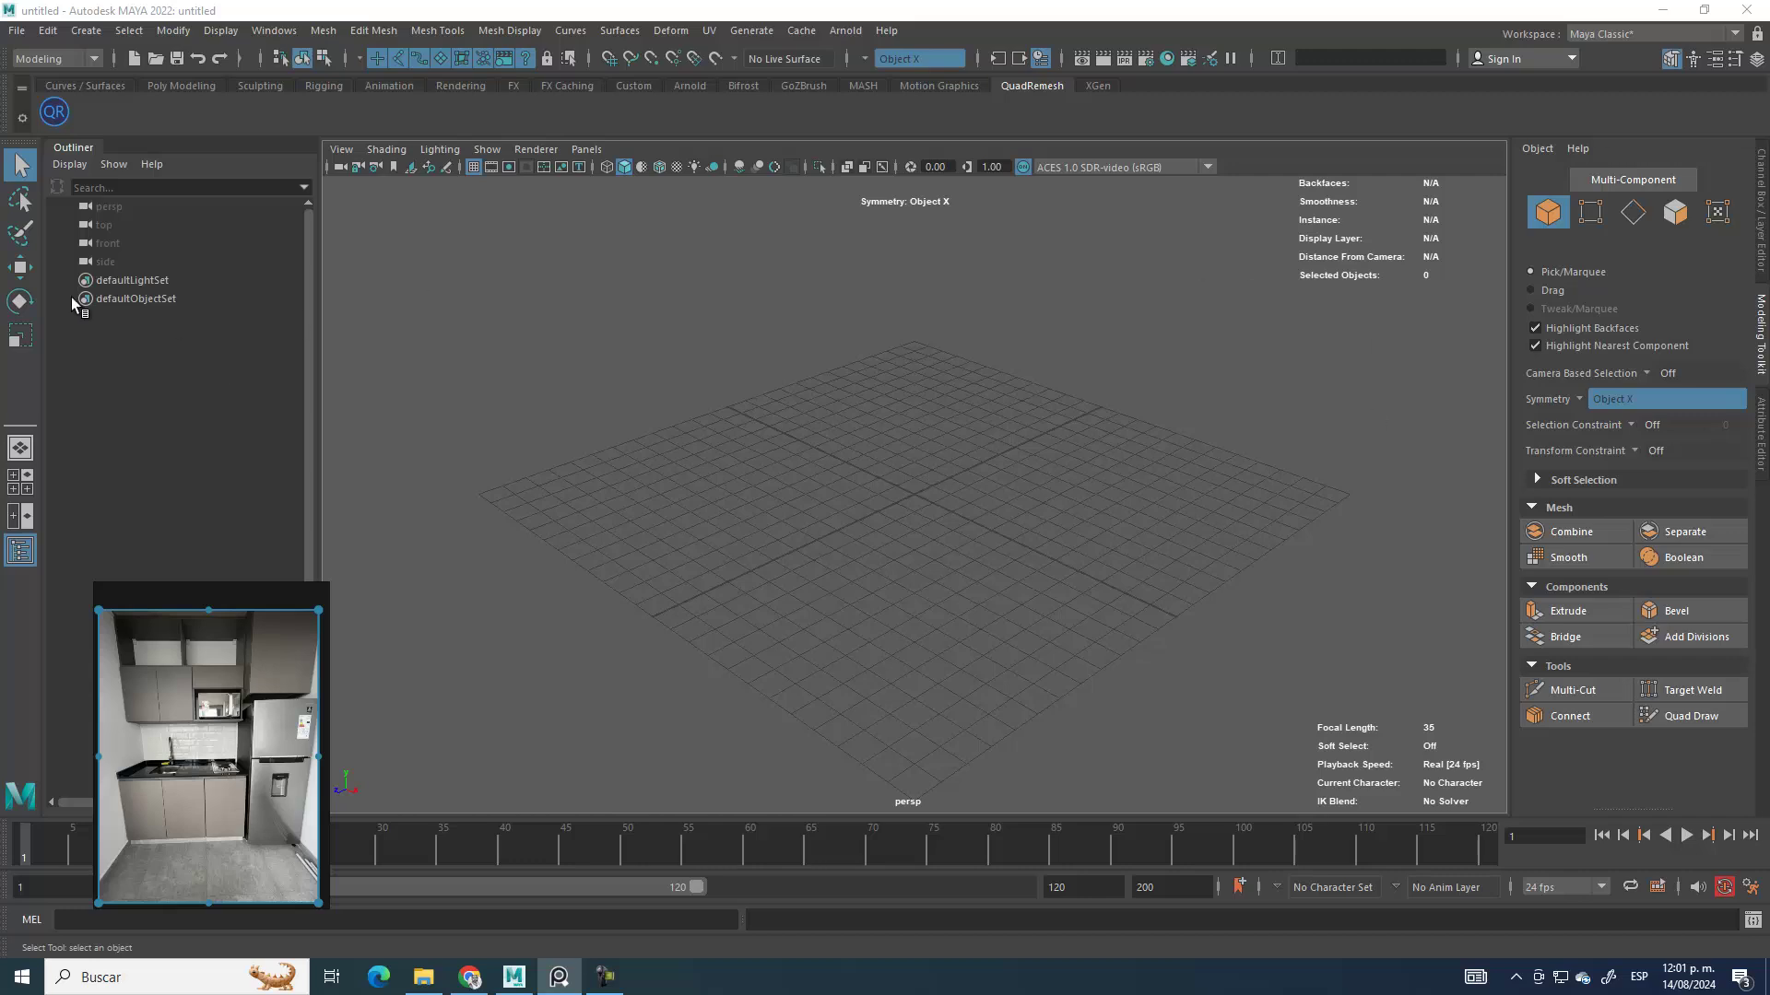
Step: Create a polygon cube at the origin and expand its polyCube1 construction attributes
key("w")
left_click(168, 83)
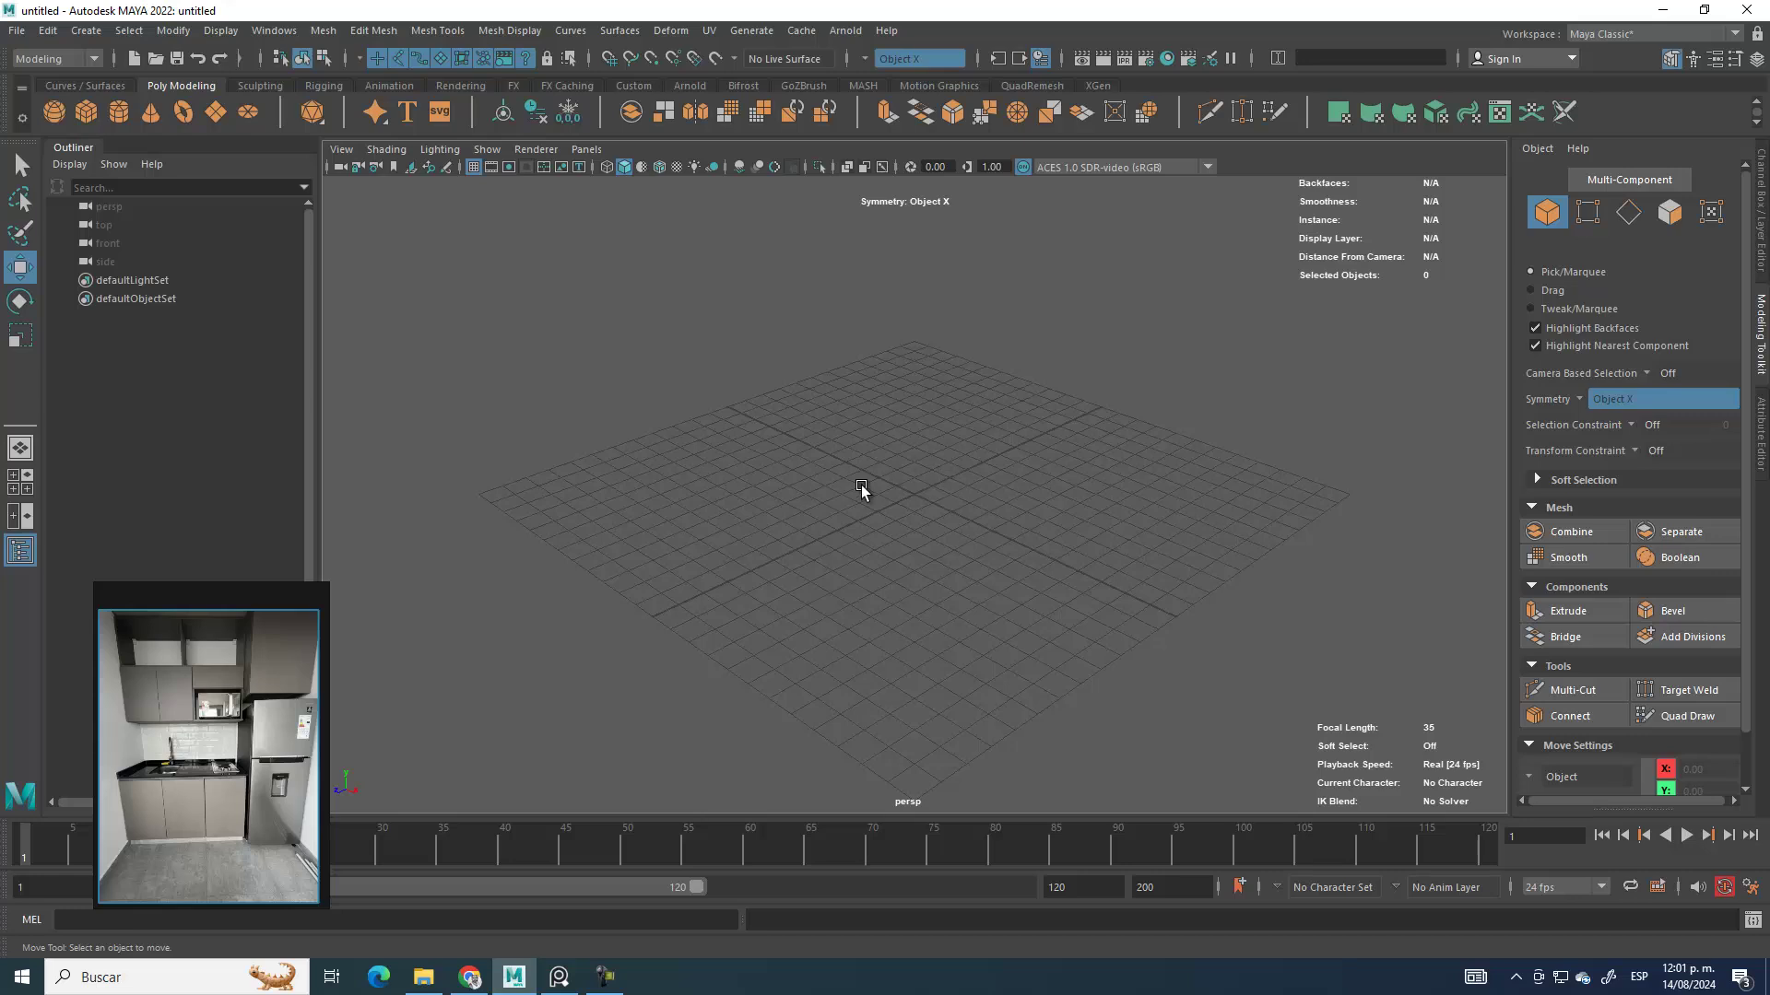
left_click_drag(861, 485, 1043, 495, "alt")
left_click_drag(845, 394, 1014, 470, "alt")
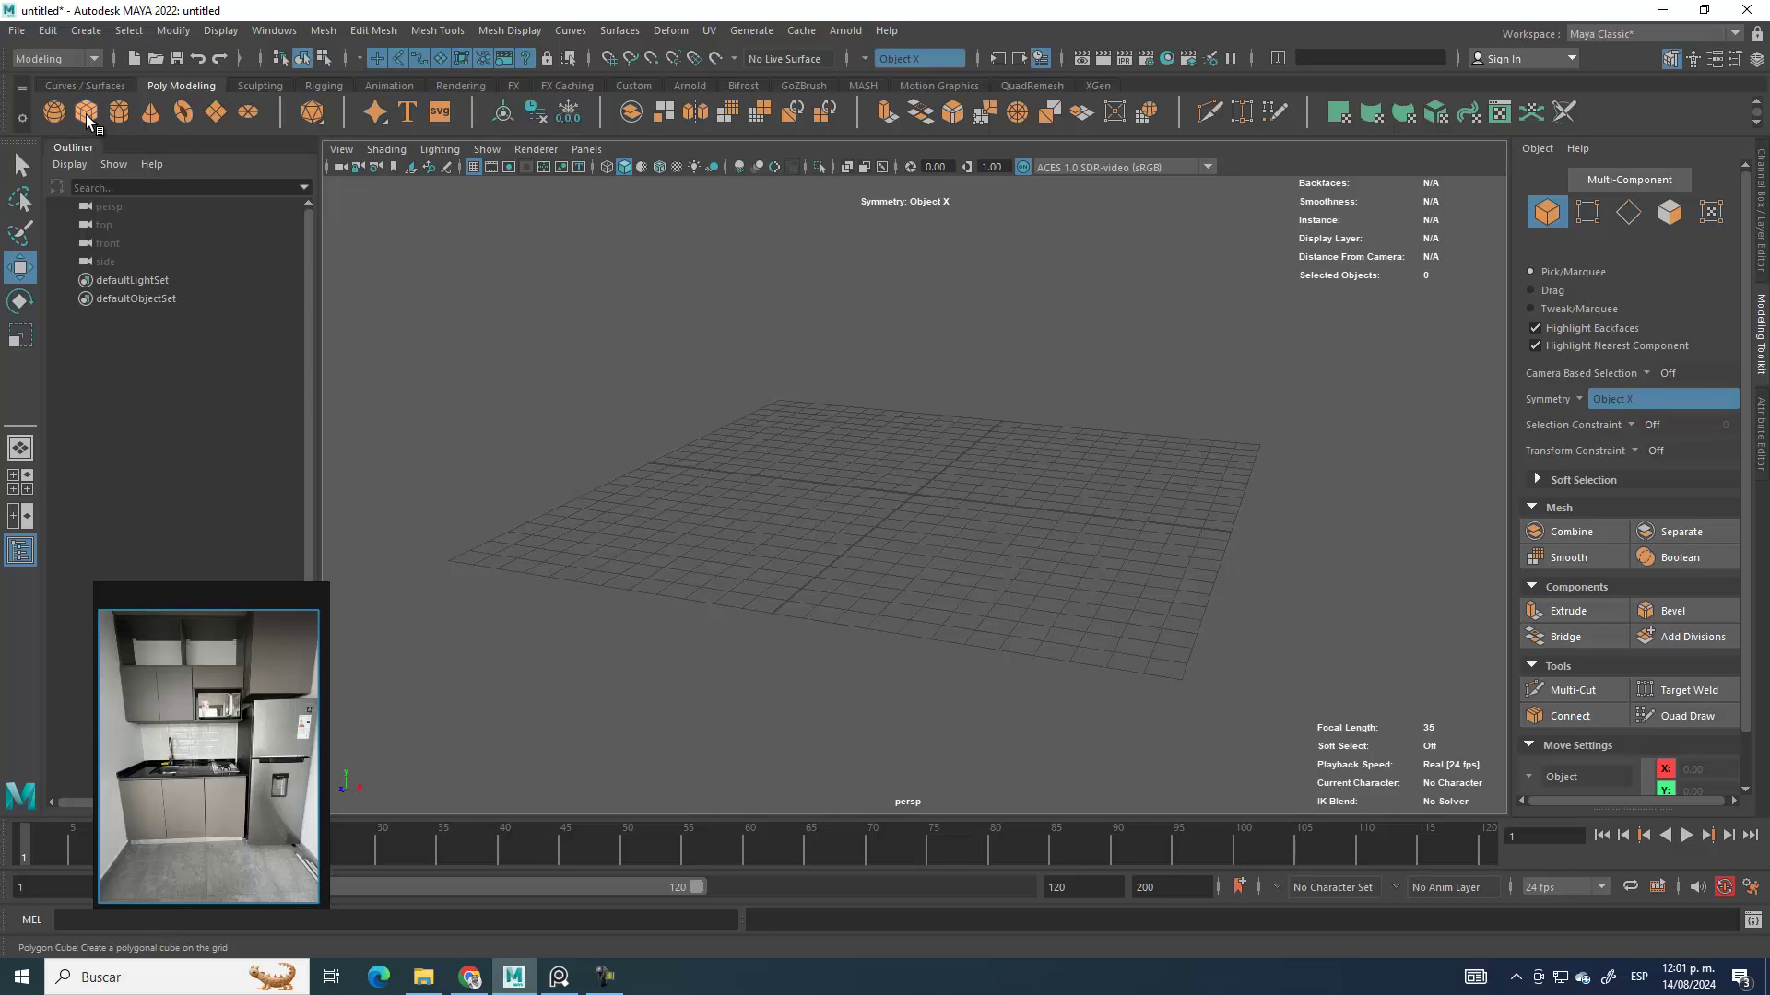
left_click(1090, 549)
left_click(1761, 263)
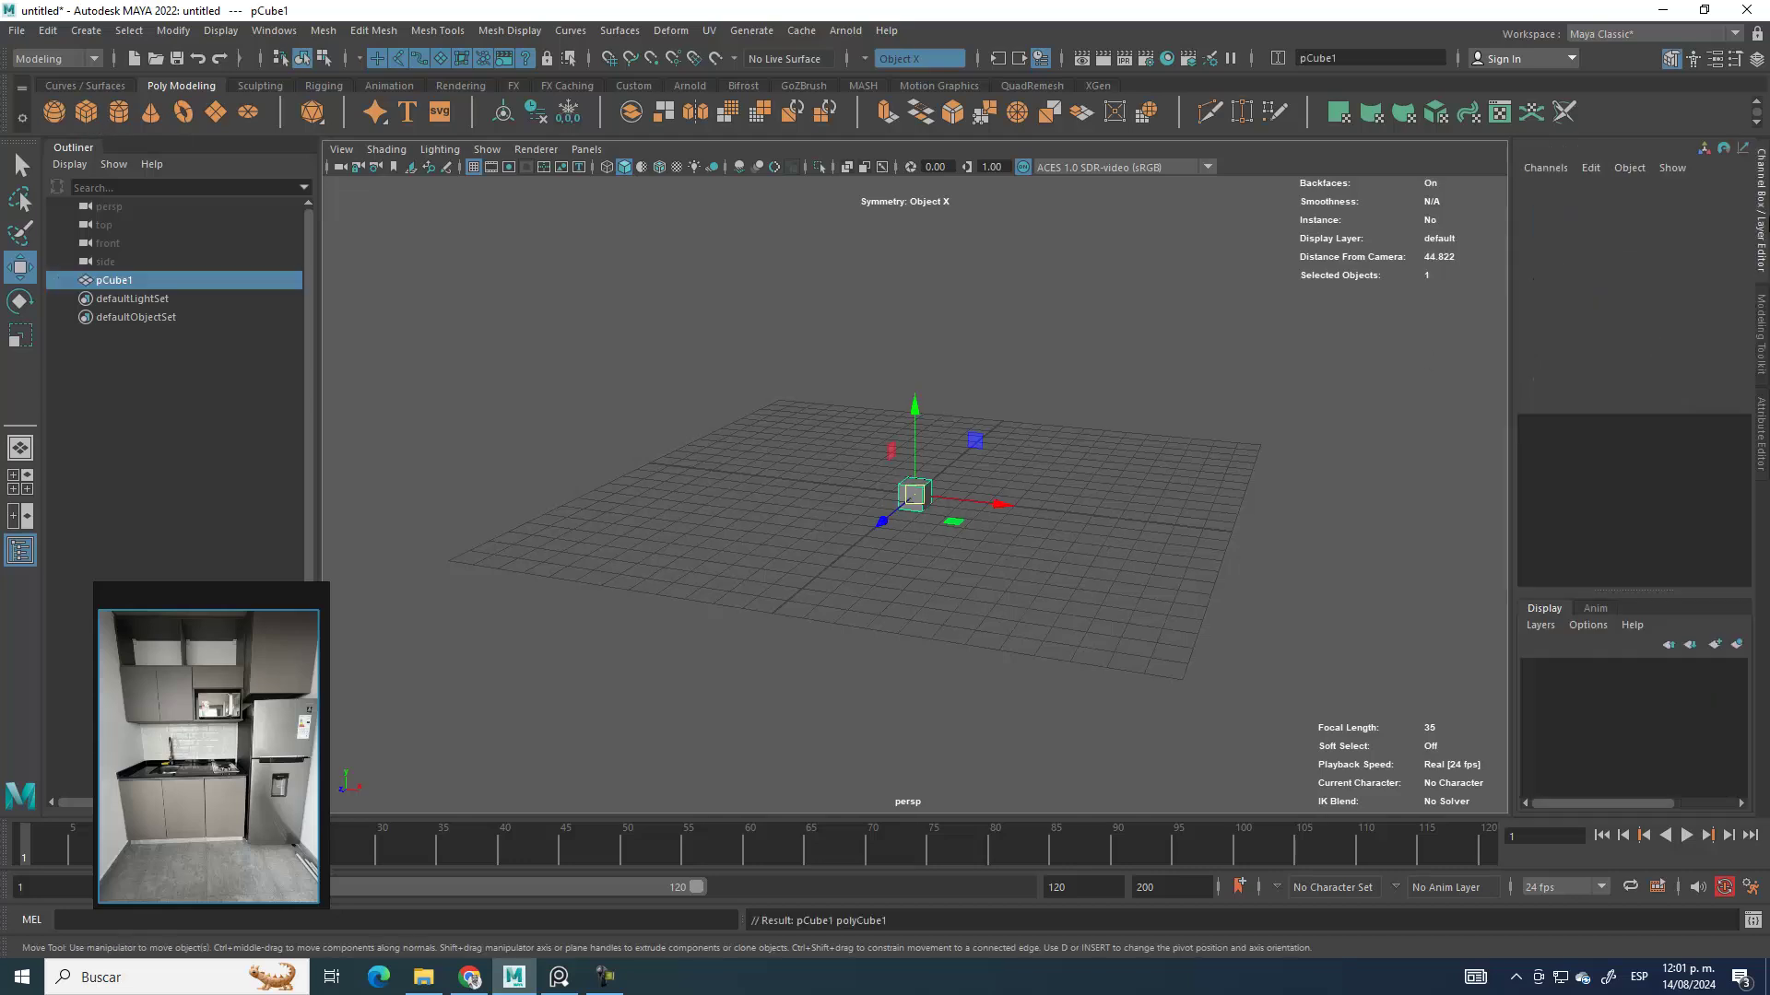
left_click(1552, 392)
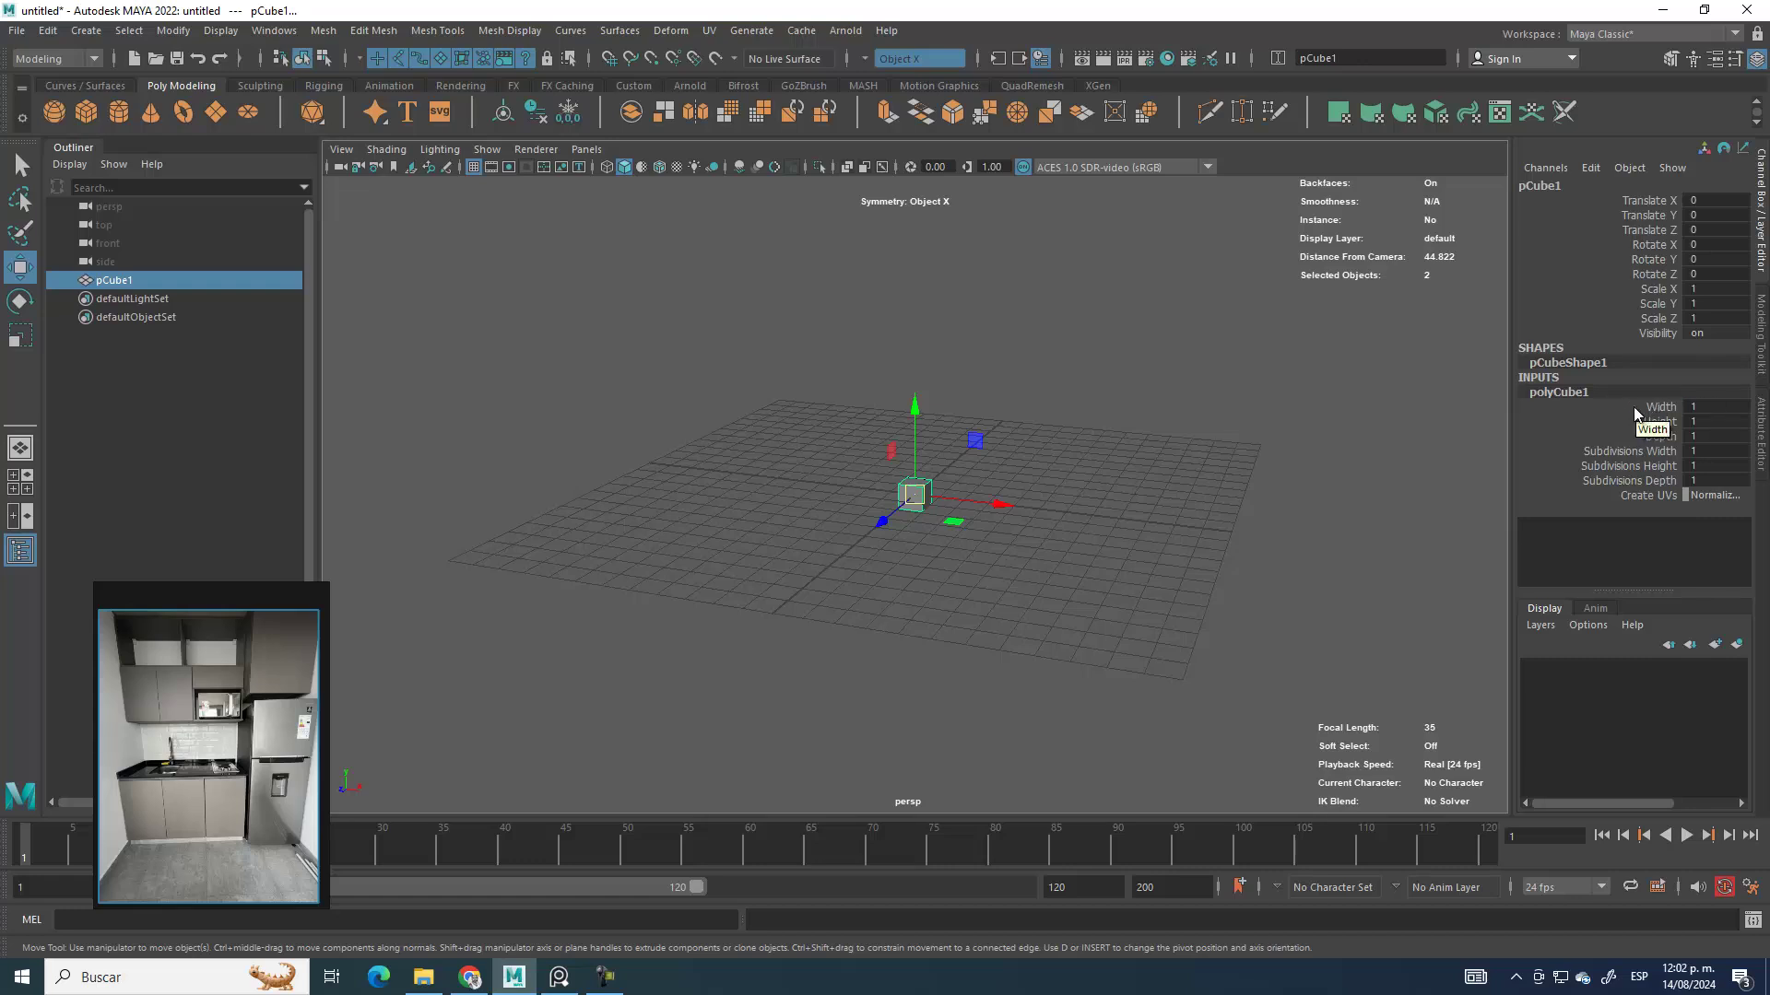
Step: Set the cube's width and depth together to 24 to form the floor
left_click_drag(1633, 406, 1640, 423)
left_click(1643, 426)
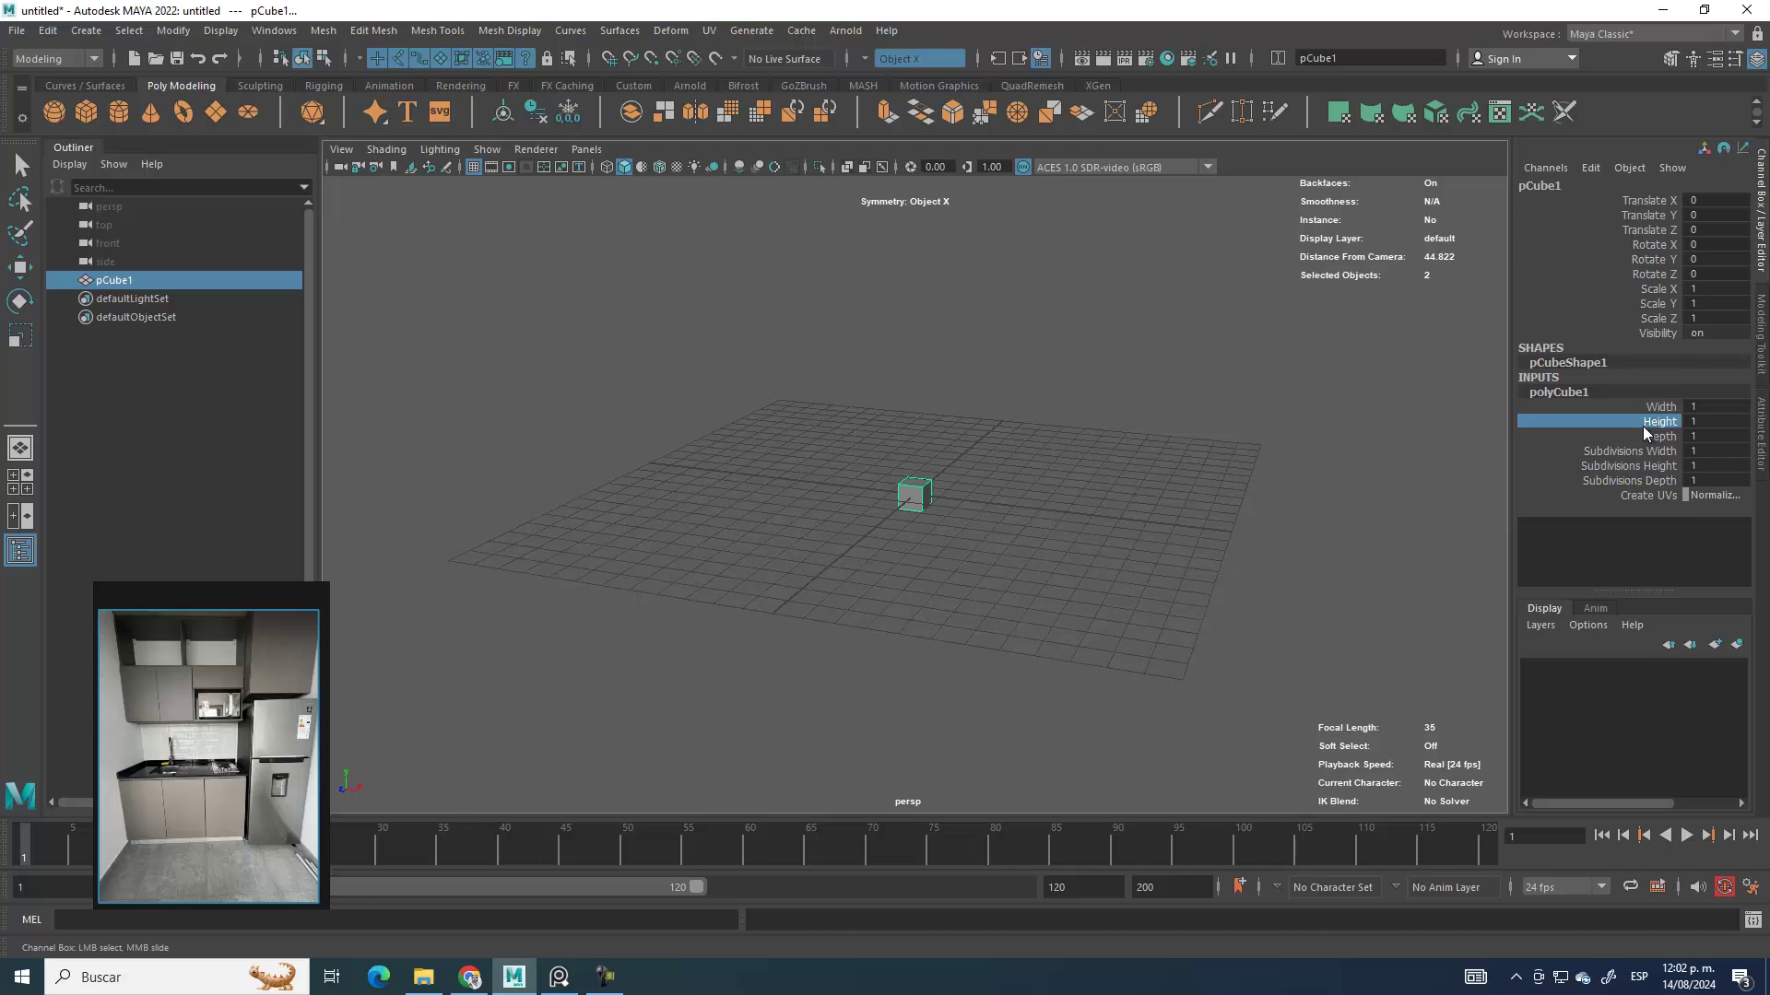
left_click(1634, 405)
left_click(1637, 435, "ctrl")
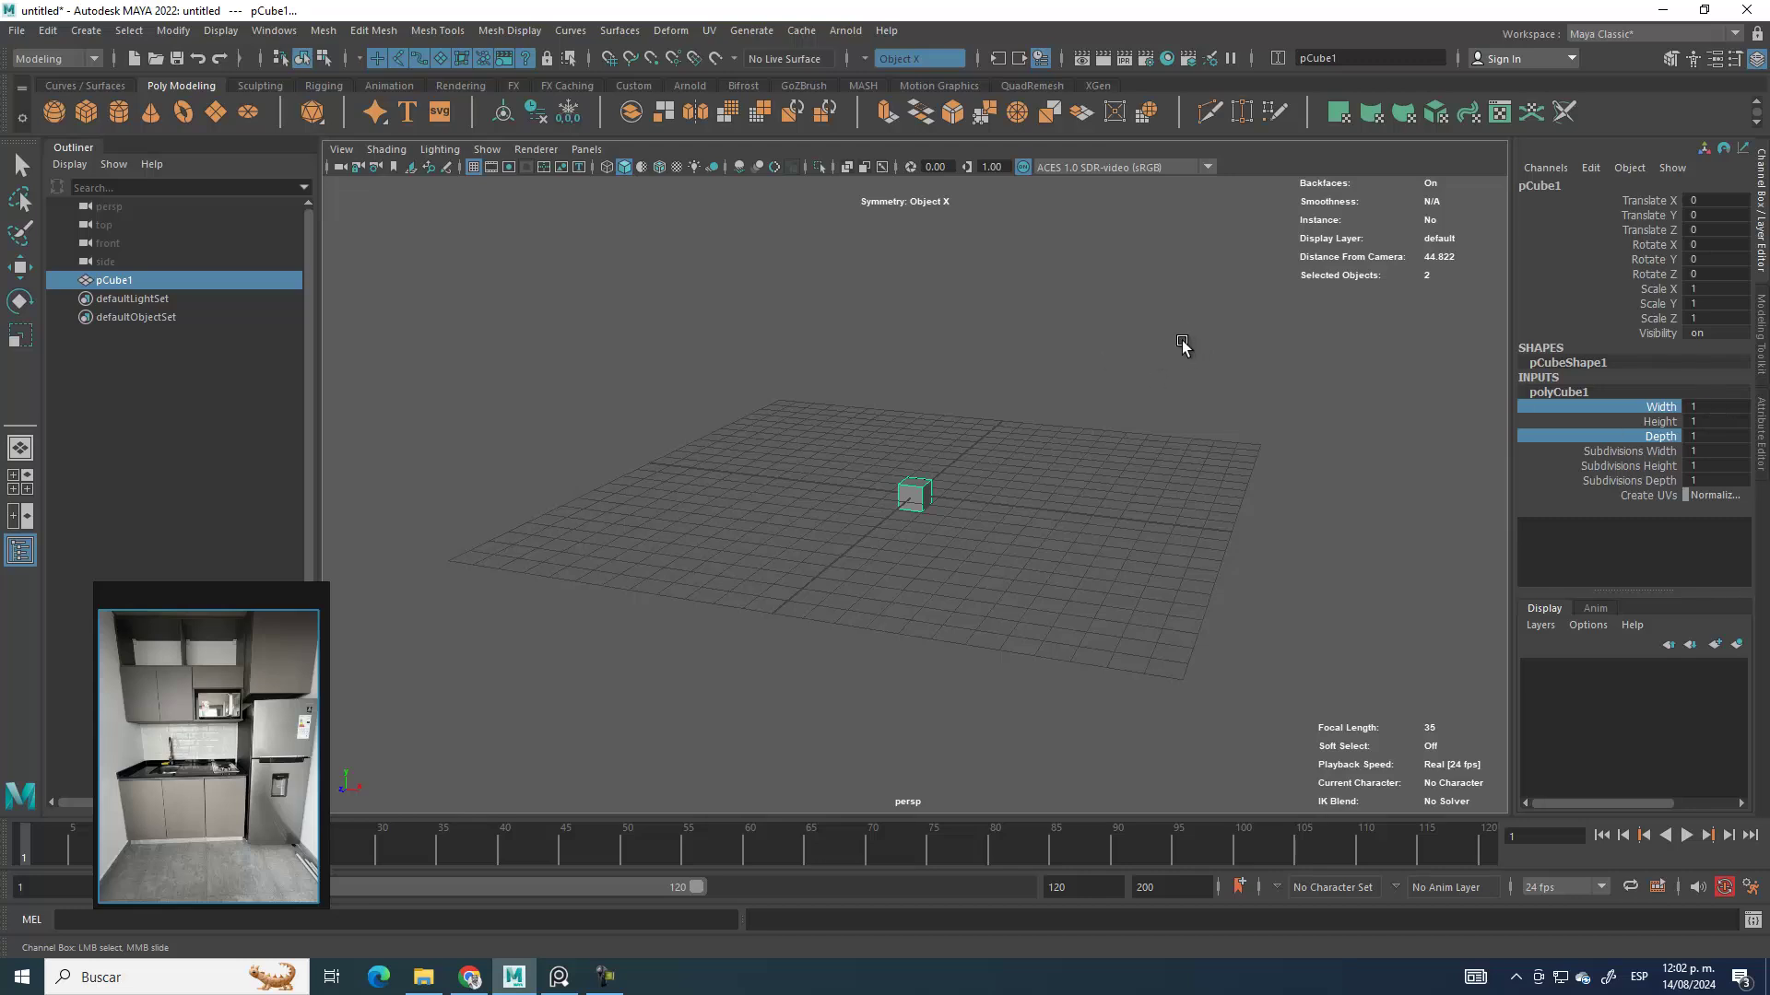
middle_click_drag(1183, 341, 1394, 332)
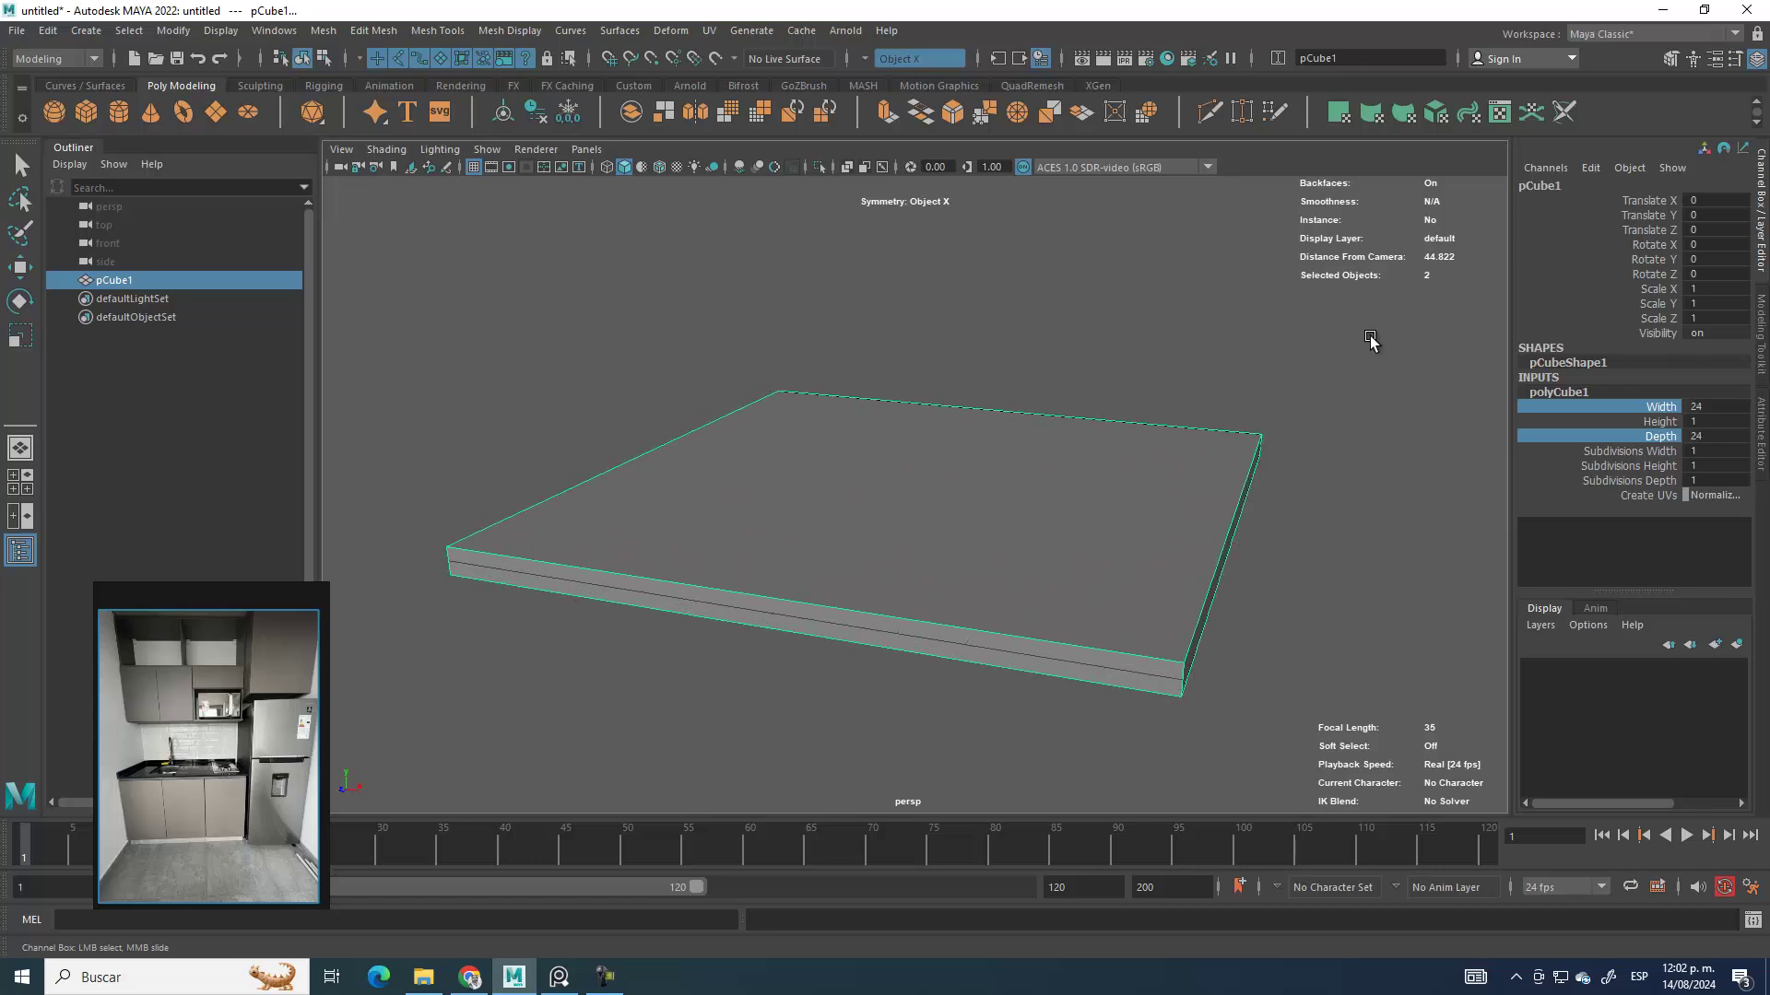
Step: Set the floor slab's height to 0.2
left_click(1659, 421)
left_click(1716, 421)
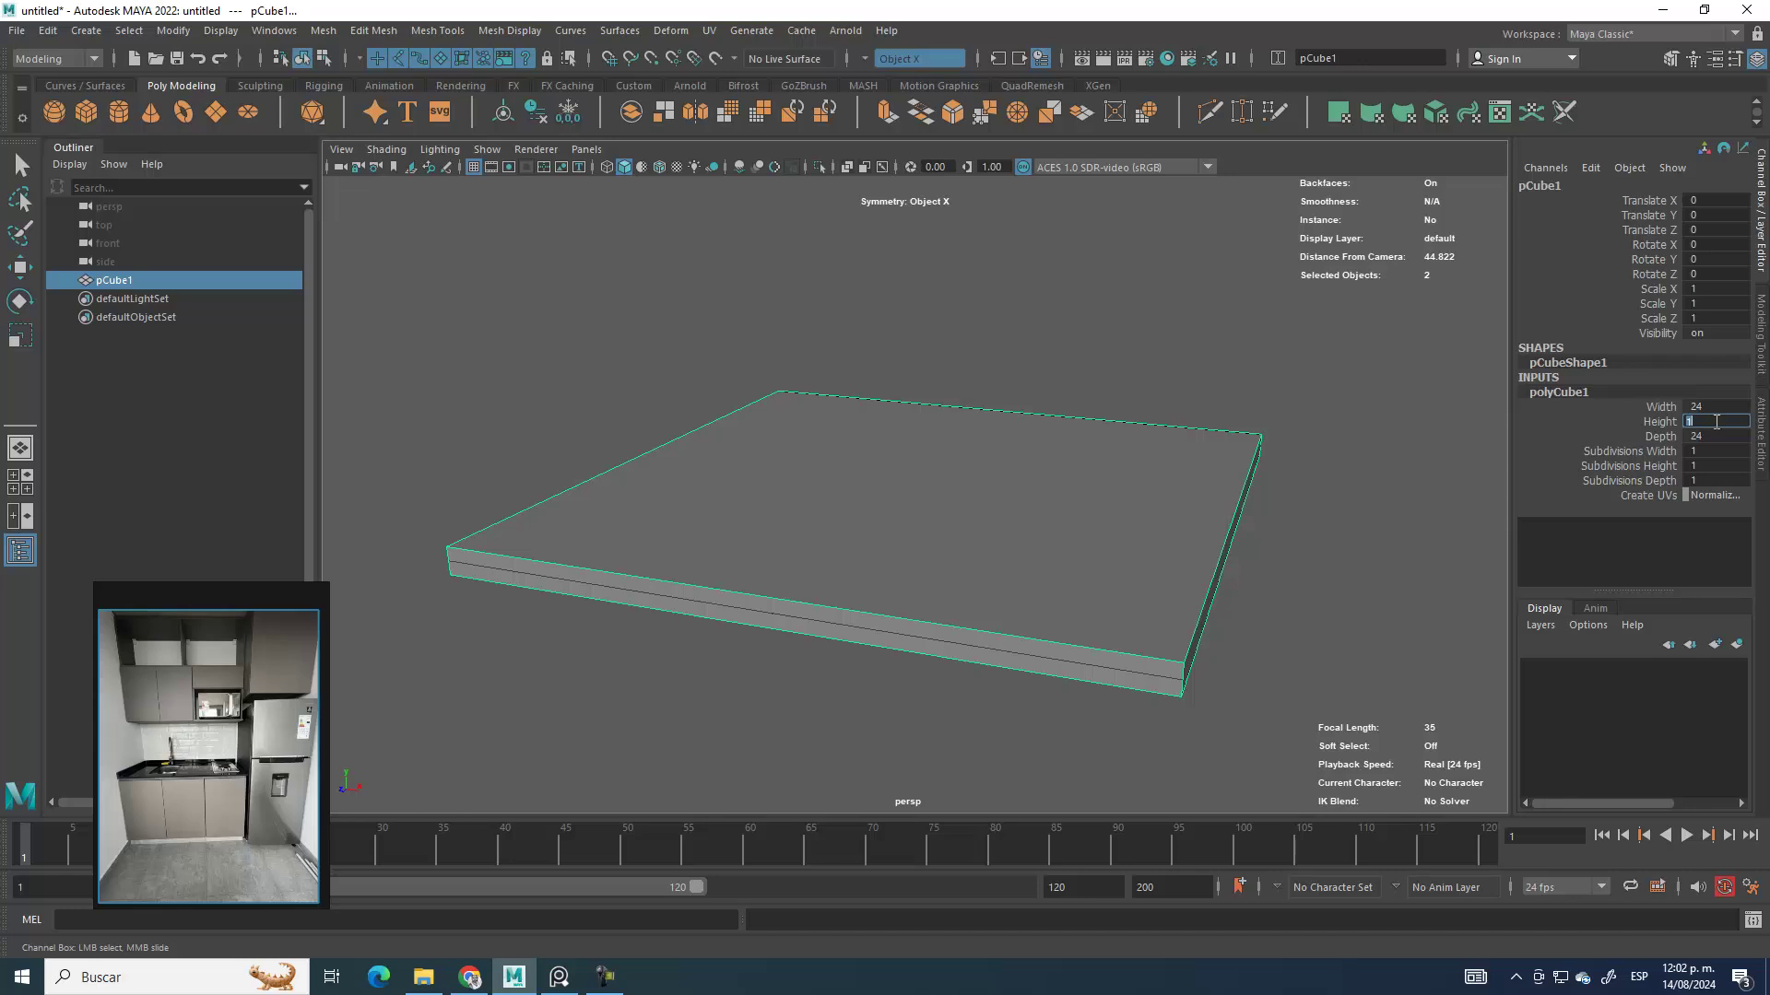
key("Return")
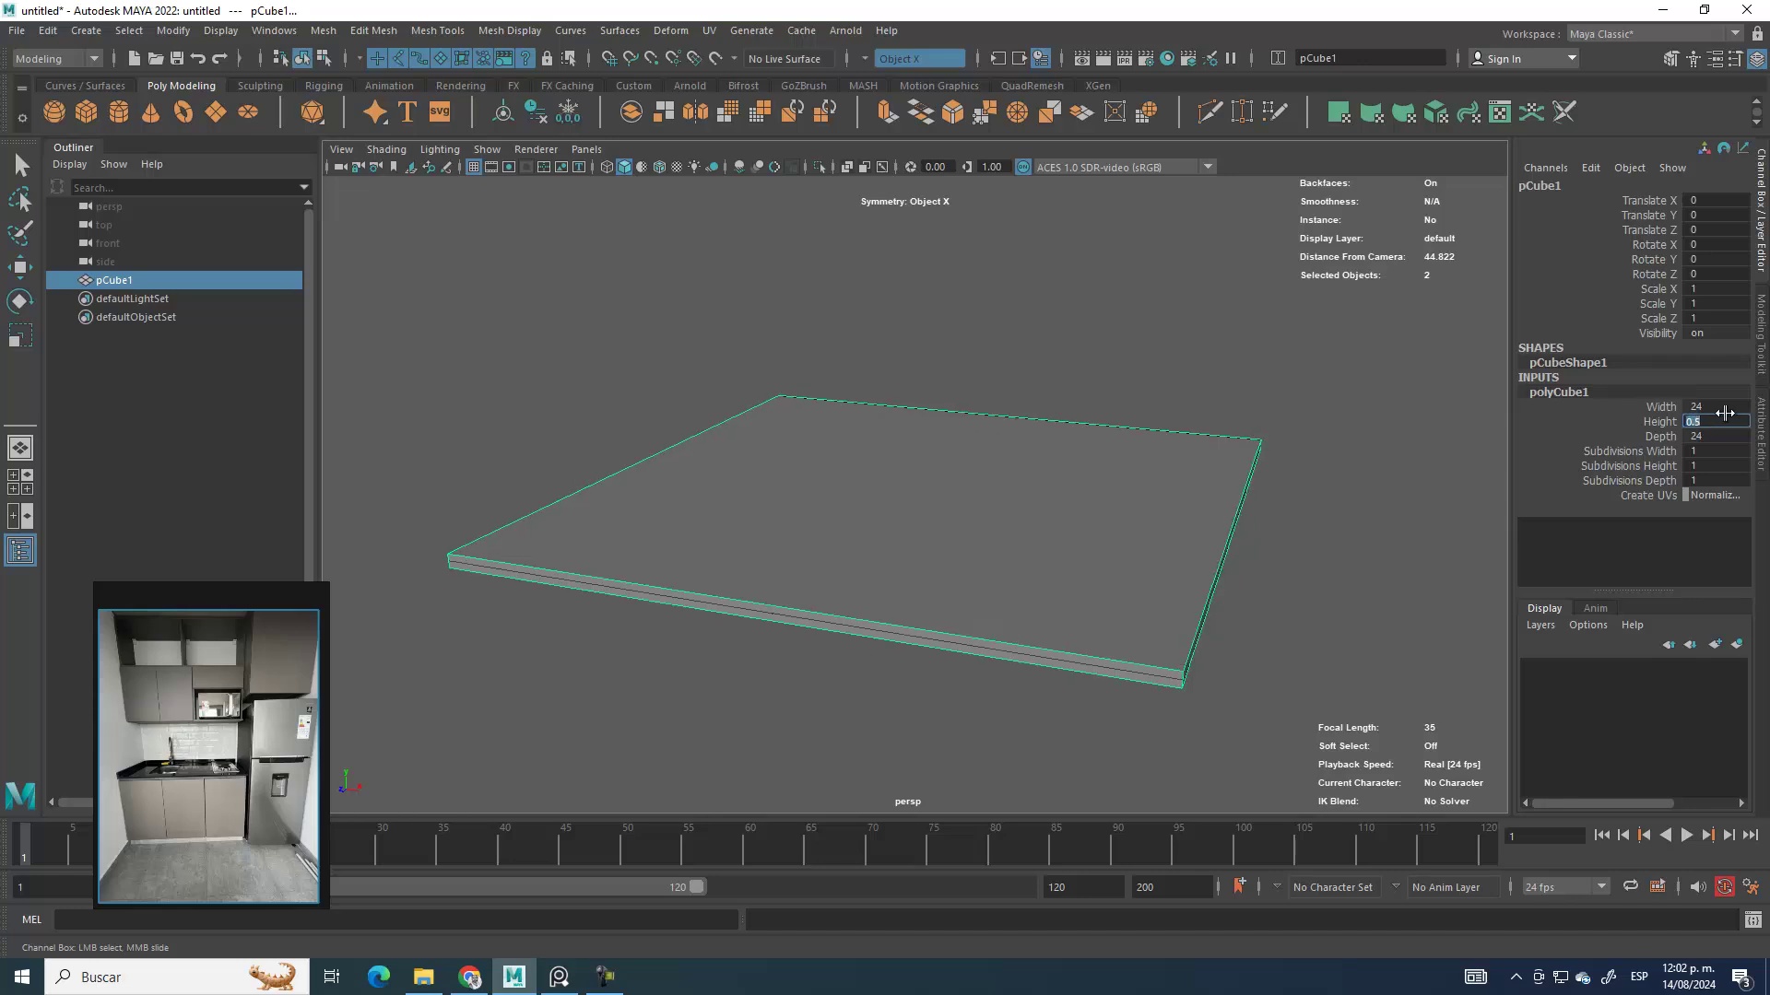
type("0.2")
key("Return")
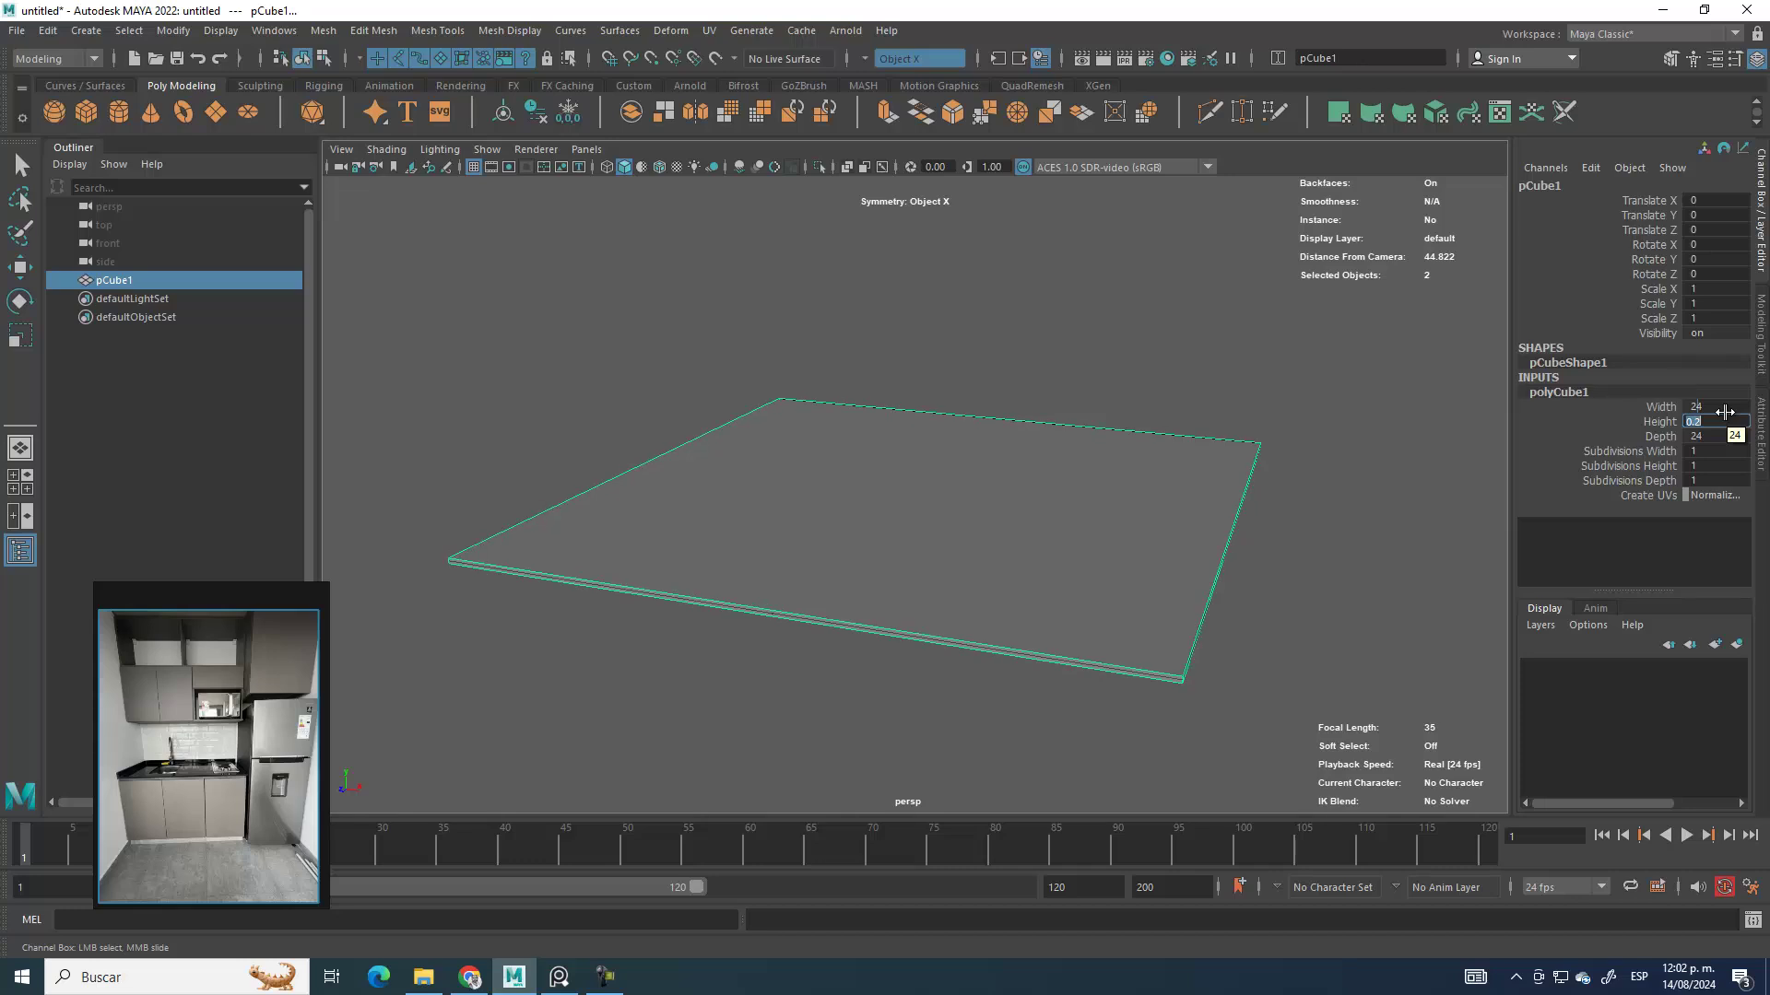
Step: Duplicate the floor slab along X, placing the copy at about Translate X -27.42
left_click_drag(881, 427, 837, 541, "alt")
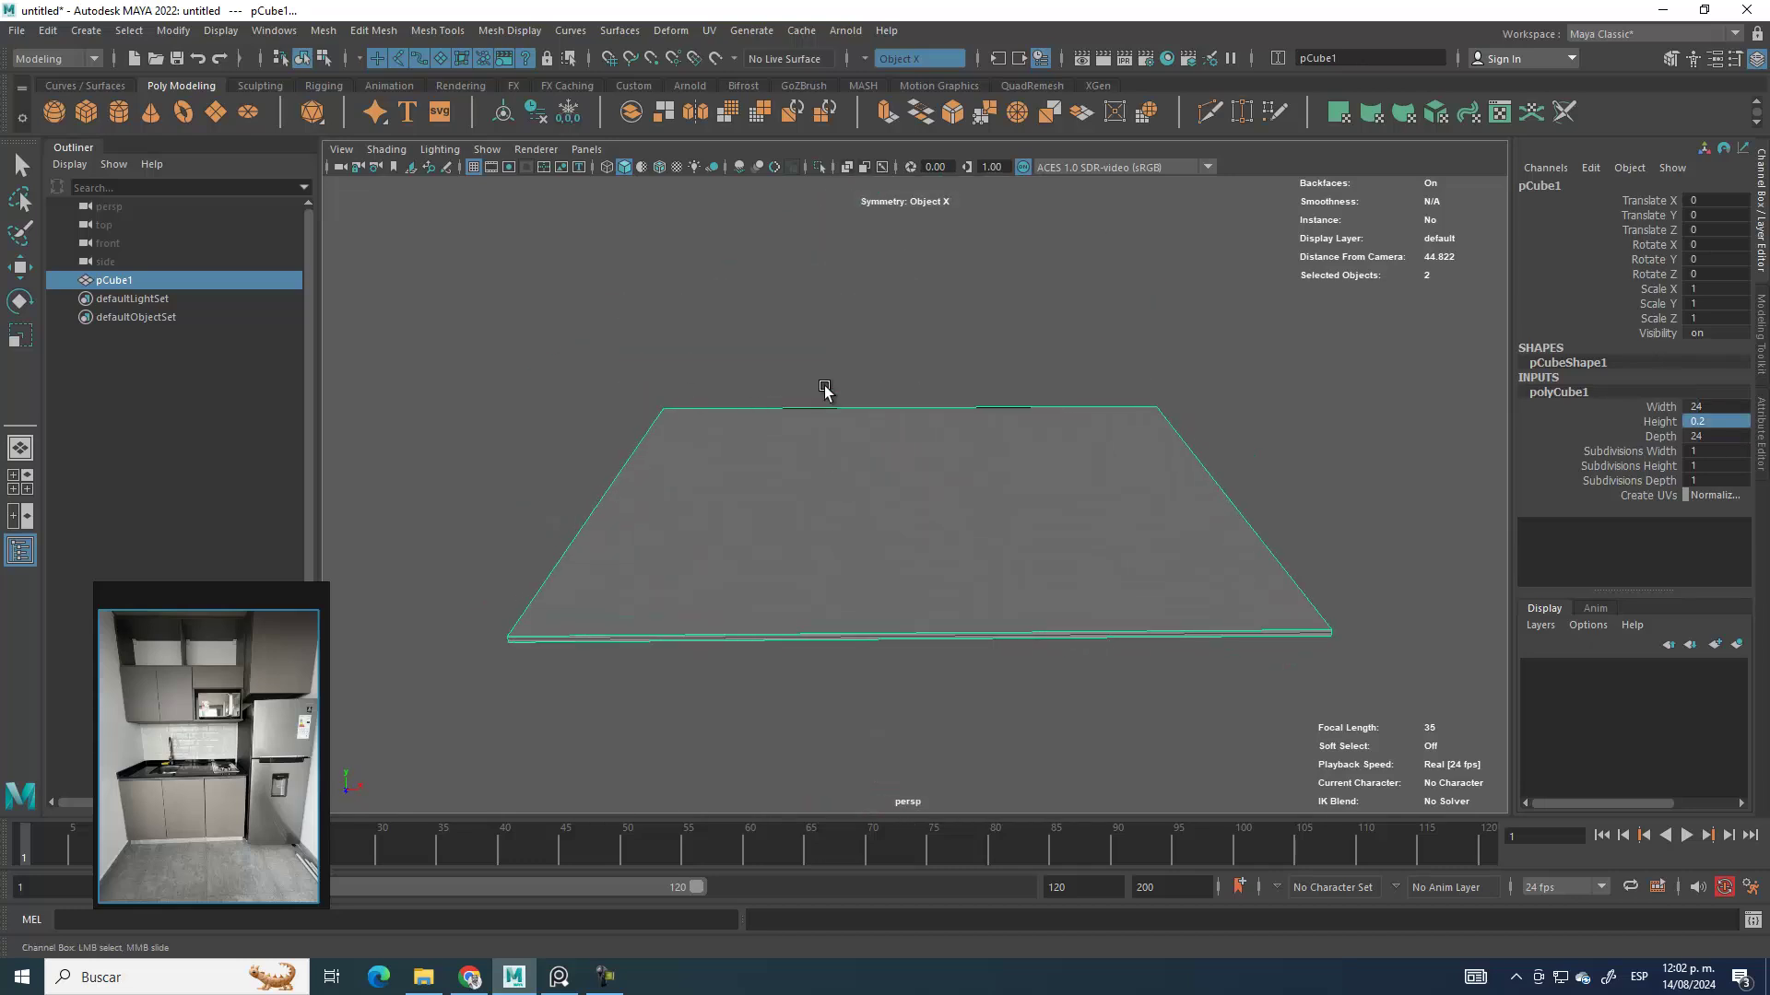
left_click(18, 267)
left_click_drag(885, 375, 627, 433, "alt")
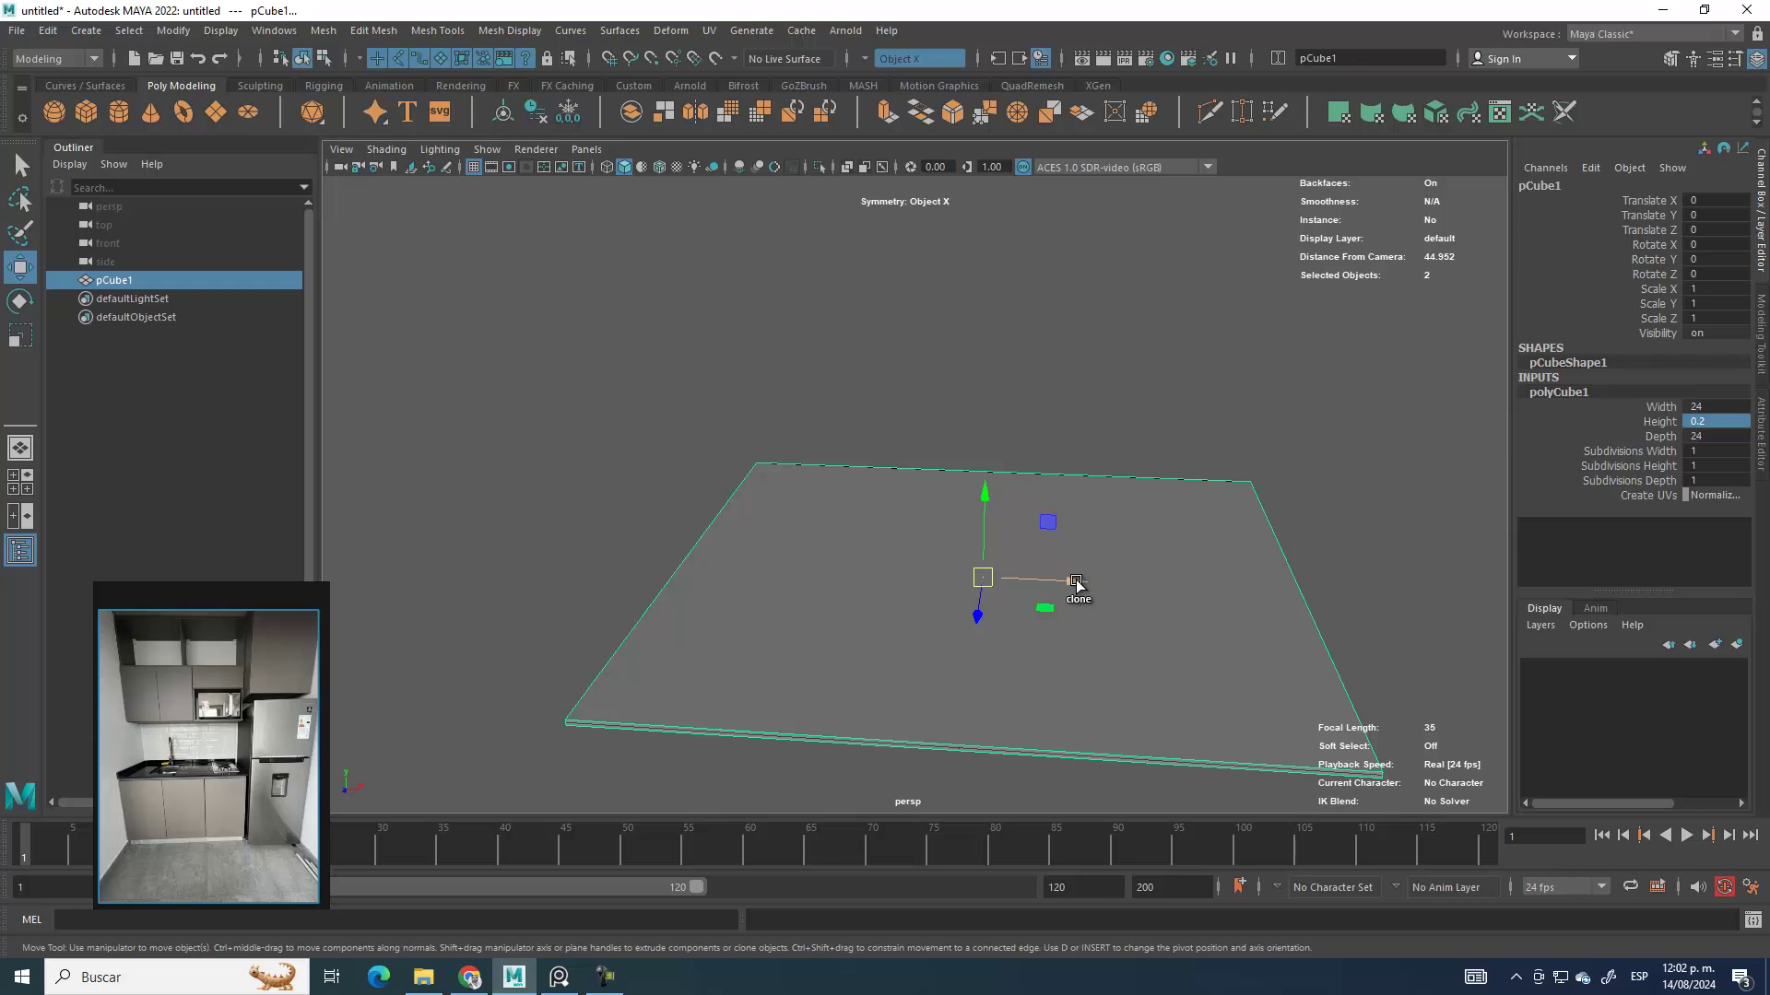
left_click_drag(1075, 582, 450, 555, "shift")
scroll(922, 571, "down", 1)
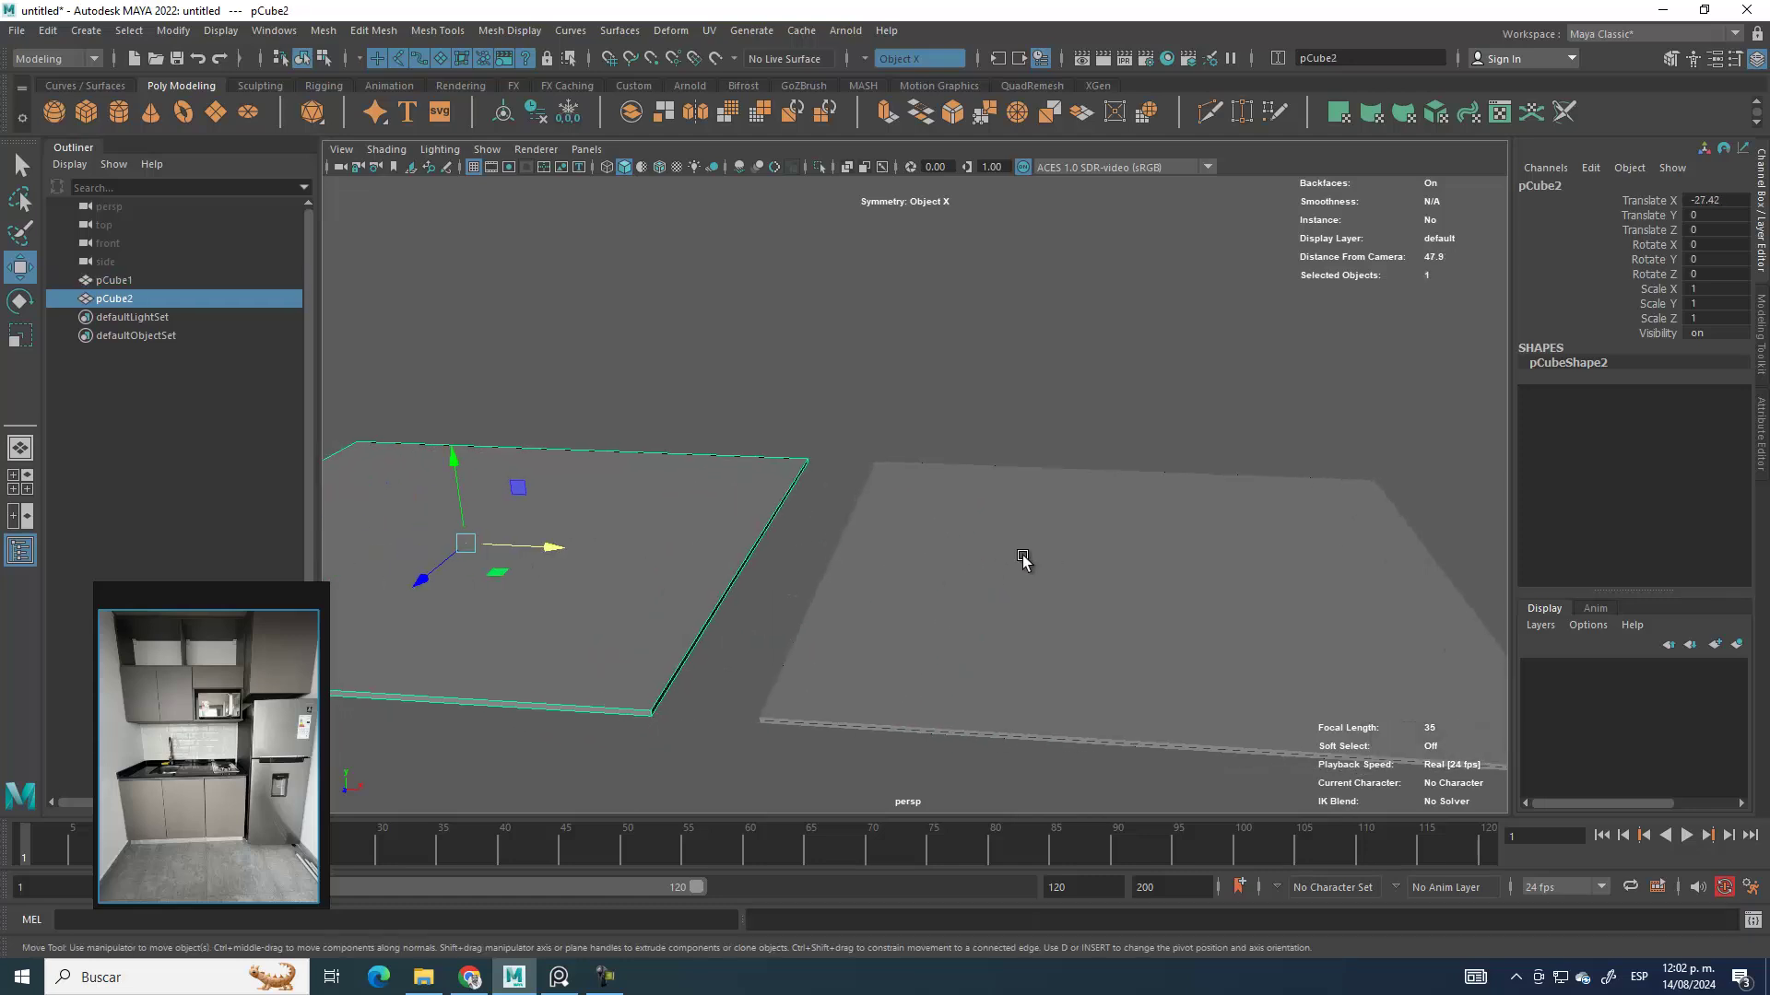
scroll(818, 565, "down", 4)
Step: Stand the copied slab upright as a wall with Rotate Z -90, and return to the Move tool
left_click(21, 301)
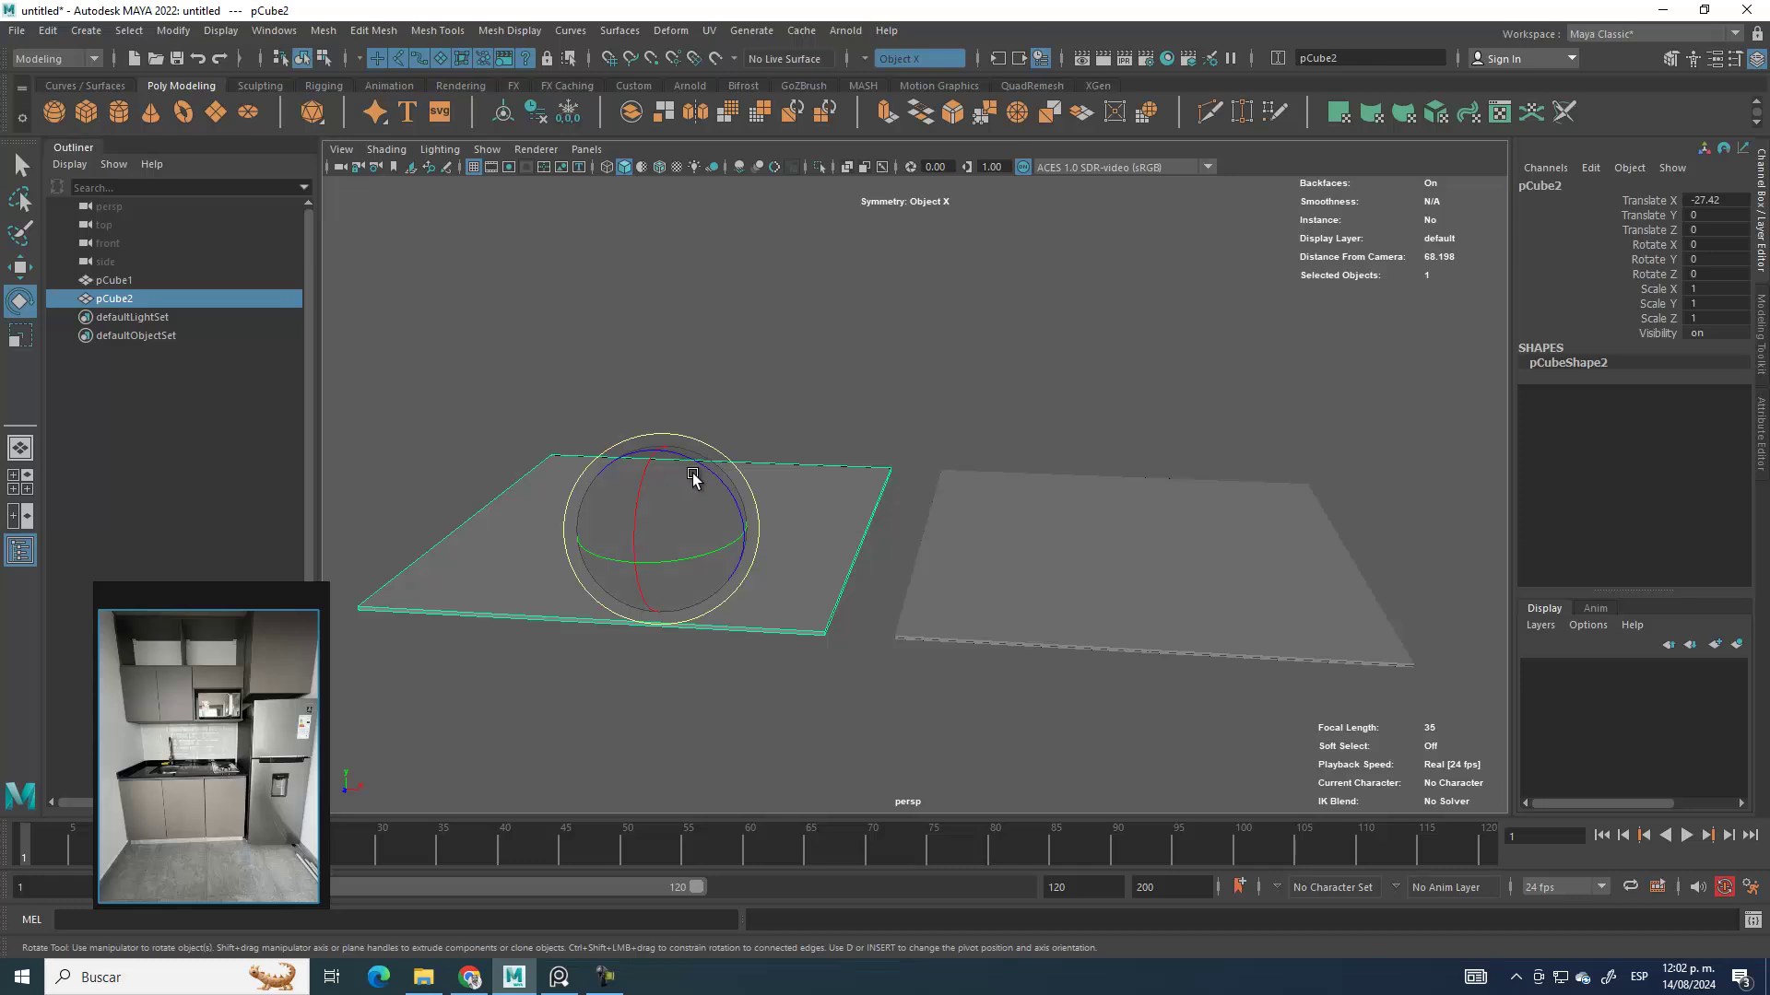
left_click_drag(695, 466, 763, 514)
double_click(1714, 274)
type("-90")
key("Return")
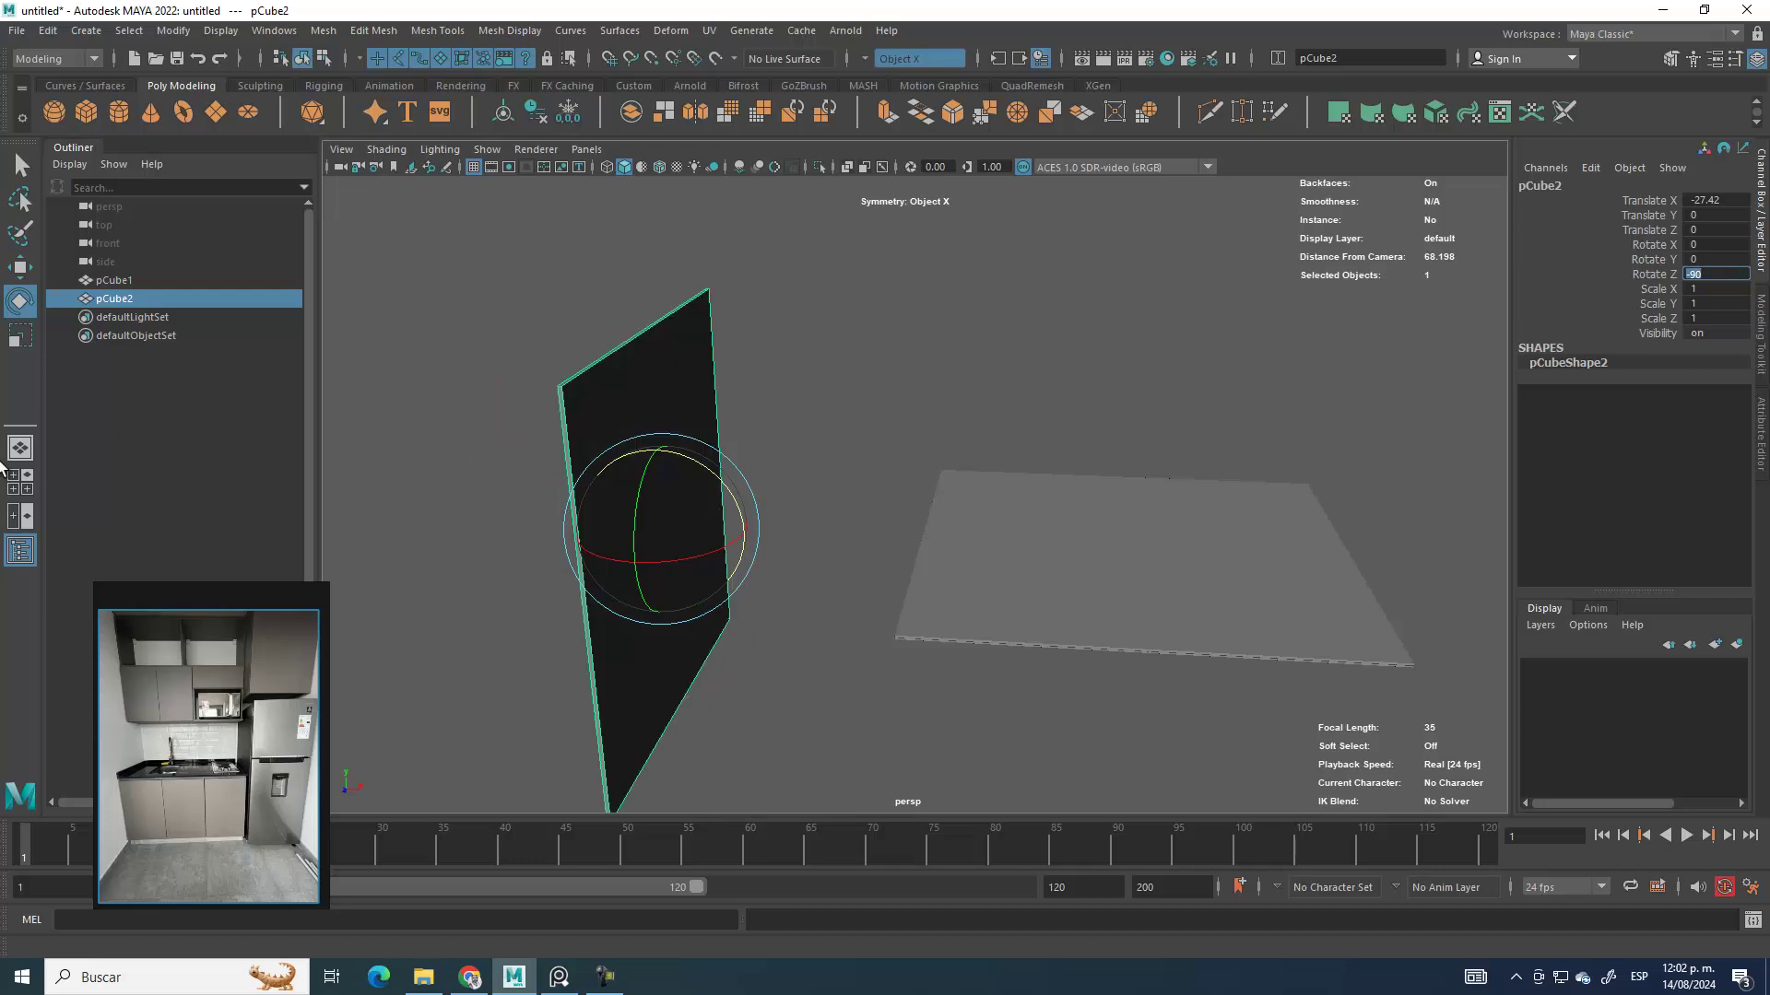
left_click(20, 267)
left_click_drag(679, 277, 938, 469, "alt")
left_click_drag(717, 619, 893, 522, "alt")
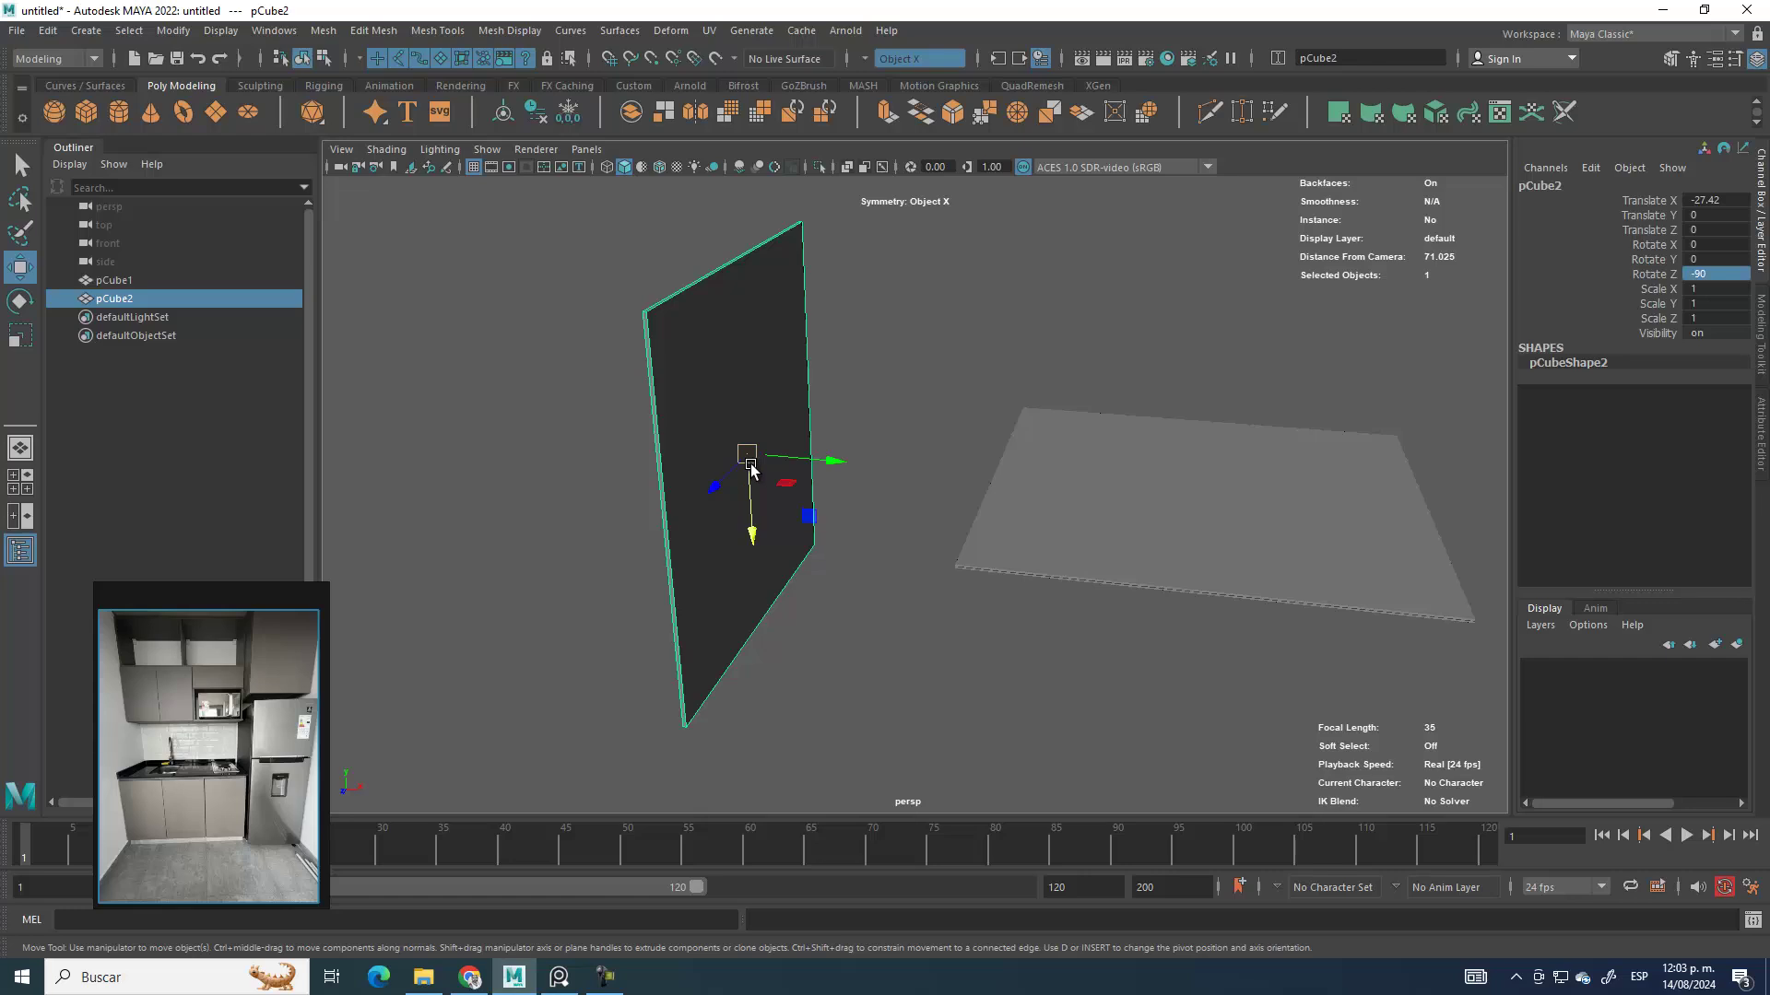
key("d")
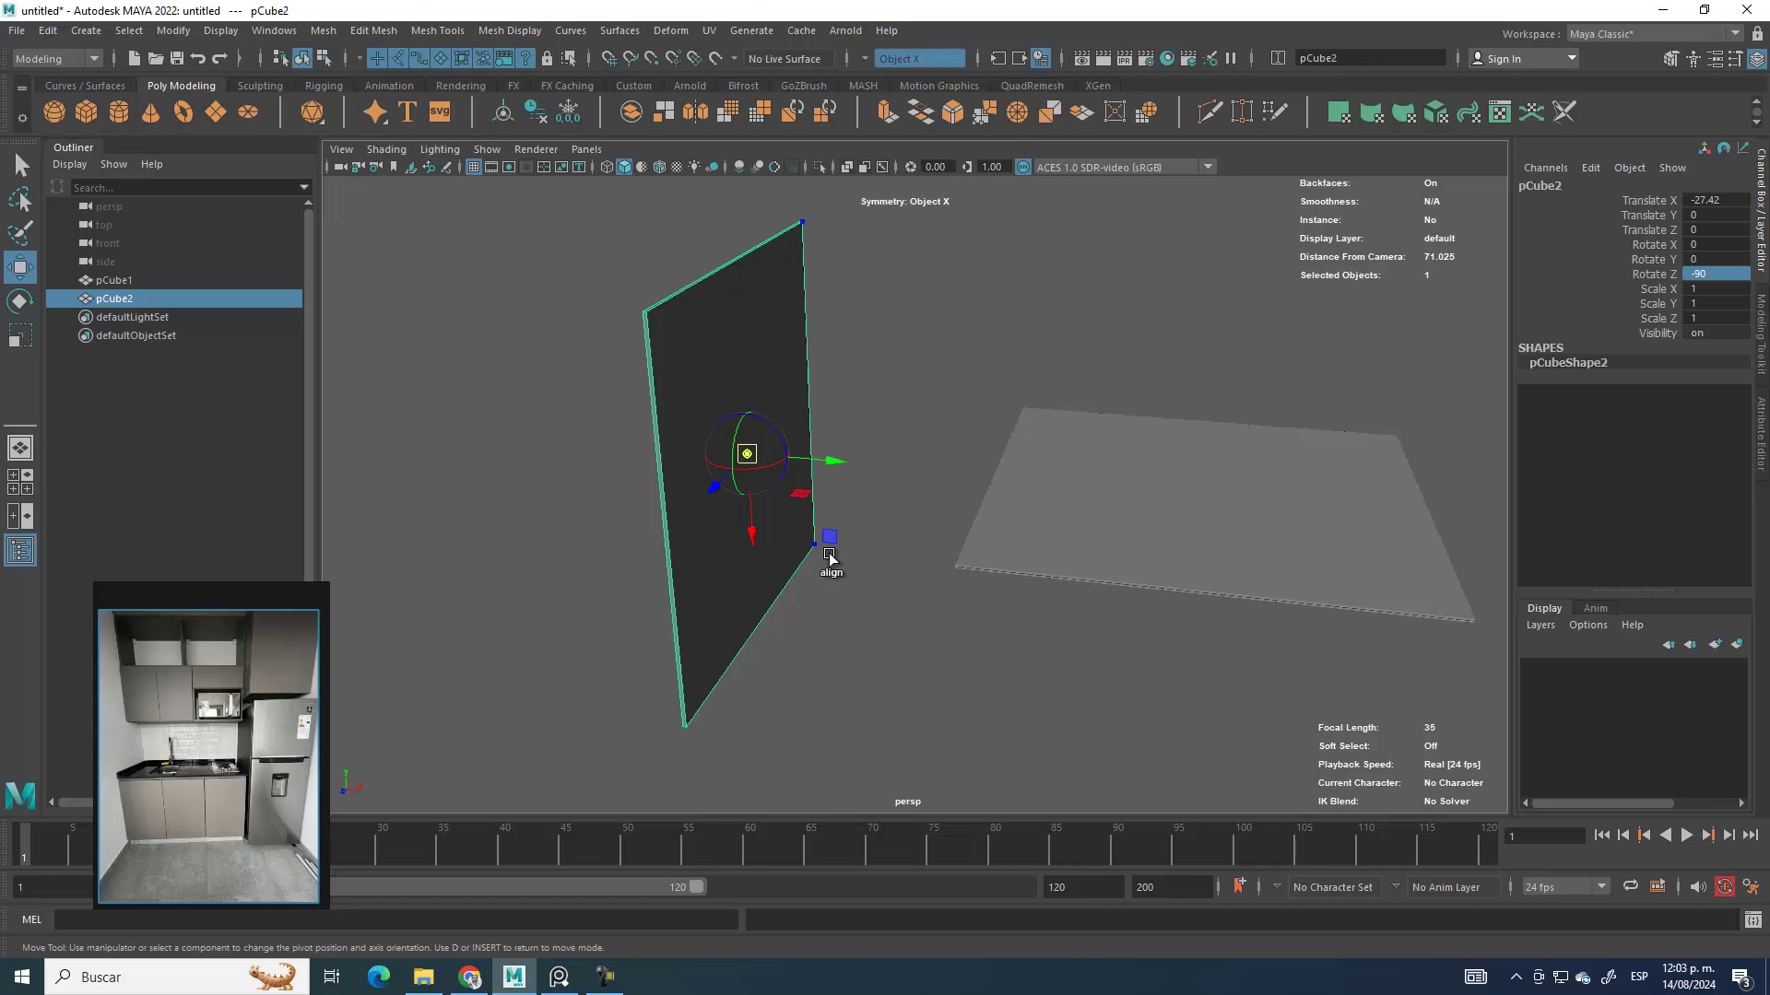
key("c")
left_click_drag(747, 457, 777, 493)
key("d")
left_click_drag(882, 435, 937, 430, "alt")
key("d")
key("ctrl+z")
key("d")
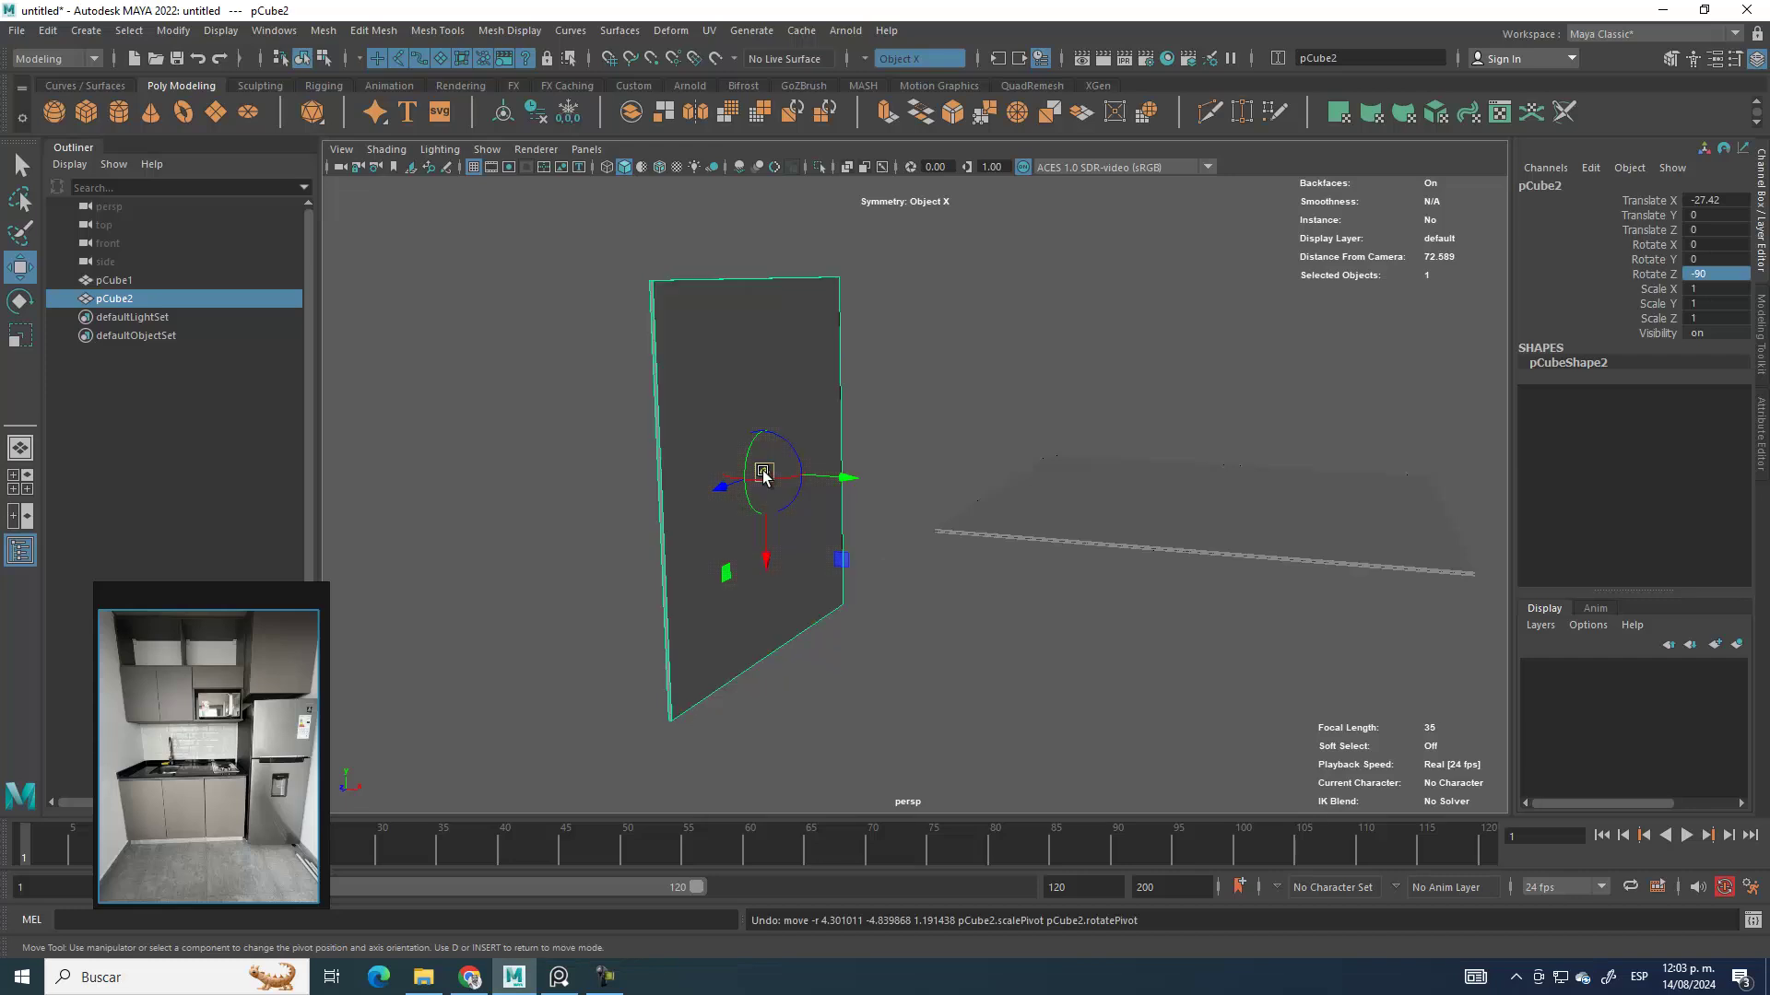
left_click_drag(774, 489, 848, 601)
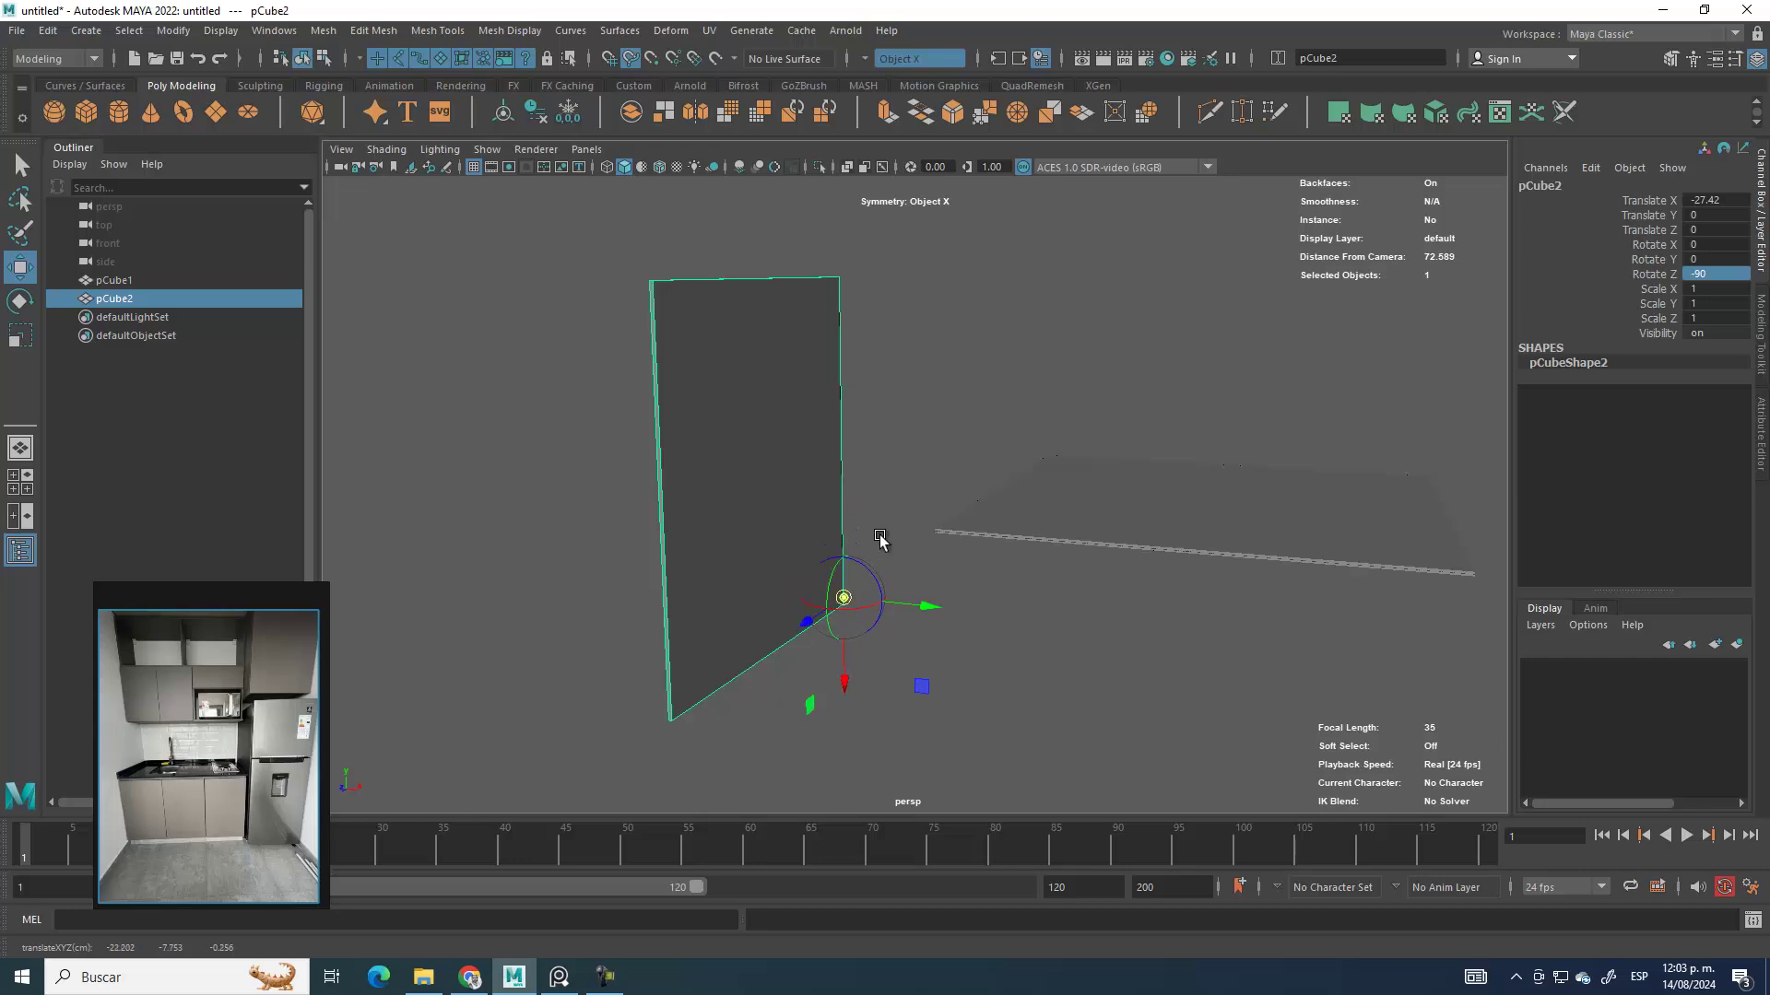
key("ctrl+z")
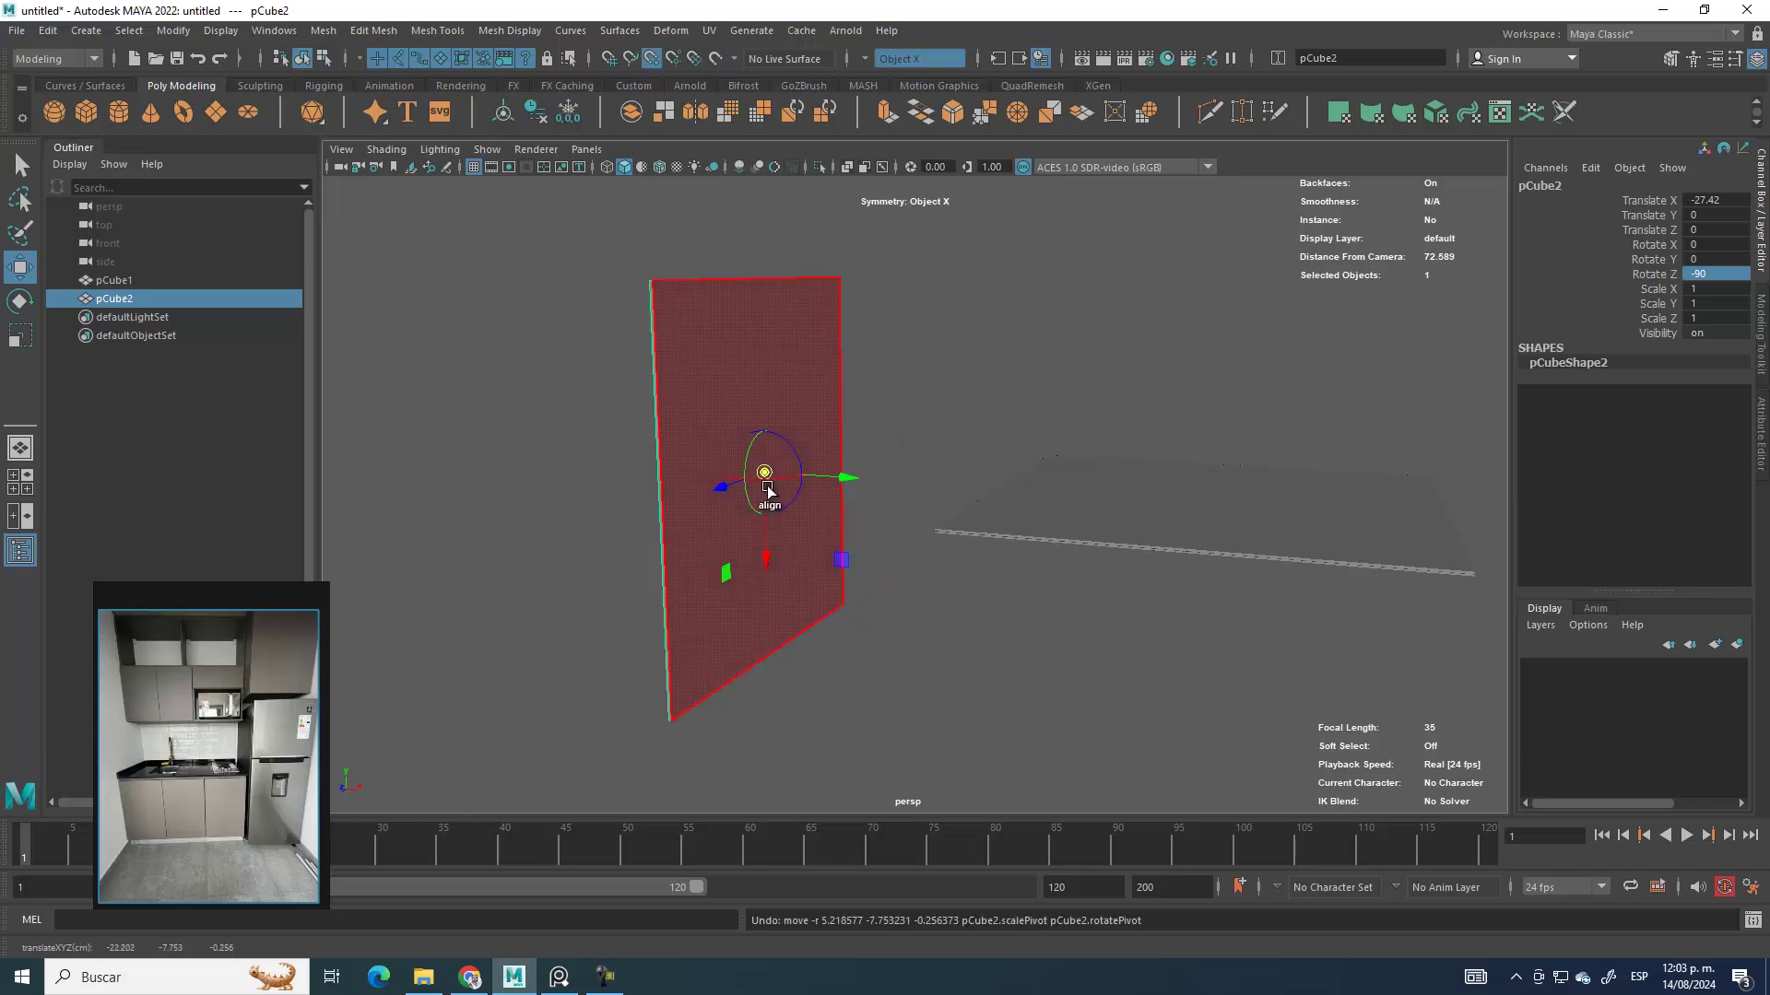
Step: Snap the upright wall's pivot to its bottom corner on the side facing the floor slab
left_click_drag(767, 474, 841, 603)
left_click_drag(896, 466, 837, 382, "alt")
right_click_drag(837, 381, 1139, 590, "alt")
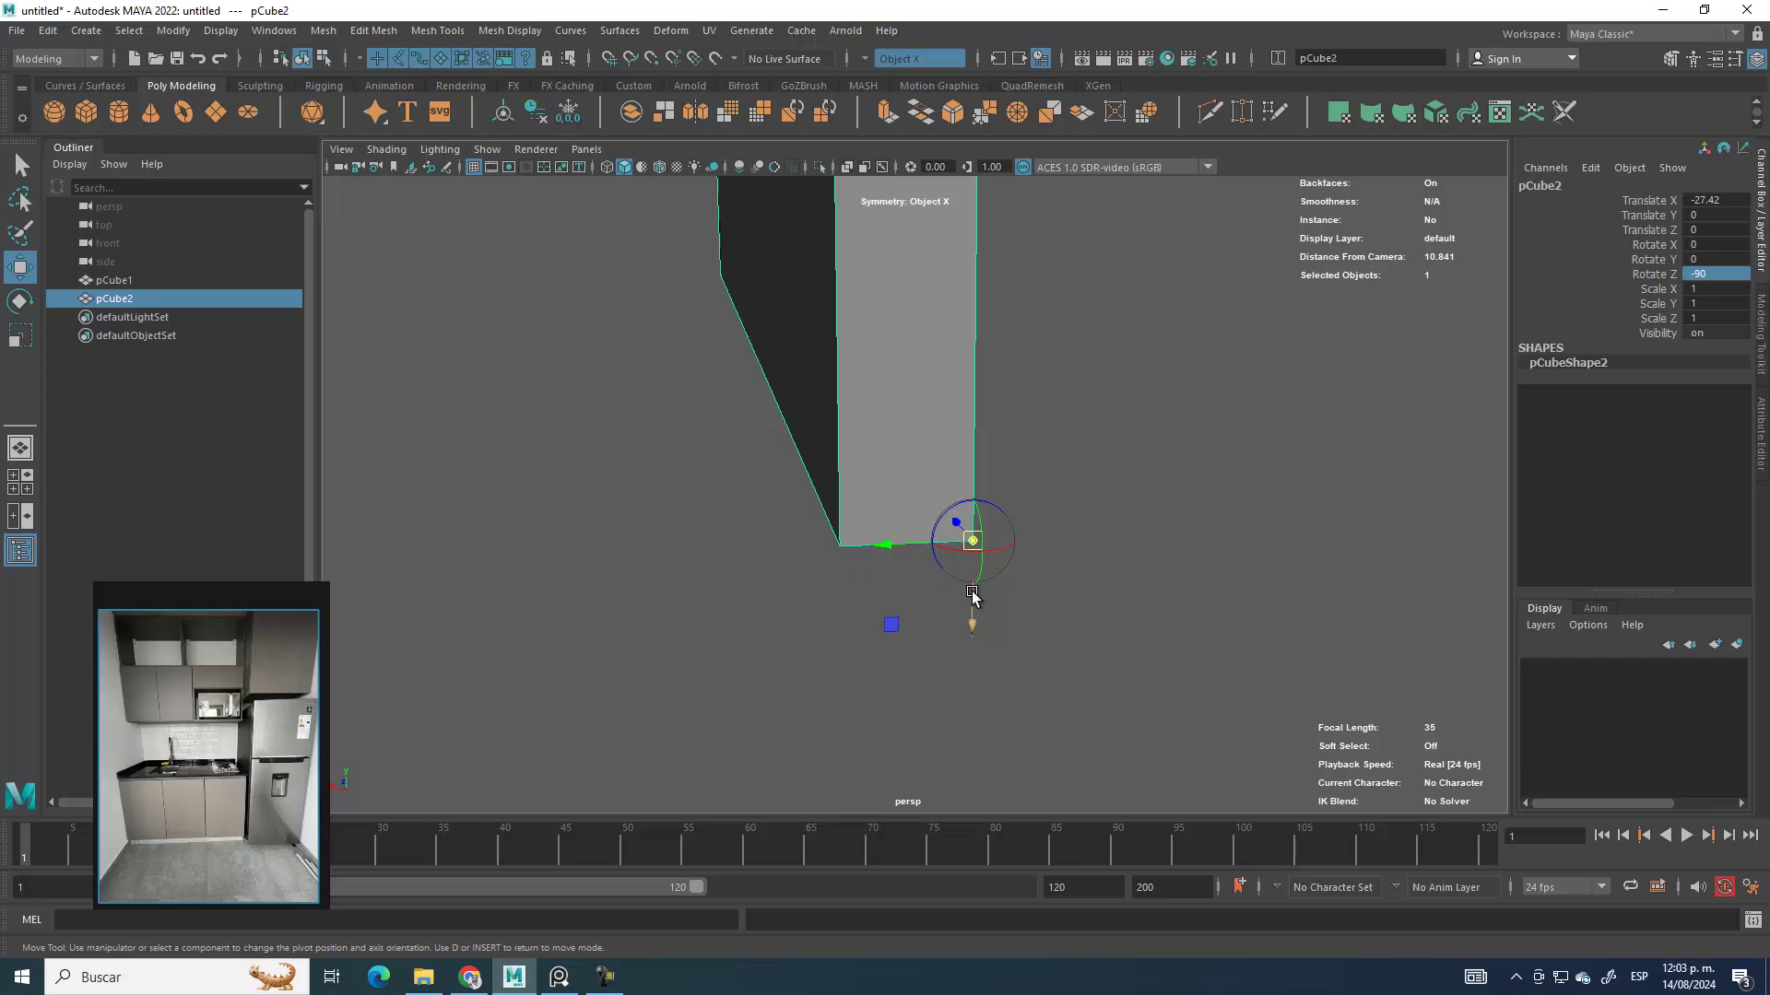
left_click_drag(973, 541, 839, 547)
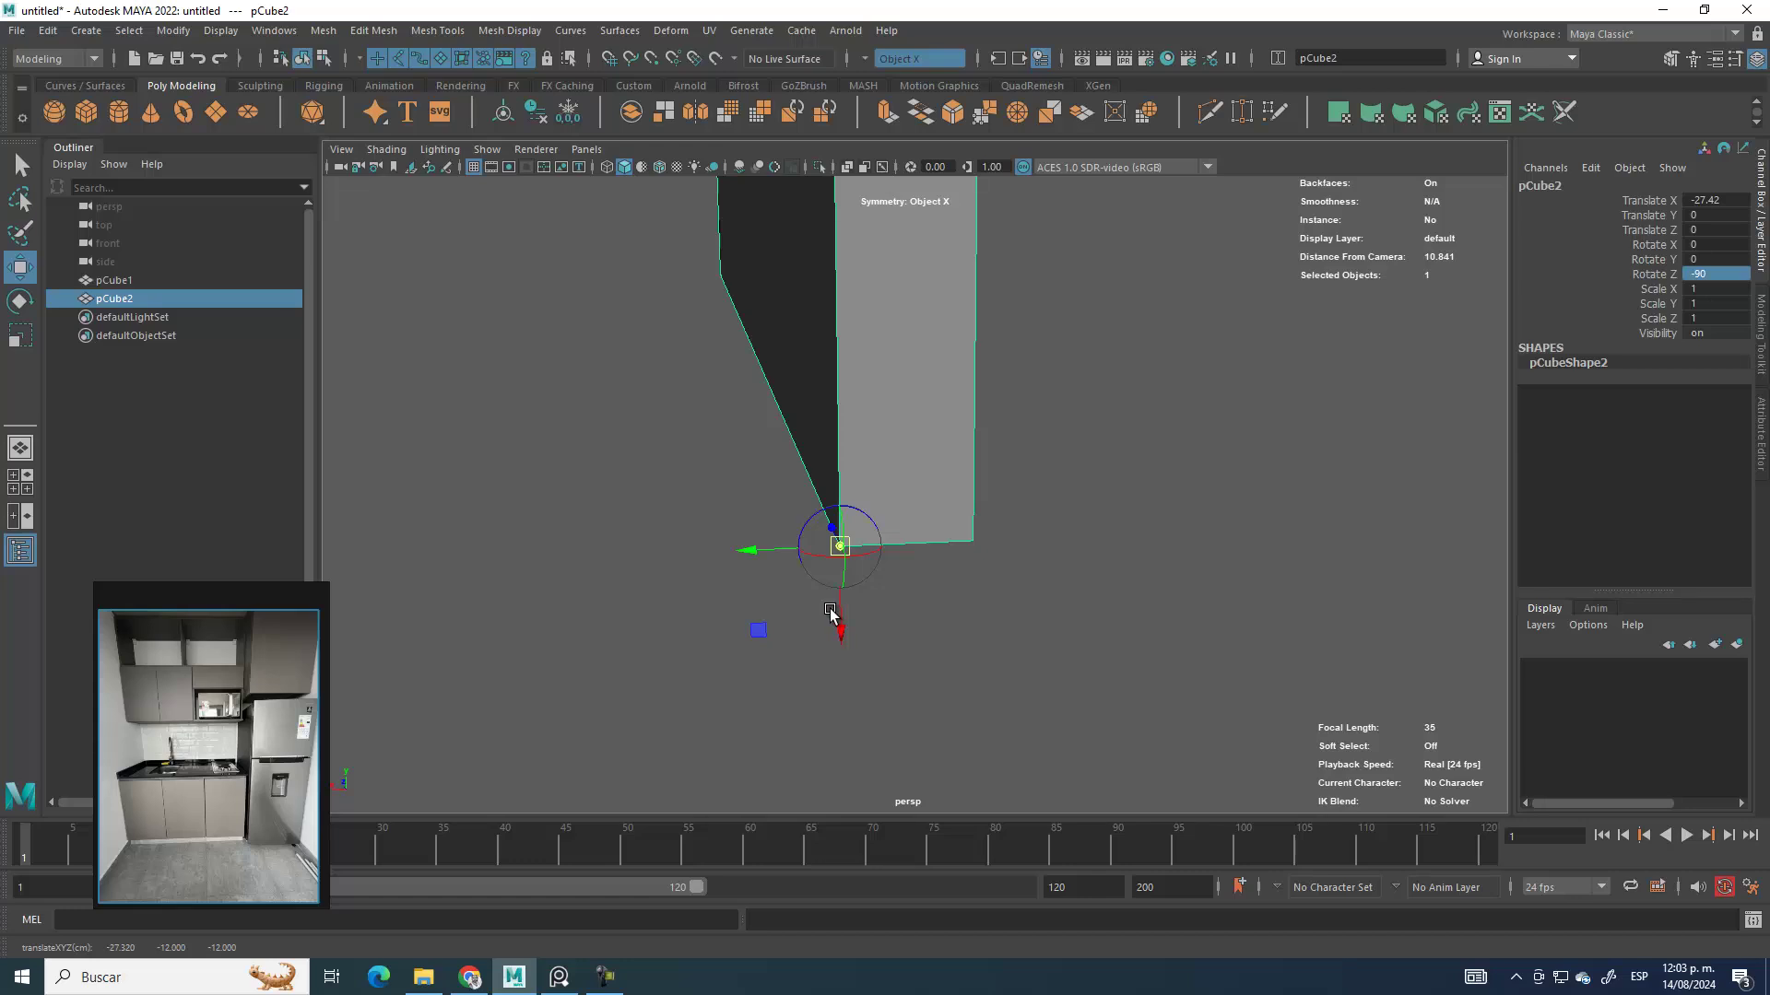
key("d")
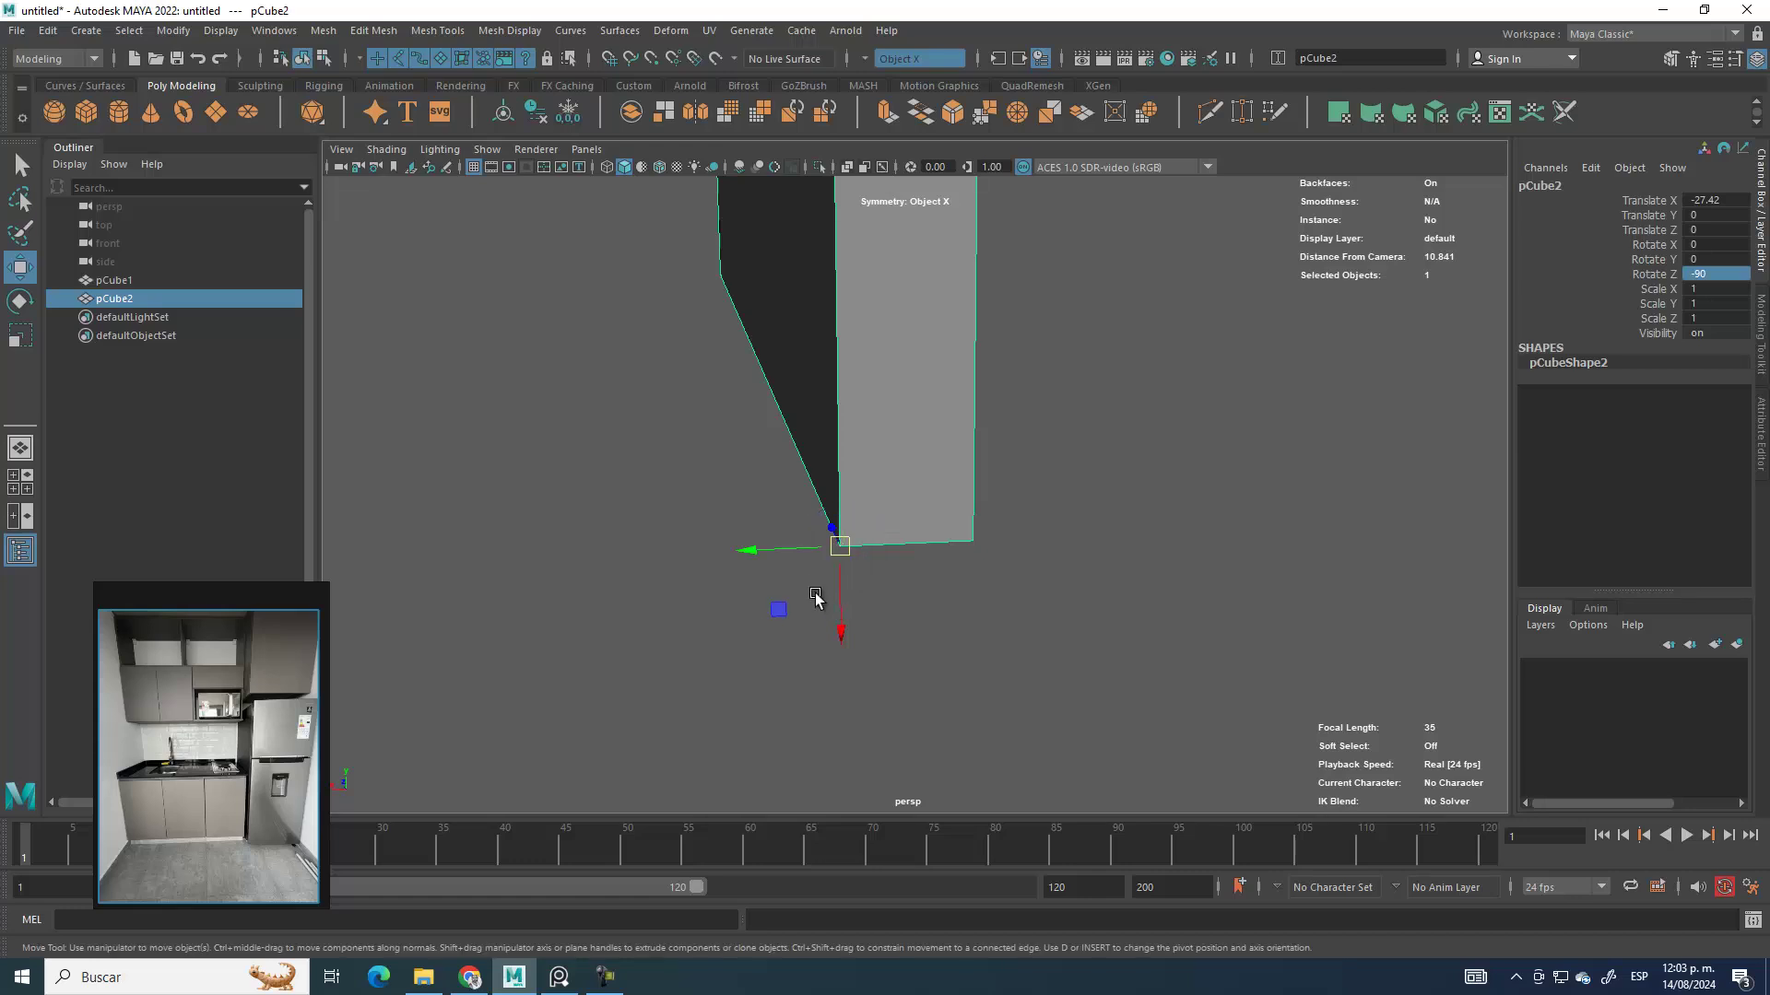
Step: Snap the wall by its pivot corner onto the matching upper corner of the floor slab, at Translate X -12.1 and Y 12.1
scroll(947, 500, "down", 5)
left_click_drag(946, 501, 959, 584, "alt")
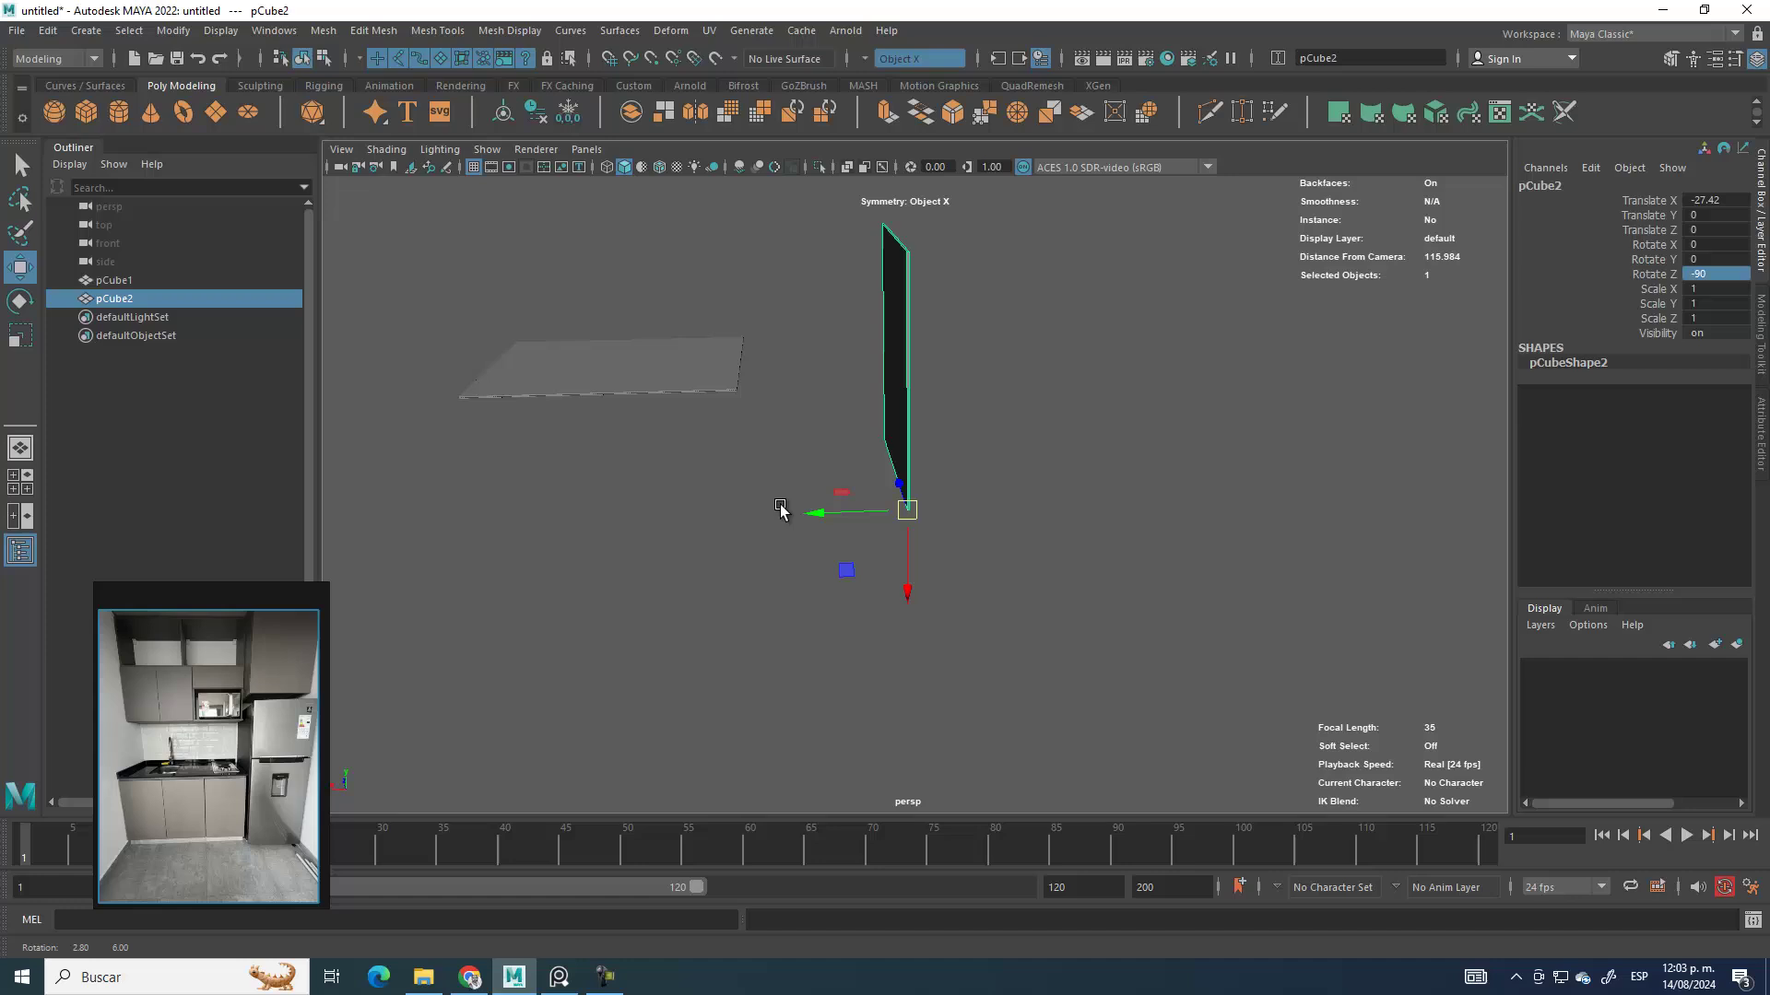
scroll(782, 506, "up", 3)
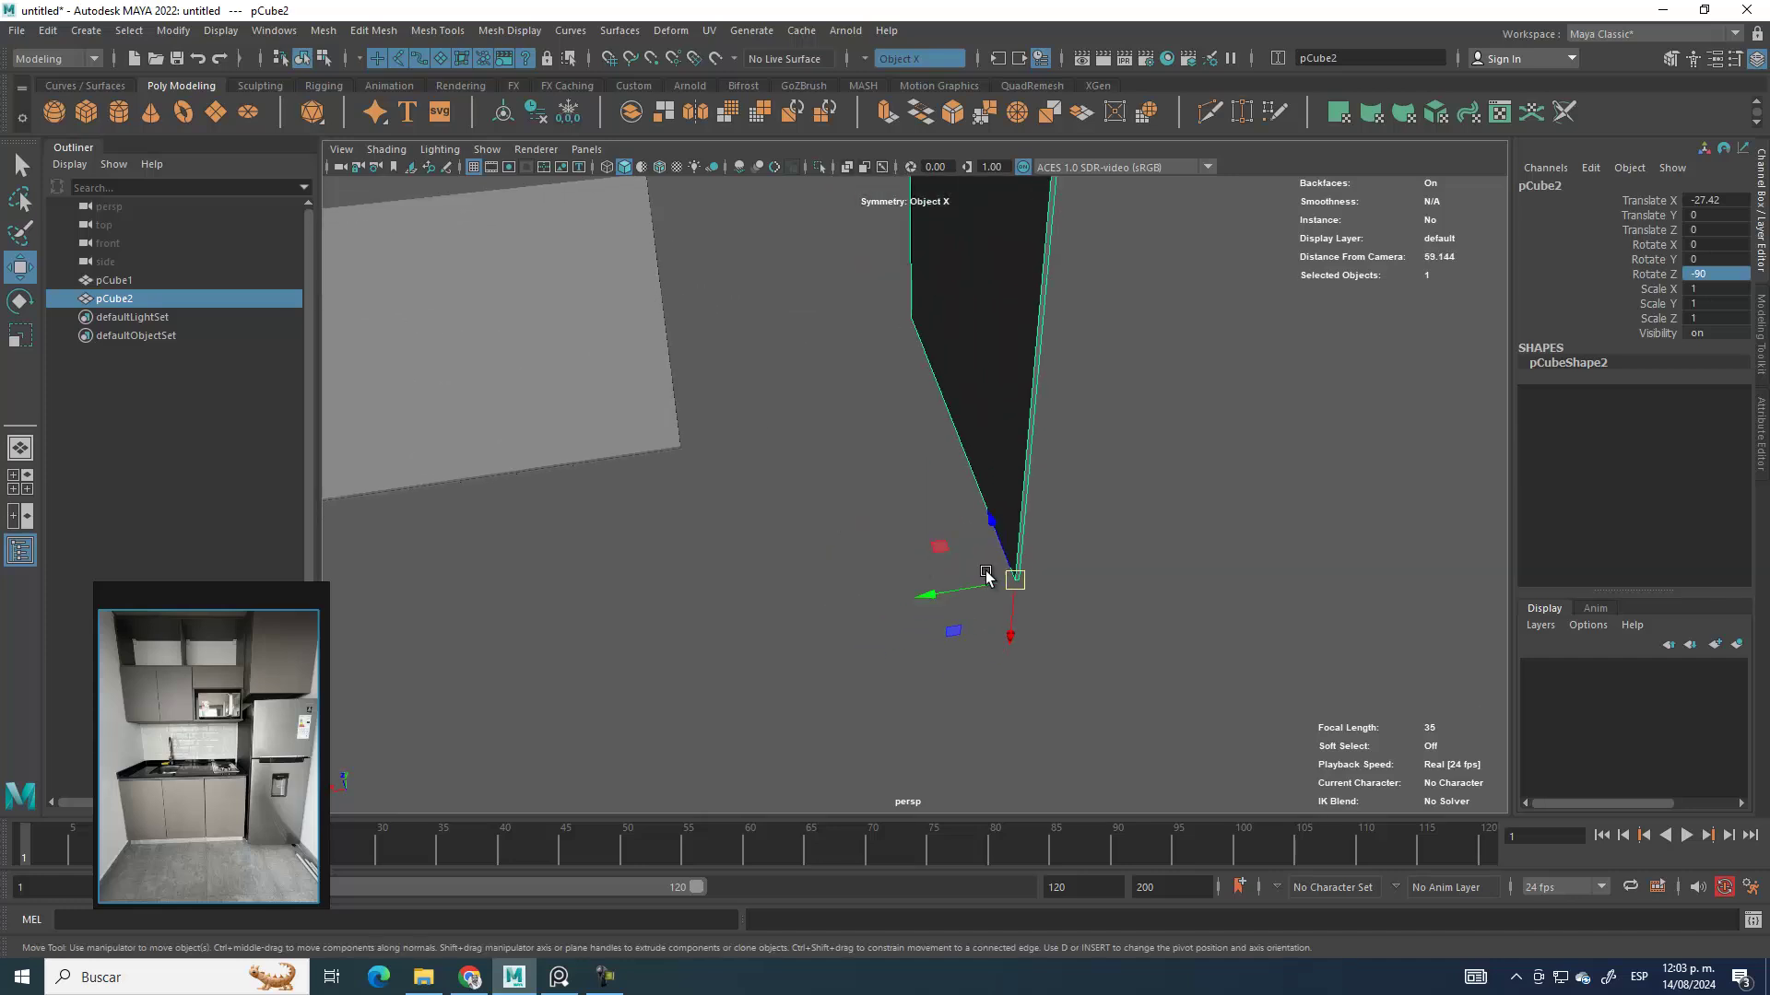
key("v")
left_click_drag(1011, 590, 739, 380)
Step: Snap the wall down to the floor slab's lower corner, at Translate Y 11.9, so their undersides align
scroll(742, 378, "up", 3)
scroll(822, 394, "up", 3)
scroll(897, 485, "down", 2)
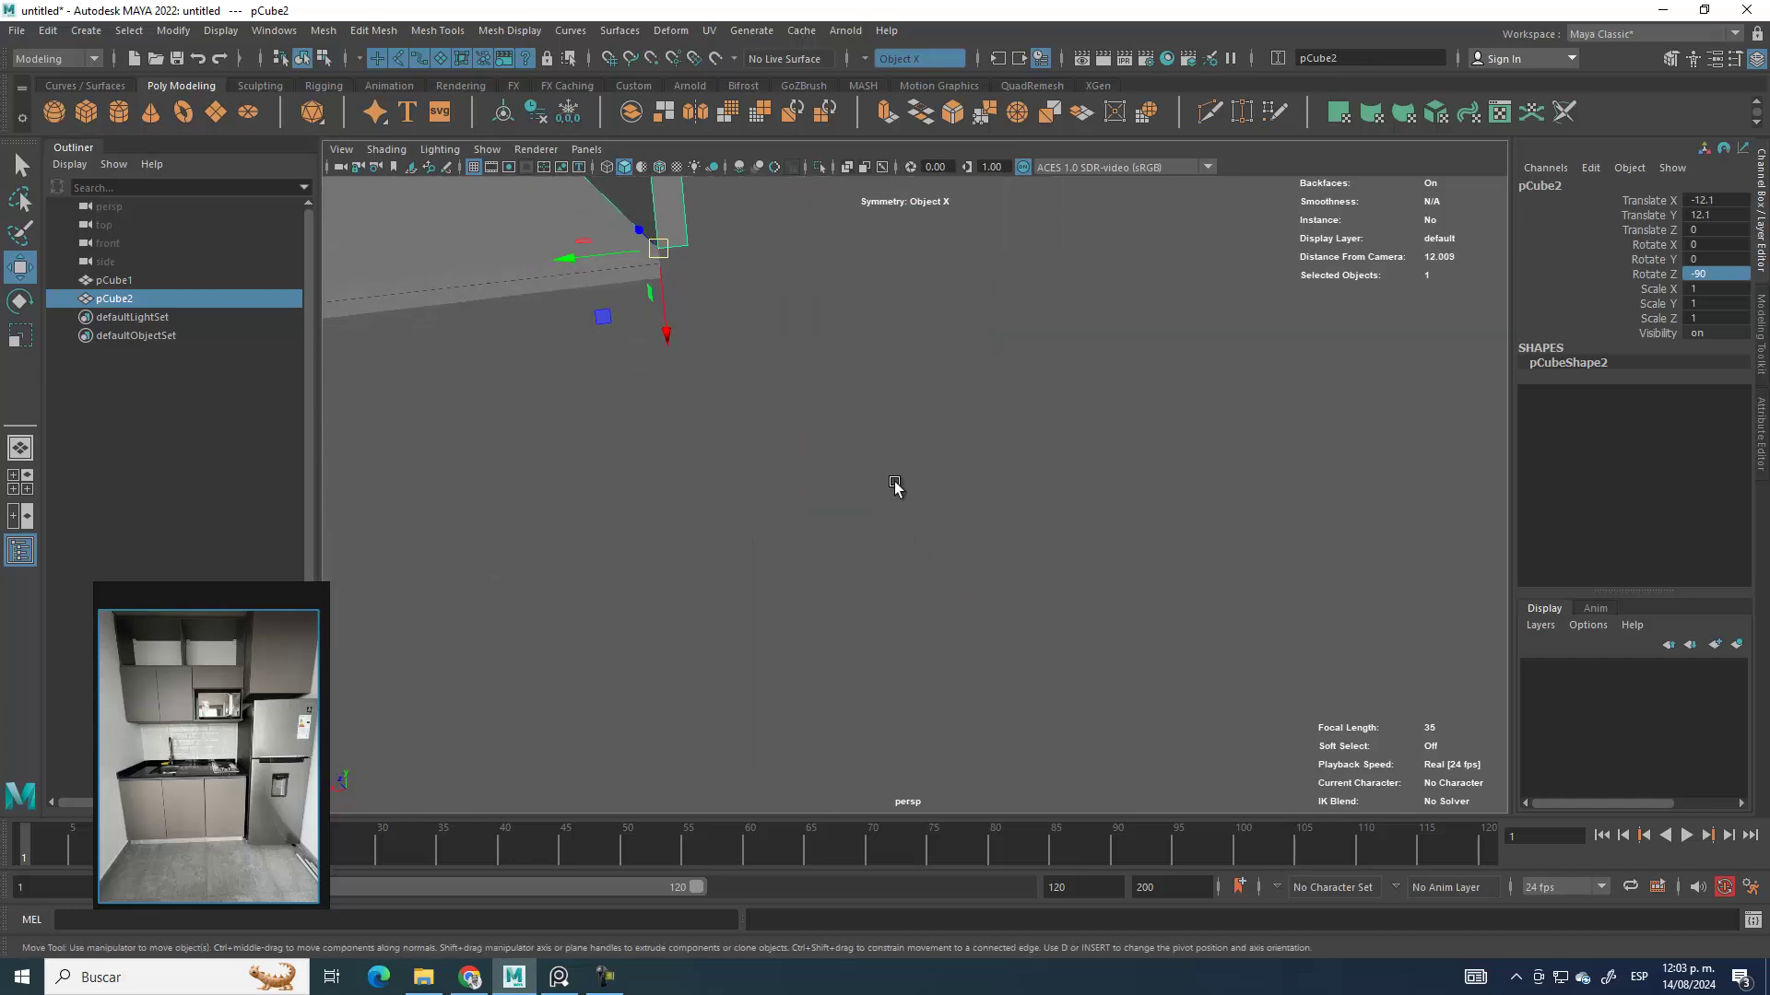
scroll(916, 458, "up", 4)
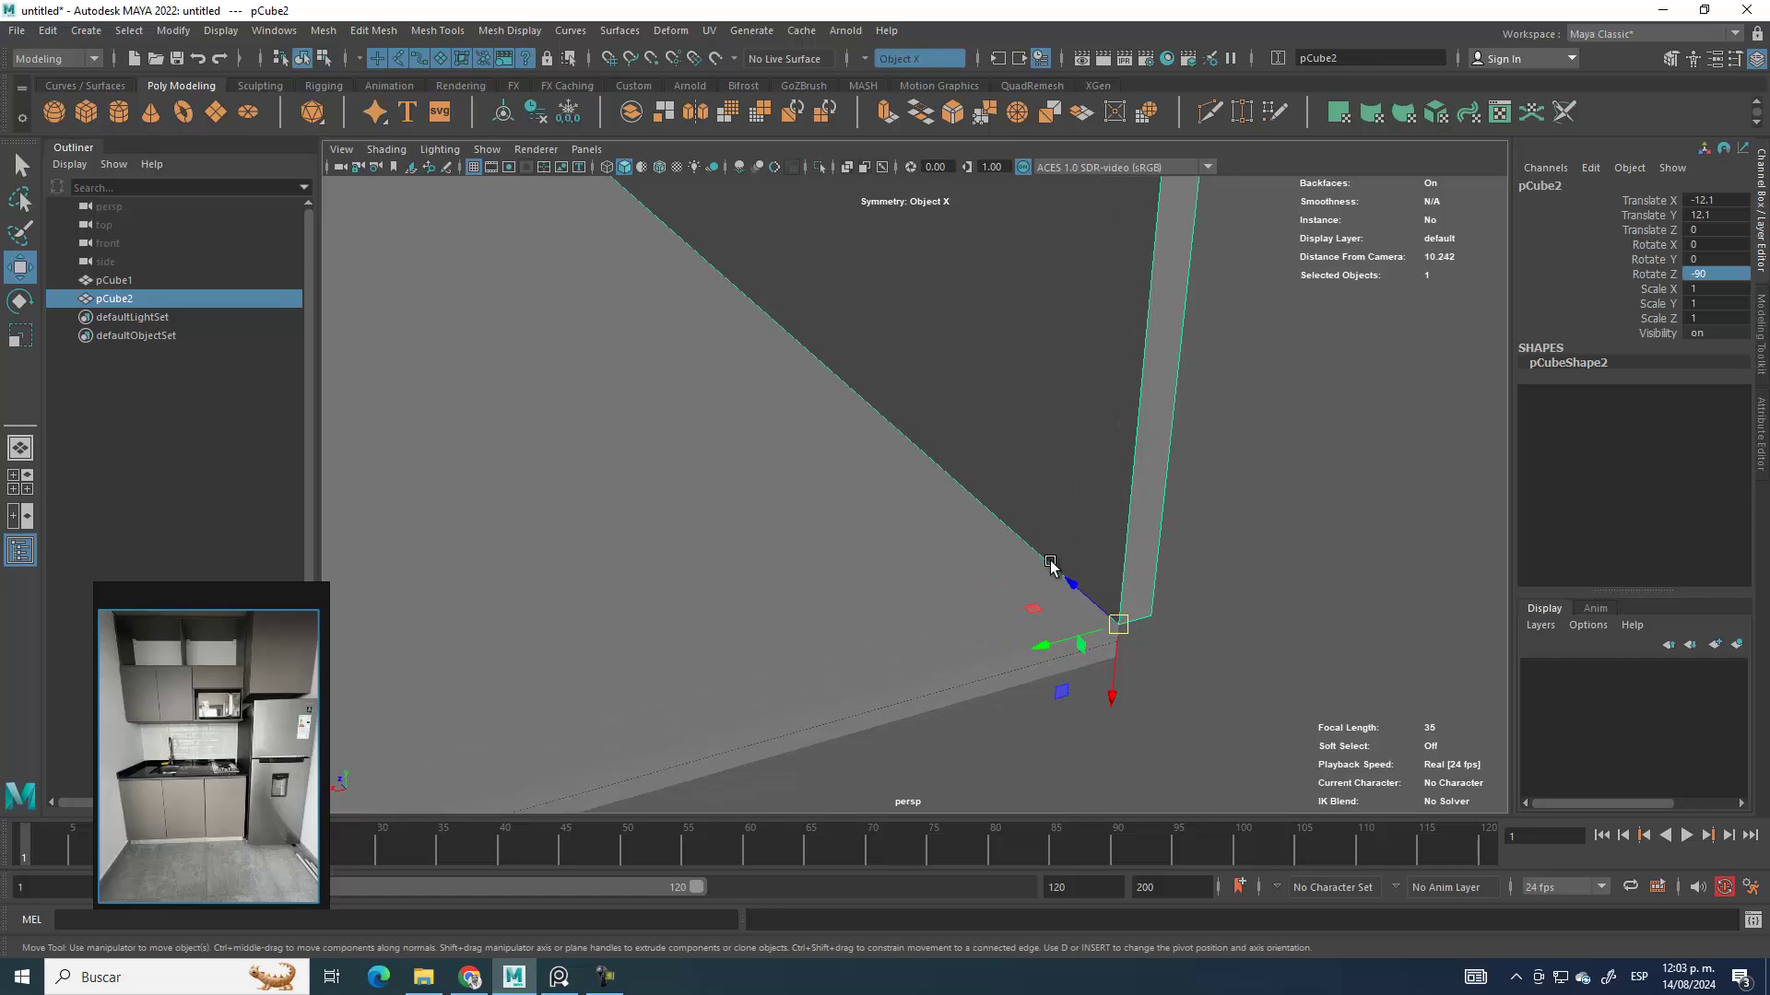
scroll(1069, 568, "up", 3)
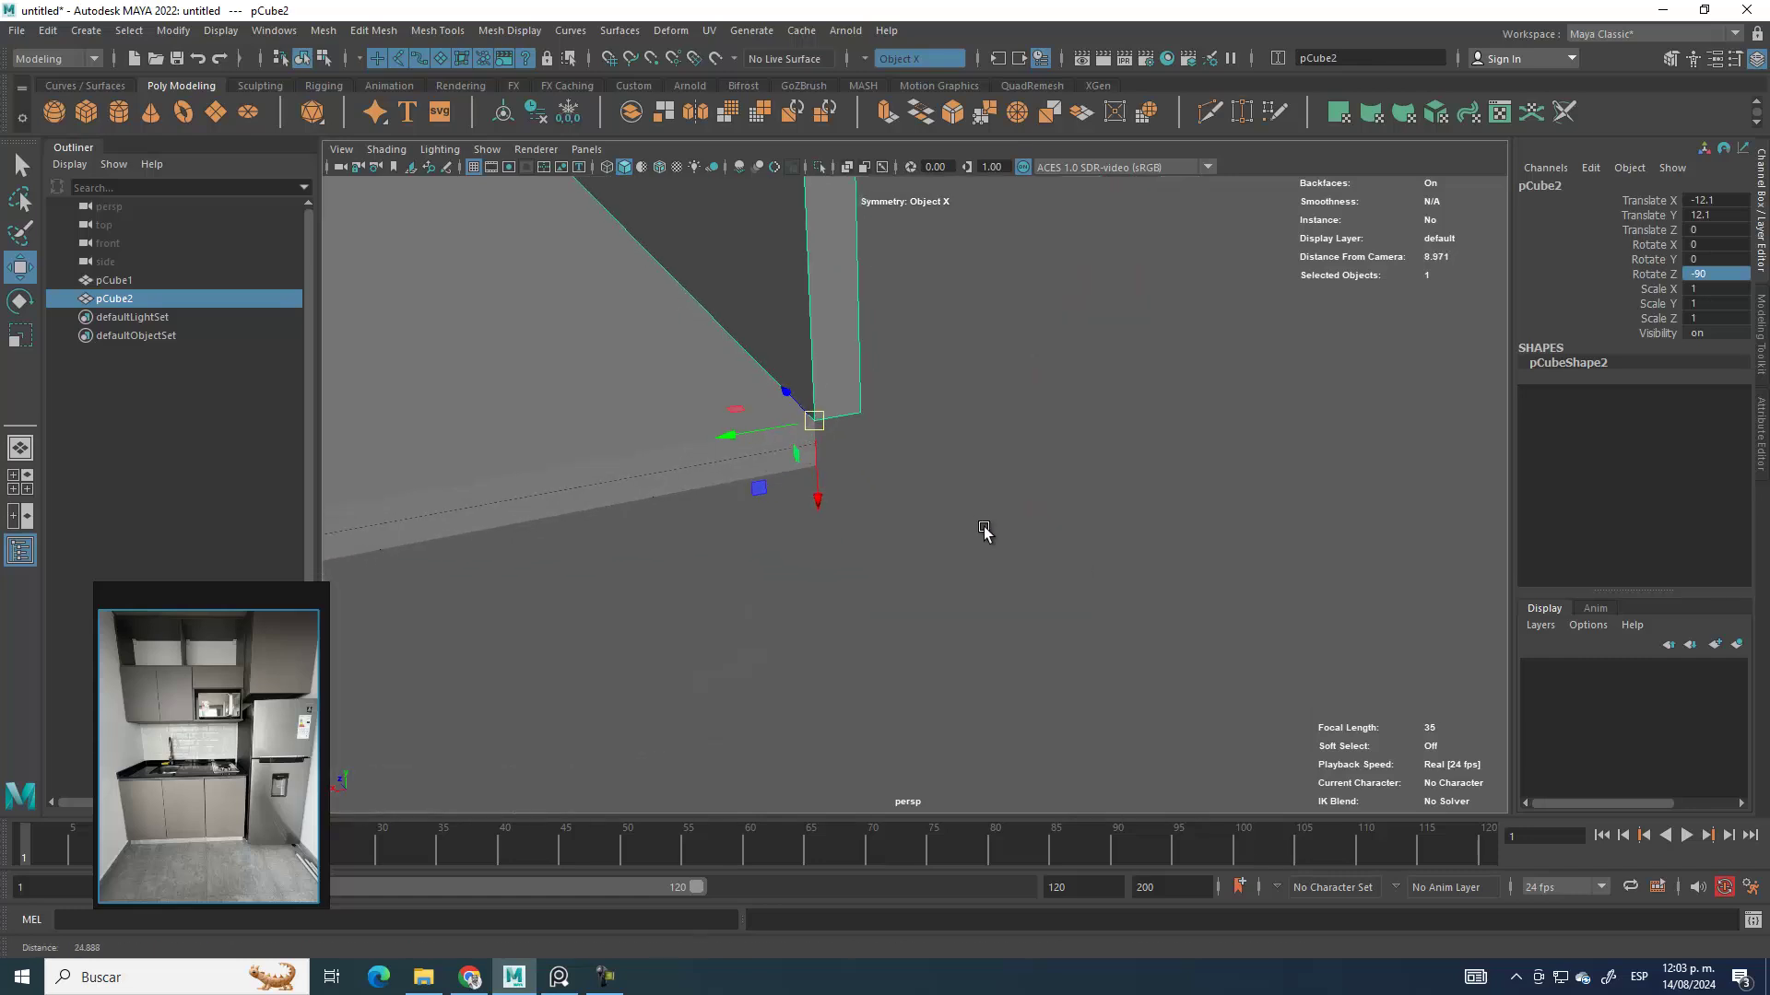
scroll(1005, 553, "up", 2)
scroll(922, 489, "down", 1)
middle_click_drag(885, 451, 946, 452, "alt")
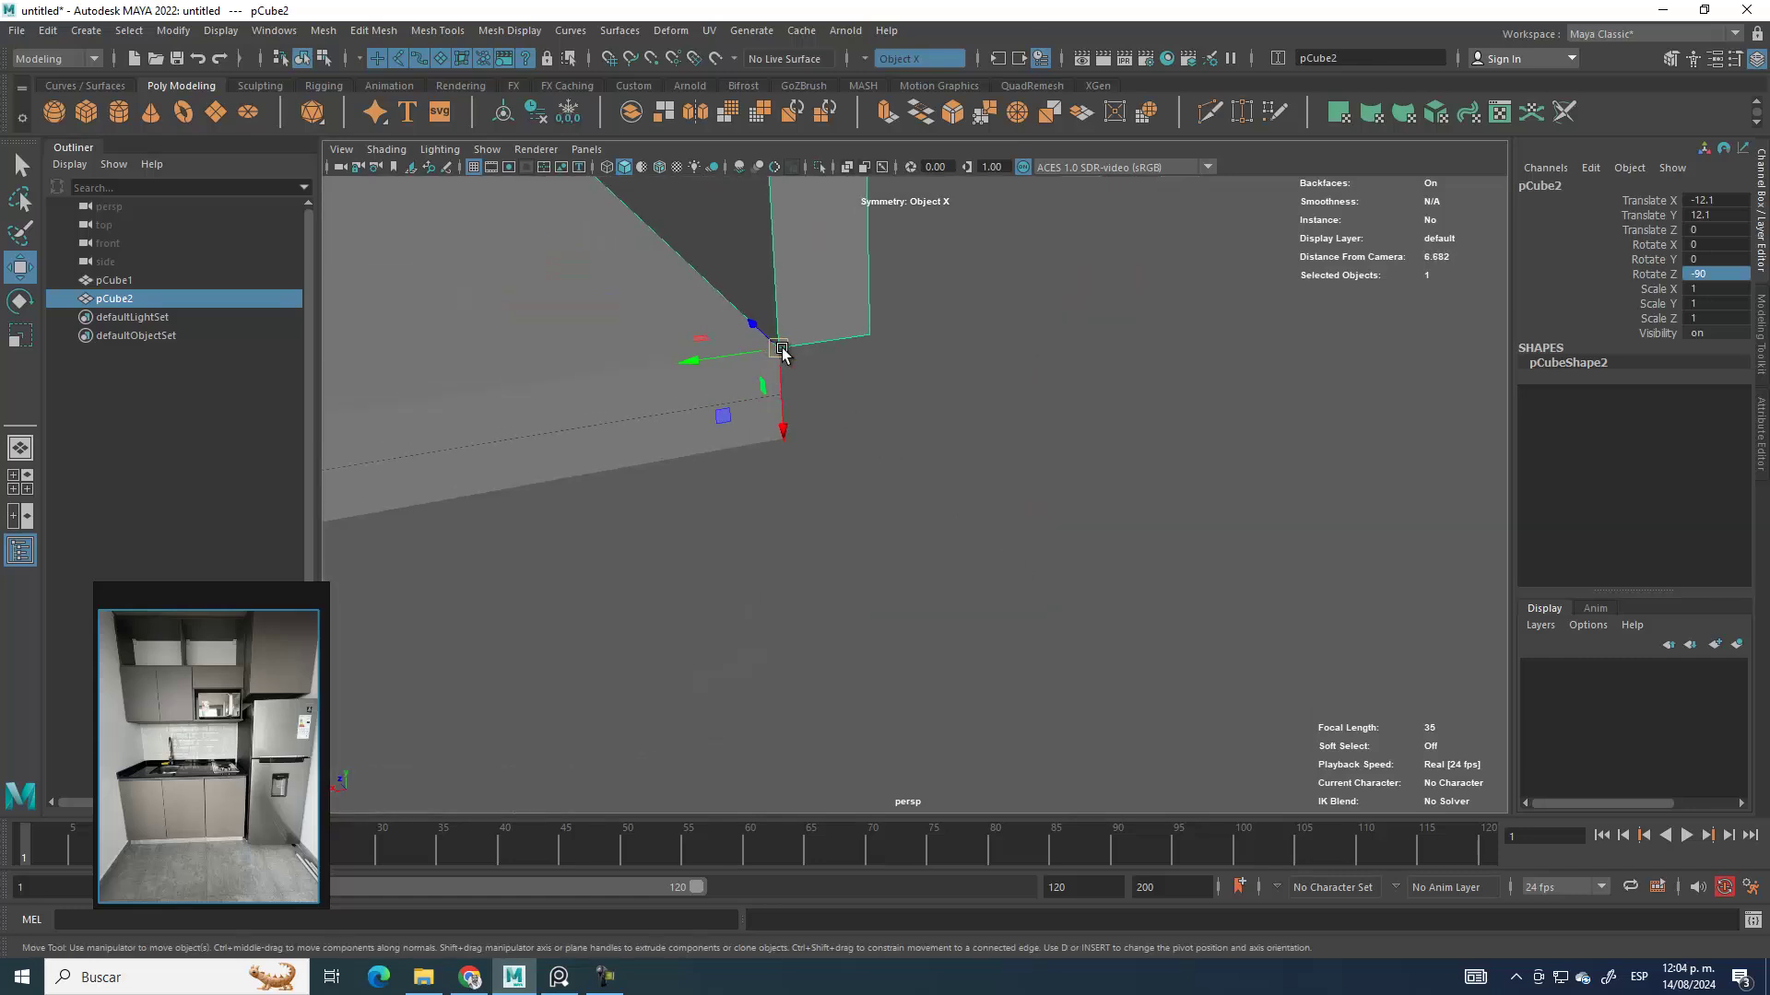
left_click_drag(777, 353, 783, 433)
Step: Duplicate the wall across to the opposite side of the floor, at about Translate X 12.233
scroll(656, 482, "down", 3)
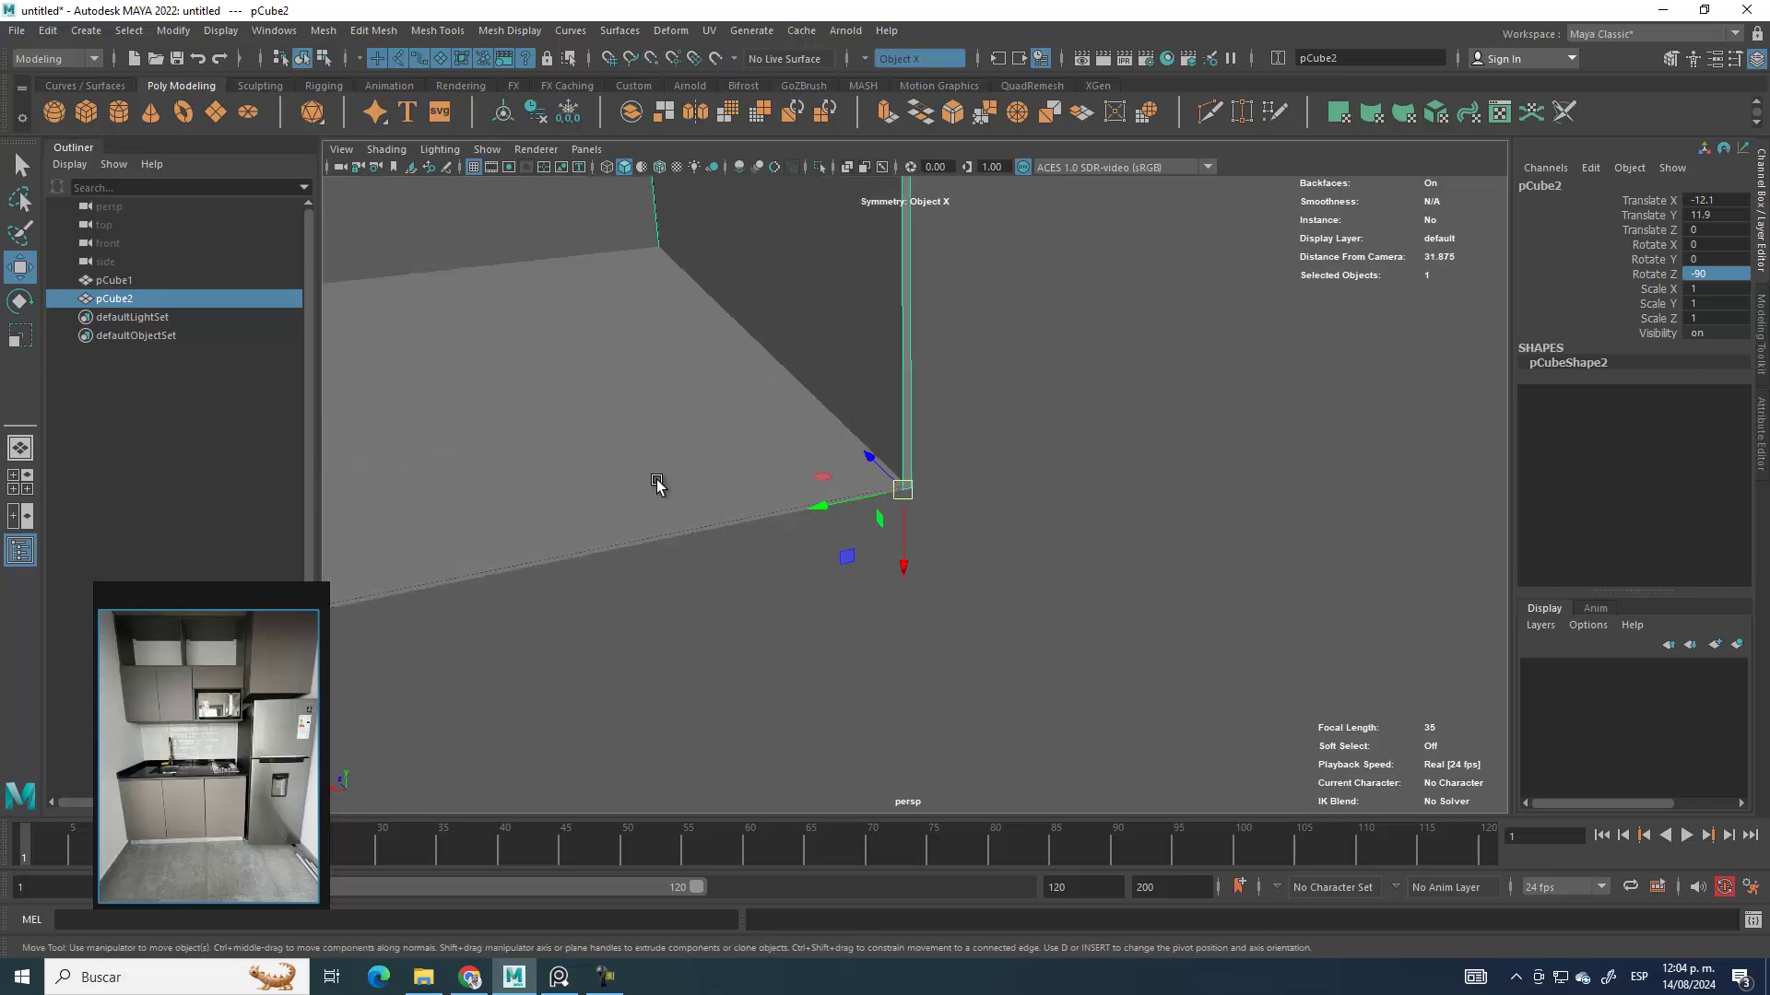
scroll(657, 482, "down", 3)
mouse_move(672, 494)
left_mouse_down("alt")
mouse_move(949, 526)
mouse_move(924, 489)
mouse_move(836, 464)
mouse_move(821, 494)
left_mouse_up("alt")
scroll(821, 494, "up", 5)
mouse_move(611, 414)
left_mouse_down("shift")
mouse_move(1150, 516)
mouse_move(1067, 520)
left_mouse_up("shift")
scroll(885, 424, "up", 5)
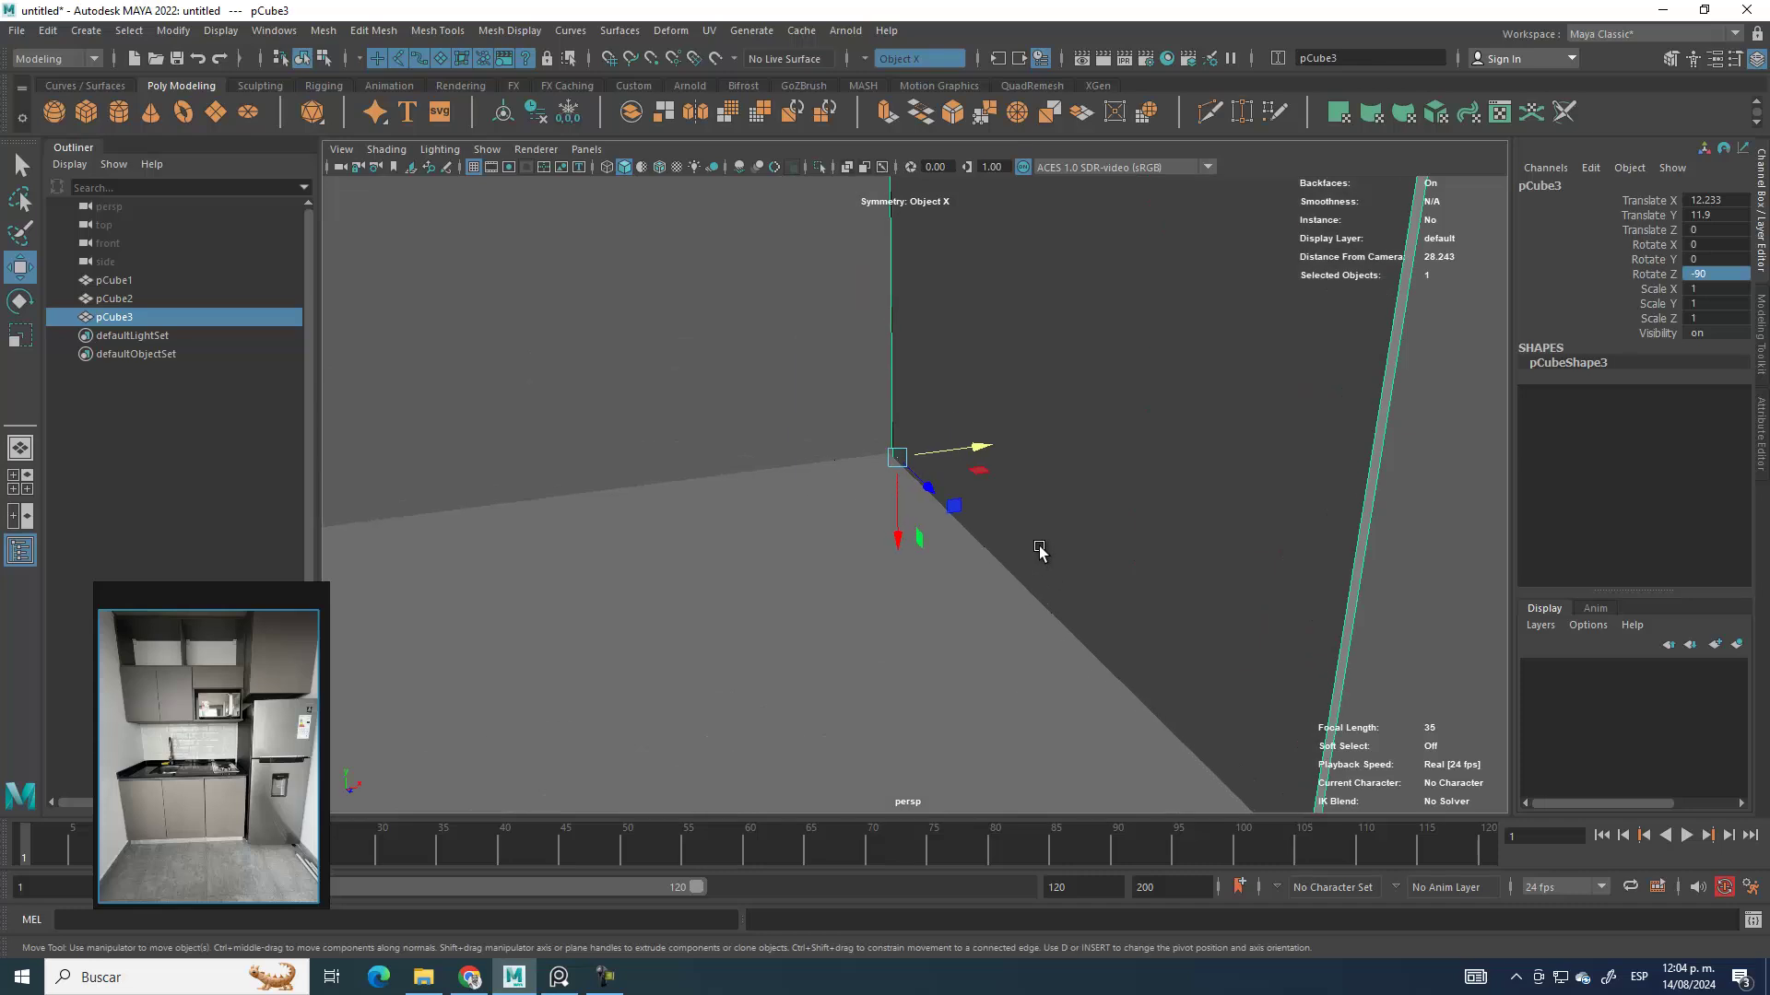
Step: Snap the second wall's pivot to its bottom corner on the side facing the floor slab
left_click_drag(937, 482, 912, 601, "alt")
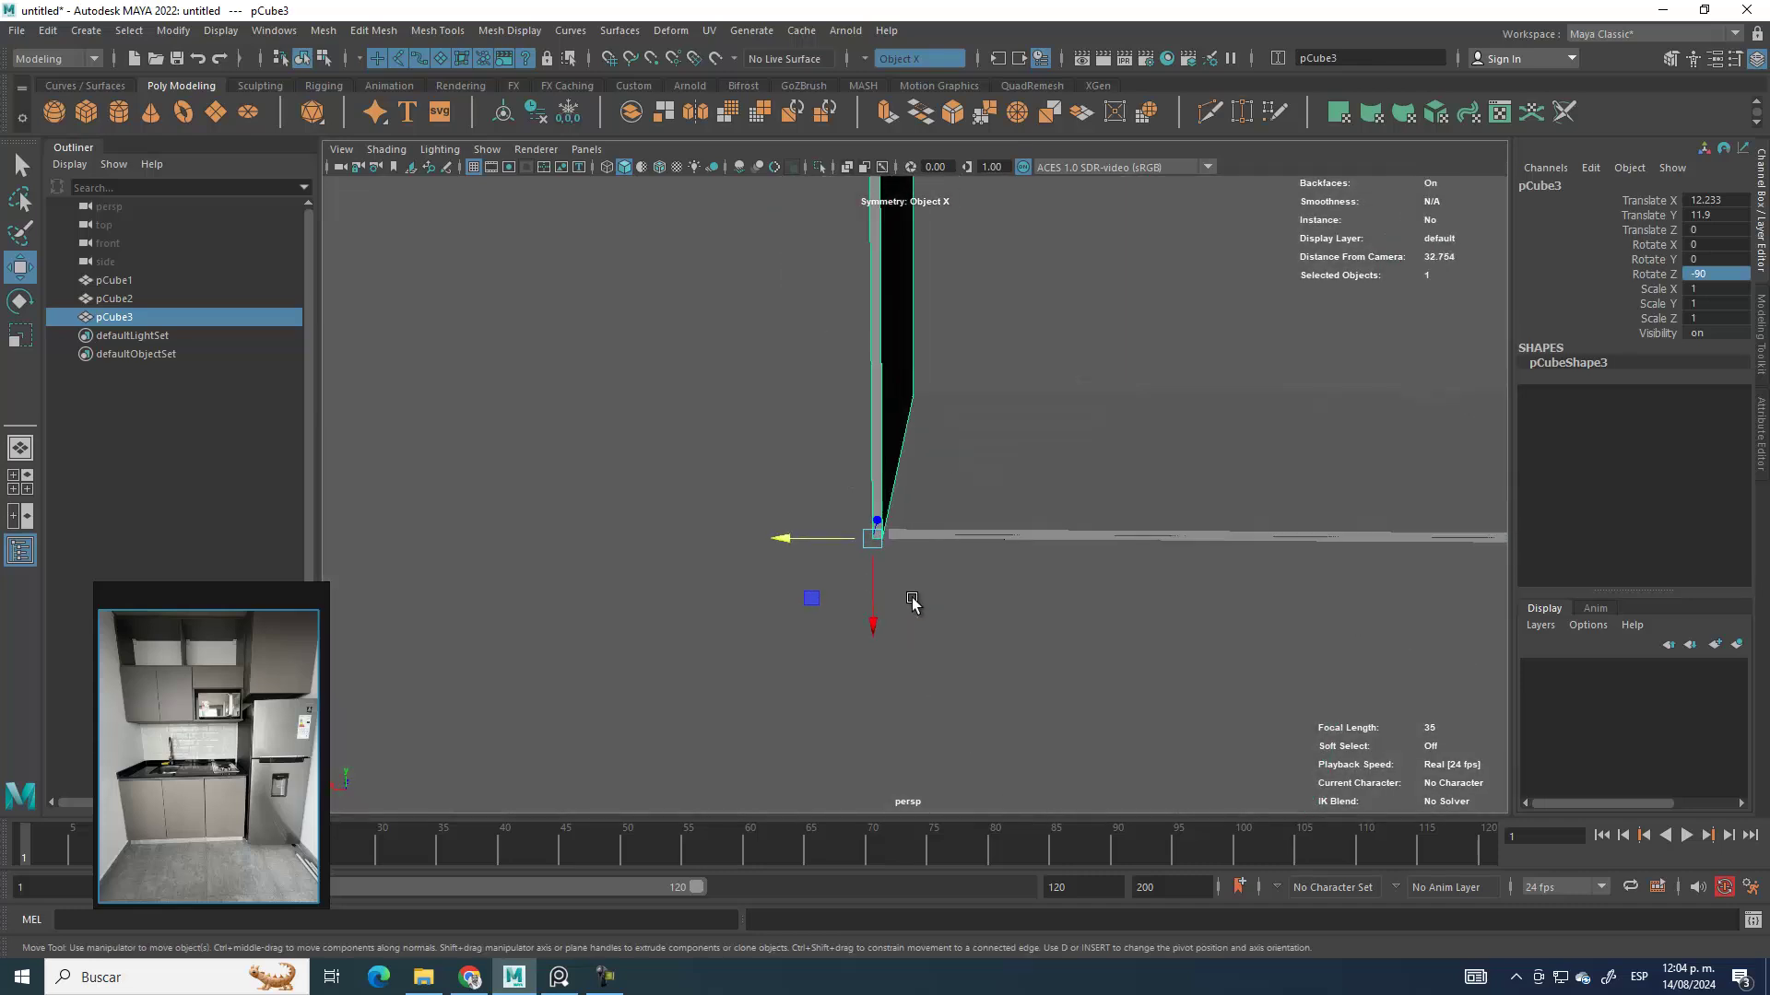
scroll(912, 601, "up", 6)
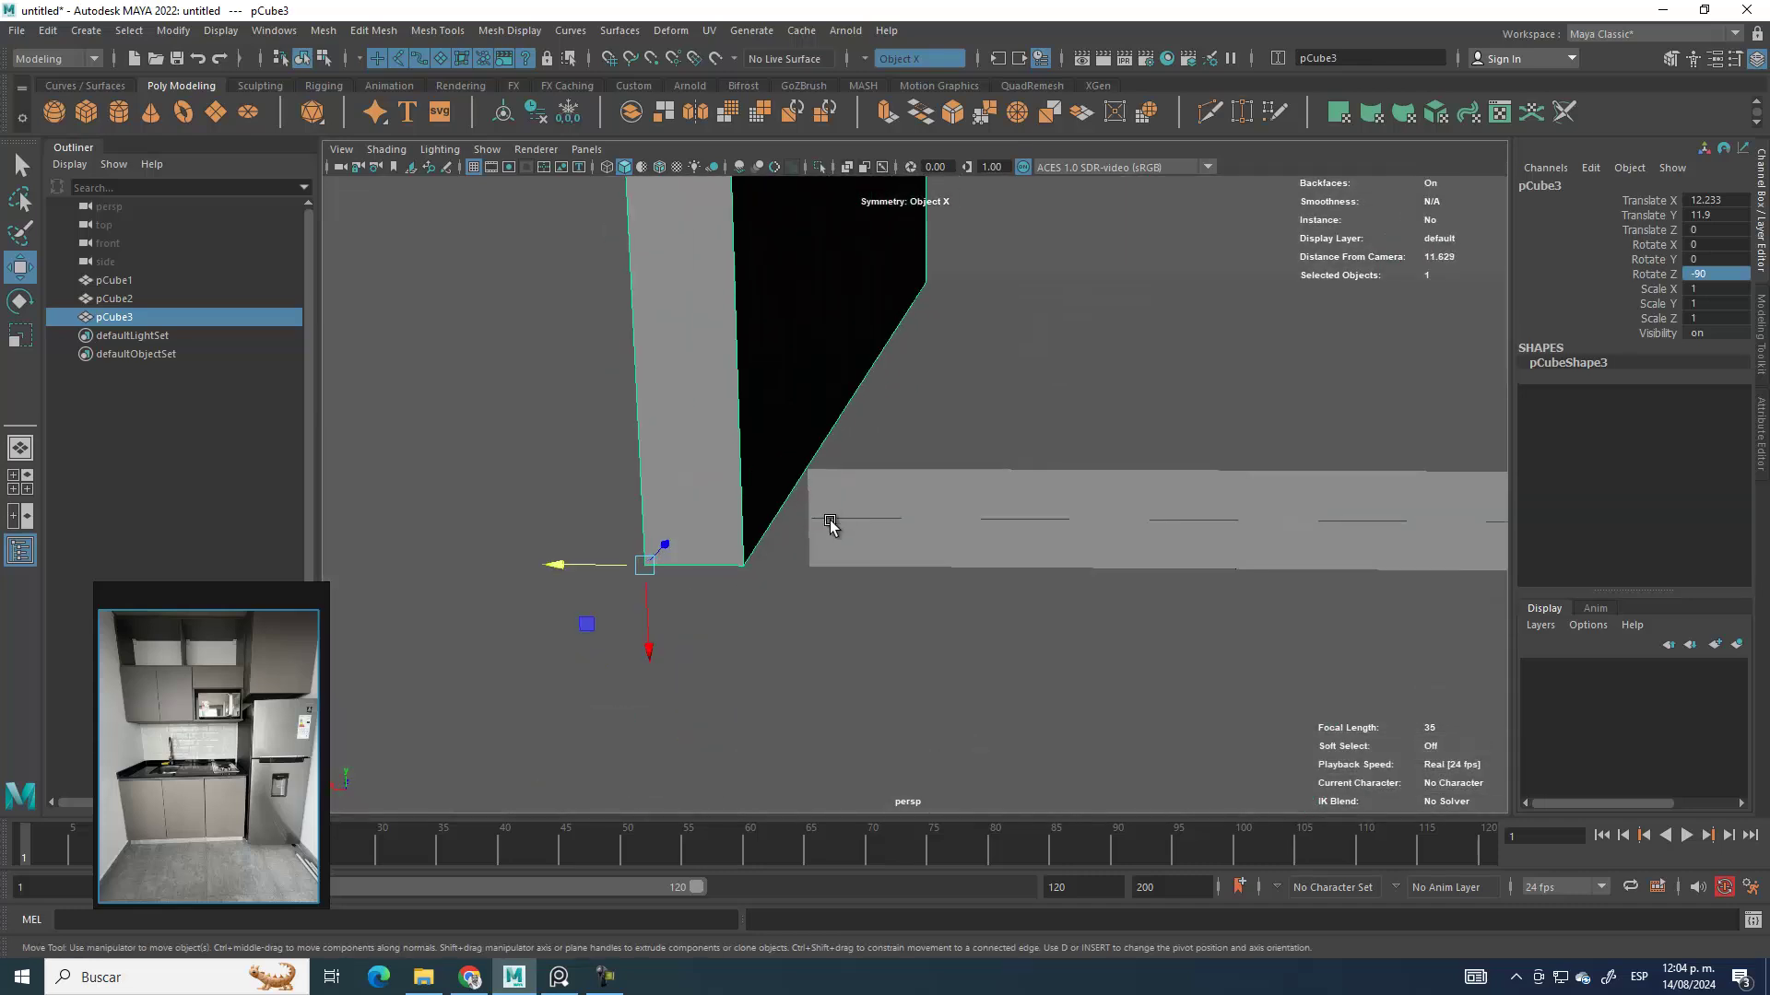
key("d")
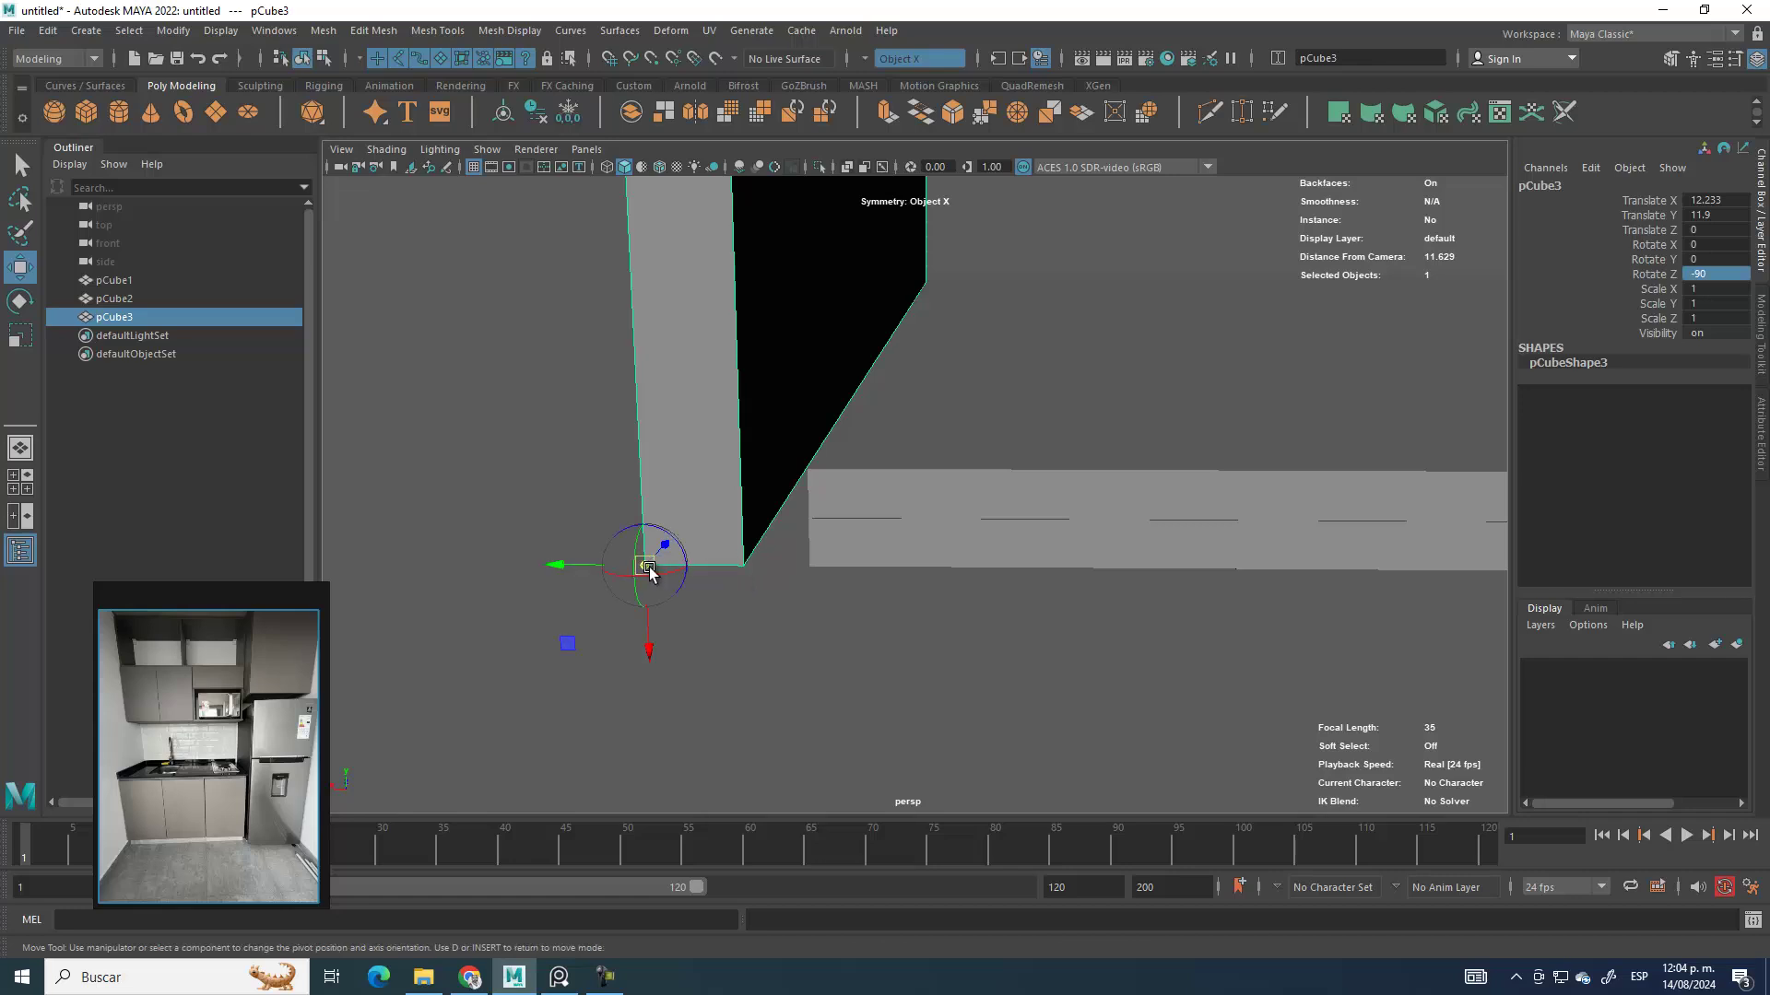
left_click_drag(650, 573, 768, 583)
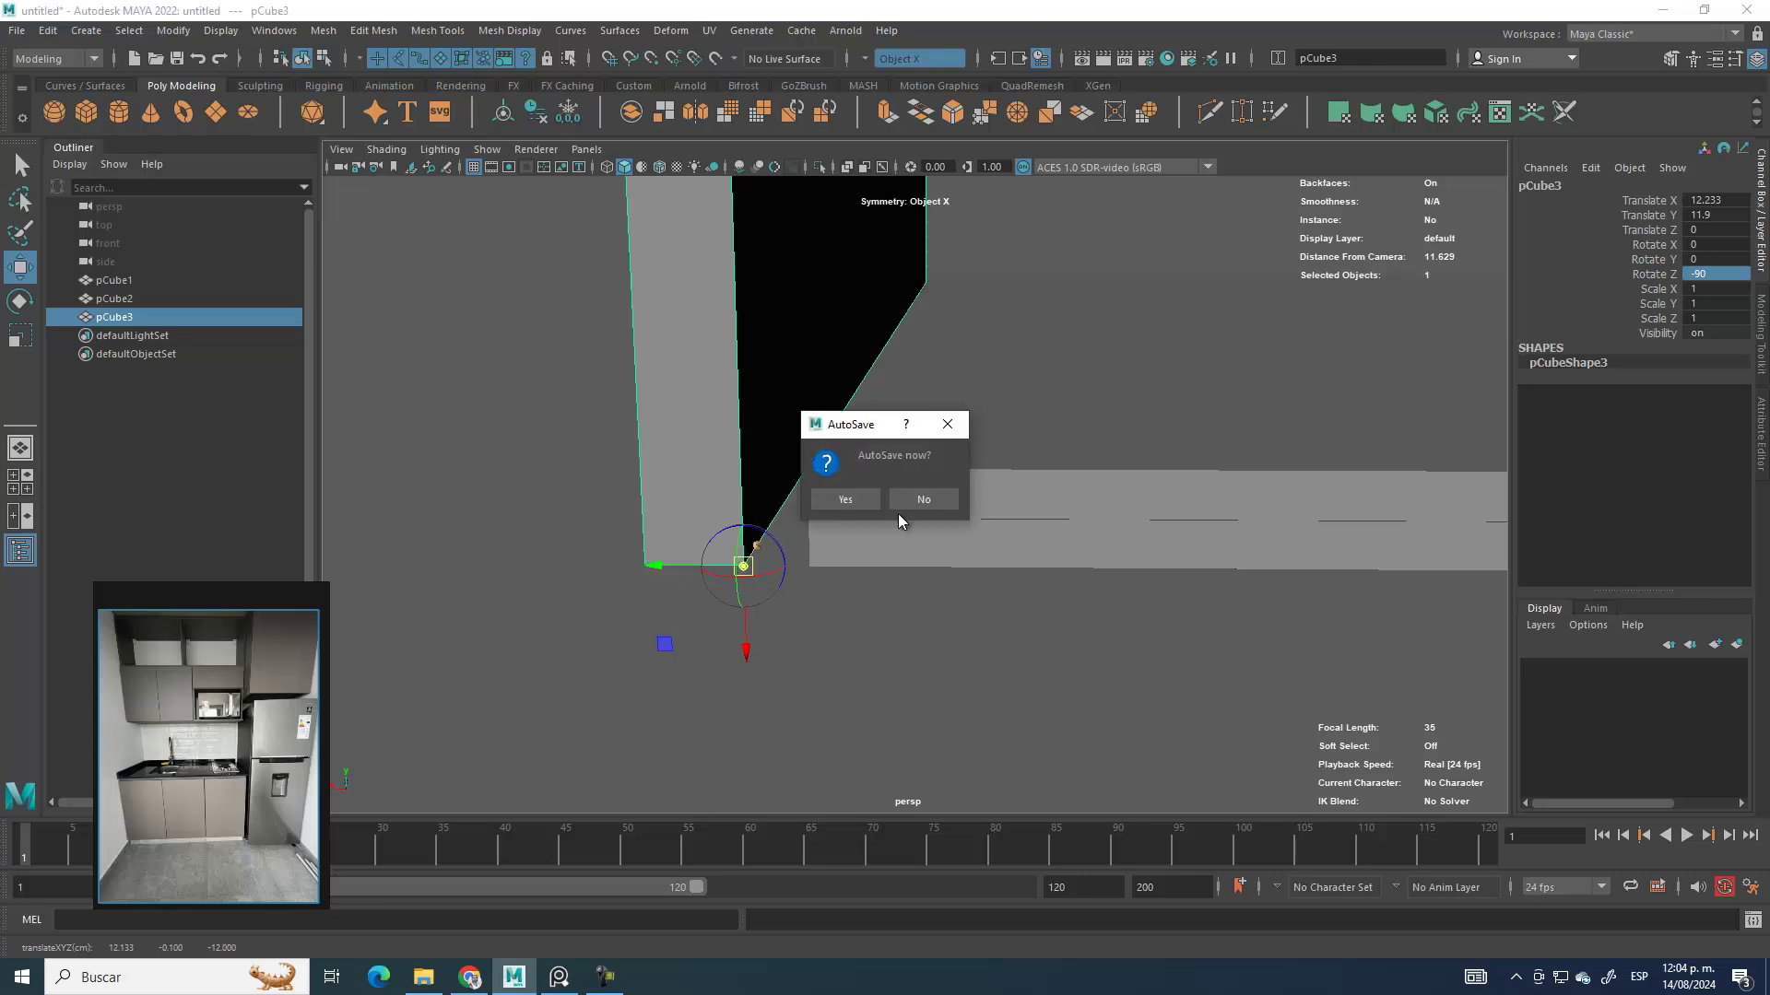
Step: Decline the autosave and snap the second wall onto the floor slab's lower corner, at Translate X 12.1 and Y 11.9
left_click(919, 501)
key("d")
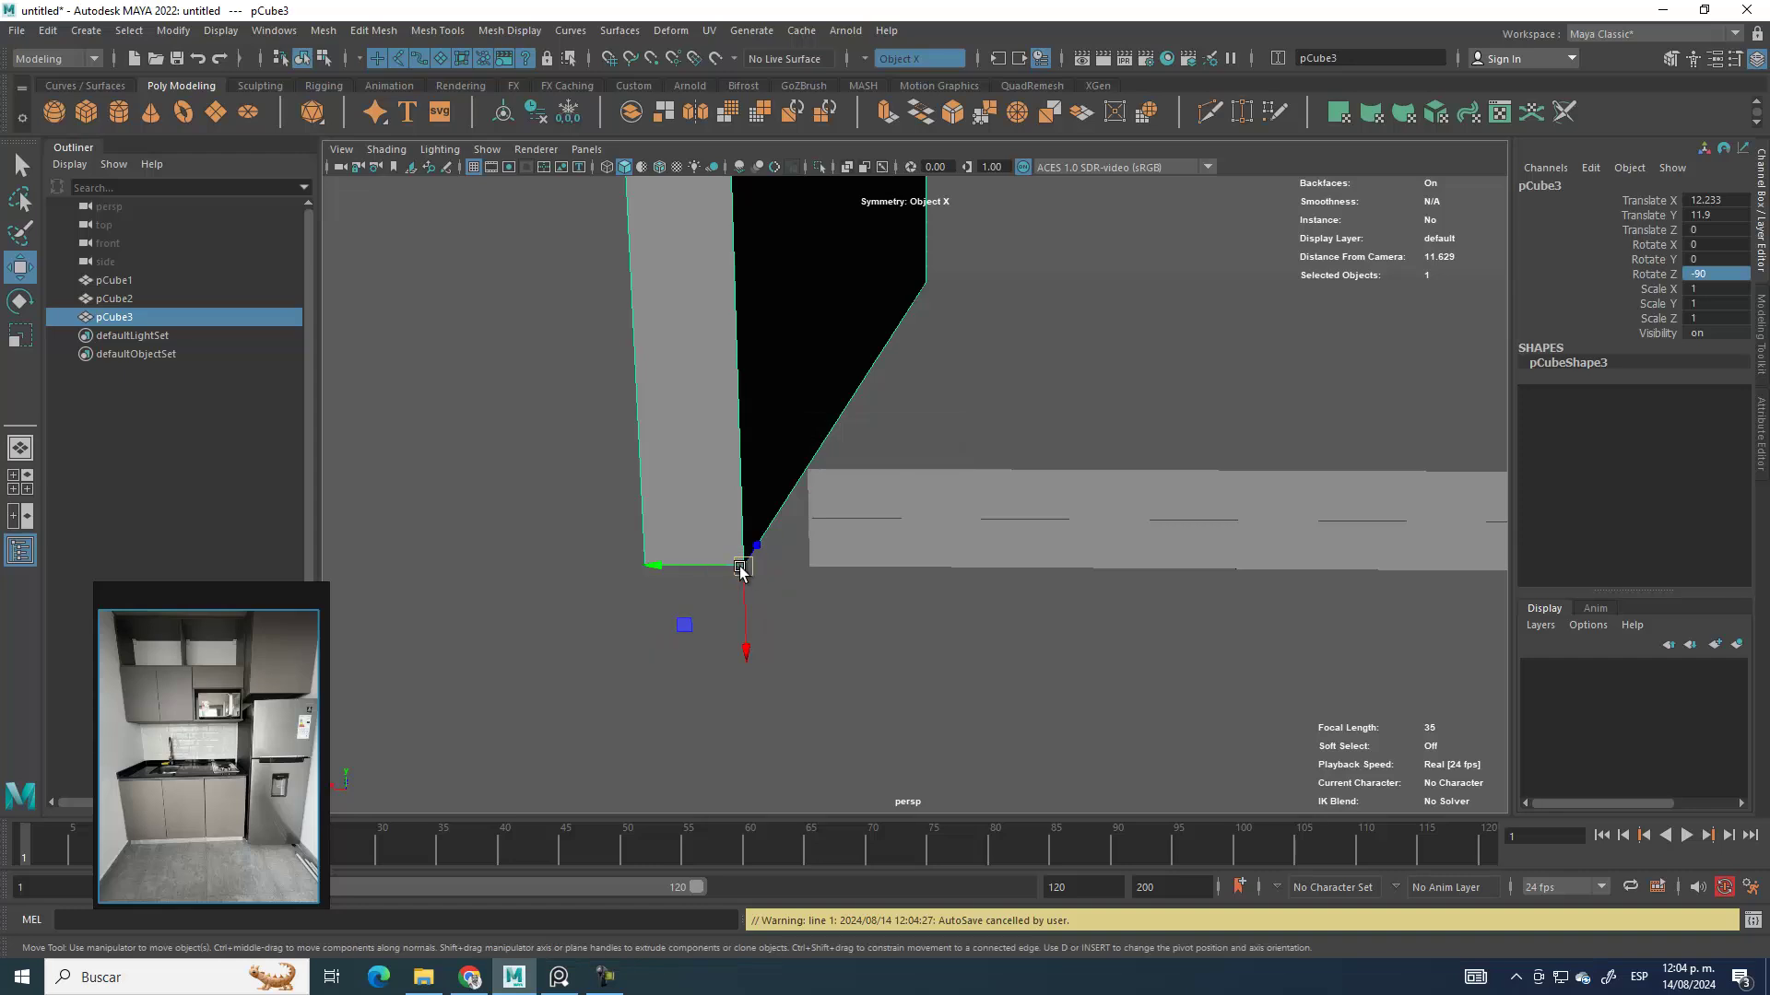
left_click_drag(740, 570, 810, 575)
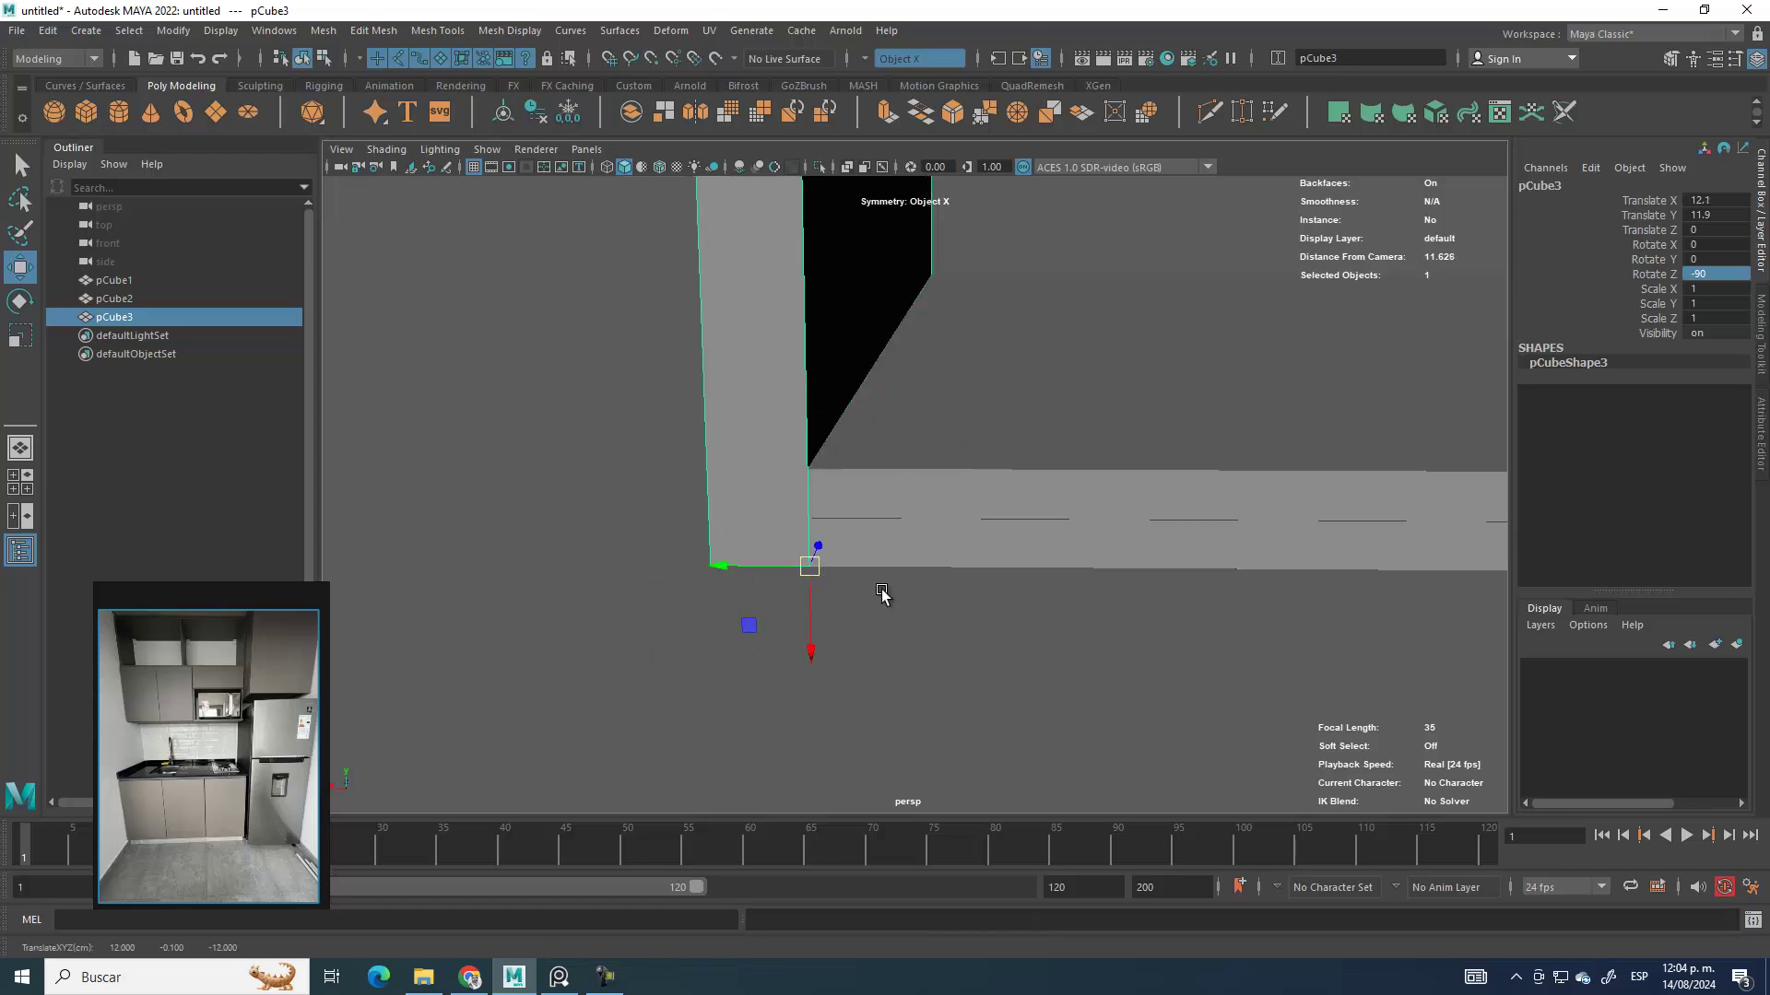
scroll(960, 455, "down", 5)
left_click_drag(979, 478, 1023, 597, "alt")
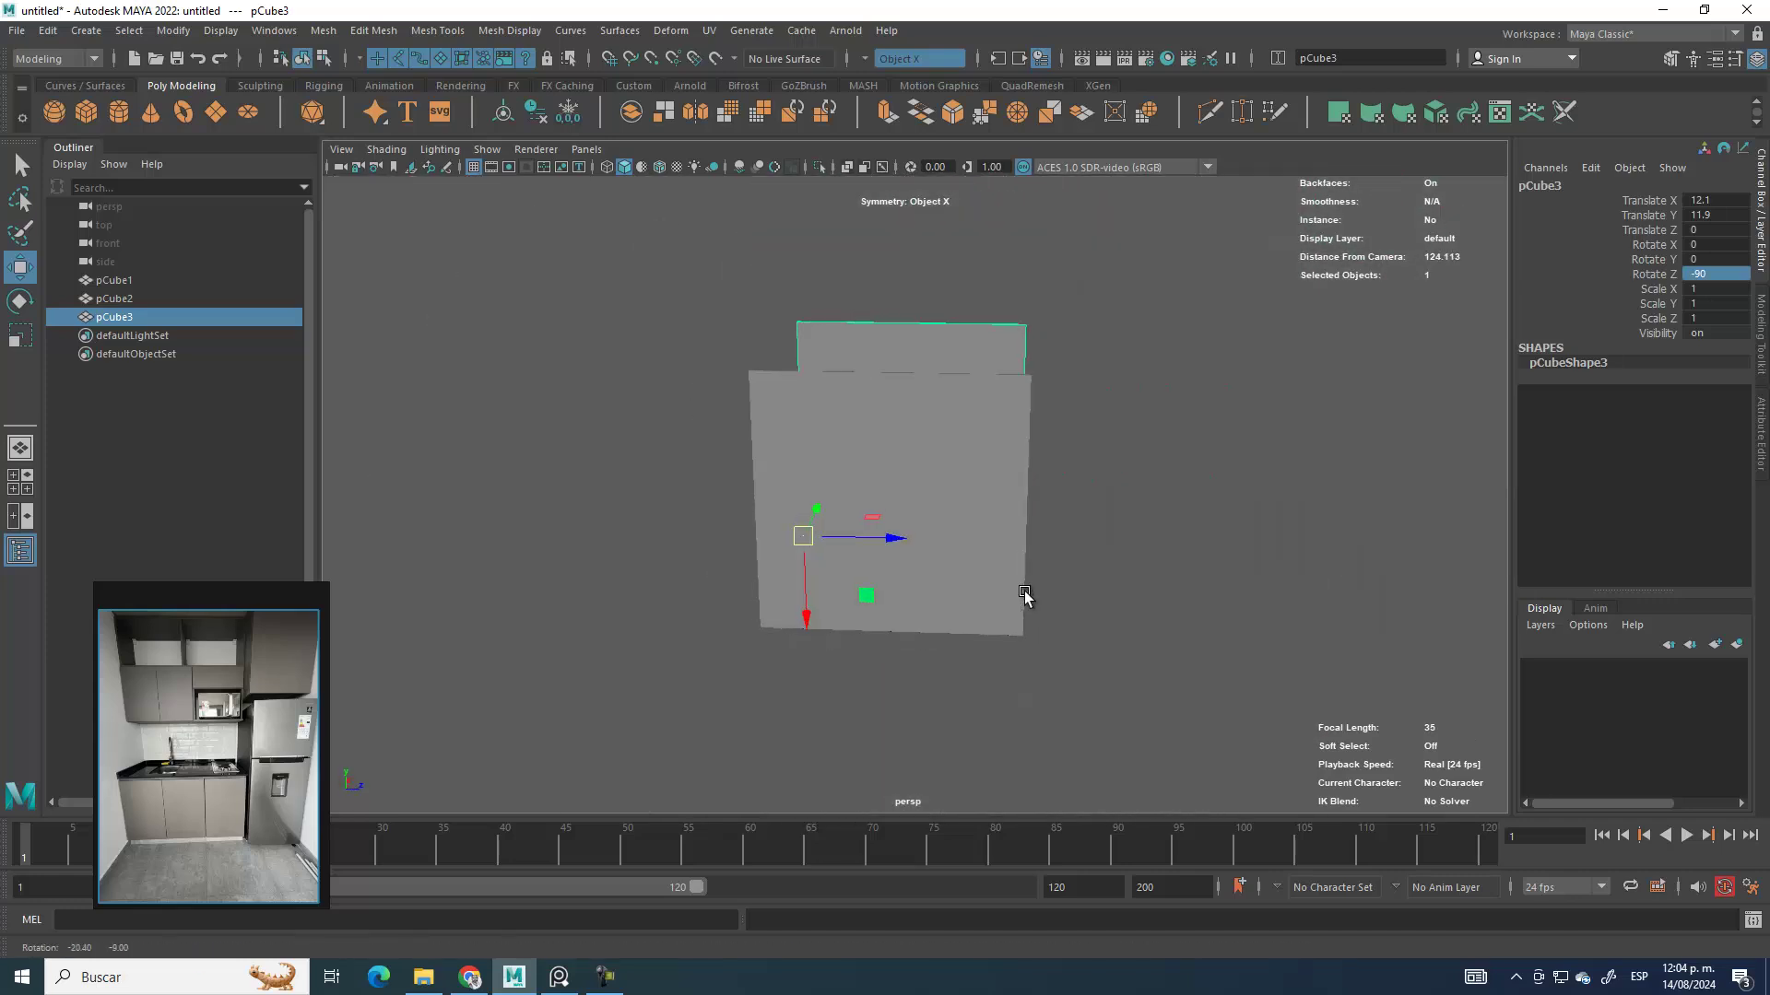
left_click(949, 391, "shift")
key("r")
left_click_drag(842, 634, 813, 636)
left_click_drag(1143, 597, 1106, 553, "alt")
left_click(852, 581)
left_click_drag(852, 580, 995, 639, "alt")
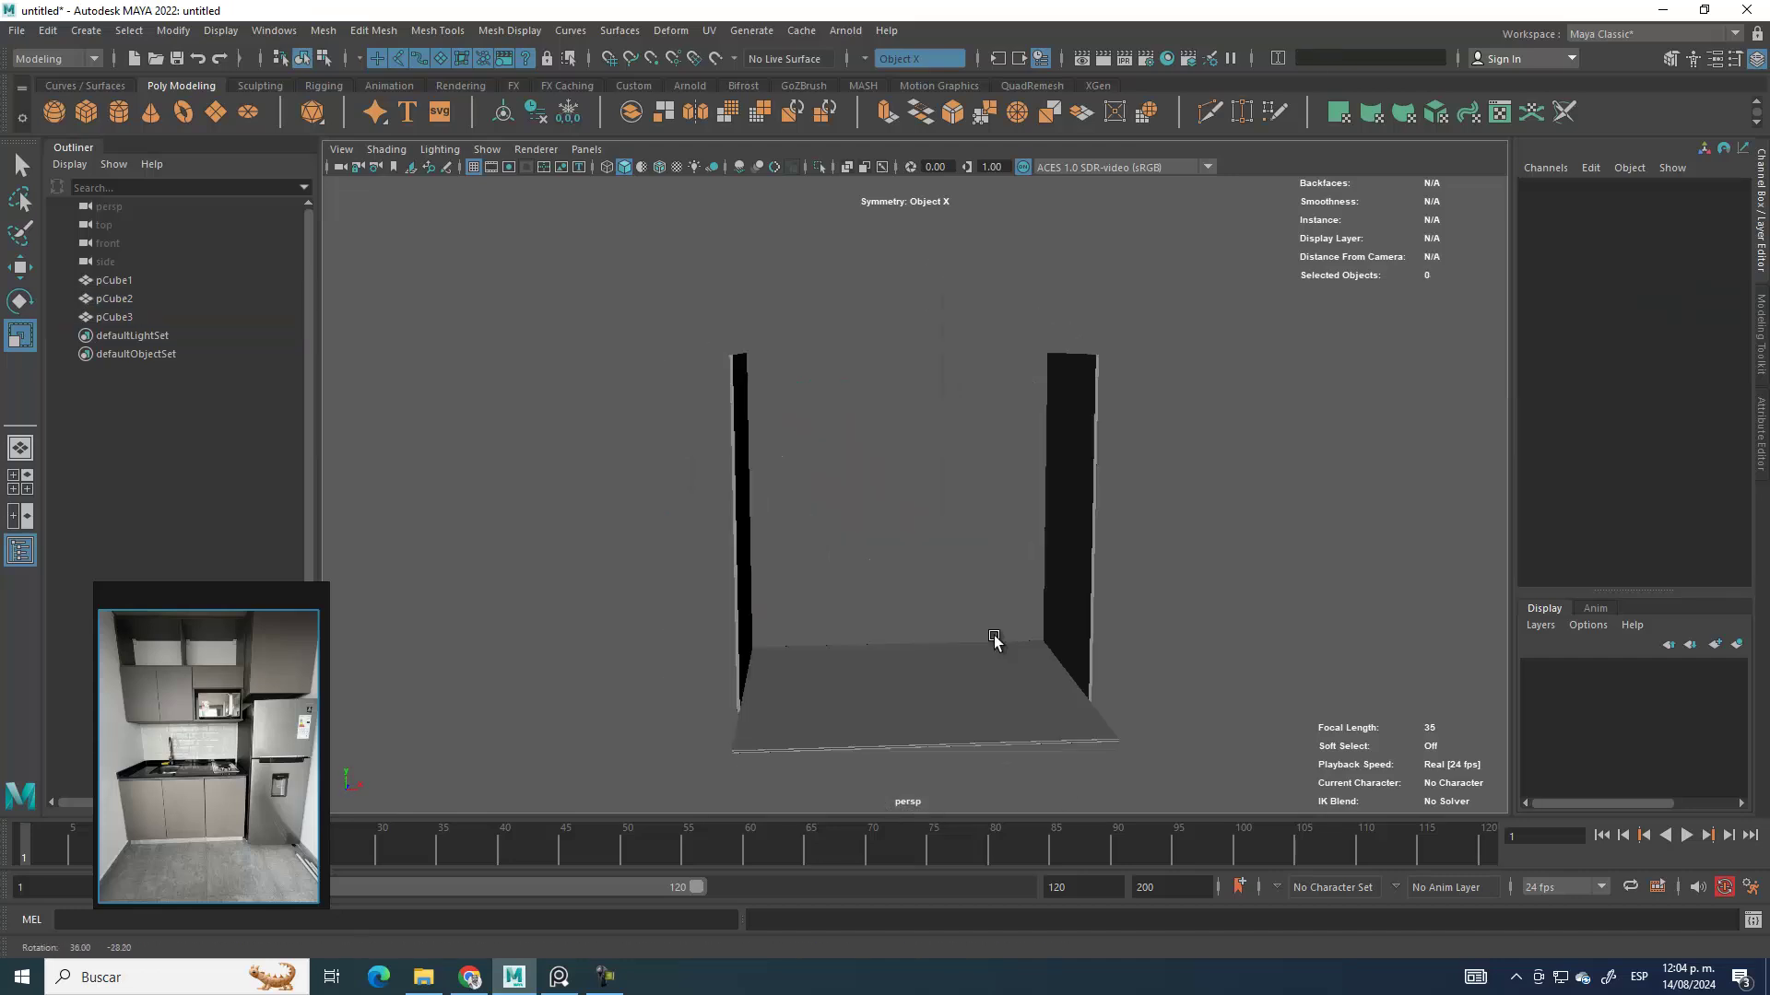
Step: Undo the stray scaling, duplicate the floor slab upward by about 5.6 units and rotate the copy -90 degrees about X
left_click(887, 749)
key("ctrl+z")
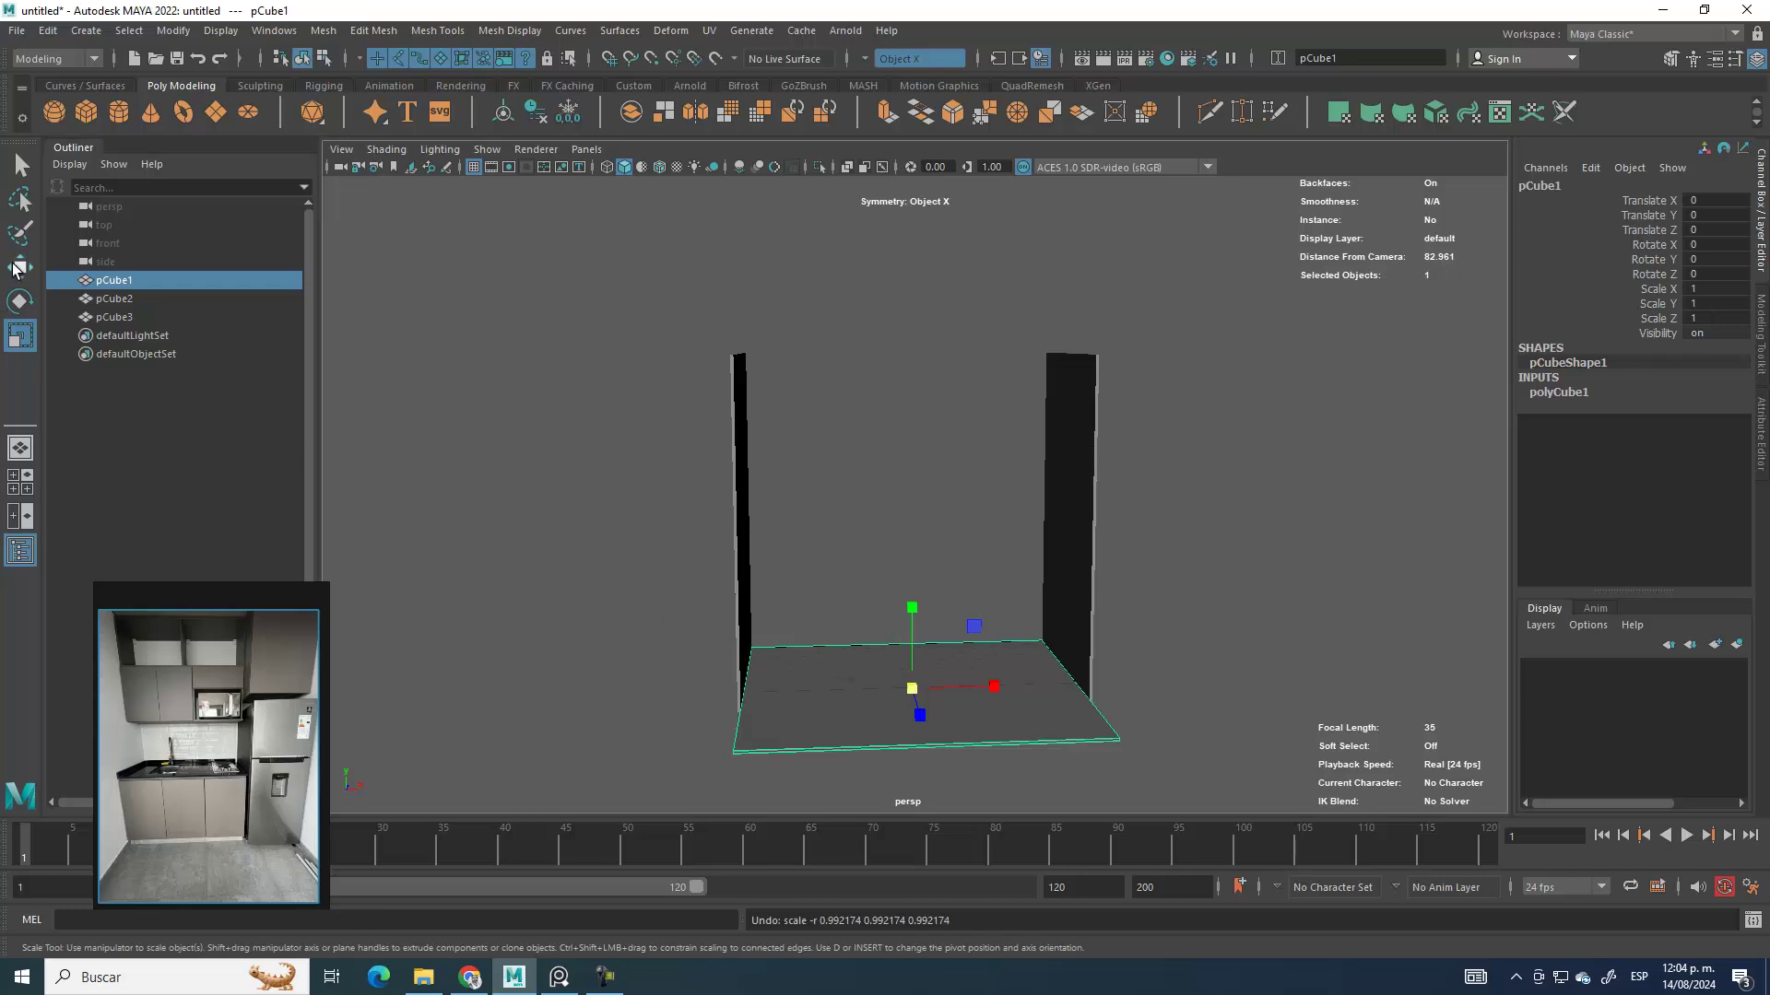
left_click(18, 268)
mouse_move(910, 616)
left_mouse_down("shift")
mouse_move(845, 541)
mouse_move(973, 586)
mouse_move(908, 463)
left_mouse_up("shift")
key("e")
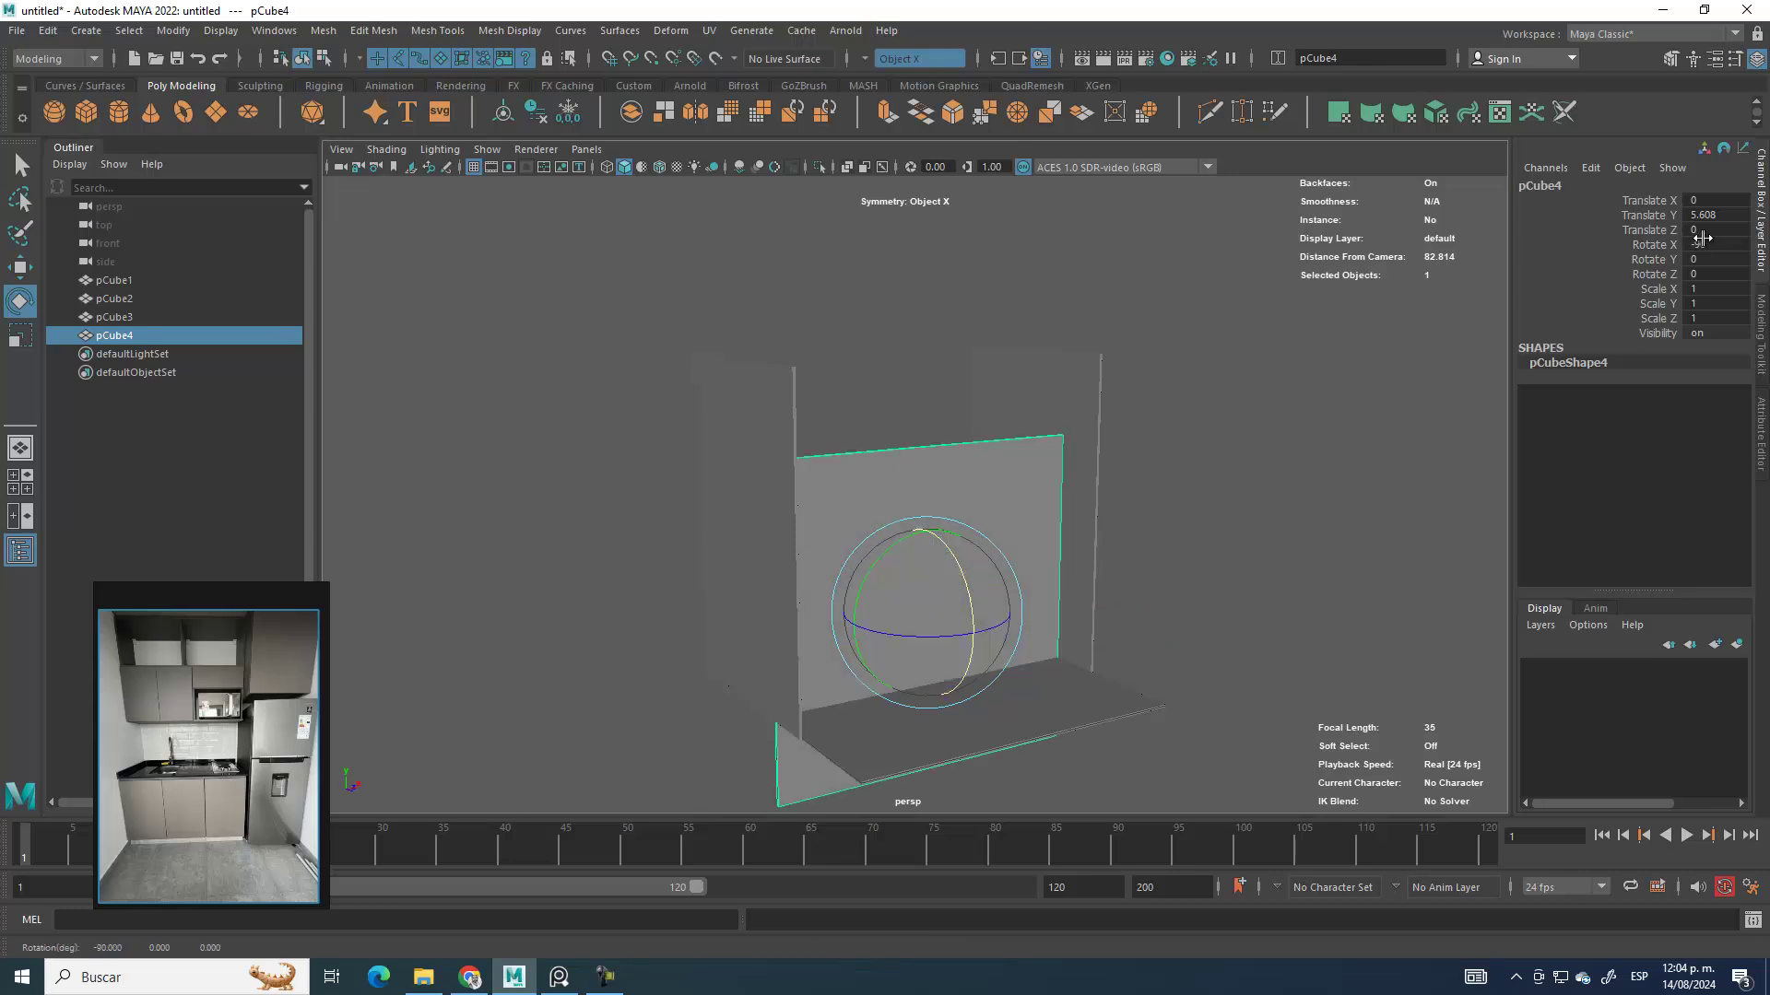
Step: Move the upright copy behind the floor slab as a back wall, at about Translate Y 11.75 and Z -12.164
key("w")
left_click_drag(1060, 604, 725, 451, "alt")
key("space")
key("space")
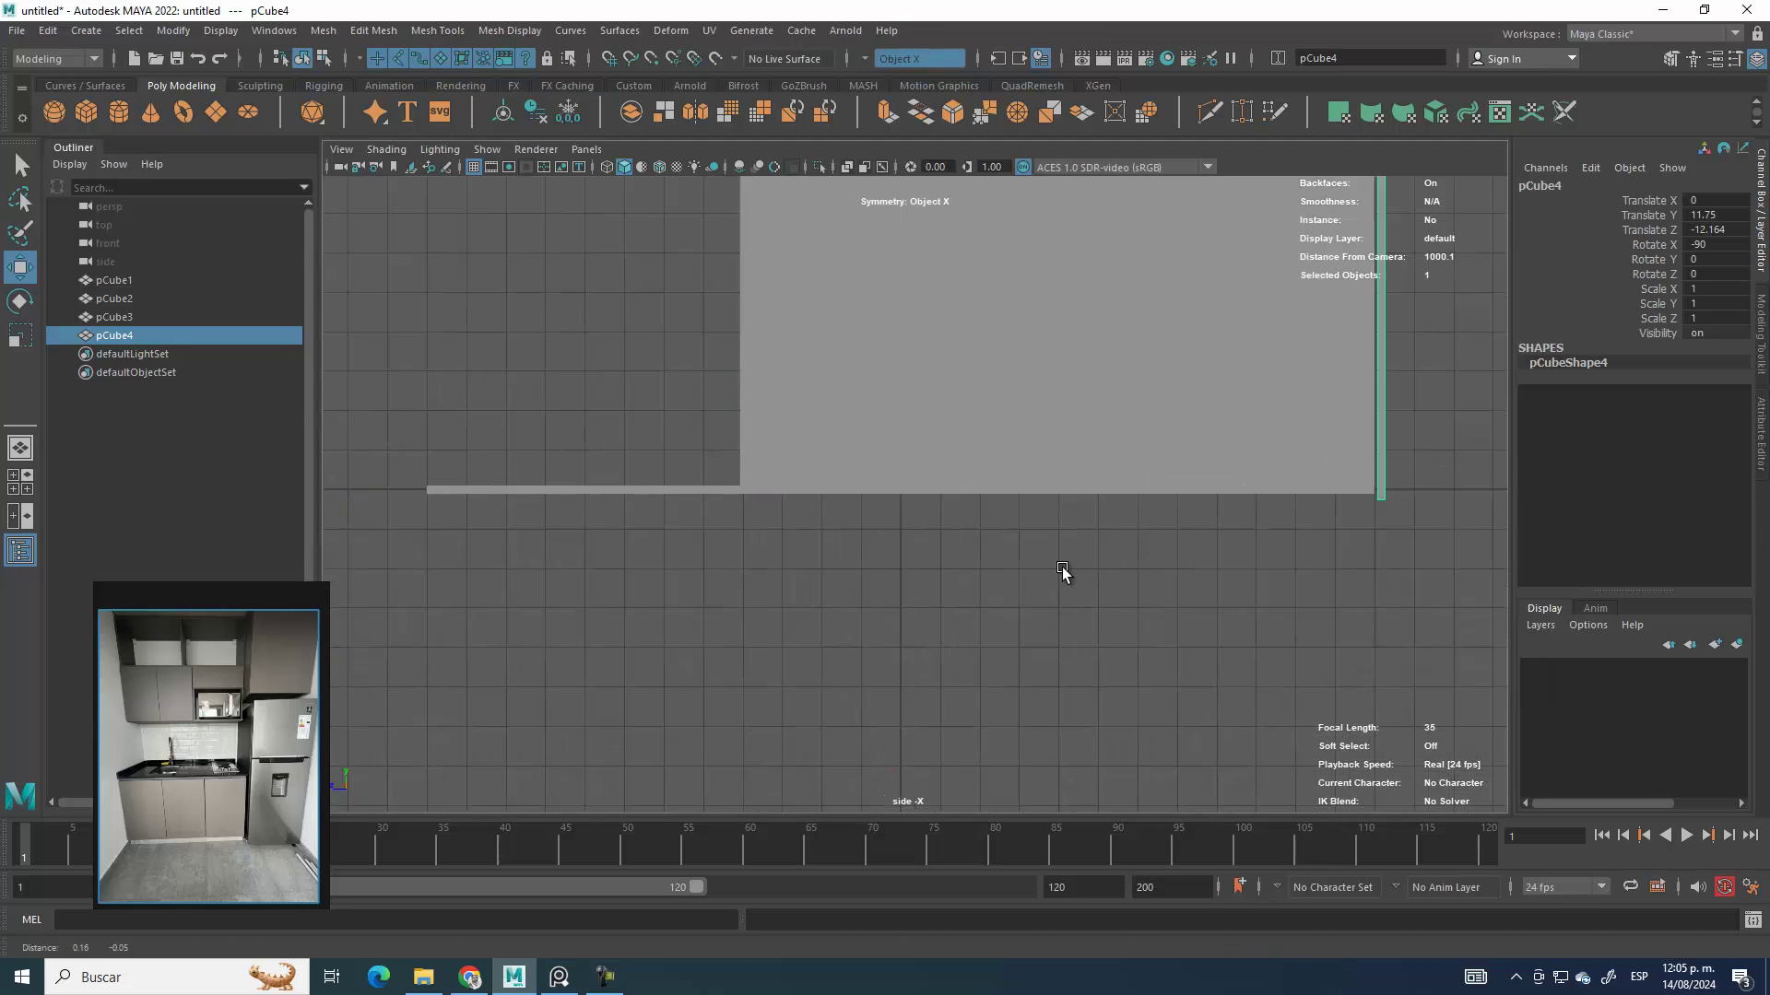
right_click_drag(1062, 572, 1303, 809, "alt")
middle_click_drag(999, 486, 901, 423, "alt")
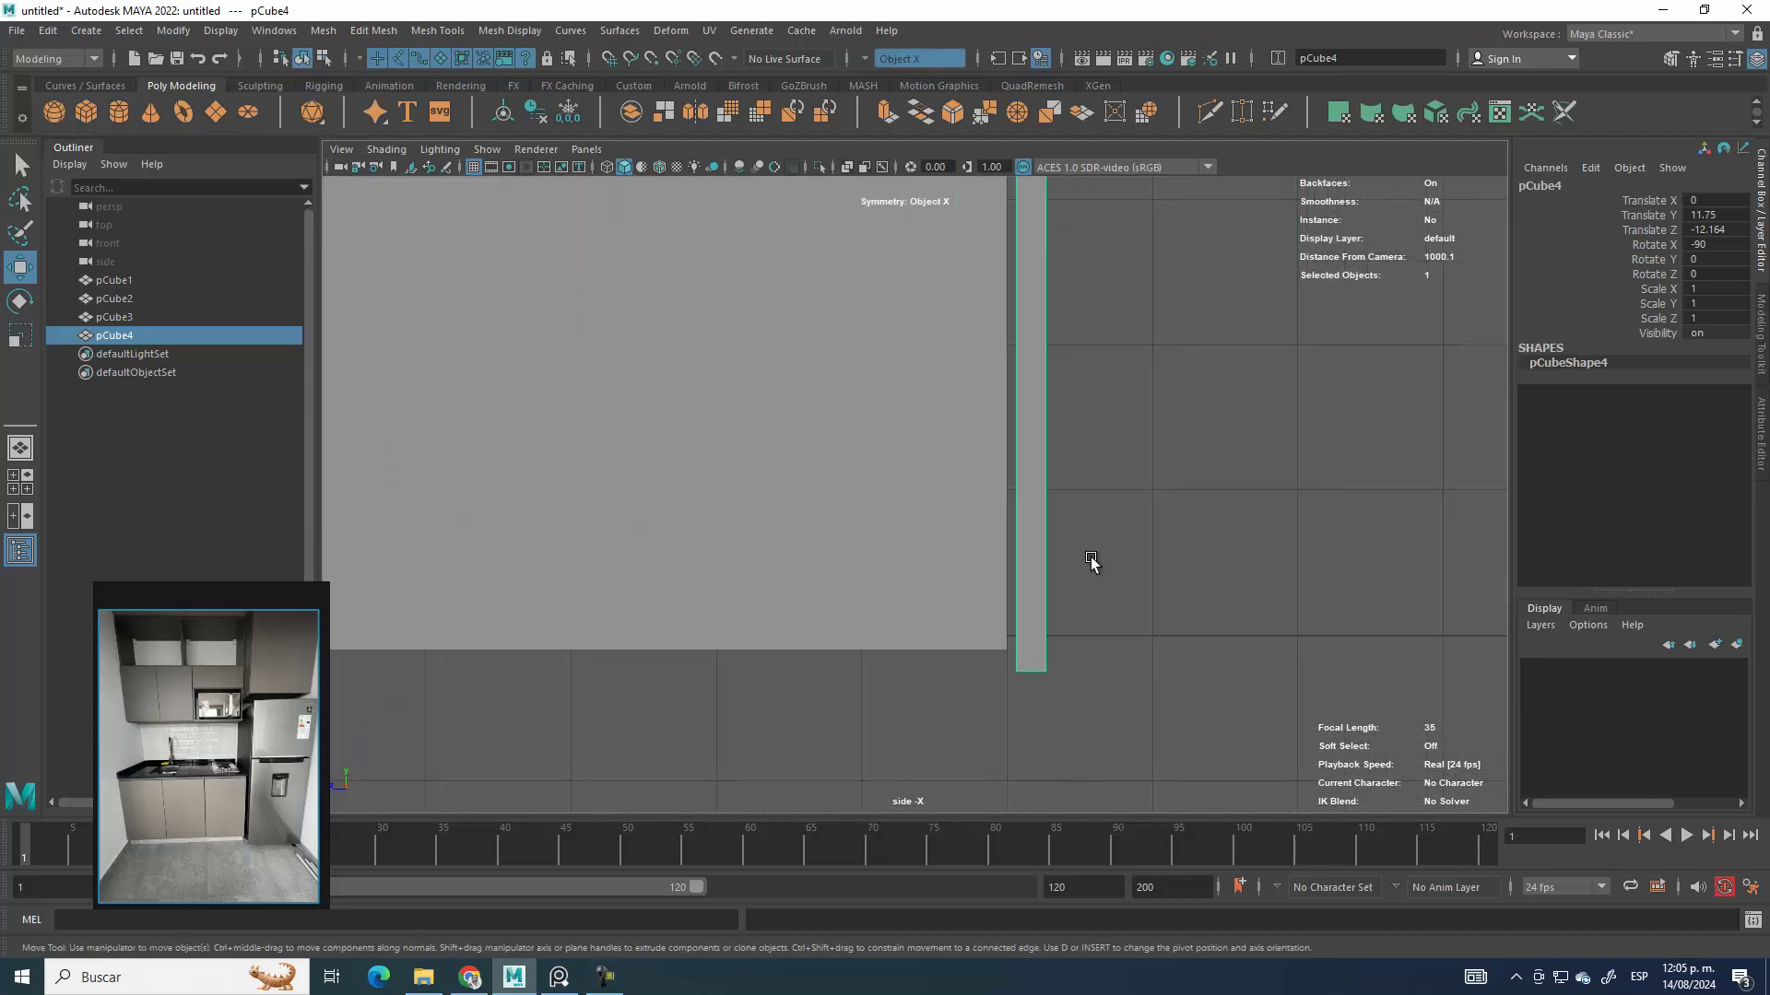
middle_click_drag(1060, 558, 1095, 544, "alt")
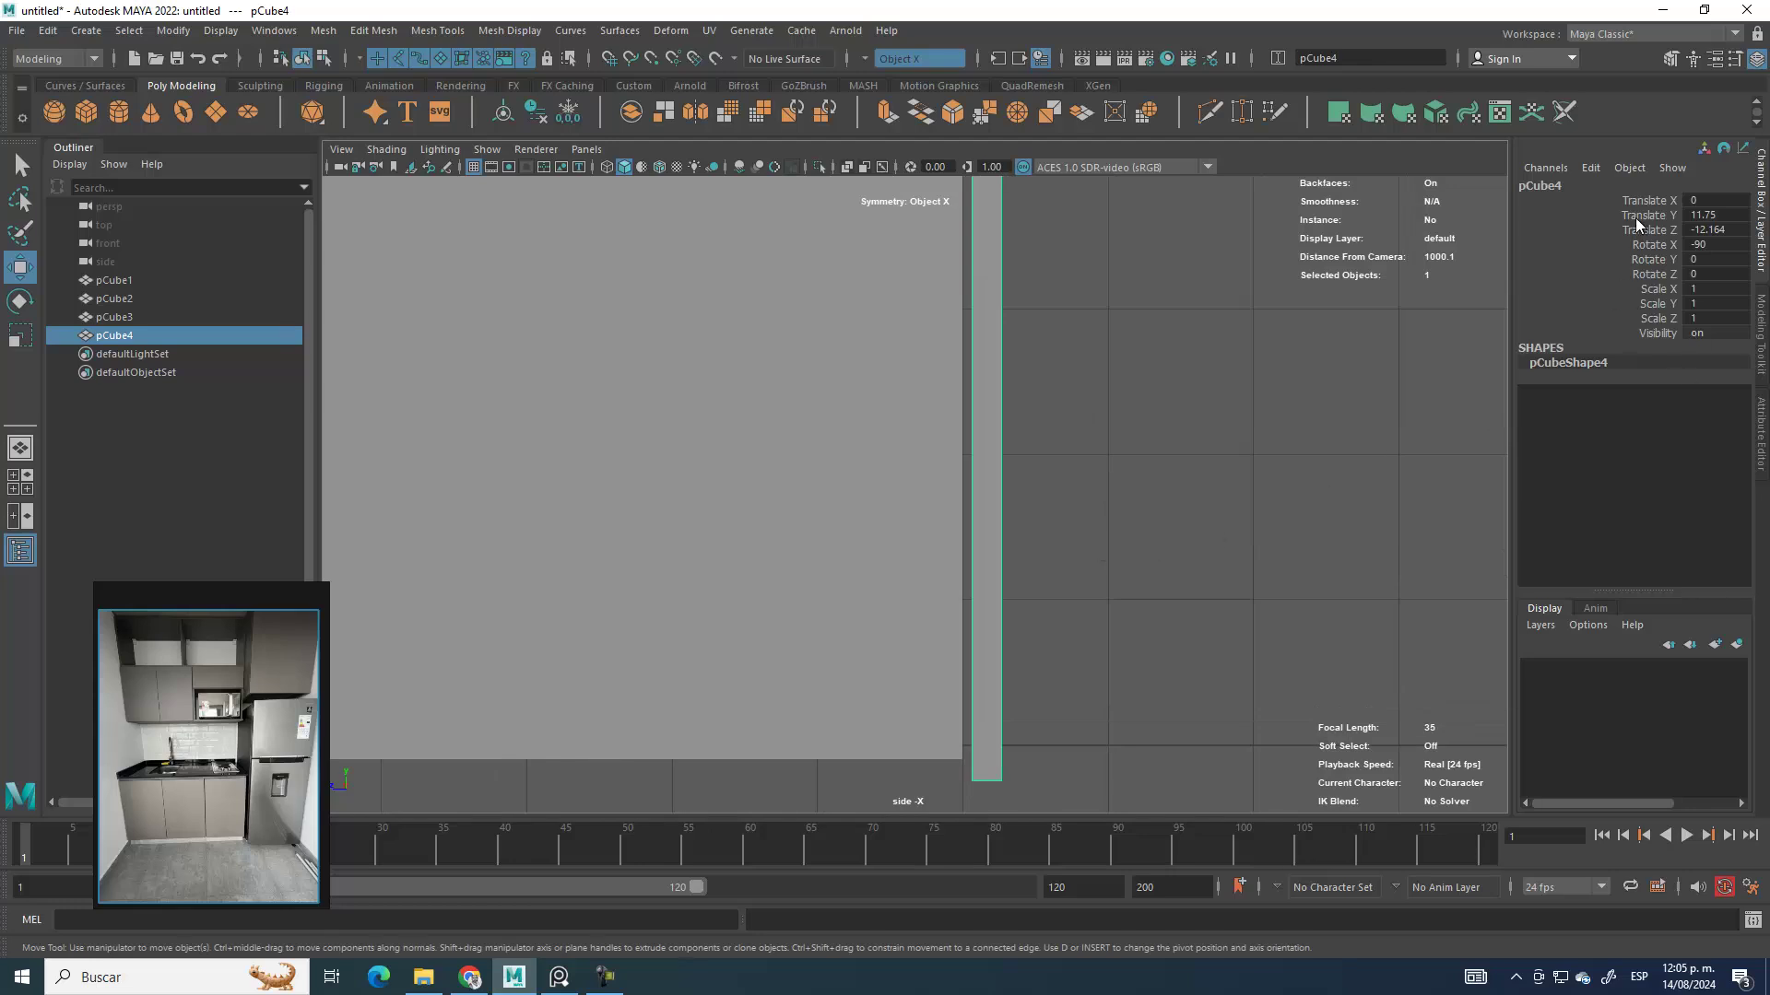
Step: Adjust the back wall's position in the side view to Translate Y 11.95 and Translate Z -12.168
left_click(1644, 217)
middle_click_drag(1304, 228, 1298, 223)
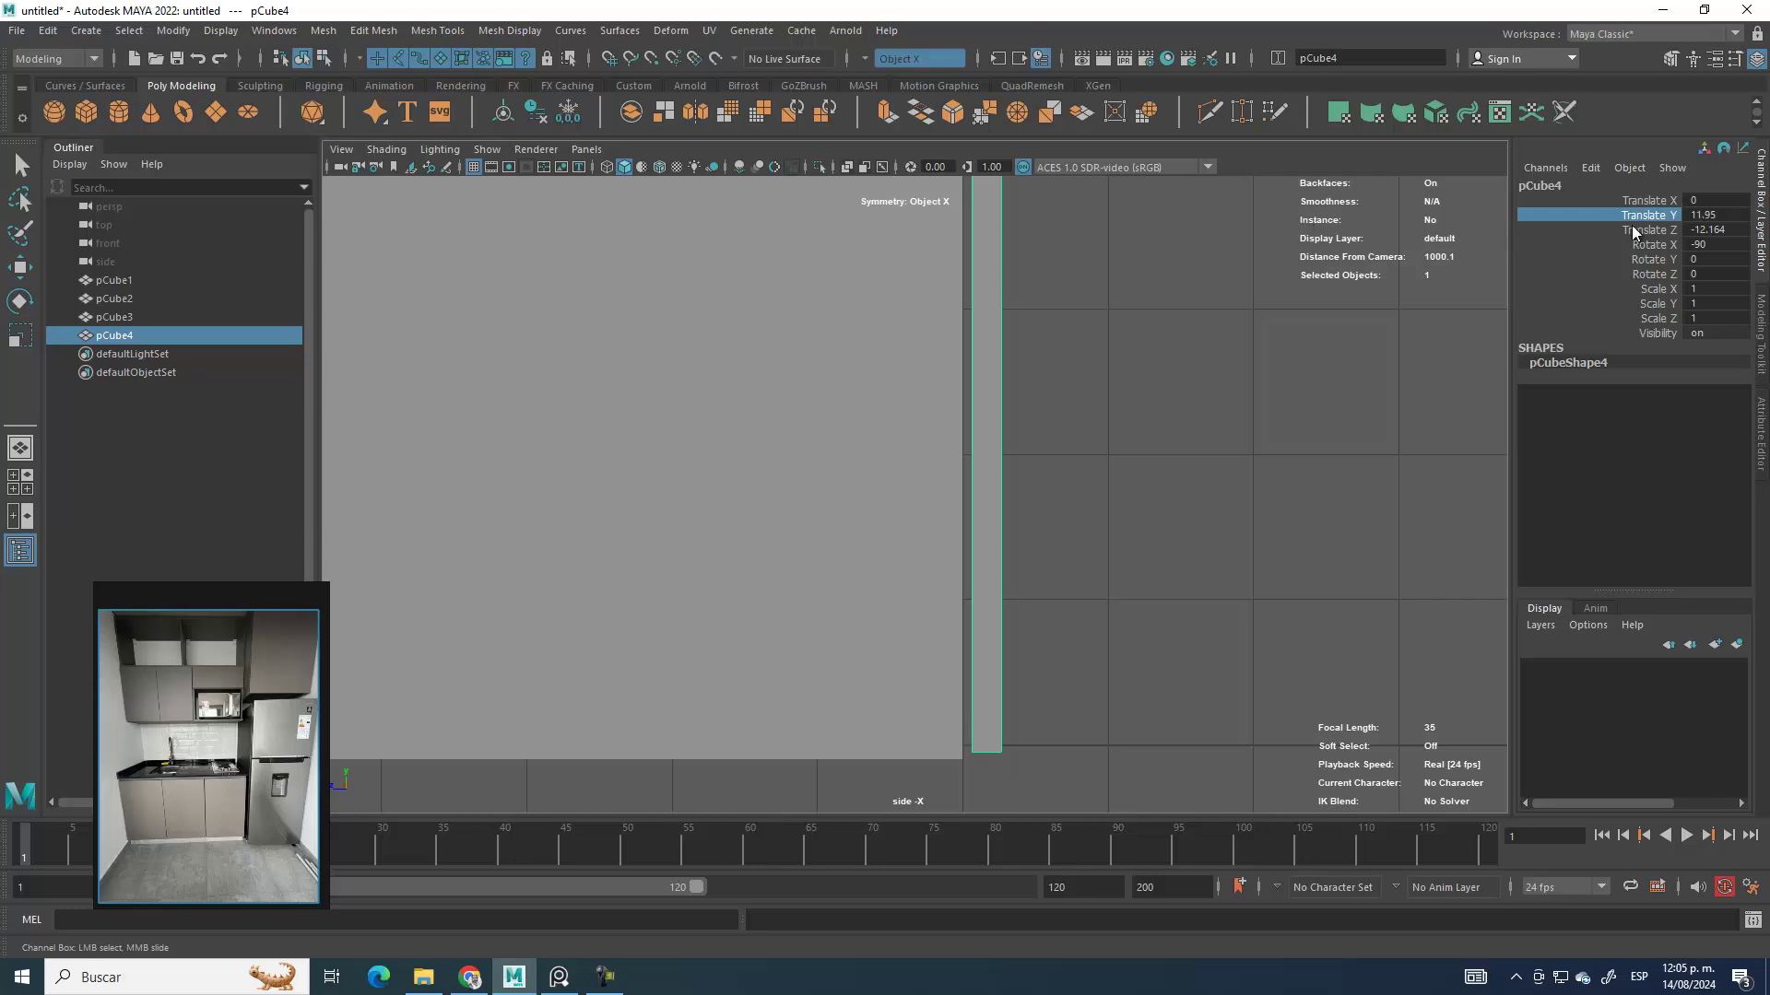
left_click(1585, 200)
middle_click_drag(1176, 389, 1173, 380)
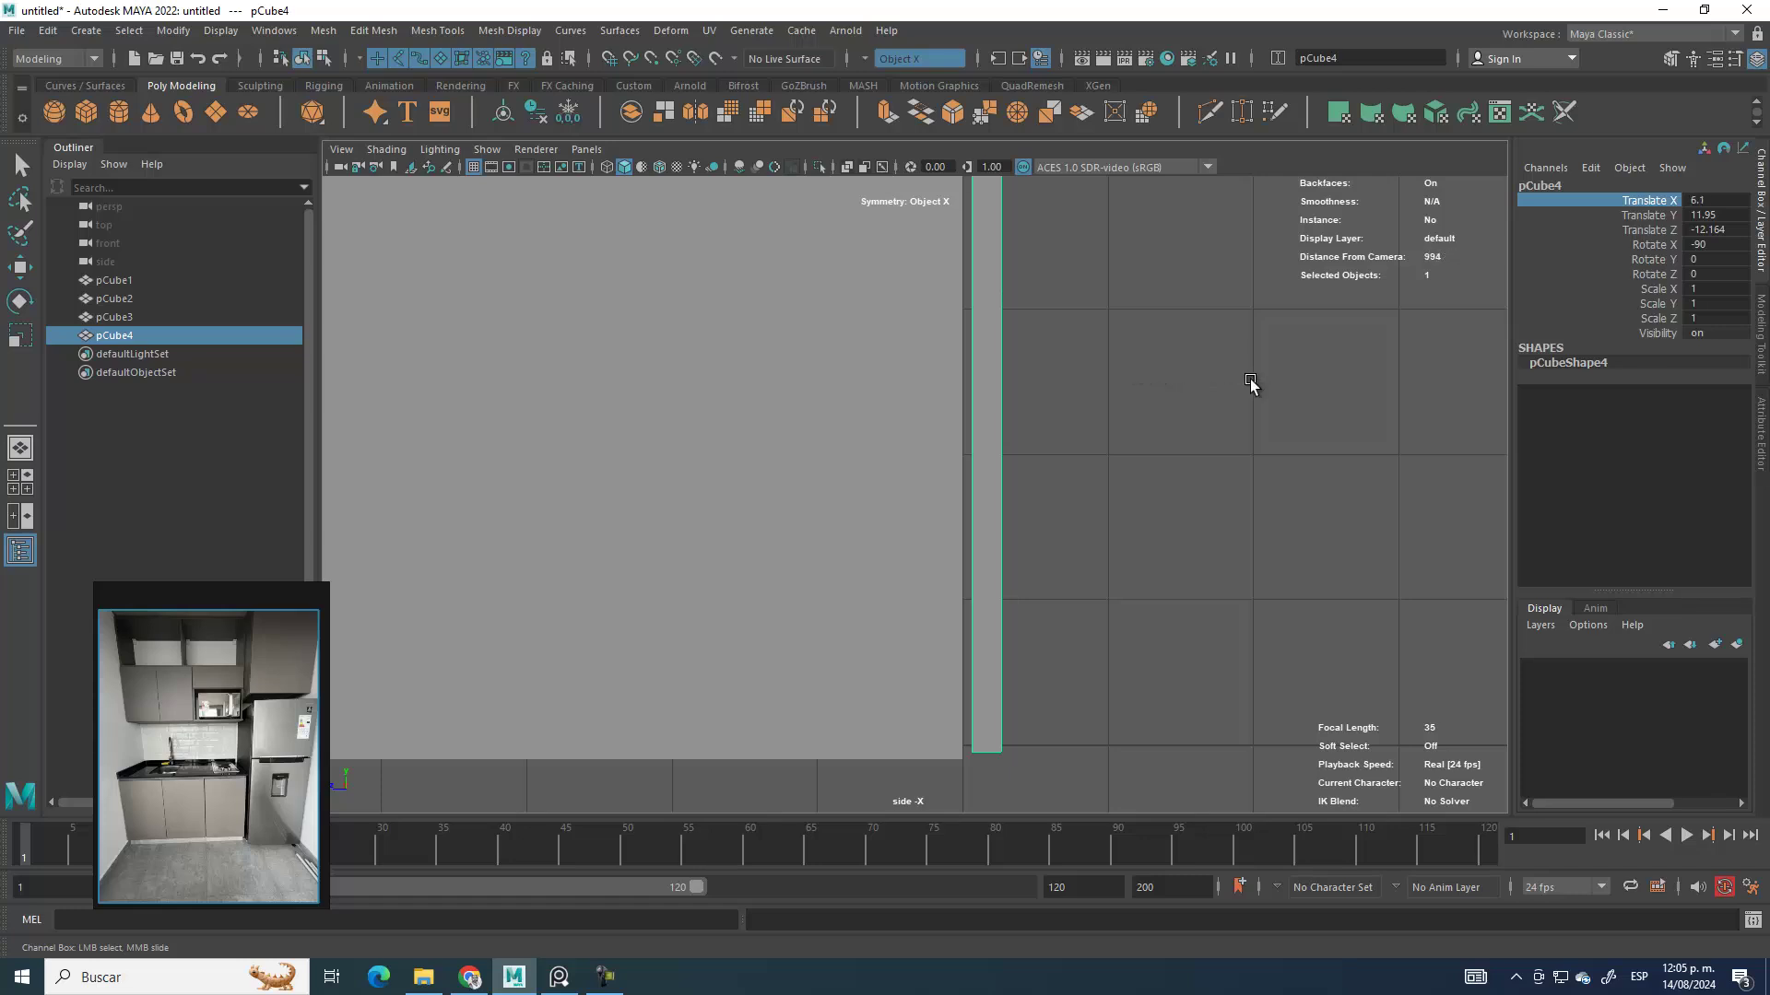
left_click(1594, 231)
mouse_move(1198, 373)
middle_mouse_down()
mouse_move(1236, 371)
mouse_move(1220, 370)
middle_mouse_up()
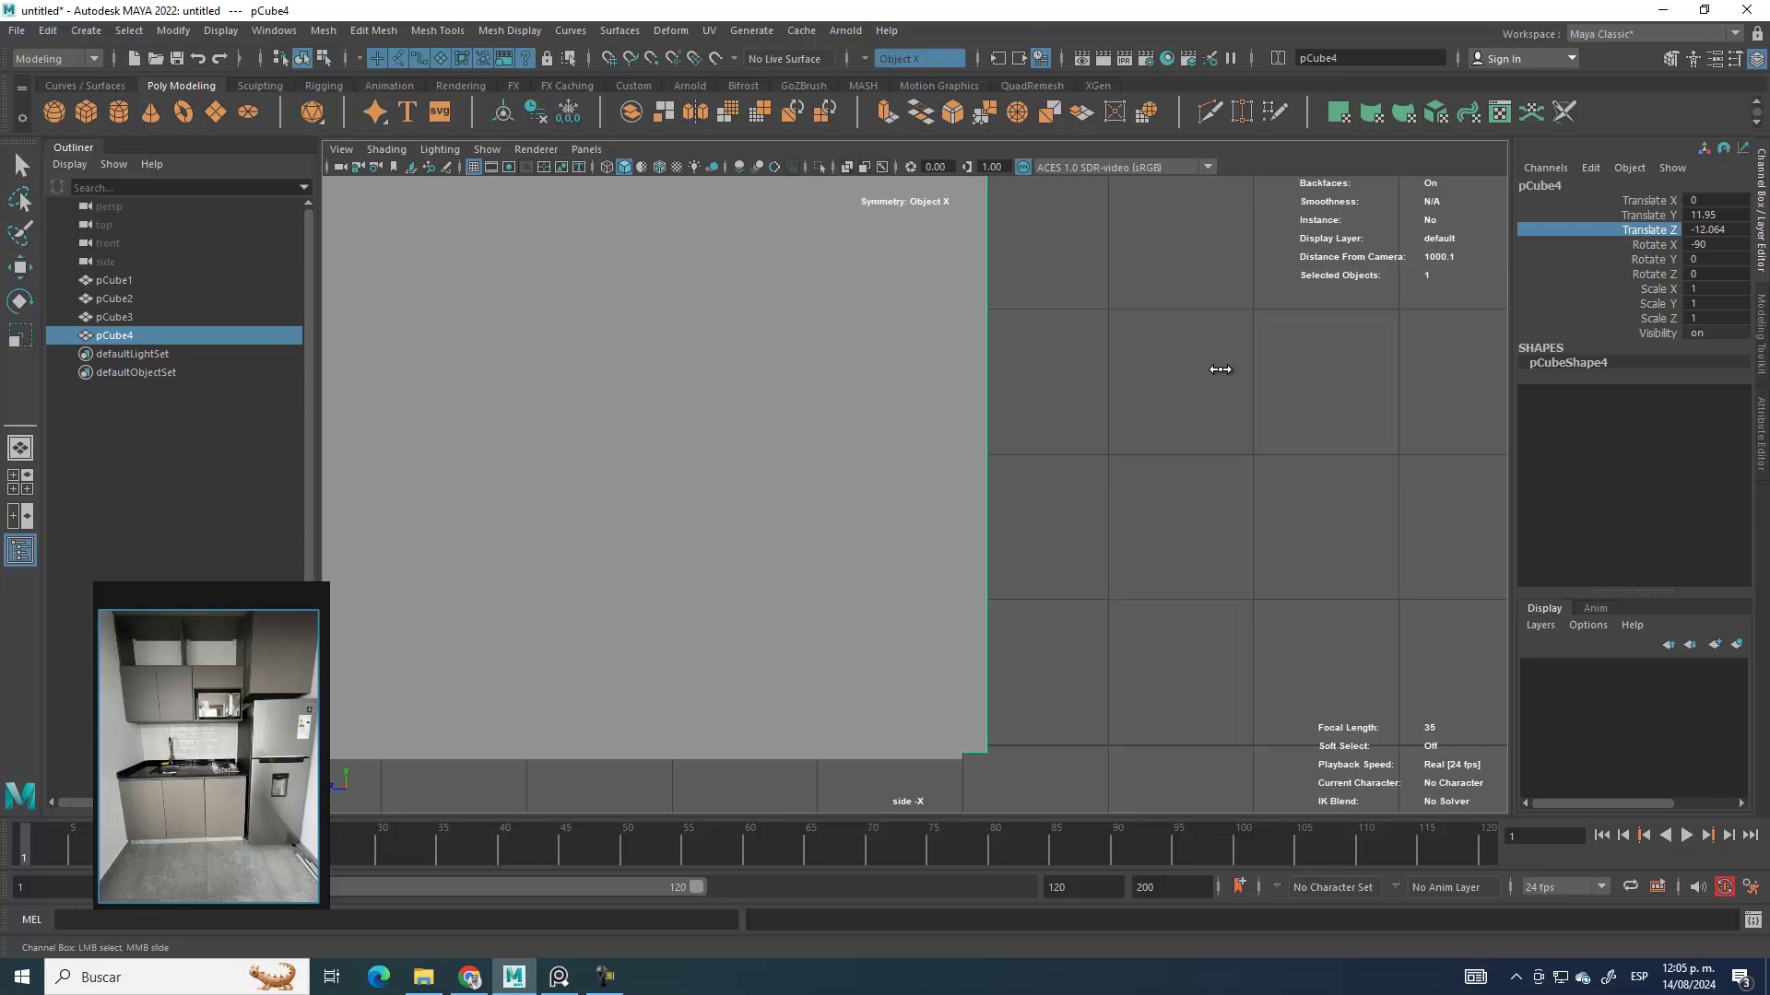
right_click_drag(1119, 335, 1202, 518, "alt")
left_click(20, 268)
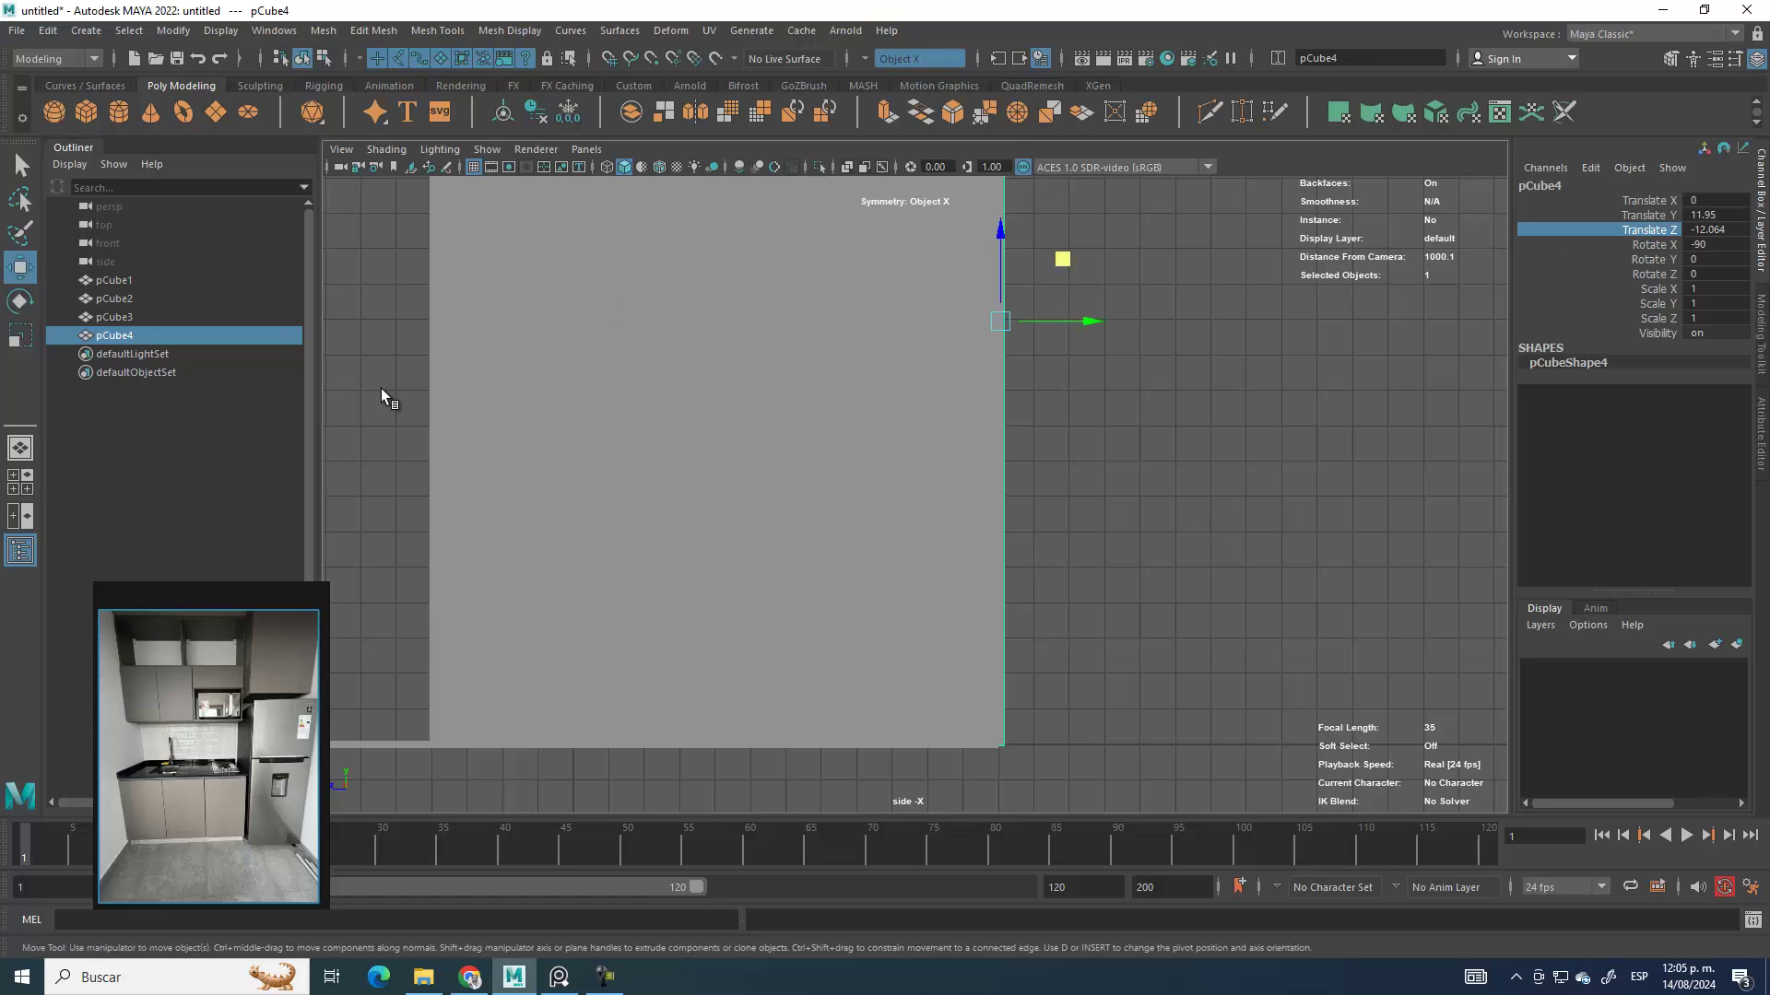
left_click_drag(1067, 325, 1072, 324)
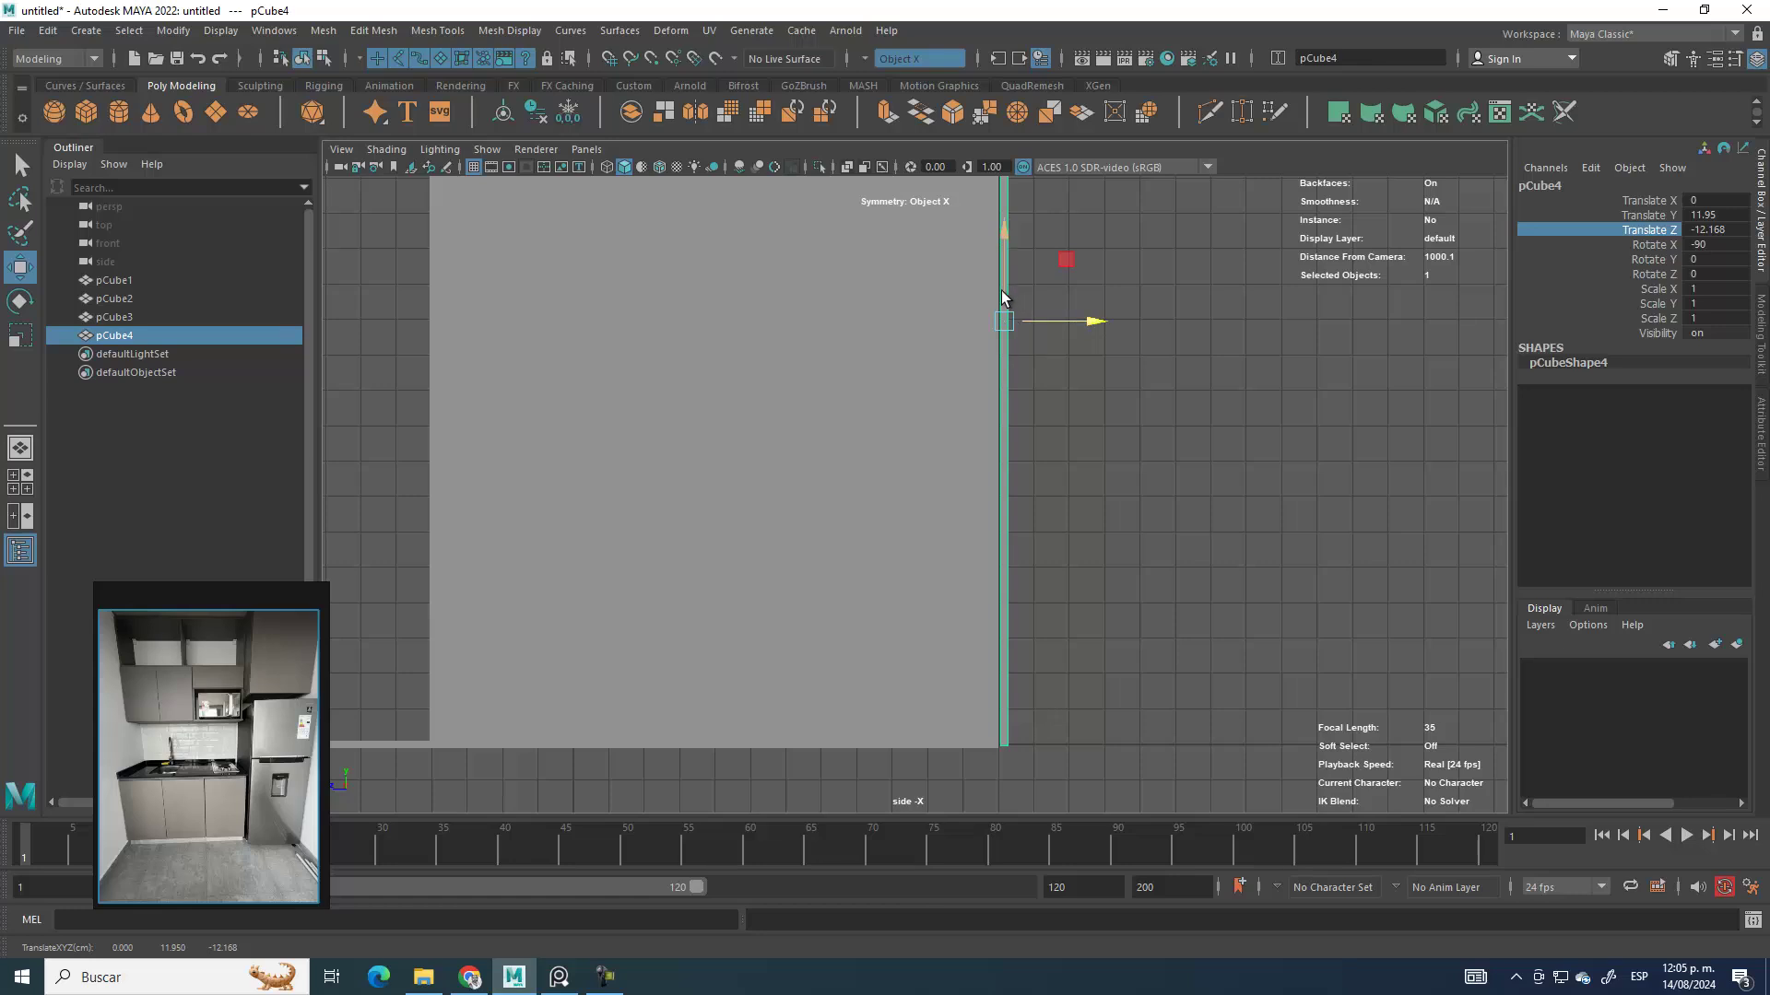
Step: Snap the back wall's pivot to its bottom corner on the side facing the floor slab
left_click_drag(1001, 290, 1025, 673)
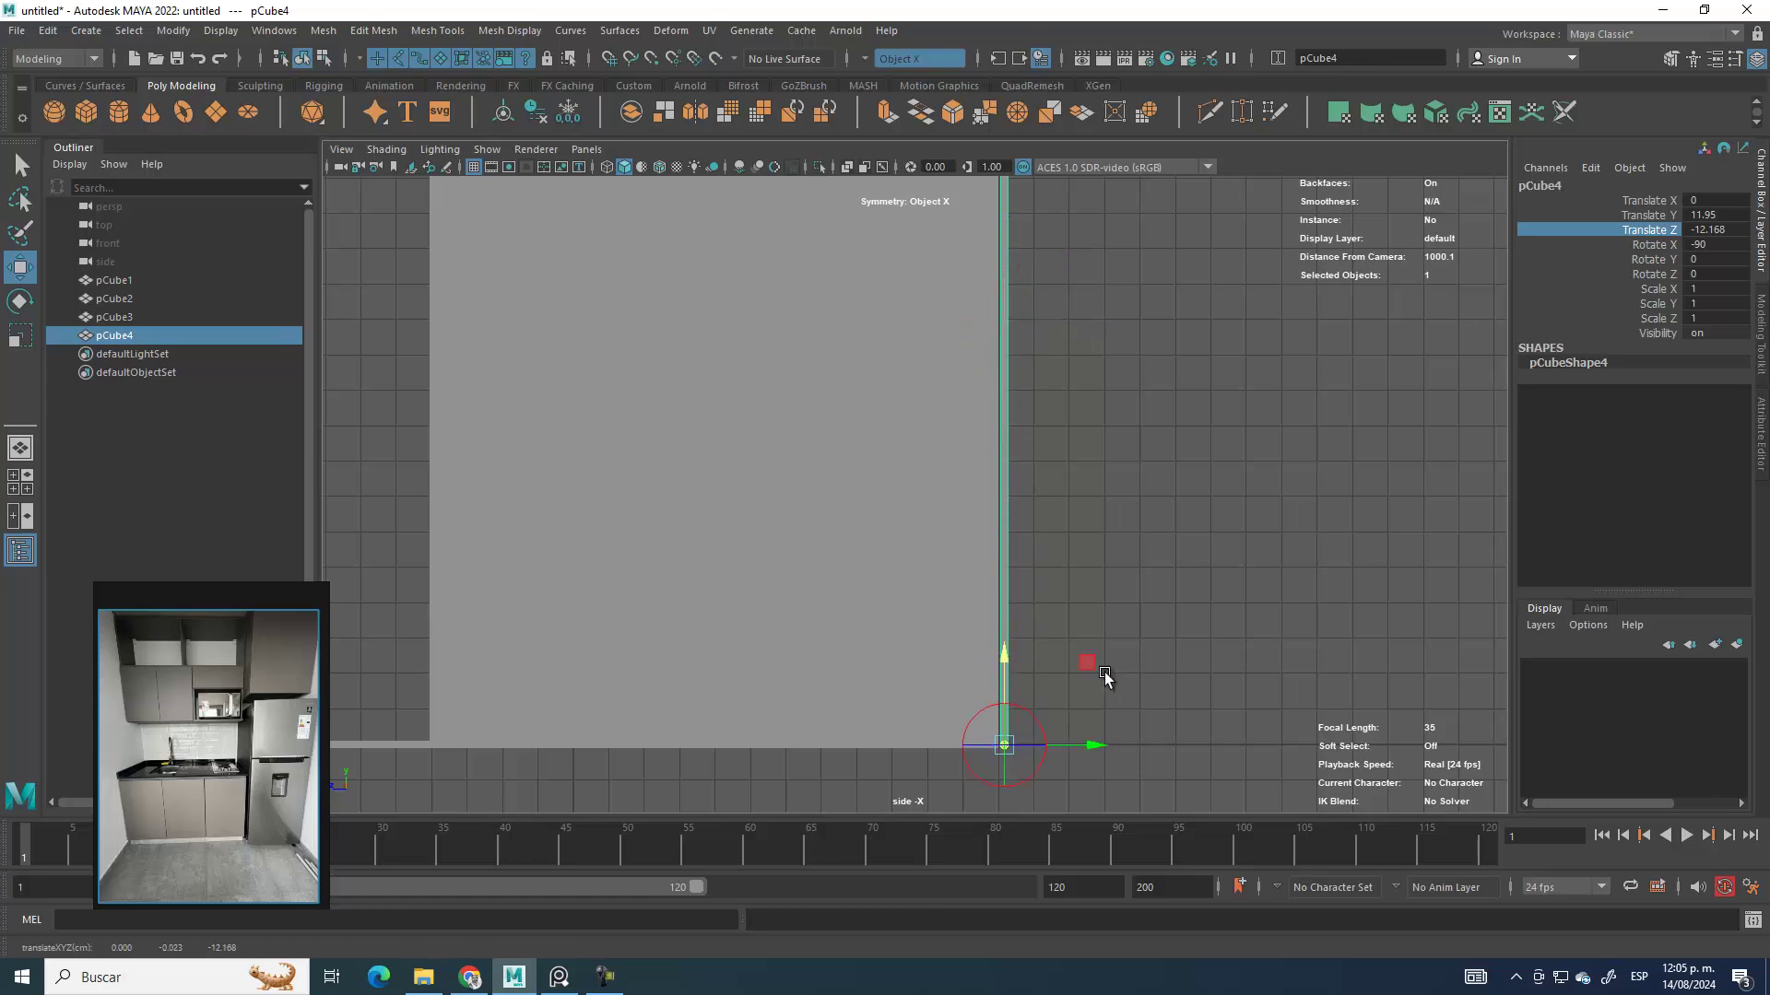
scroll(1030, 710, "up", 3)
middle_click_drag(1032, 723, 1062, 505, "alt")
right_click_drag(1061, 506, 1167, 491, "alt")
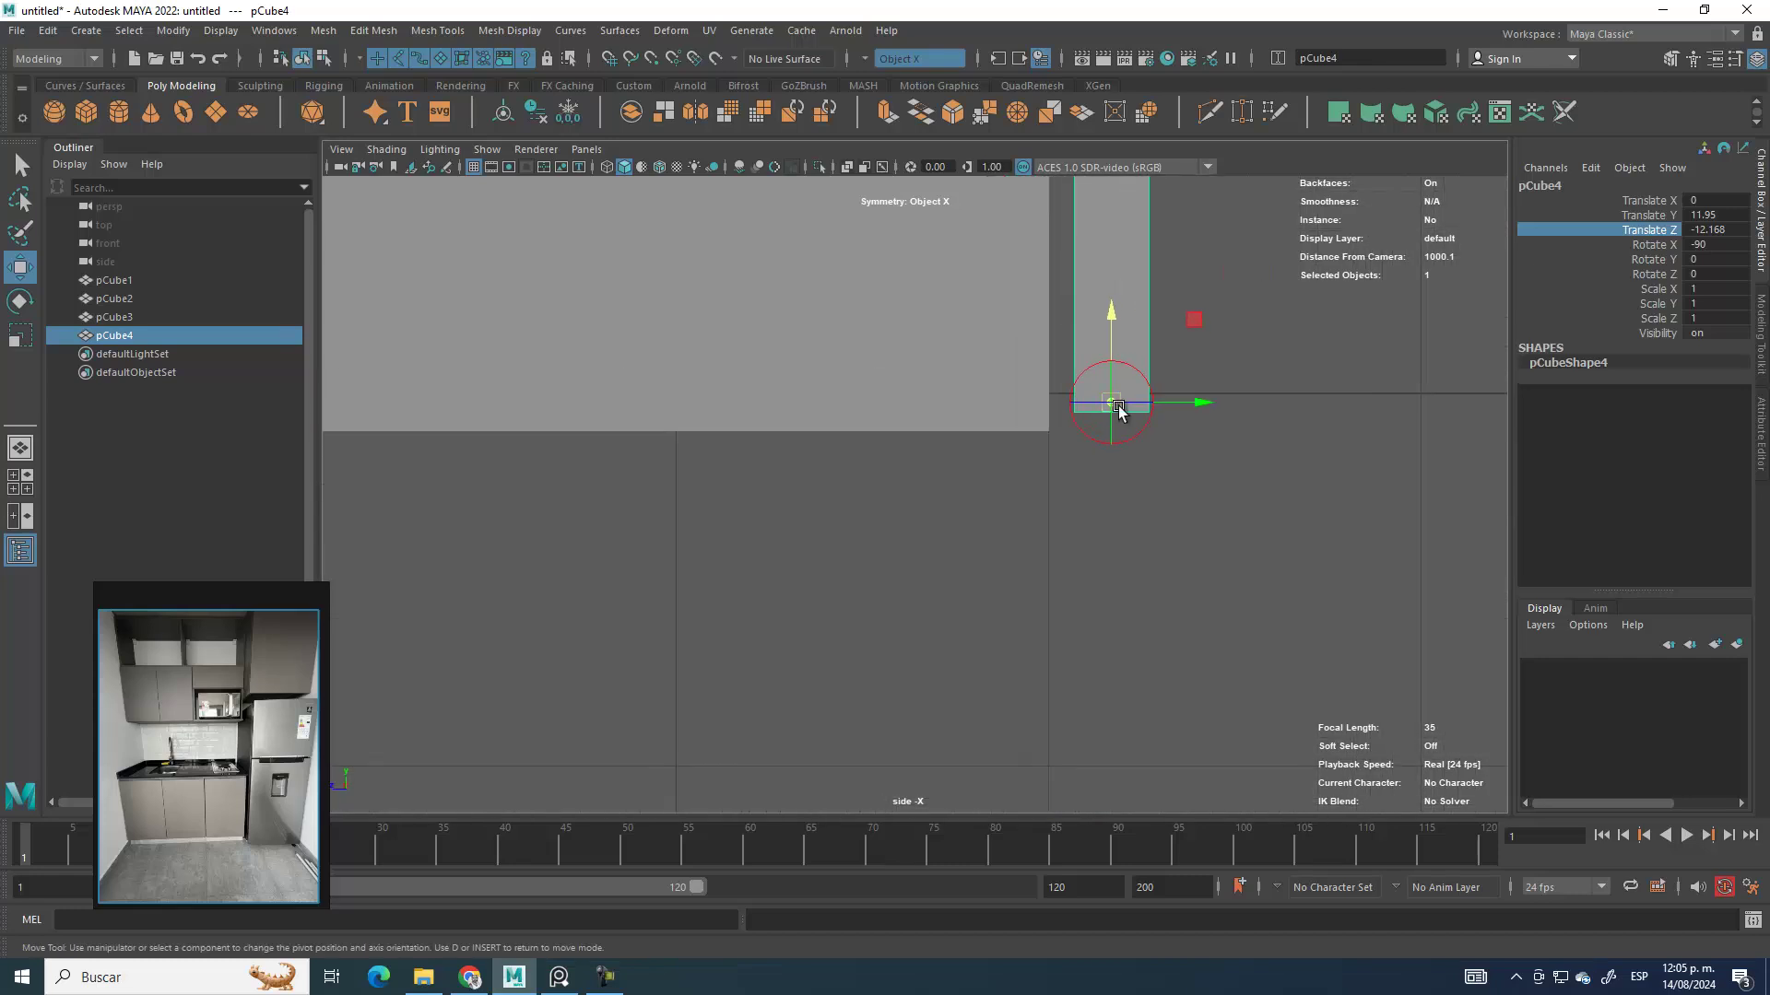
key("v")
left_click_drag(1119, 406, 1069, 357)
left_click_drag(1120, 417, 1092, 405)
Step: Snap the back wall onto the floor slab's rear lower corner, at Translate X 0.2, Y 11.9 and Z -12.1
key("d")
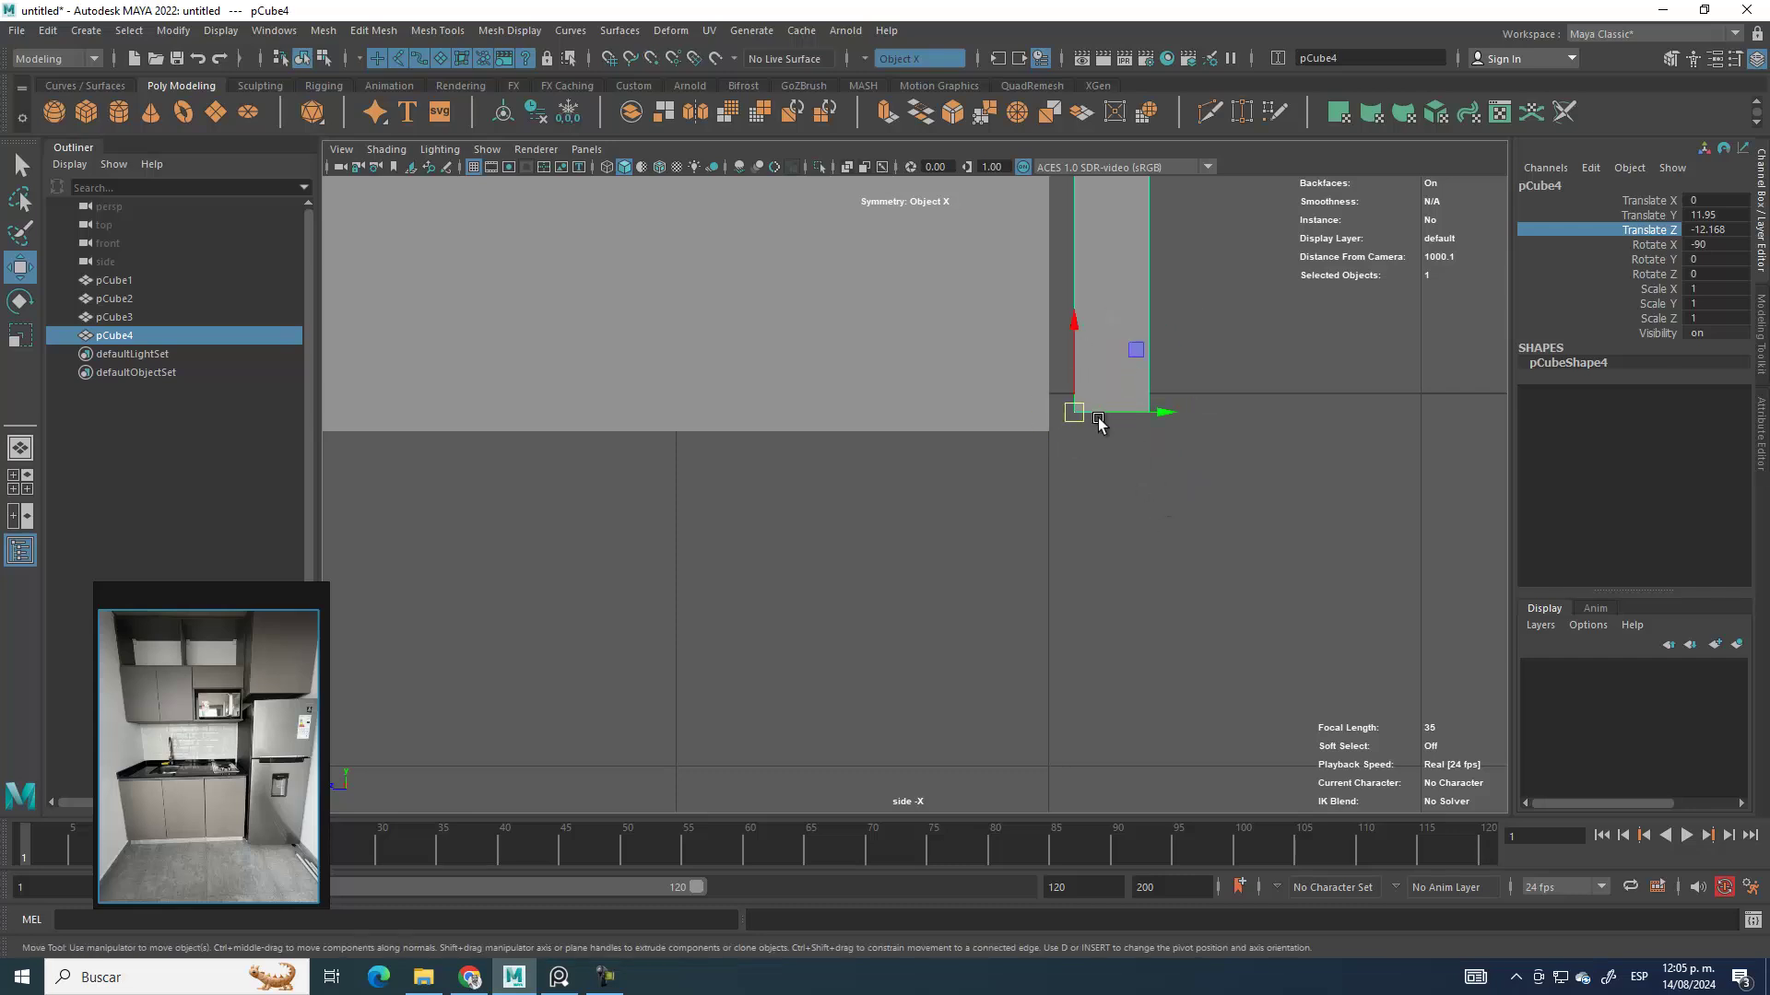
left_click_drag(1074, 412, 1047, 429)
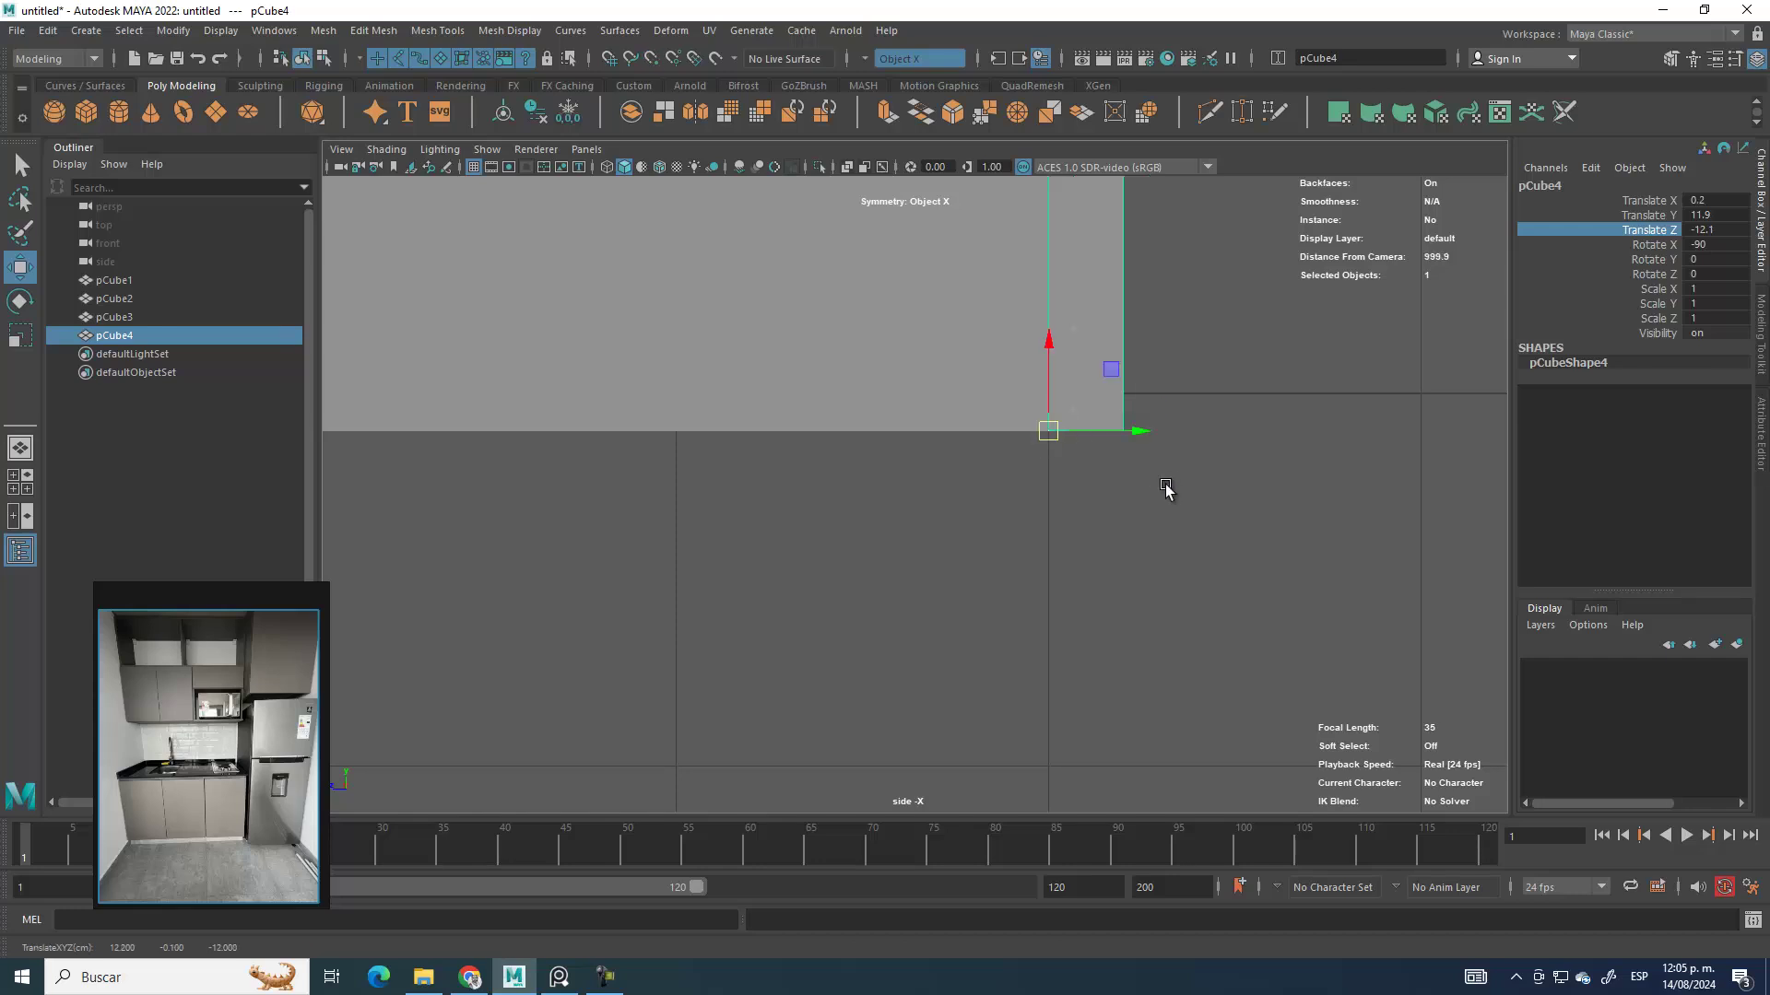
key("space")
key("space")
left_click_drag(873, 489, 833, 458, "alt")
scroll(728, 329, "up", 3)
Step: Scale the back wall along its width to close the gap and reach the outer edges of both side walls
left_click_drag(728, 329, 1106, 396, "alt")
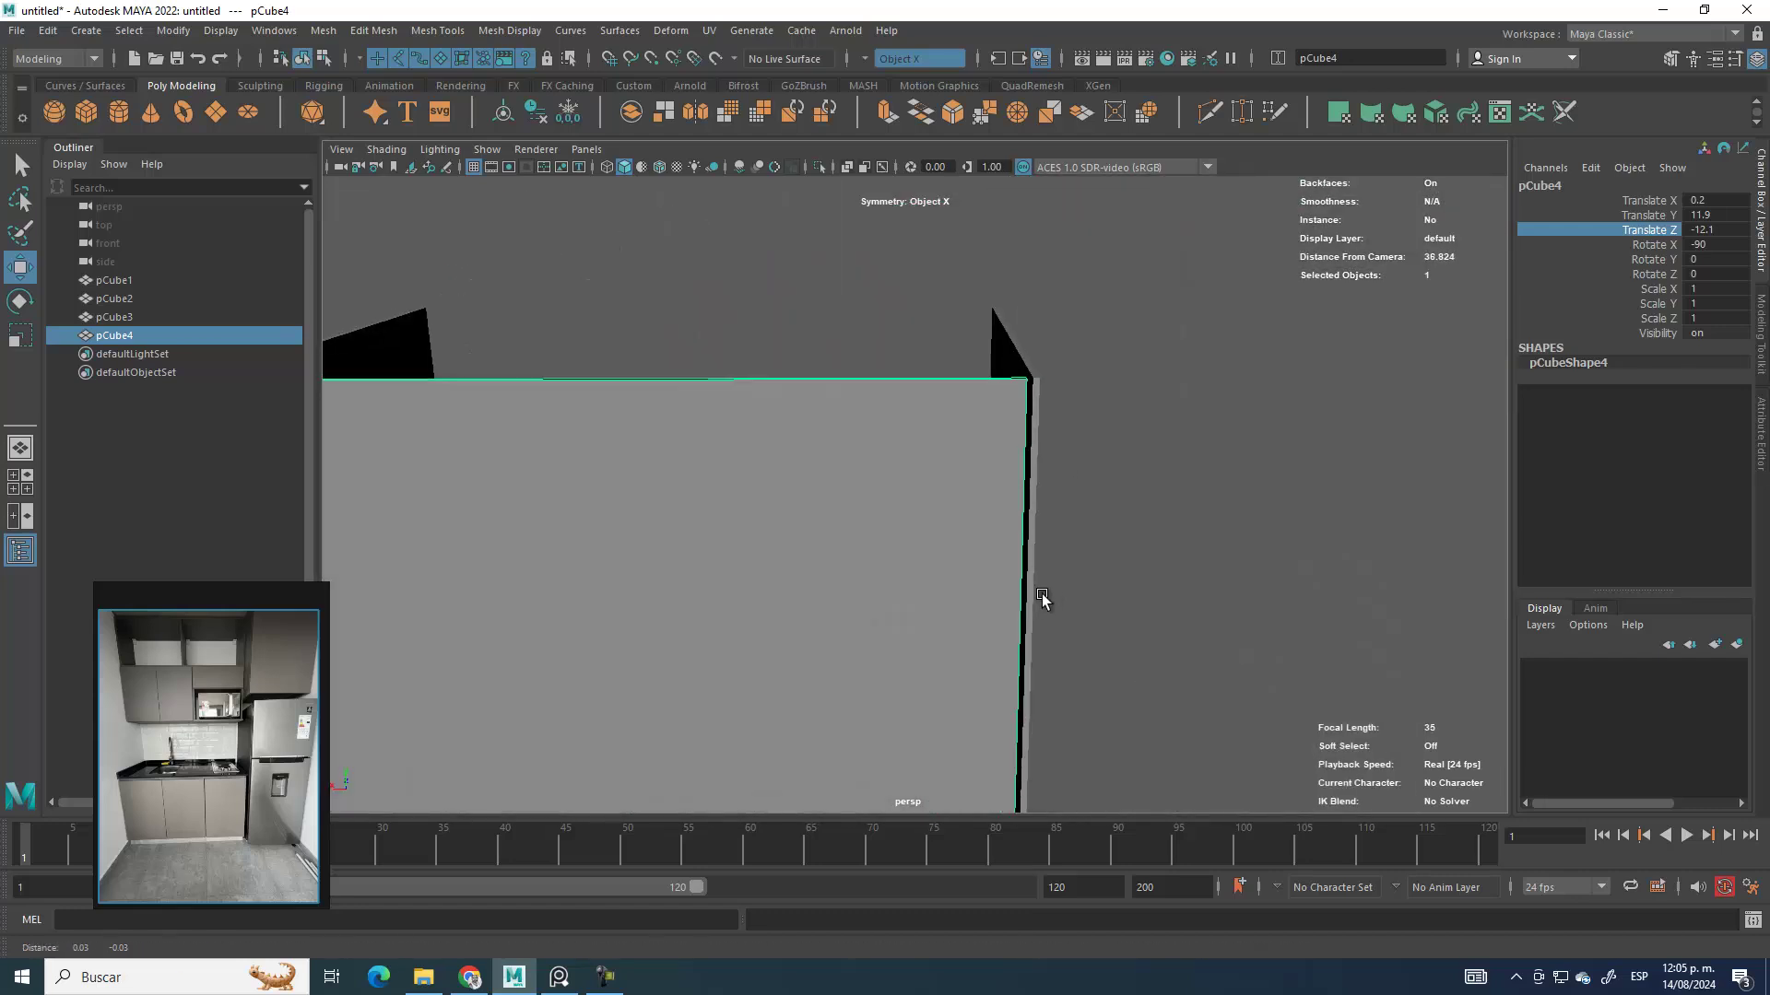
right_click_drag(1042, 600, 1014, 262, "alt")
left_click_drag(928, 633, 1010, 587, "alt")
right_click_drag(1010, 587, 956, 458, "alt")
left_click_drag(956, 458, 919, 588, "alt")
left_click(20, 335)
right_click_drag(710, 728, 706, 725, "alt")
middle_click_drag(706, 725, 585, 681, "alt")
left_click_drag(585, 680, 596, 679)
left_click_drag(734, 628, 1014, 636, "alt")
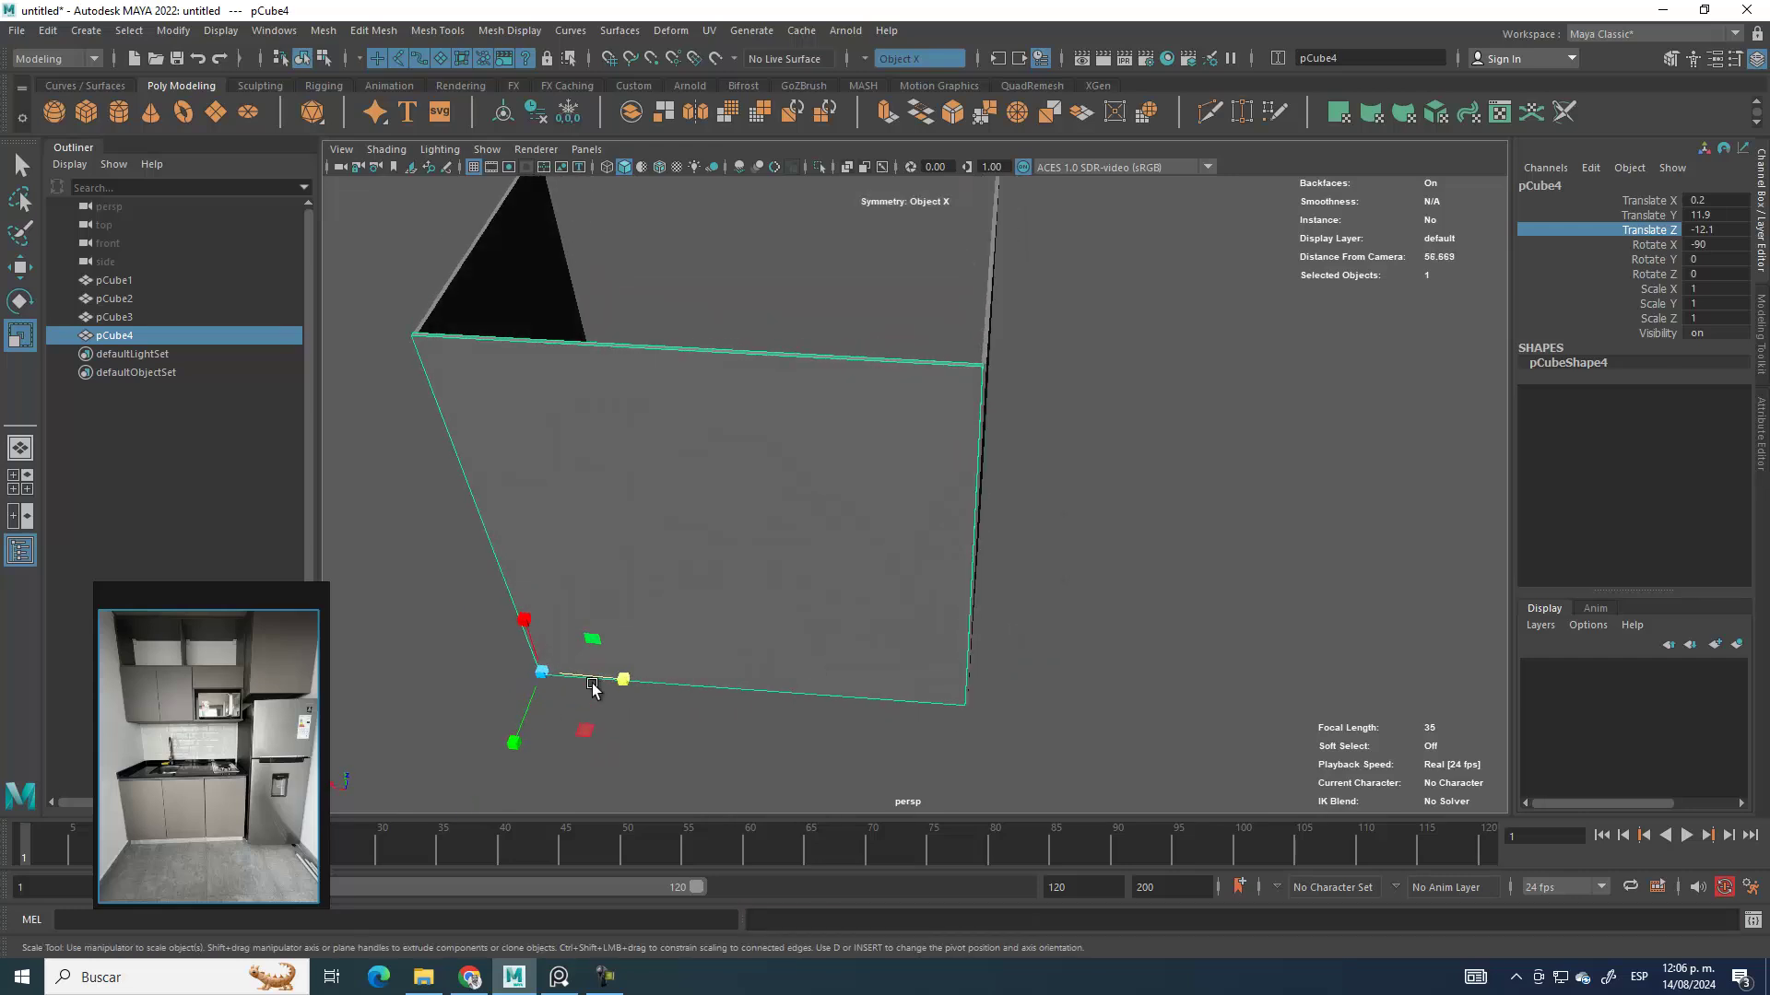
left_click(624, 680)
left_click_drag(624, 680, 624, 682)
left_click_drag(625, 682, 856, 460, "alt")
left_click(513, 394)
left_click_drag(673, 475, 851, 534, "alt")
left_click(214, 771)
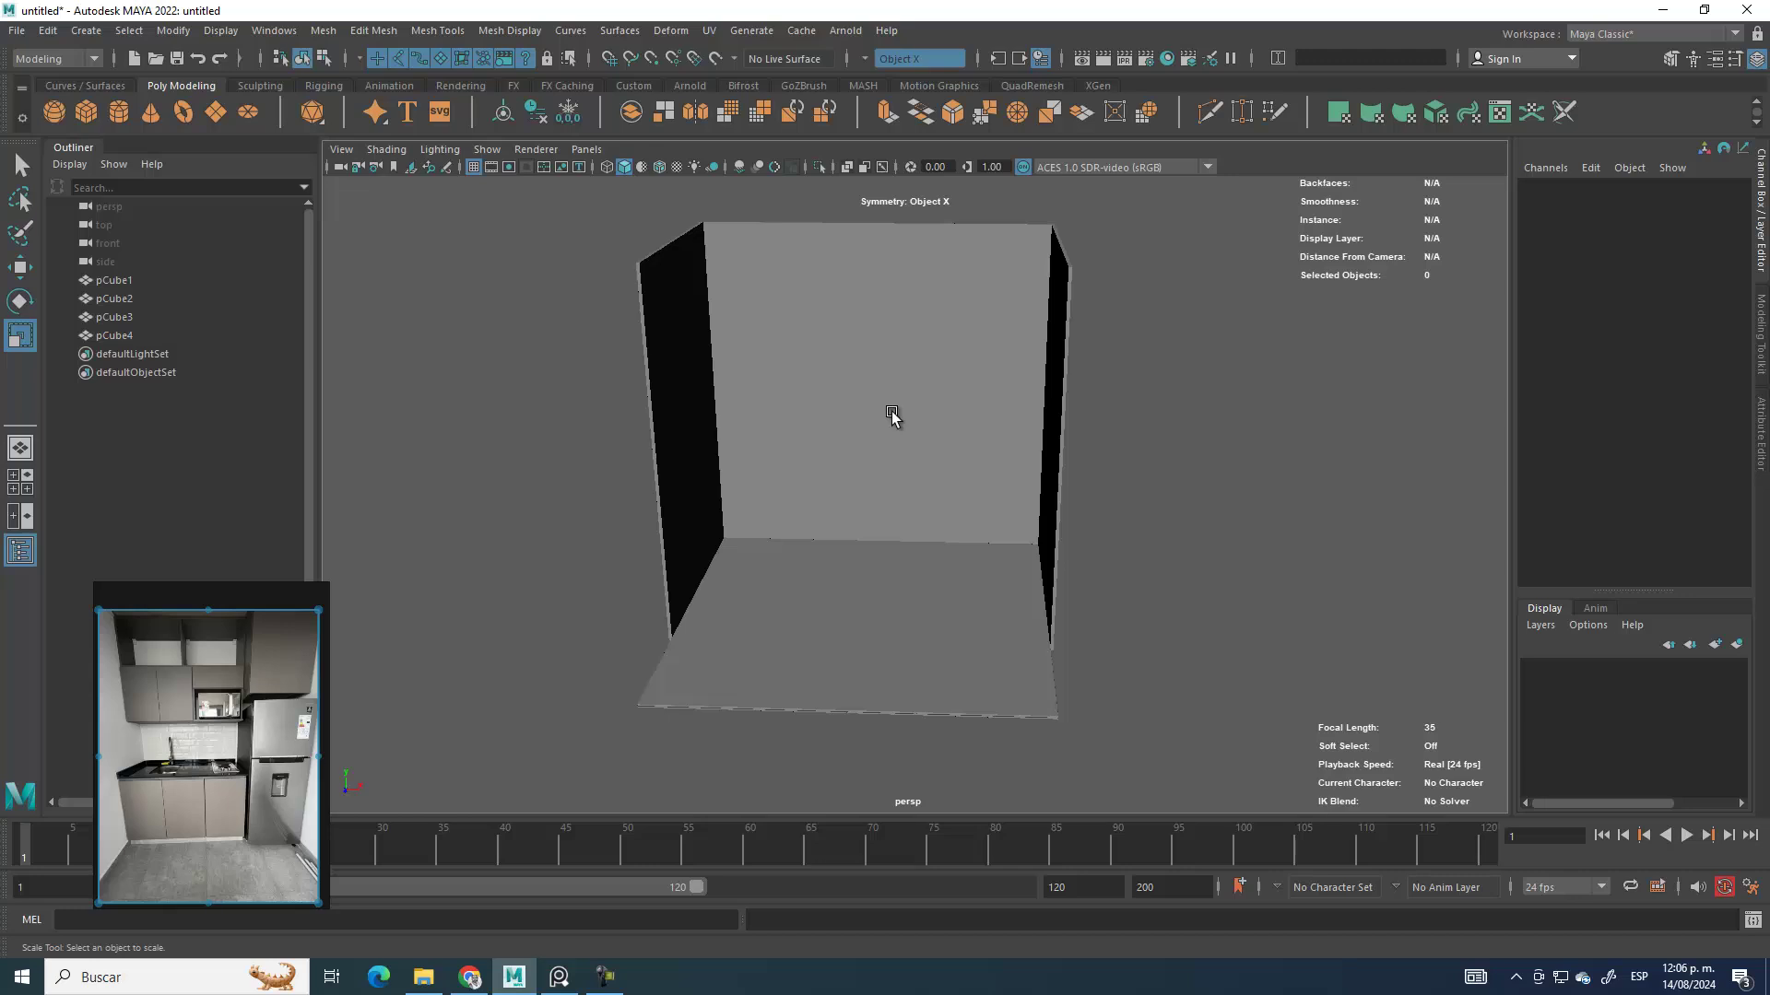
Step: Create a cube and move it in front of the back wall, at about Translate X -2.5, Y 1.6 and Z -10.3
left_click(99, 113)
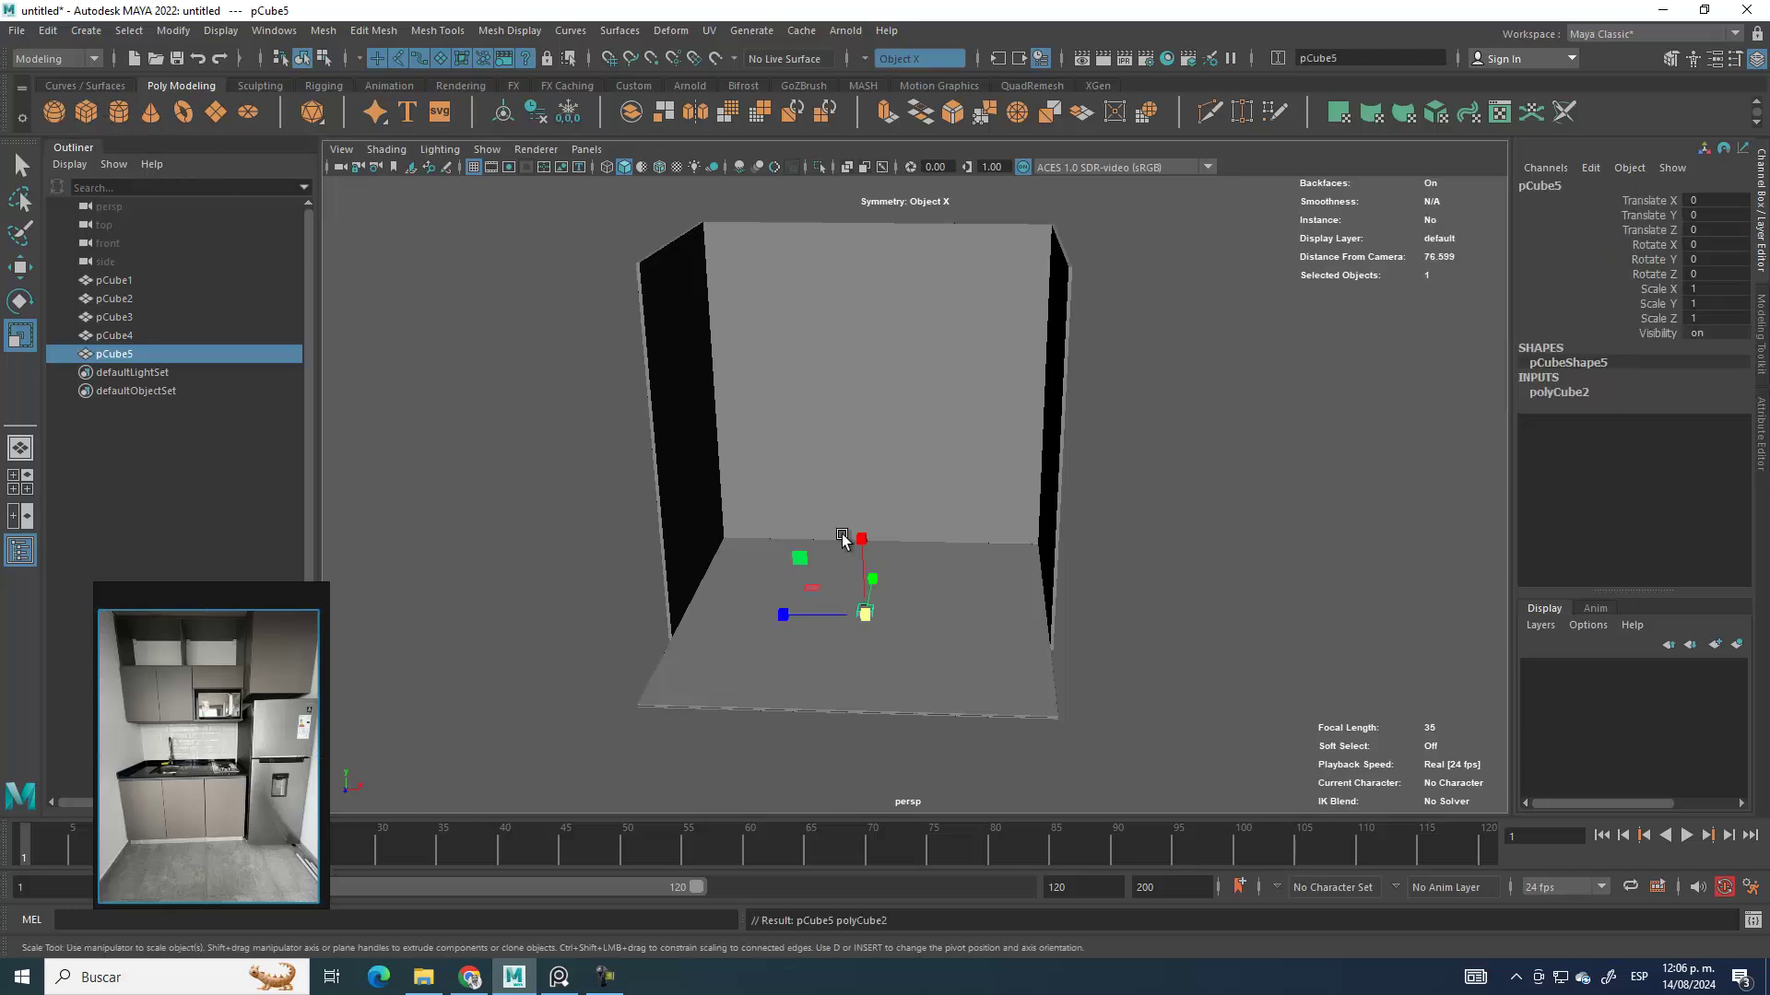
key("w")
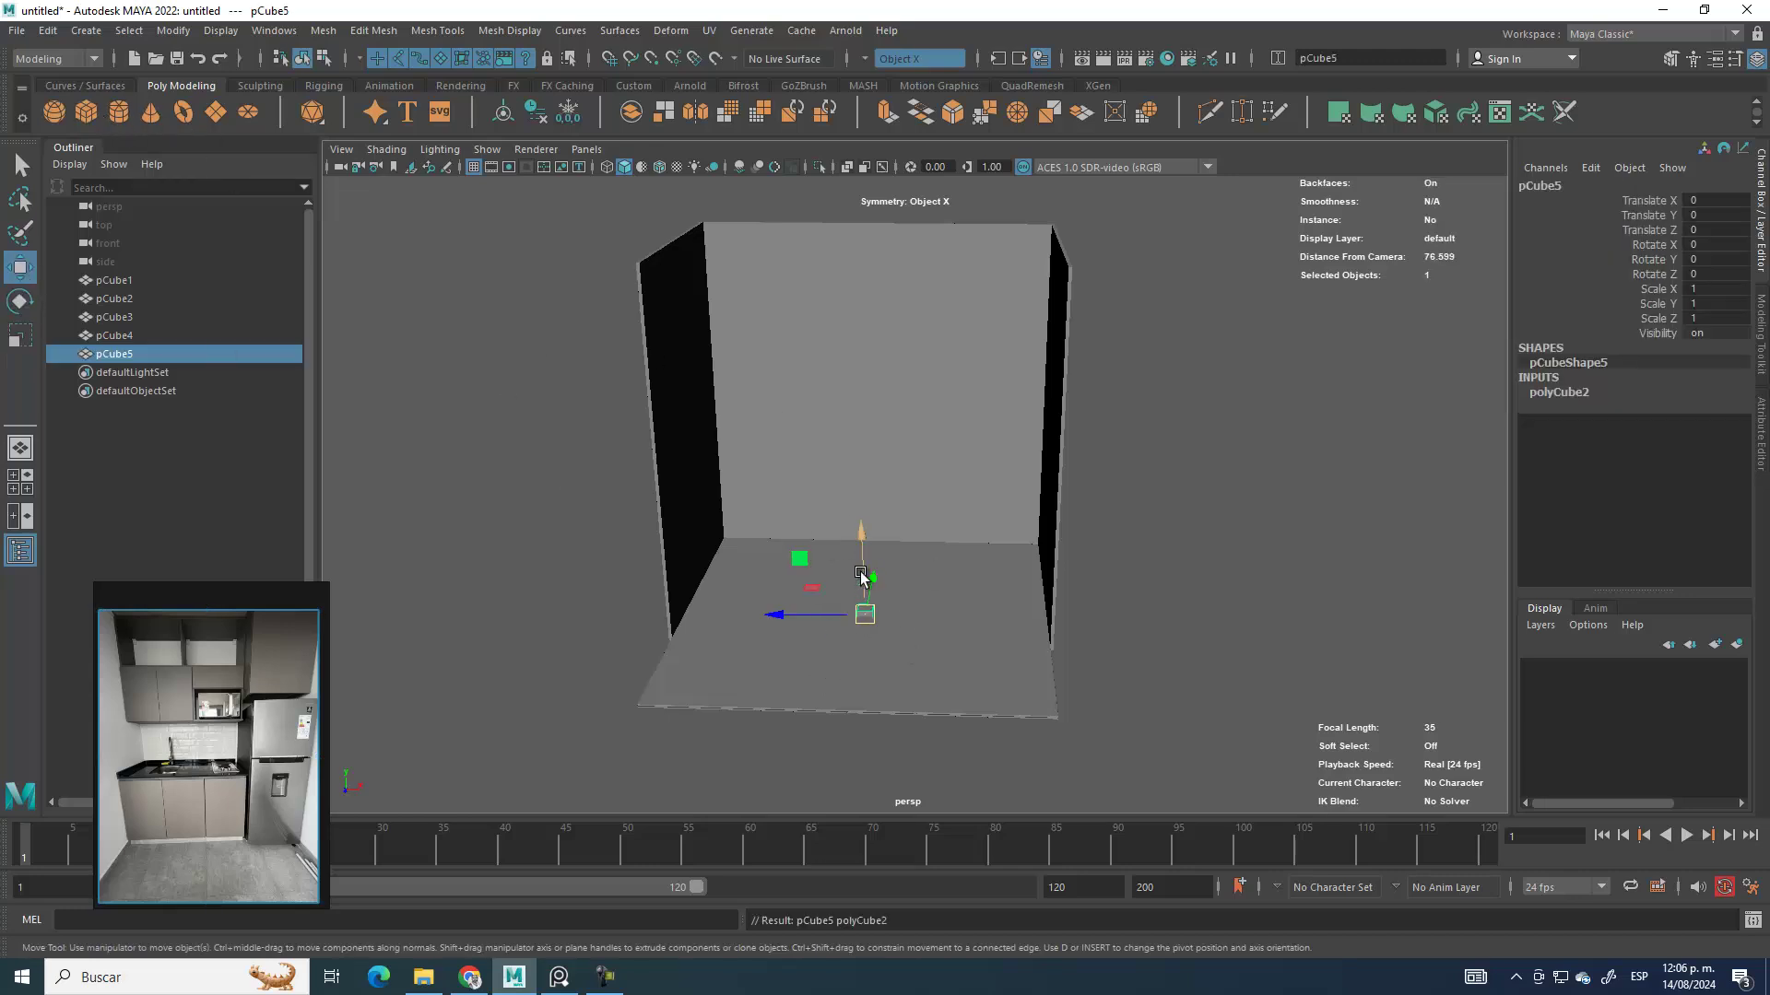
left_click_drag(866, 567, 900, 545, "alt")
key("space")
key("space")
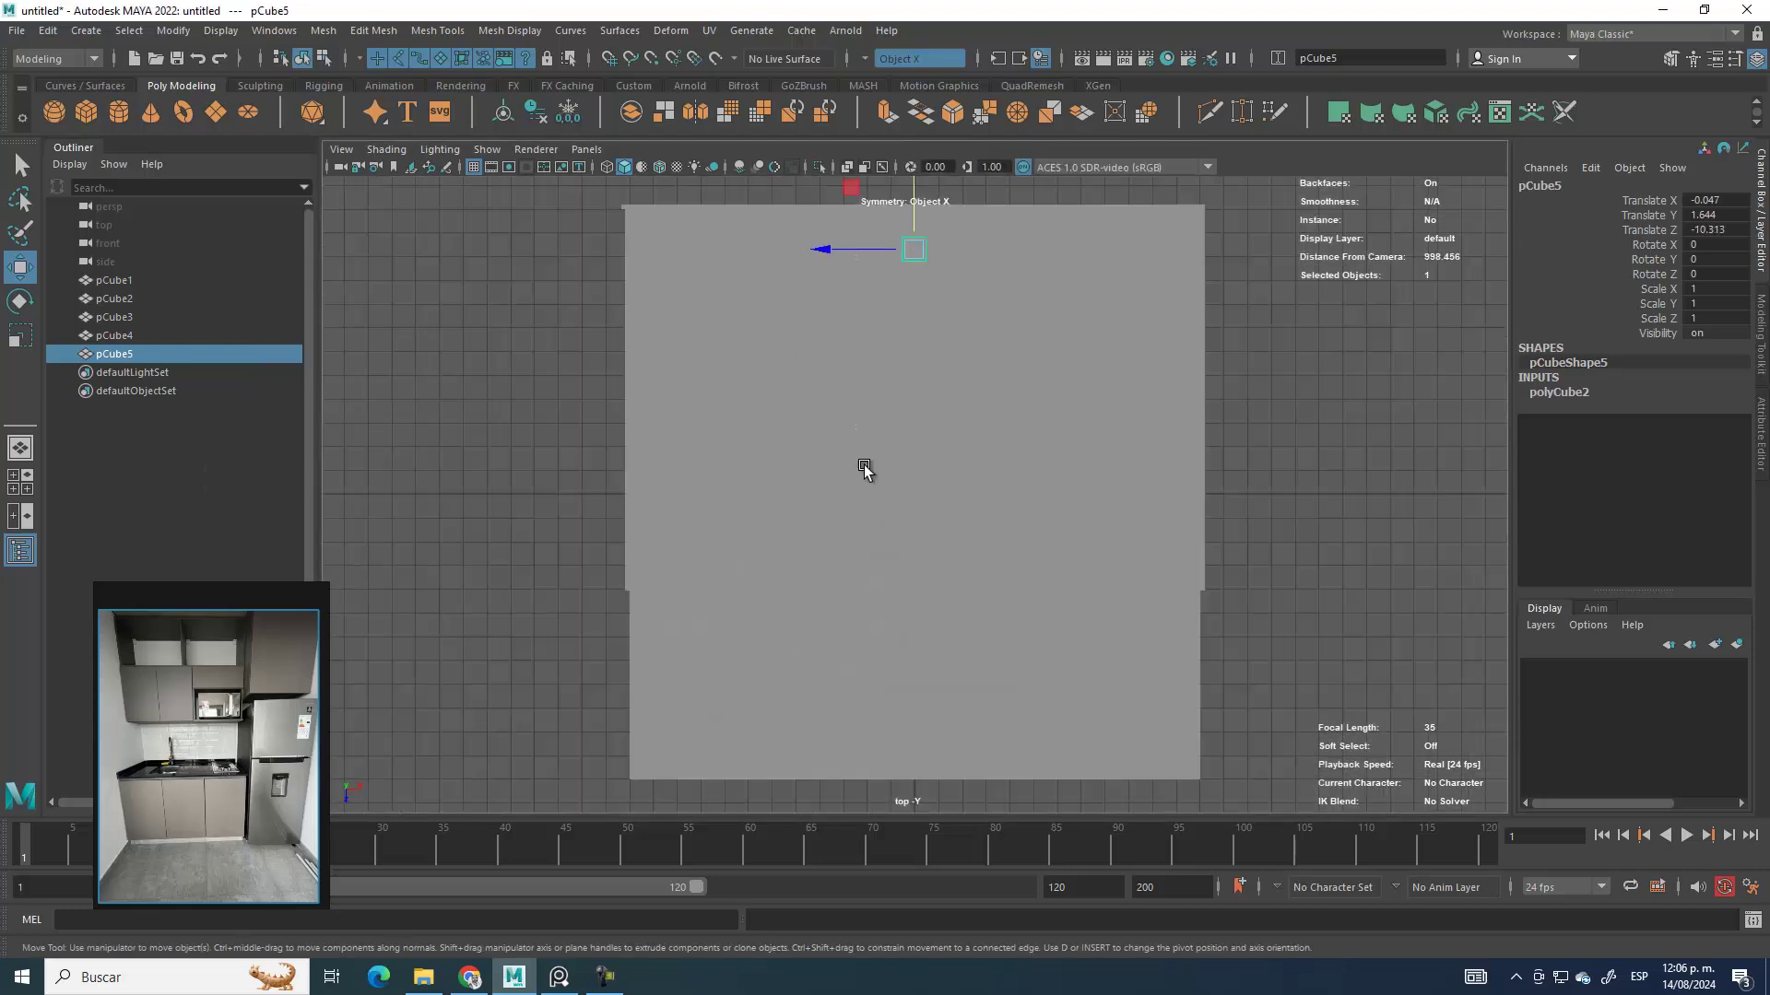
scroll(855, 501, "down", 2)
left_click(605, 166)
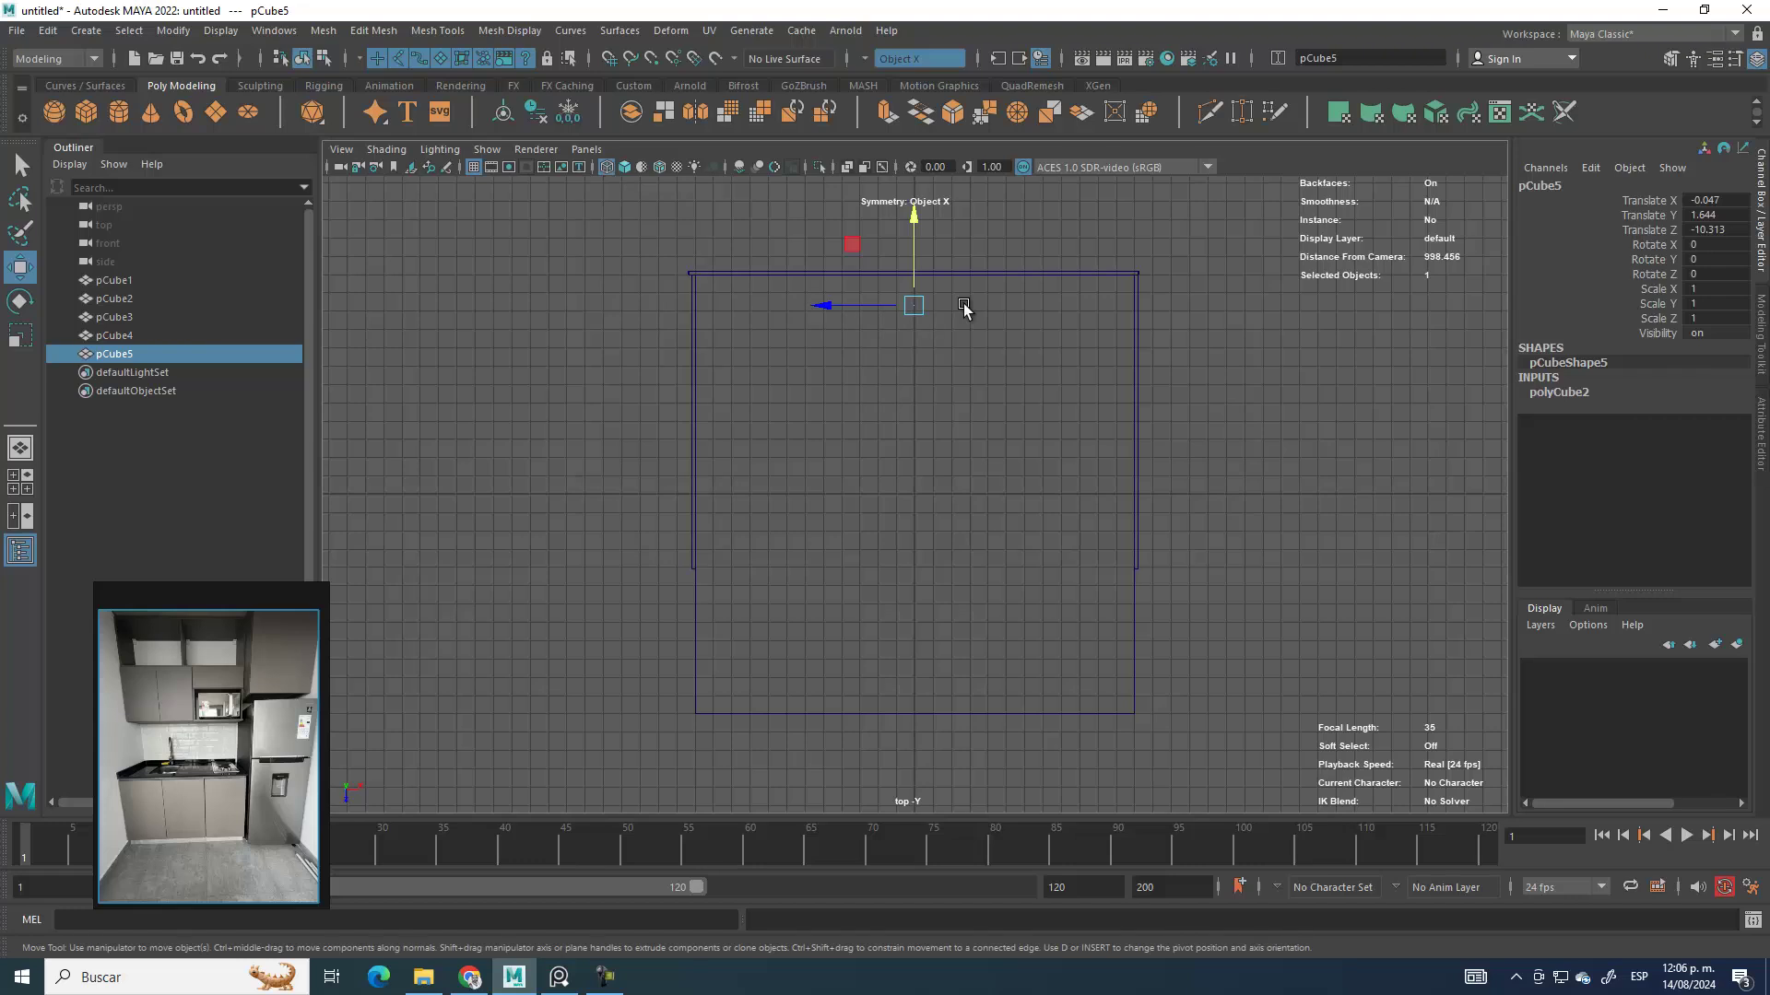
scroll(946, 316, "up", 3)
left_click_drag(881, 259, 799, 259)
Step: Try to enlarge the cube in depth and width in the top view, and undo the scaling
key("r")
left_click_drag(812, 327, 849, 353)
left_click_drag(845, 277, 848, 247)
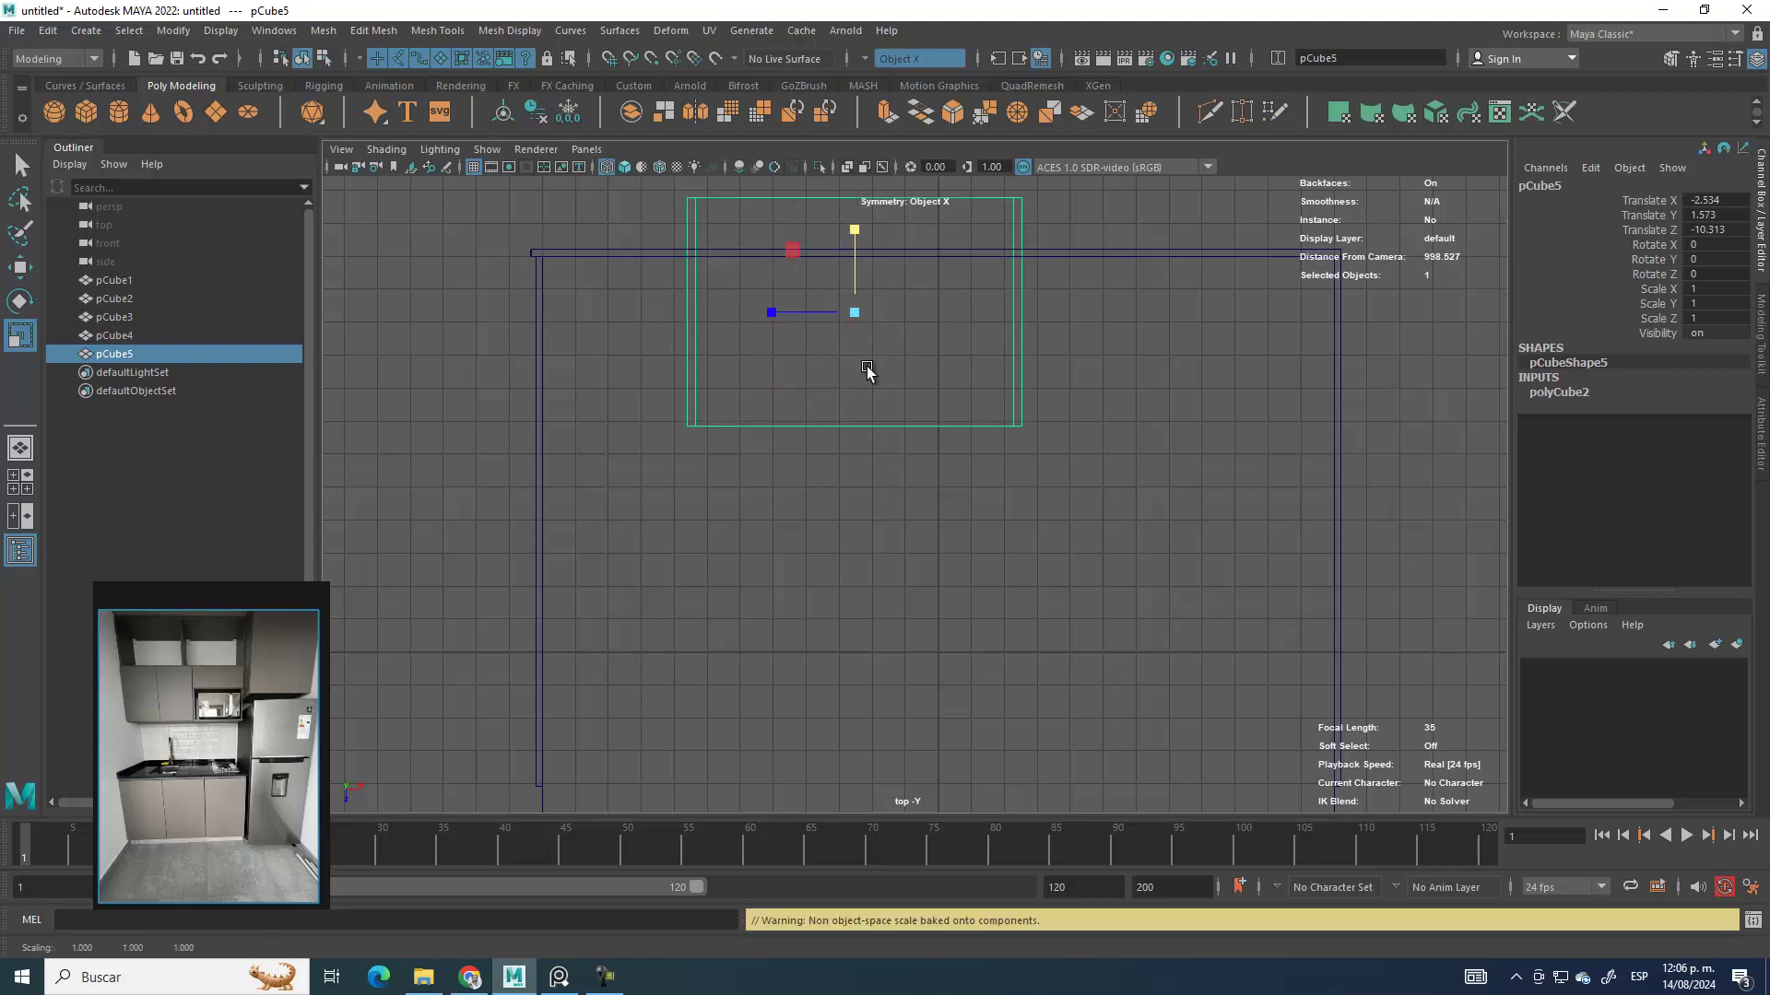
left_click_drag(812, 314, 759, 312)
key("space")
key("space")
key("ctrl+z")
left_click_drag(1113, 394, 885, 620, "alt")
key("space")
key("space")
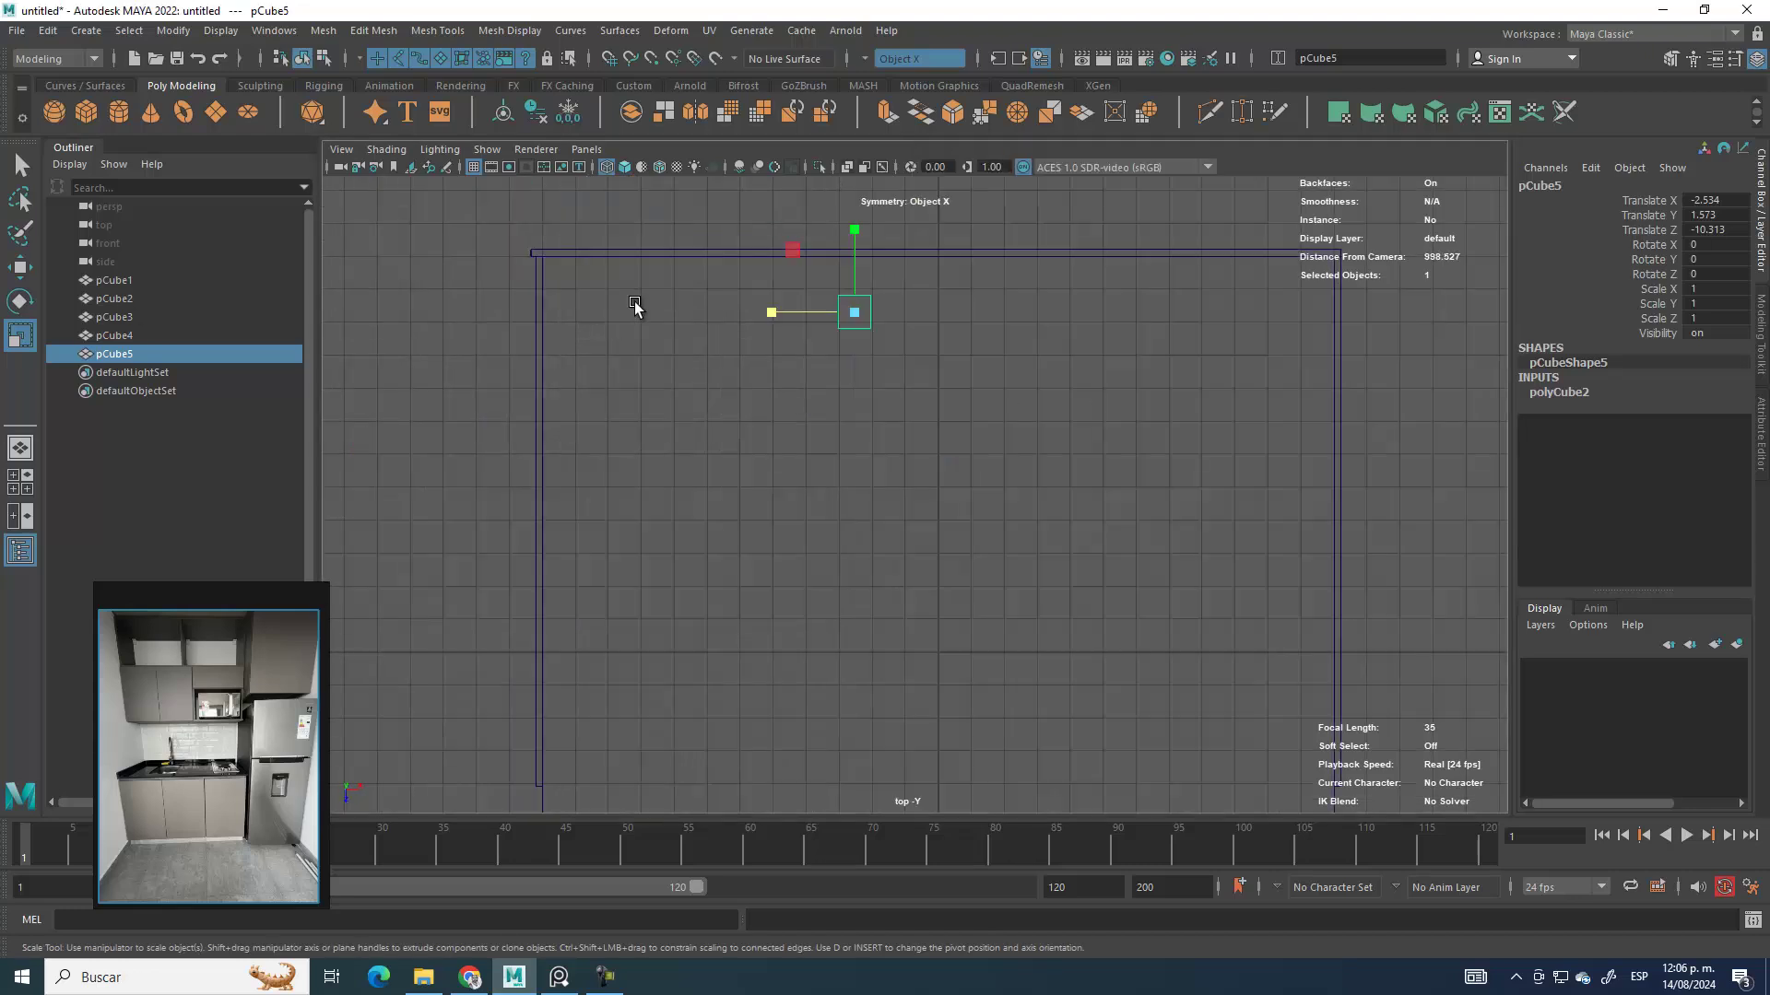
Step: Move the cube toward the back corner, at about Translate X -7.5 and Z -9.4, and scale it in width and depth
key("w")
middle_click_drag(793, 254, 632, 285)
key("r")
left_click_drag(606, 344, 83, 336)
mouse_move(692, 290)
left_mouse_down()
mouse_move(693, 67)
mouse_move(695, 314)
left_mouse_up()
key("space")
key("space")
Step: Try to scale the cube's height and width in the perspective view, and undo the scaling
left_click_drag(1063, 406, 869, 419, "alt")
left_click_drag(818, 501, 775, 545, "alt")
scroll(928, 446, "up", 5)
key("r")
left_click(966, 433)
left_click_drag(929, 383, 975, 539)
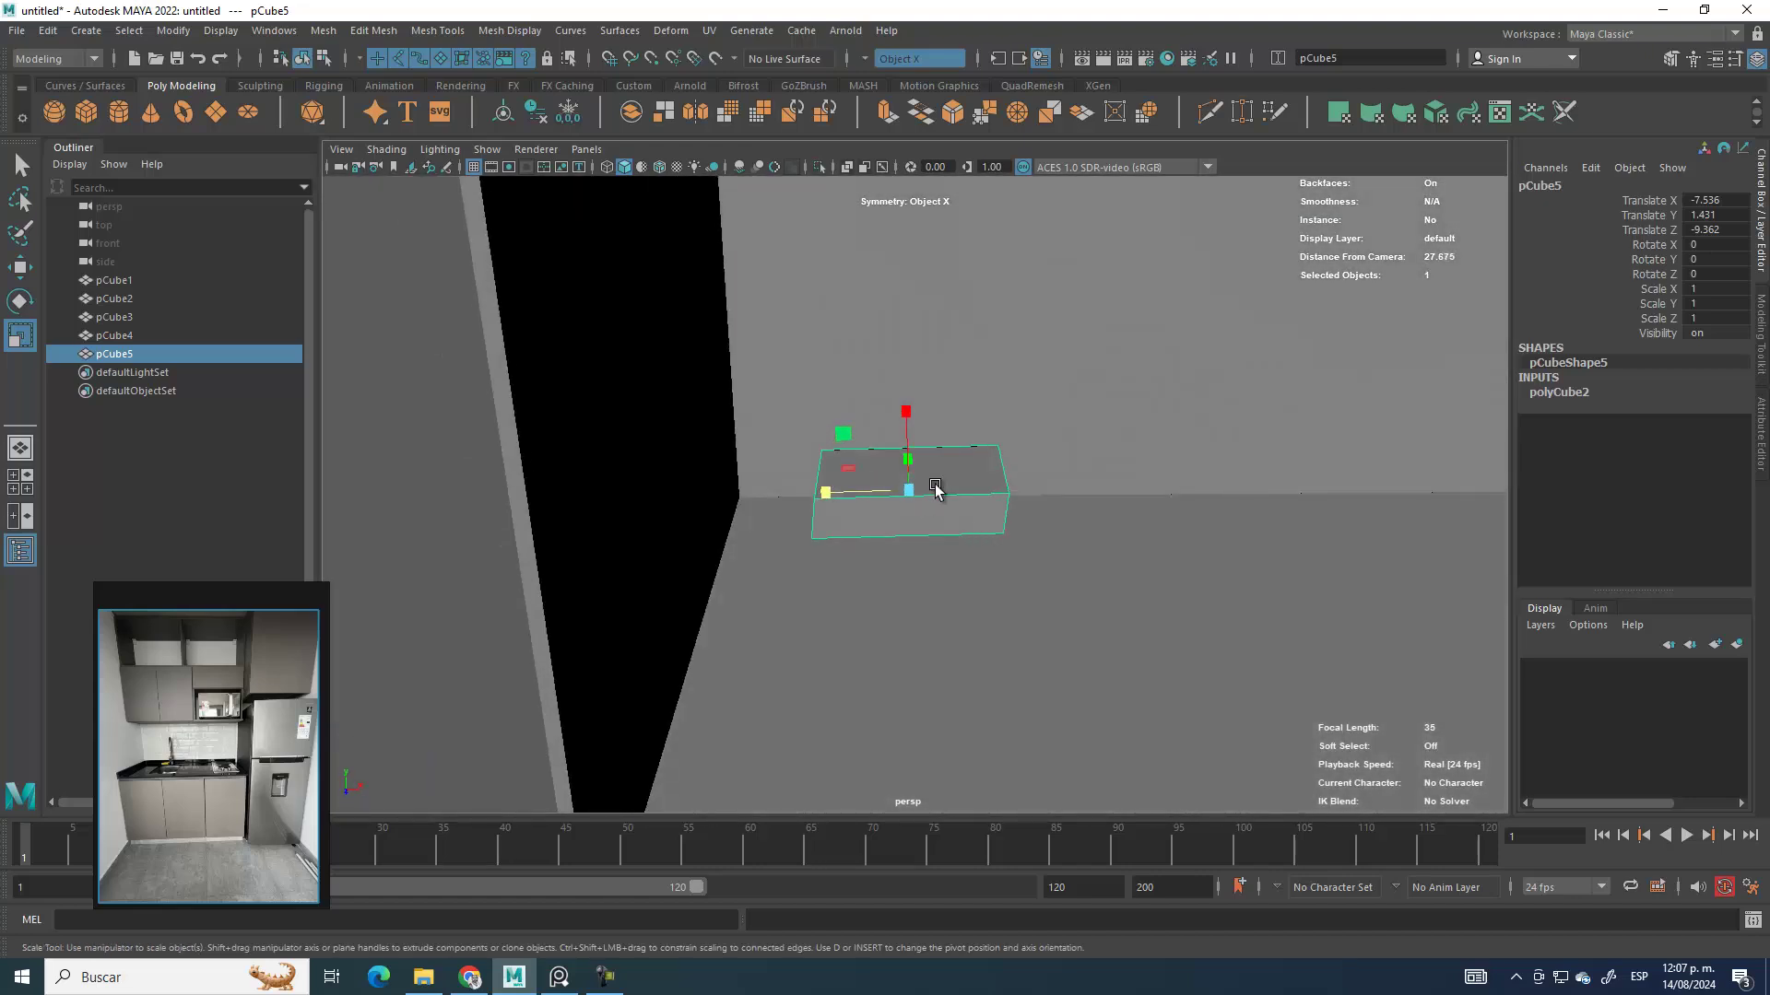
left_click_drag(877, 501, 782, 490)
key("ctrl+z")
key("ctrl+z")
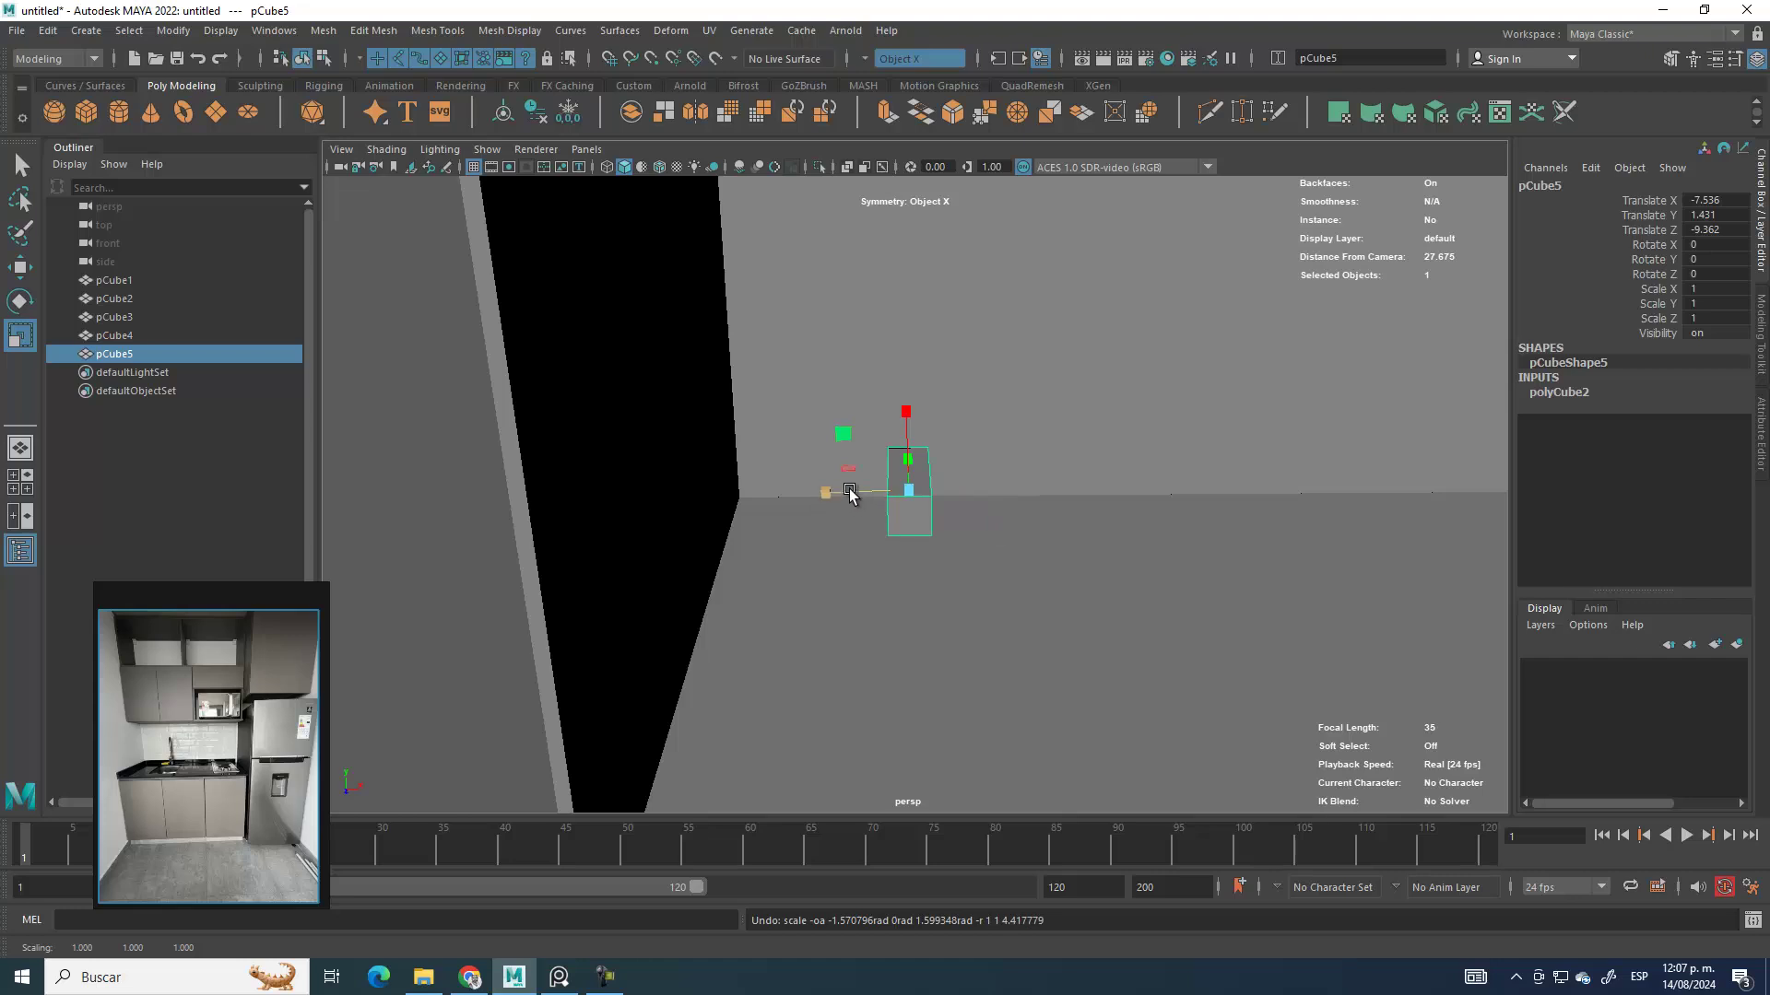
left_click_drag(849, 493, 350, 503)
key("ctrl+z")
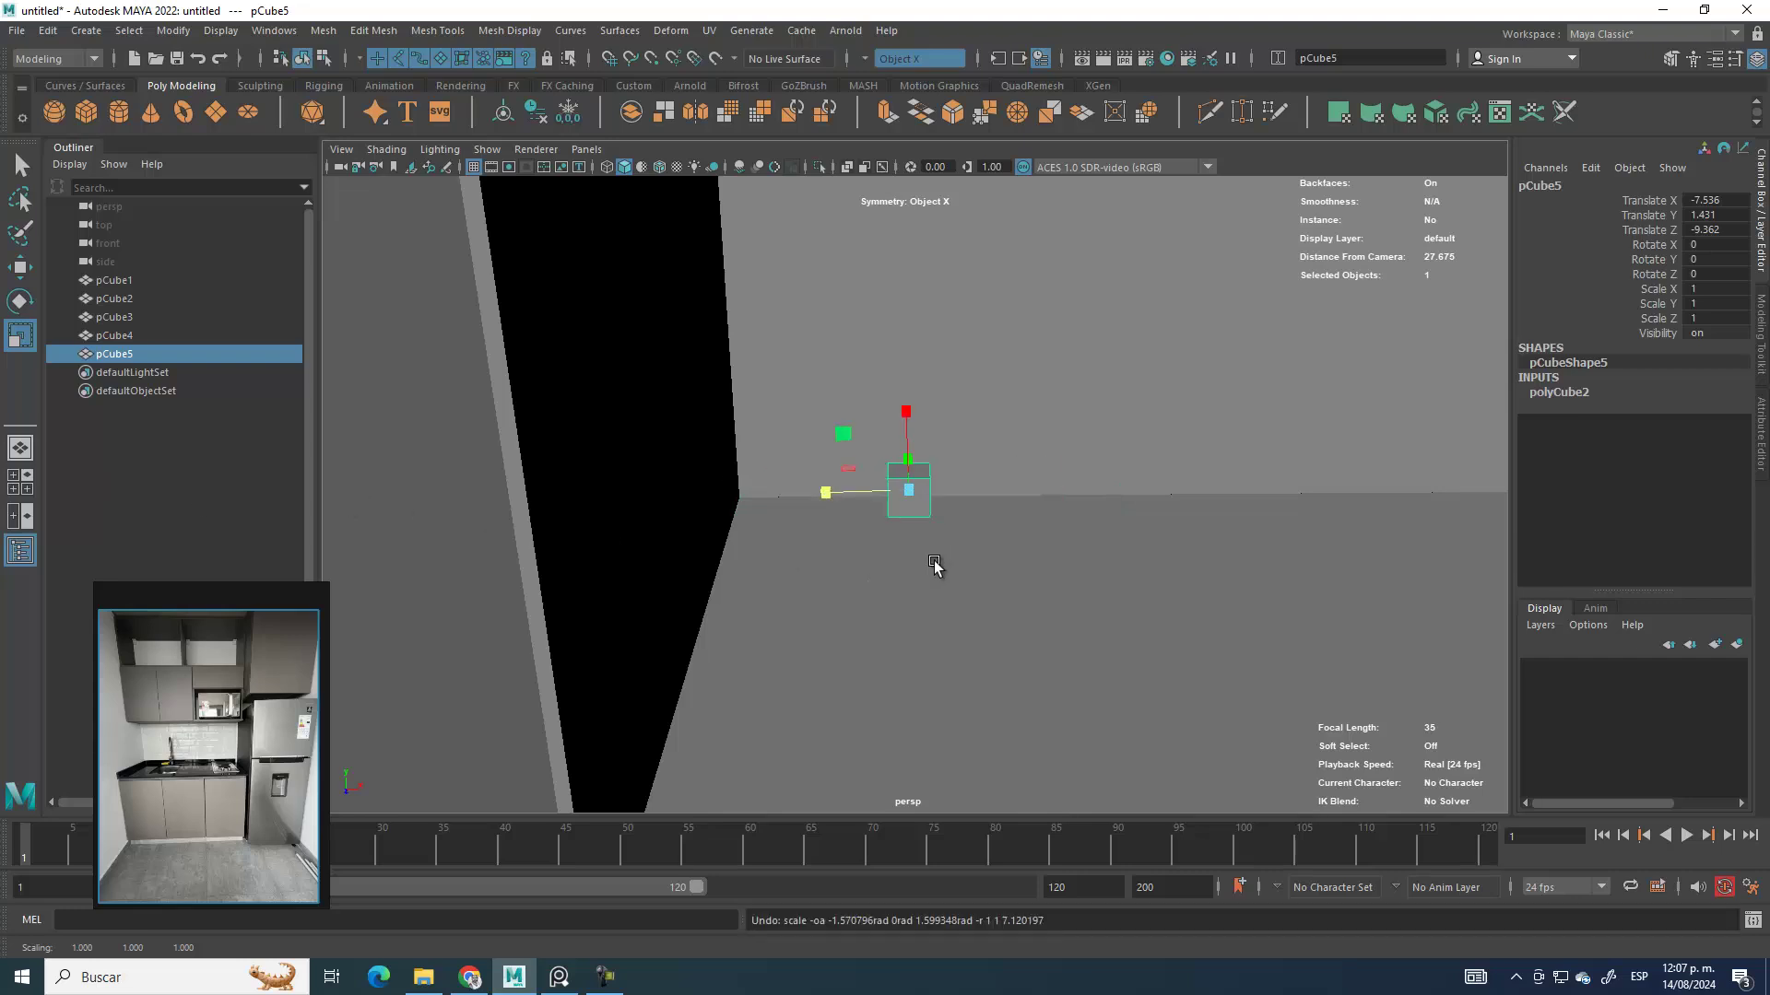
Step: Try to scale the cube again along its separate axes into a larger cabinet block
left_click_drag(1091, 551, 1077, 668, "alt")
left_click_drag(908, 480, 1060, 495)
left_click_drag(917, 500, 970, 507)
left_click_drag(896, 433, 915, 486)
mouse_move(1062, 557)
left_mouse_down("alt")
mouse_move(1047, 600)
mouse_move(1087, 557)
mouse_move(1040, 540)
left_mouse_up("alt")
Step: Delete the skewed cabinet block in the front view
key("space")
key("space")
key("space")
key("space")
middle_click_drag(677, 455, 883, 516, "alt")
scroll(1004, 491, "down", 3)
key("w")
left_click(351, 276)
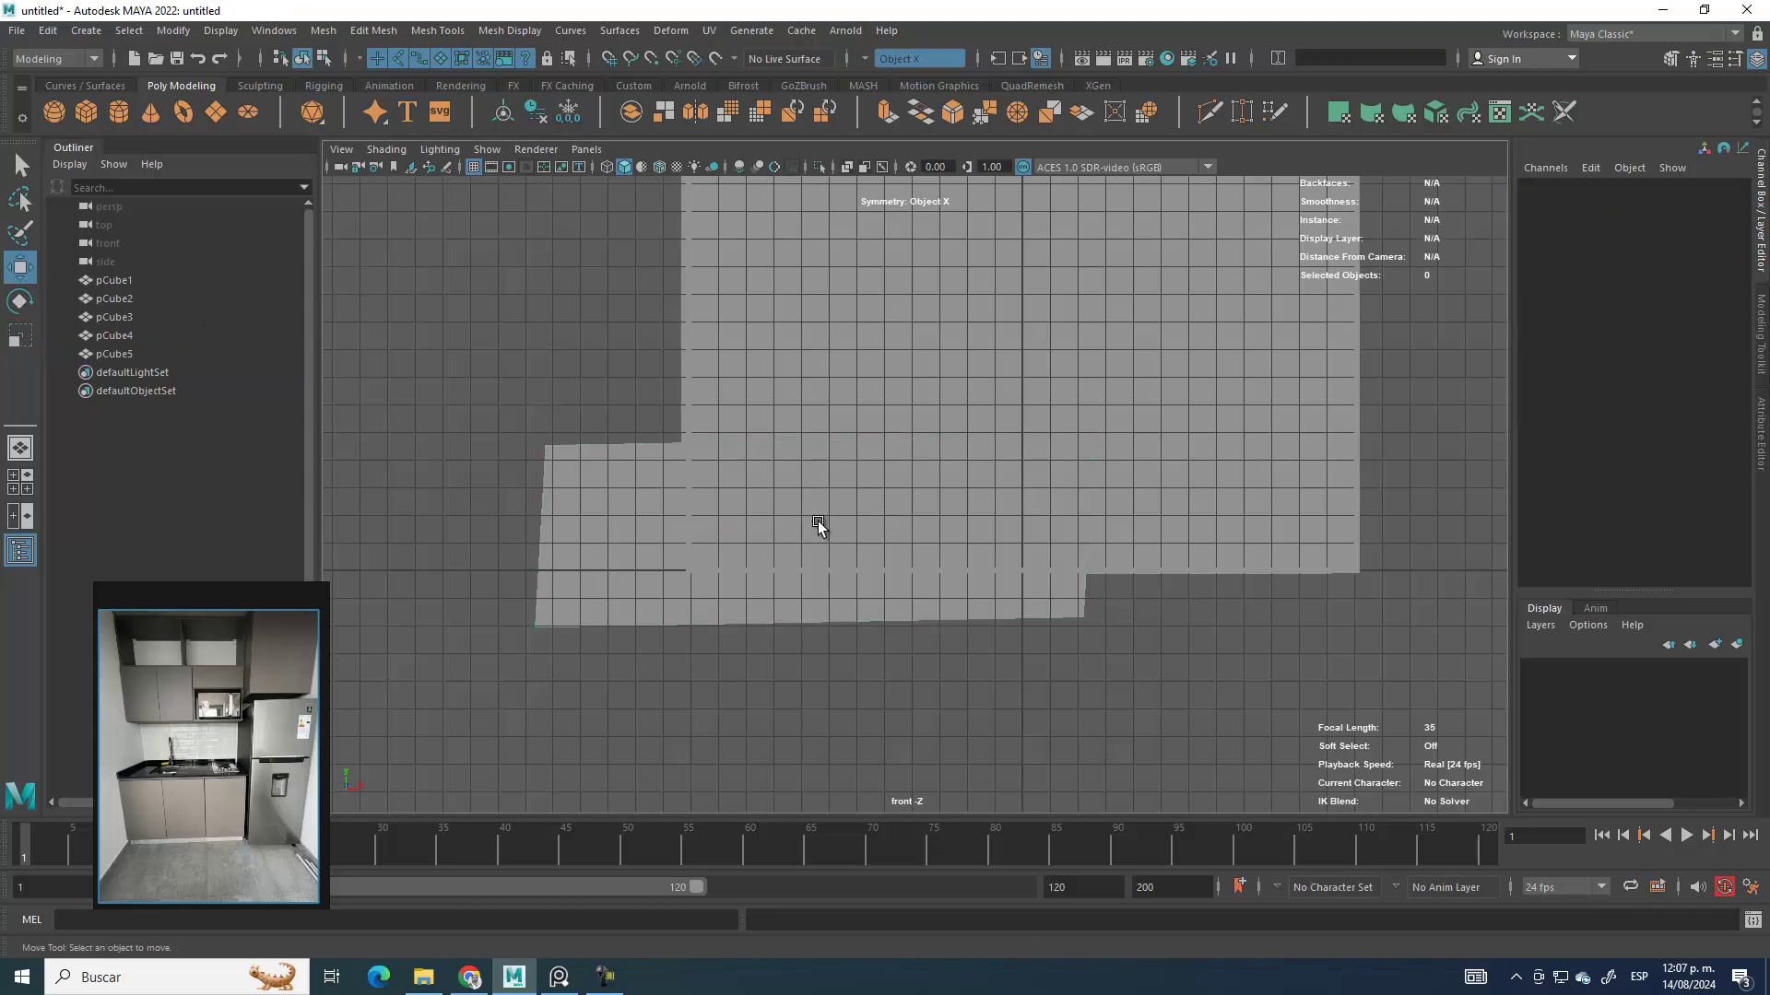
left_click(573, 496)
key("Delete")
Step: Create a new cube at the origin in the front view and frame it closely
middle_click_drag(362, 251, 451, 455, "alt")
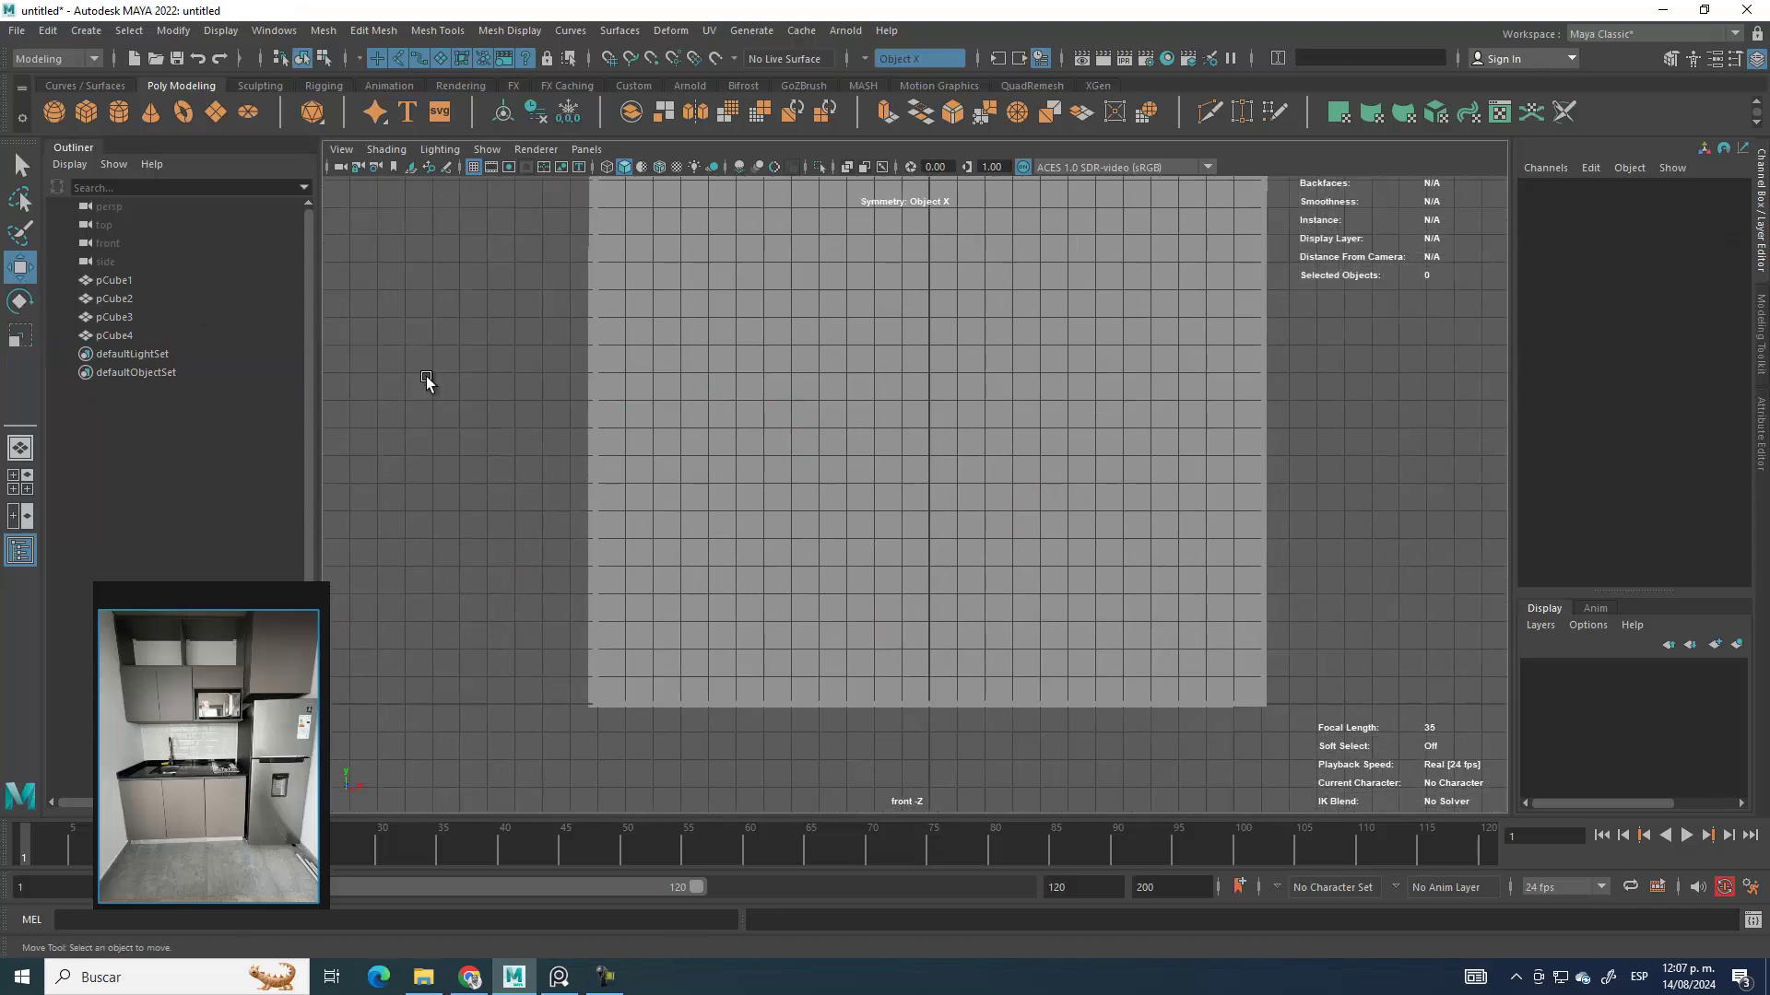
left_click(84, 114)
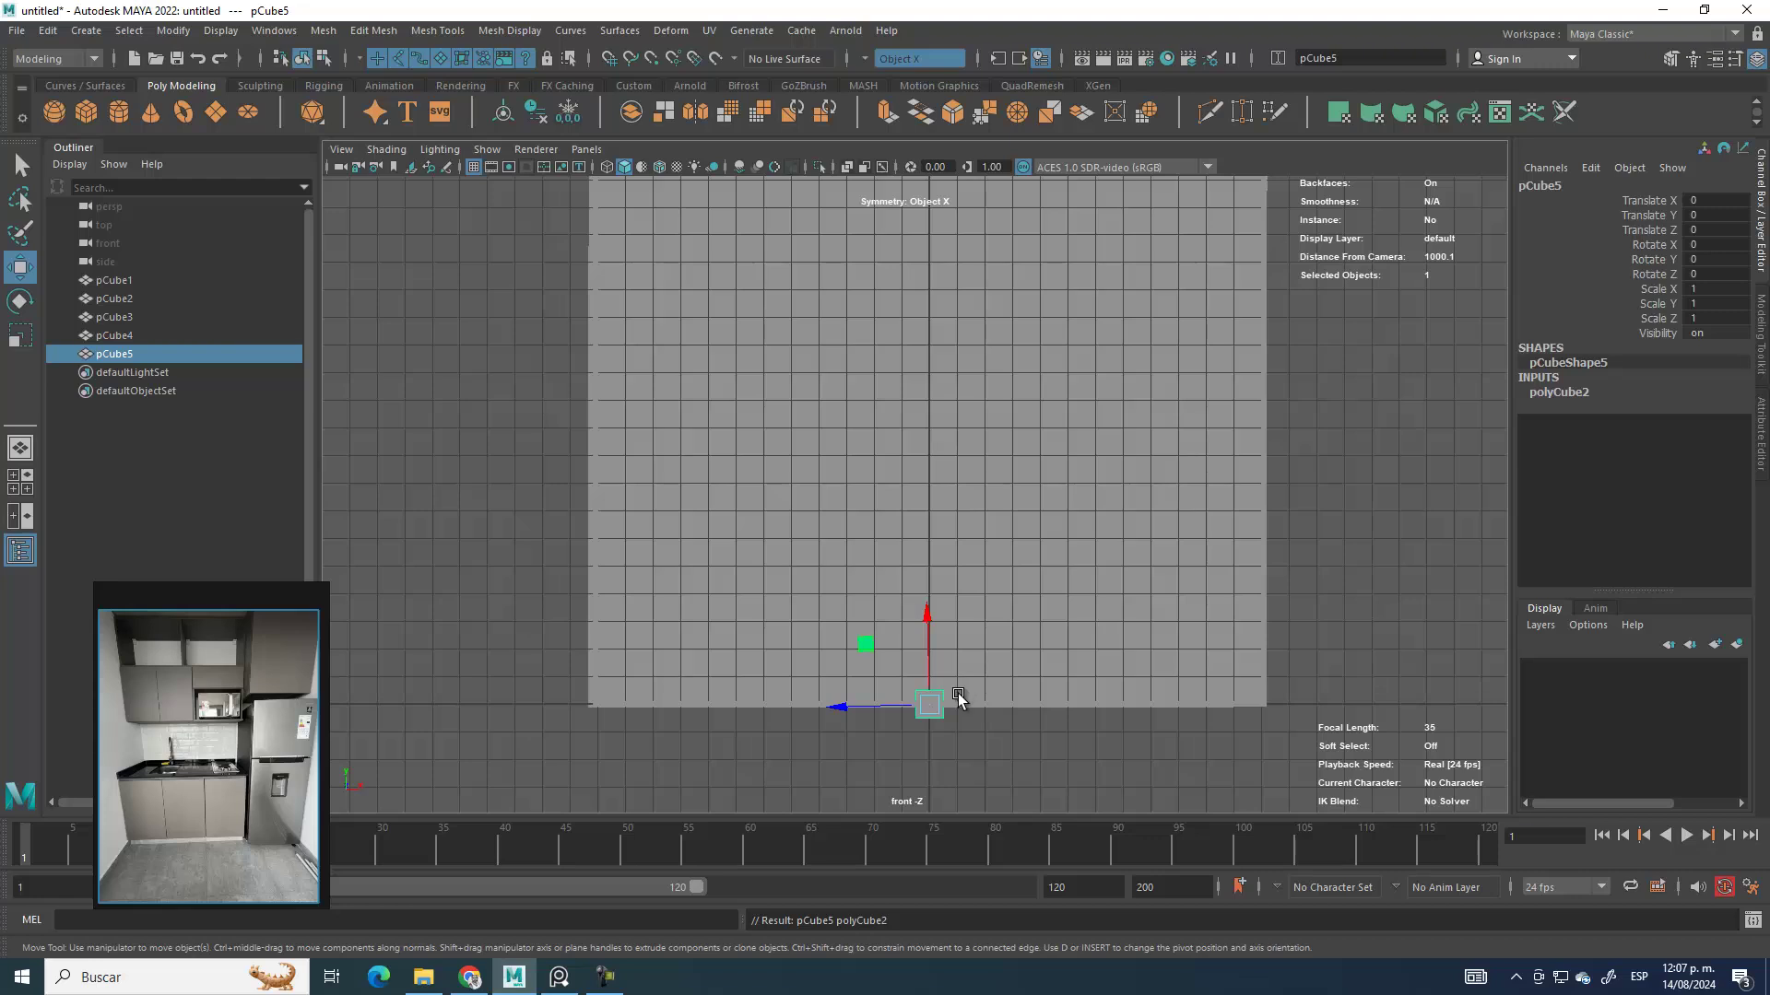
middle_click_drag(889, 725, 888, 573, "alt")
scroll(889, 573, "up", 5)
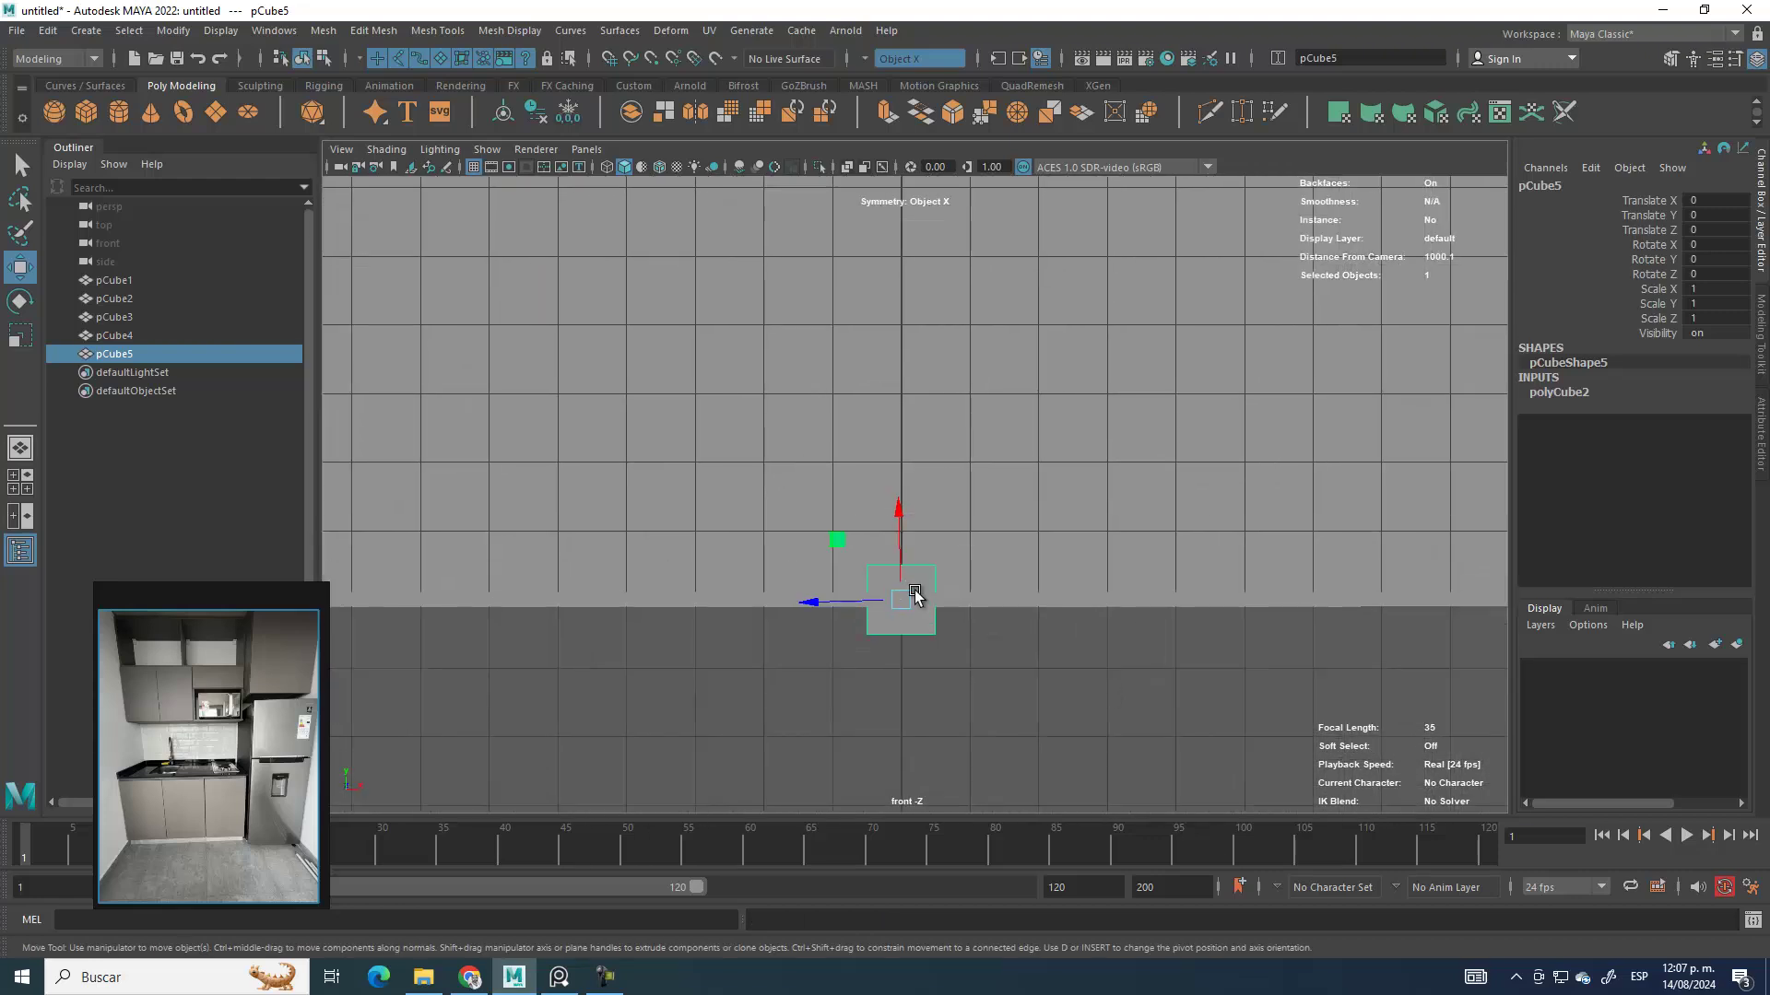
scroll(918, 638, "up", 5)
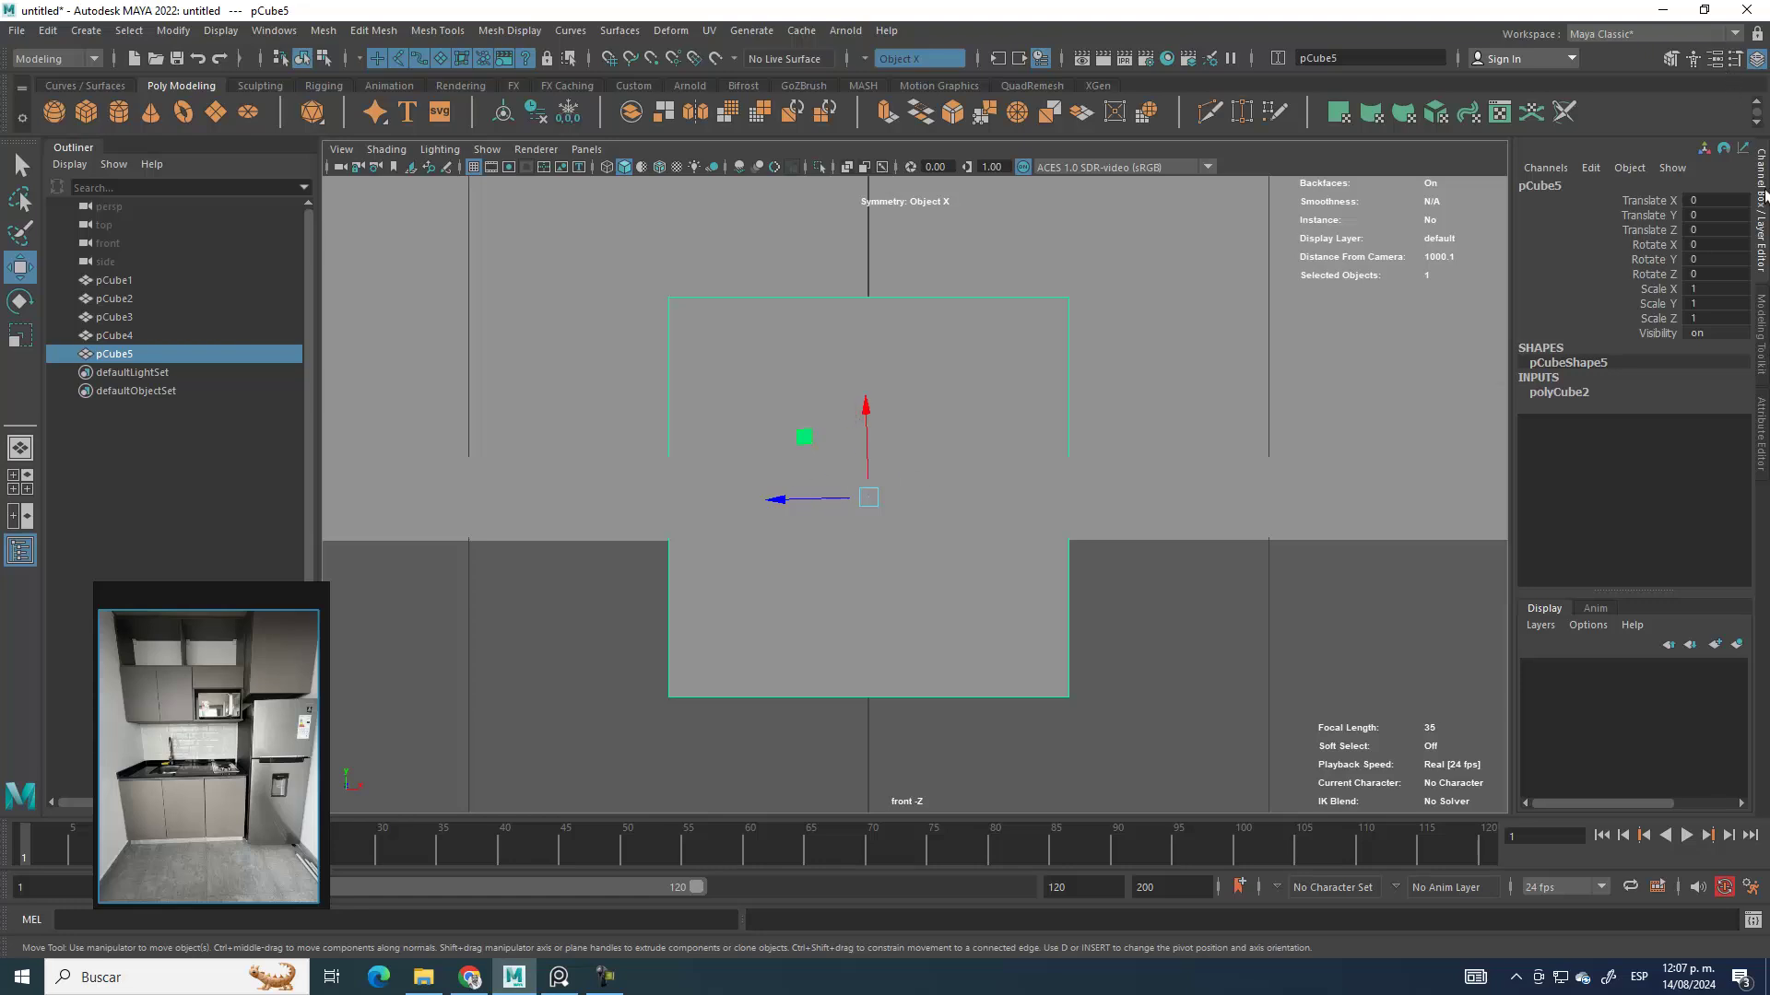
Step: Reset the Move tool to its default settings so its axis orientation is World
left_click(1736, 58)
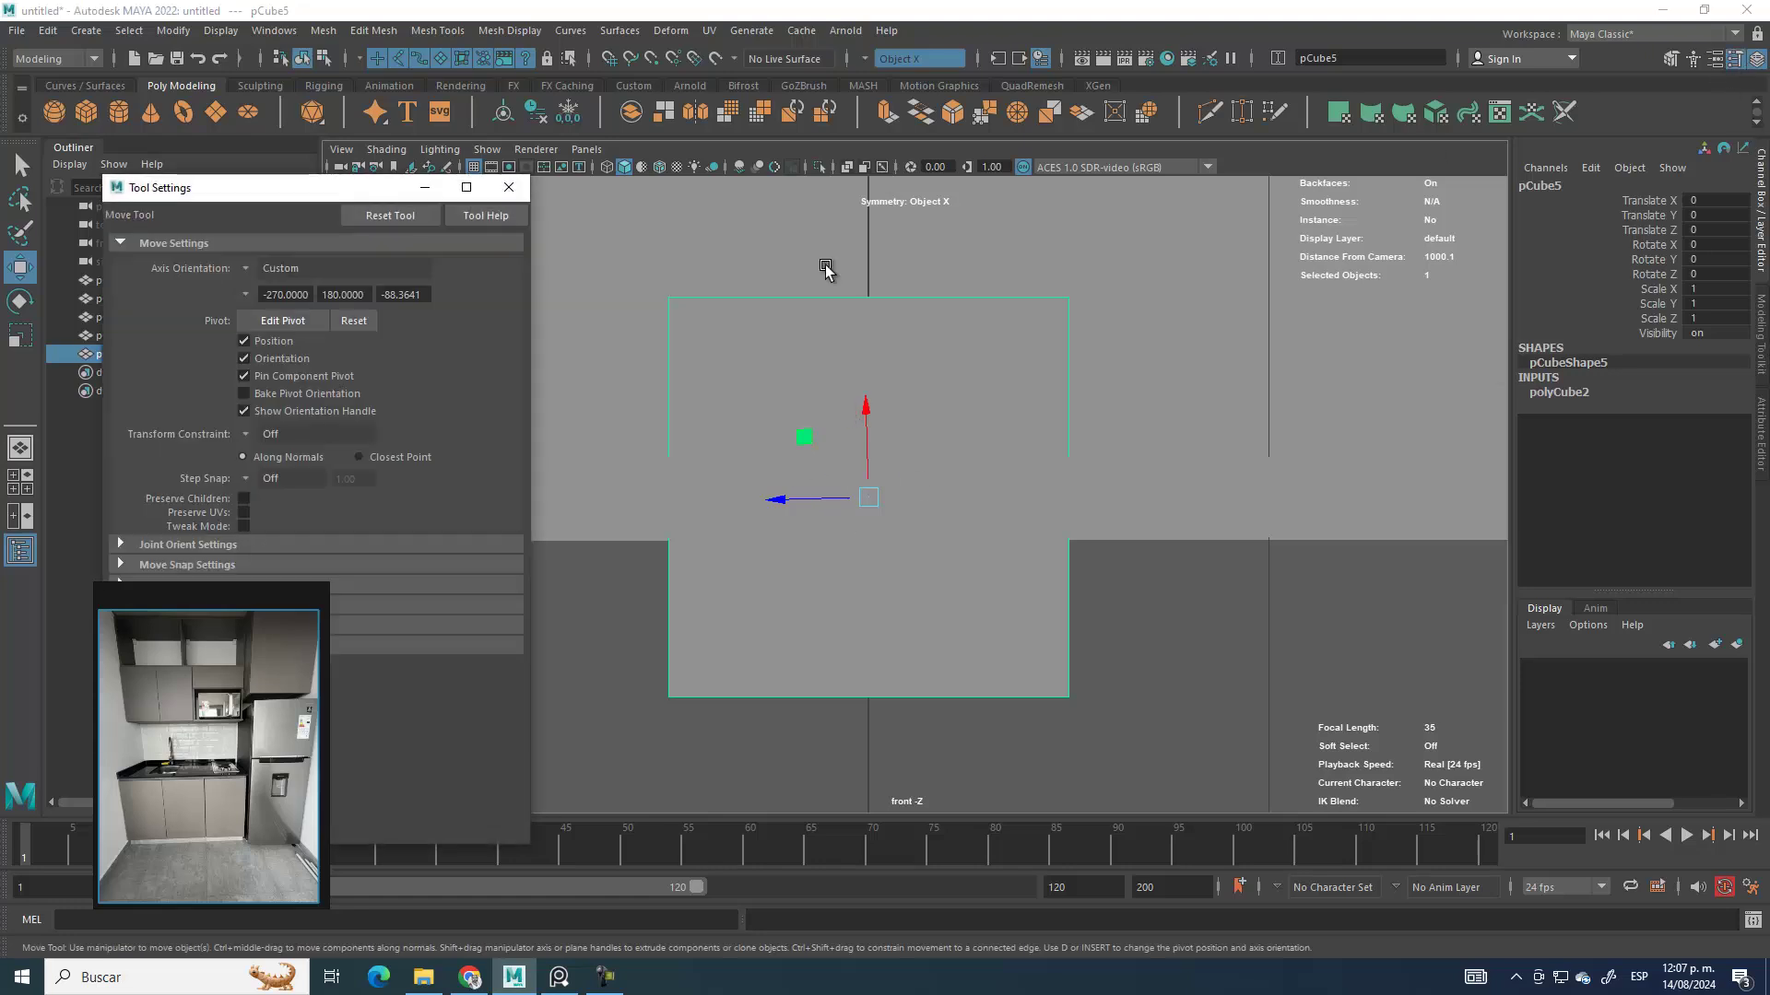
left_click_drag(224, 188, 311, 122)
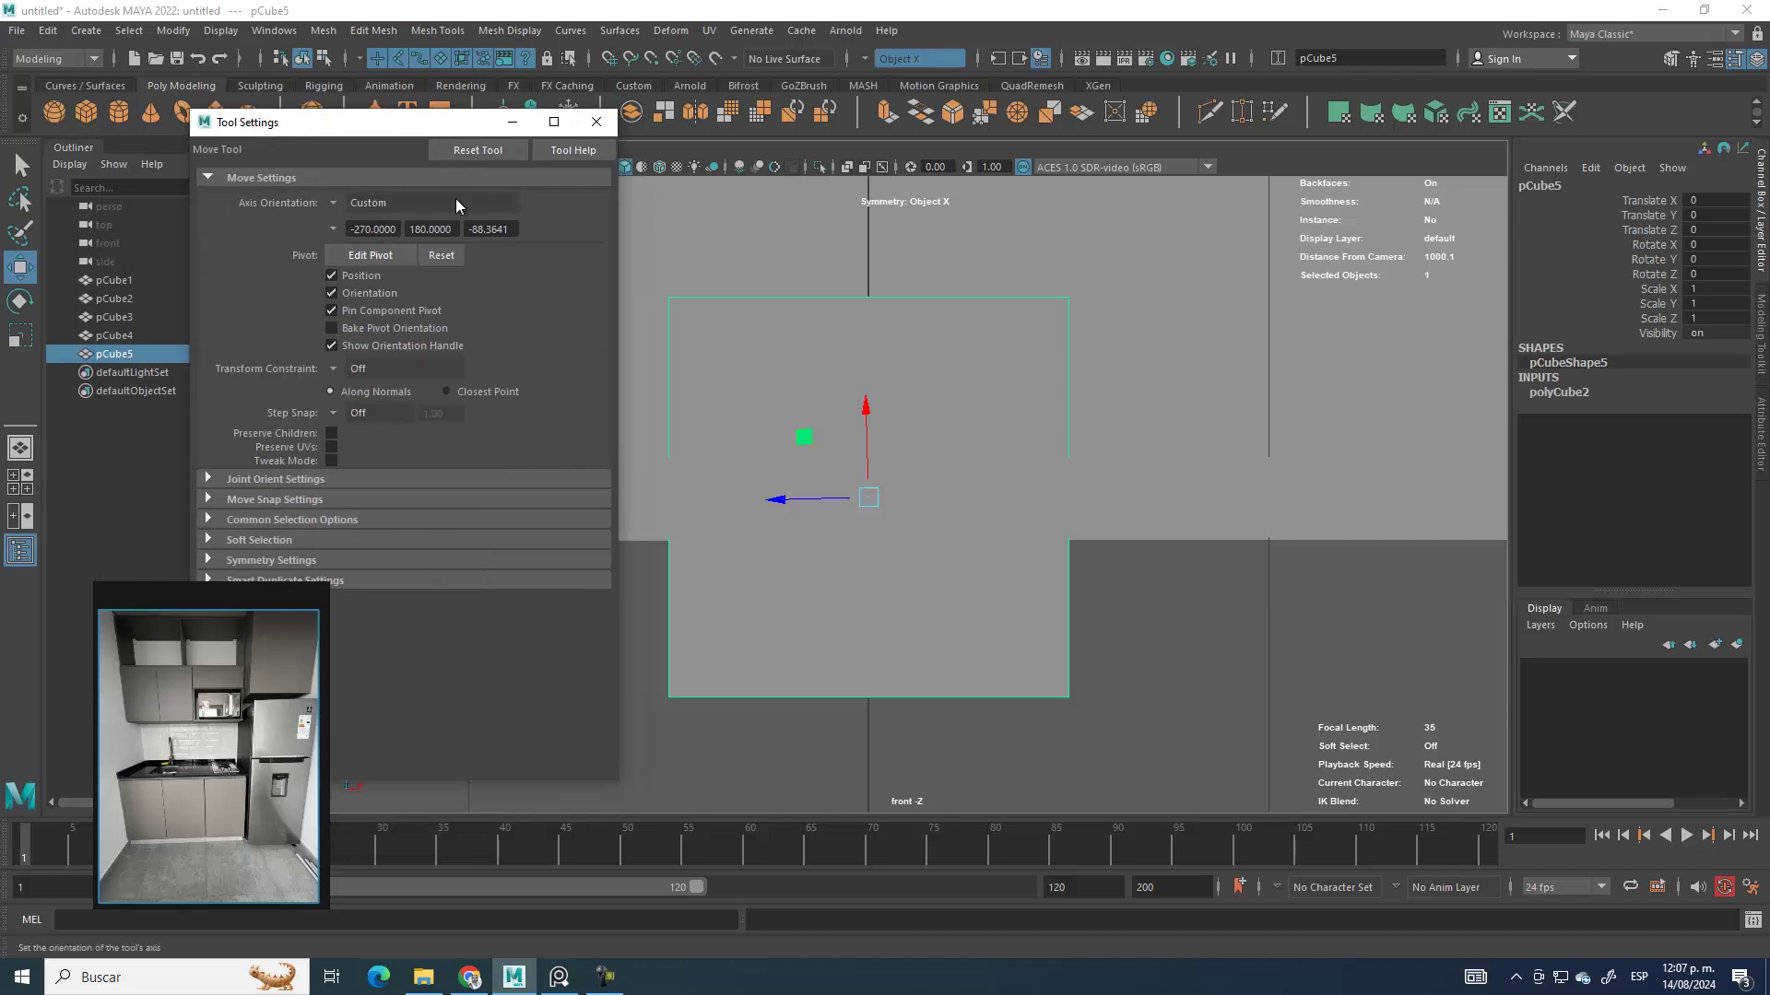
left_click(478, 151)
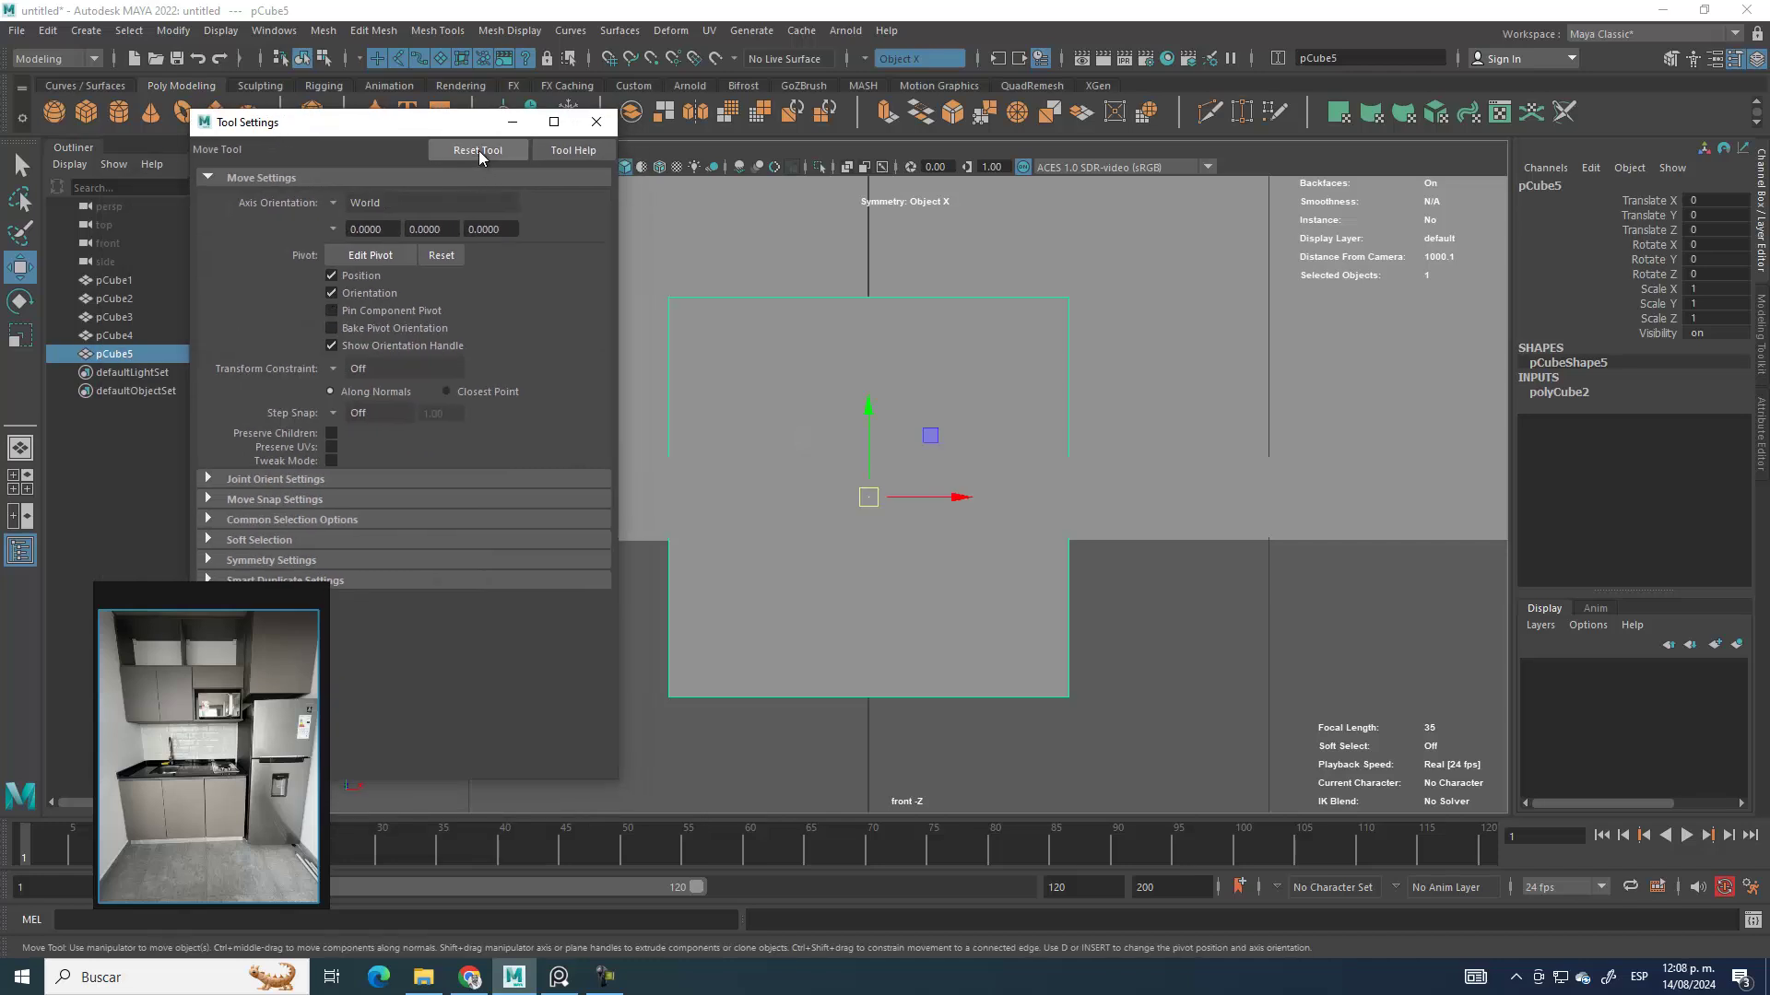
left_click(596, 121)
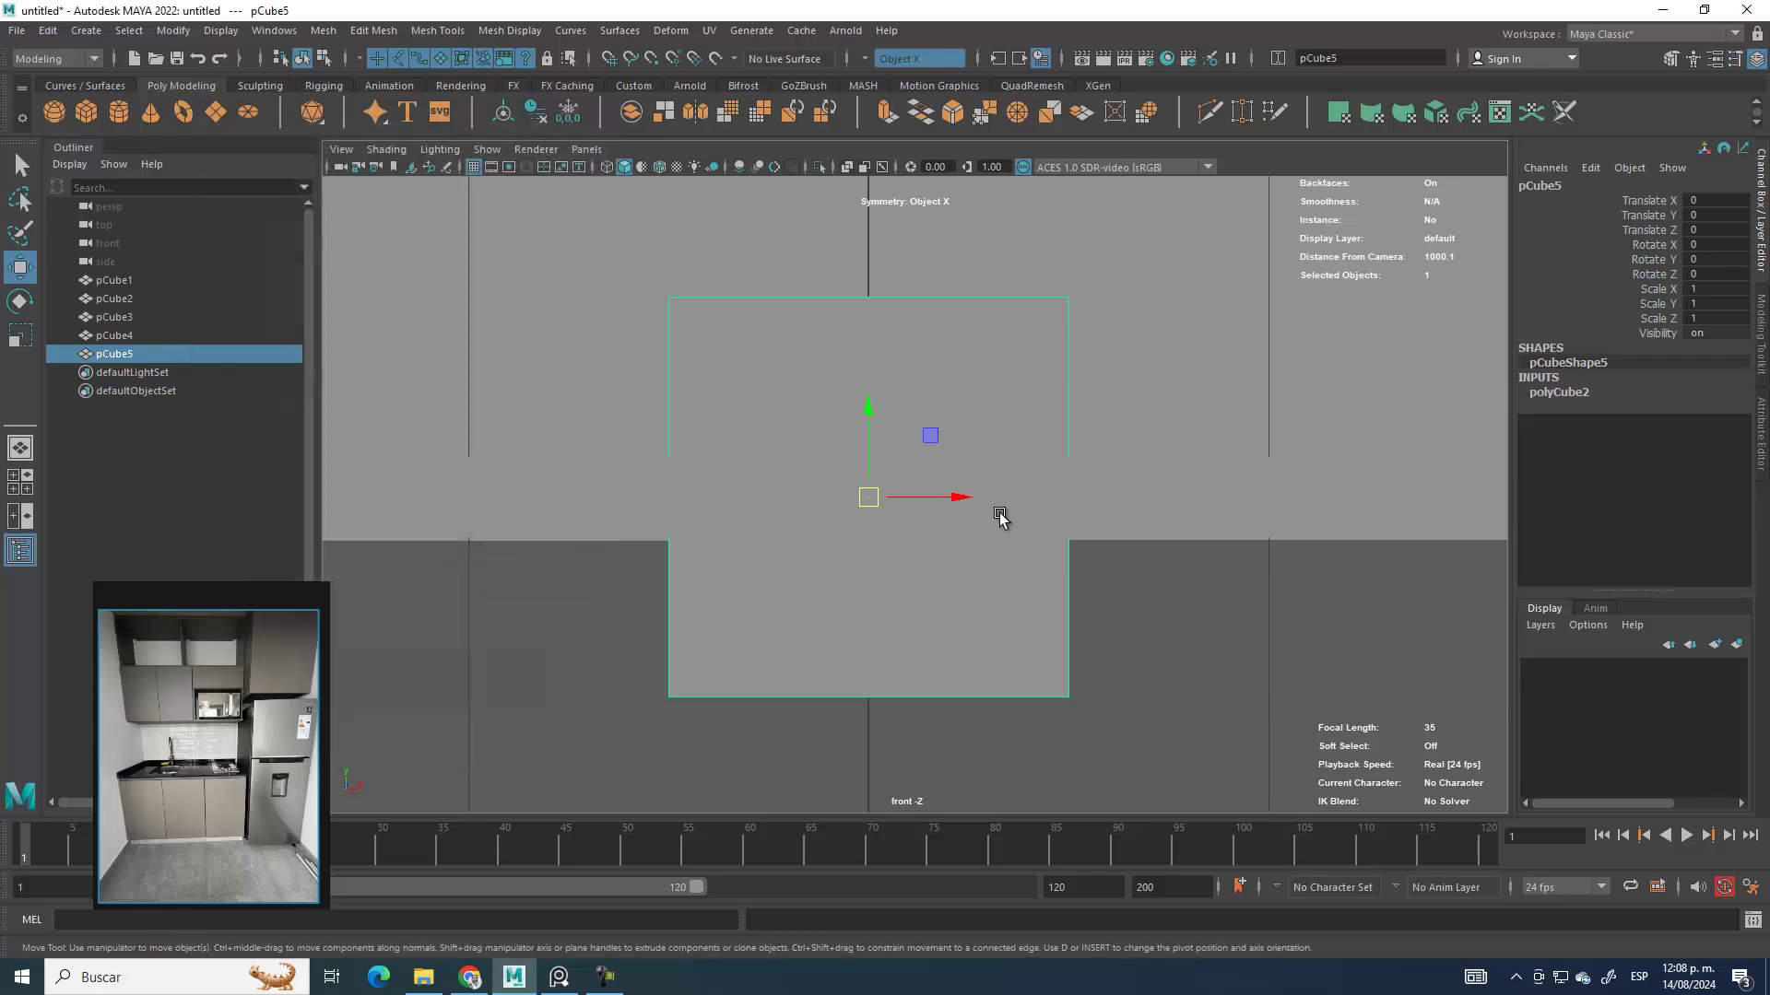
Step: Scale the new cube uniformly to about 14.93, and reduce its Z scale to about 5.97 in the top view
left_click(20, 335)
scroll(861, 495, "up", 3)
scroll(921, 497, "down", 8)
left_click_drag(921, 513, 1163, 581)
key("space")
key("space")
key("space")
key("space")
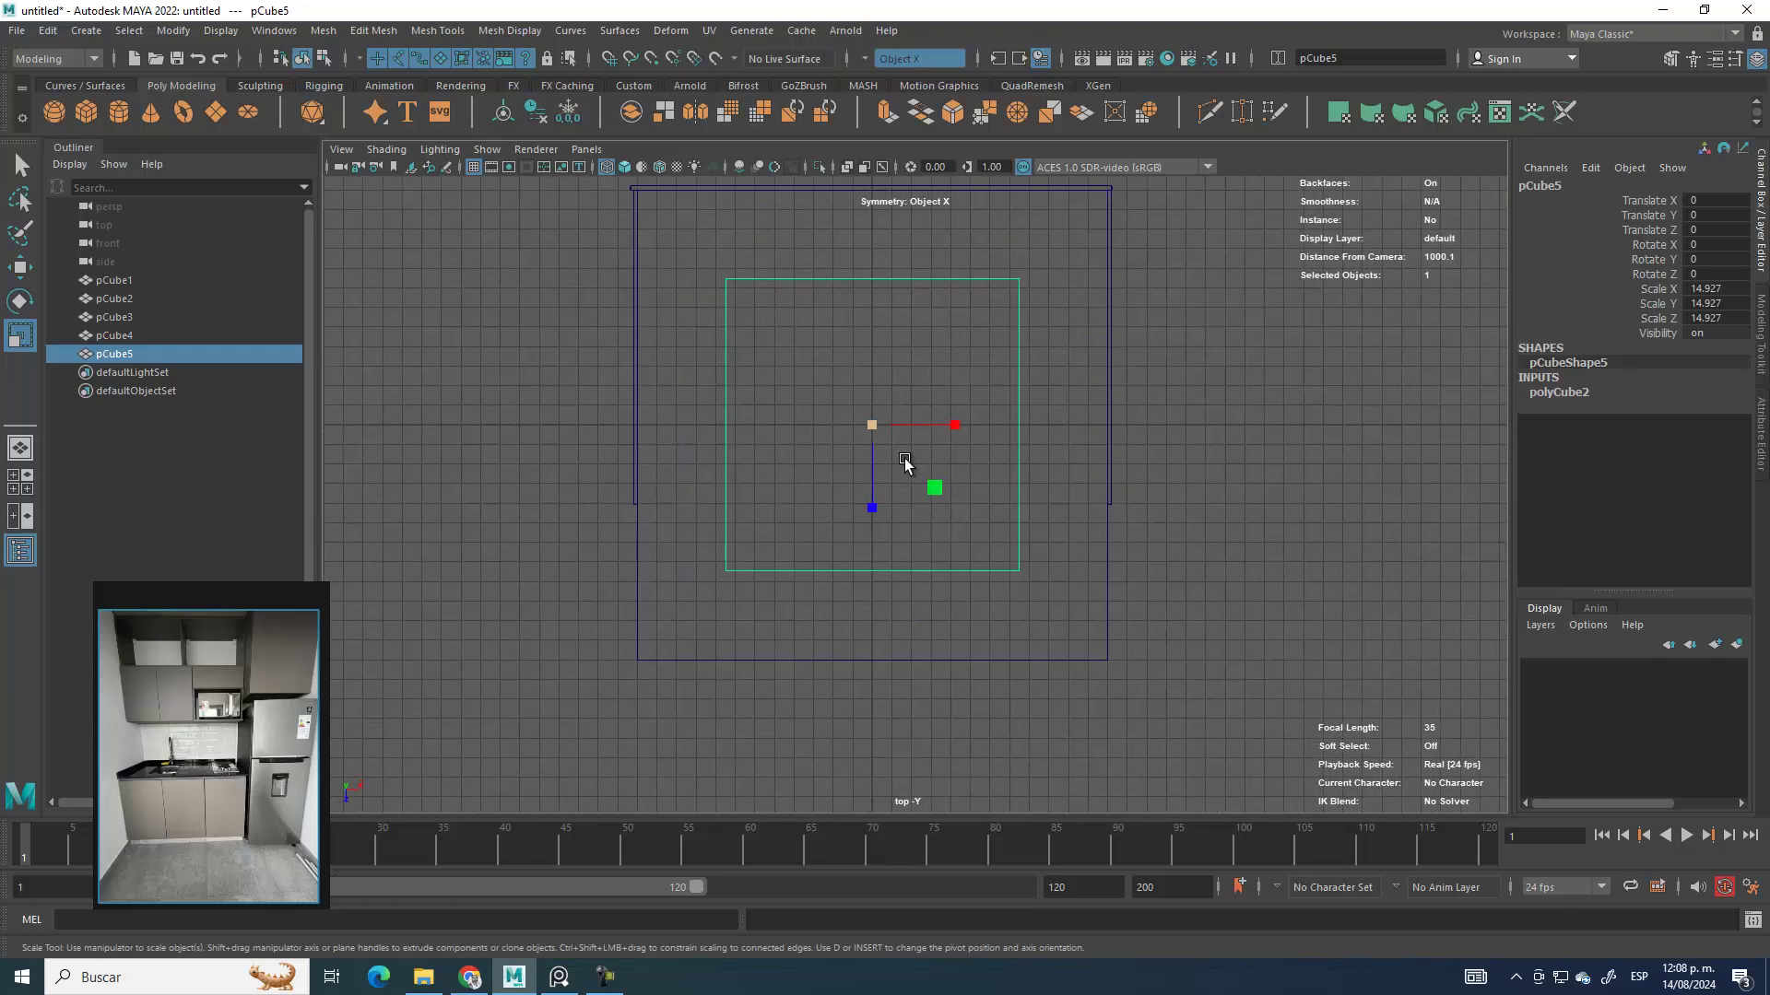
left_click_drag(872, 508, 768, 547)
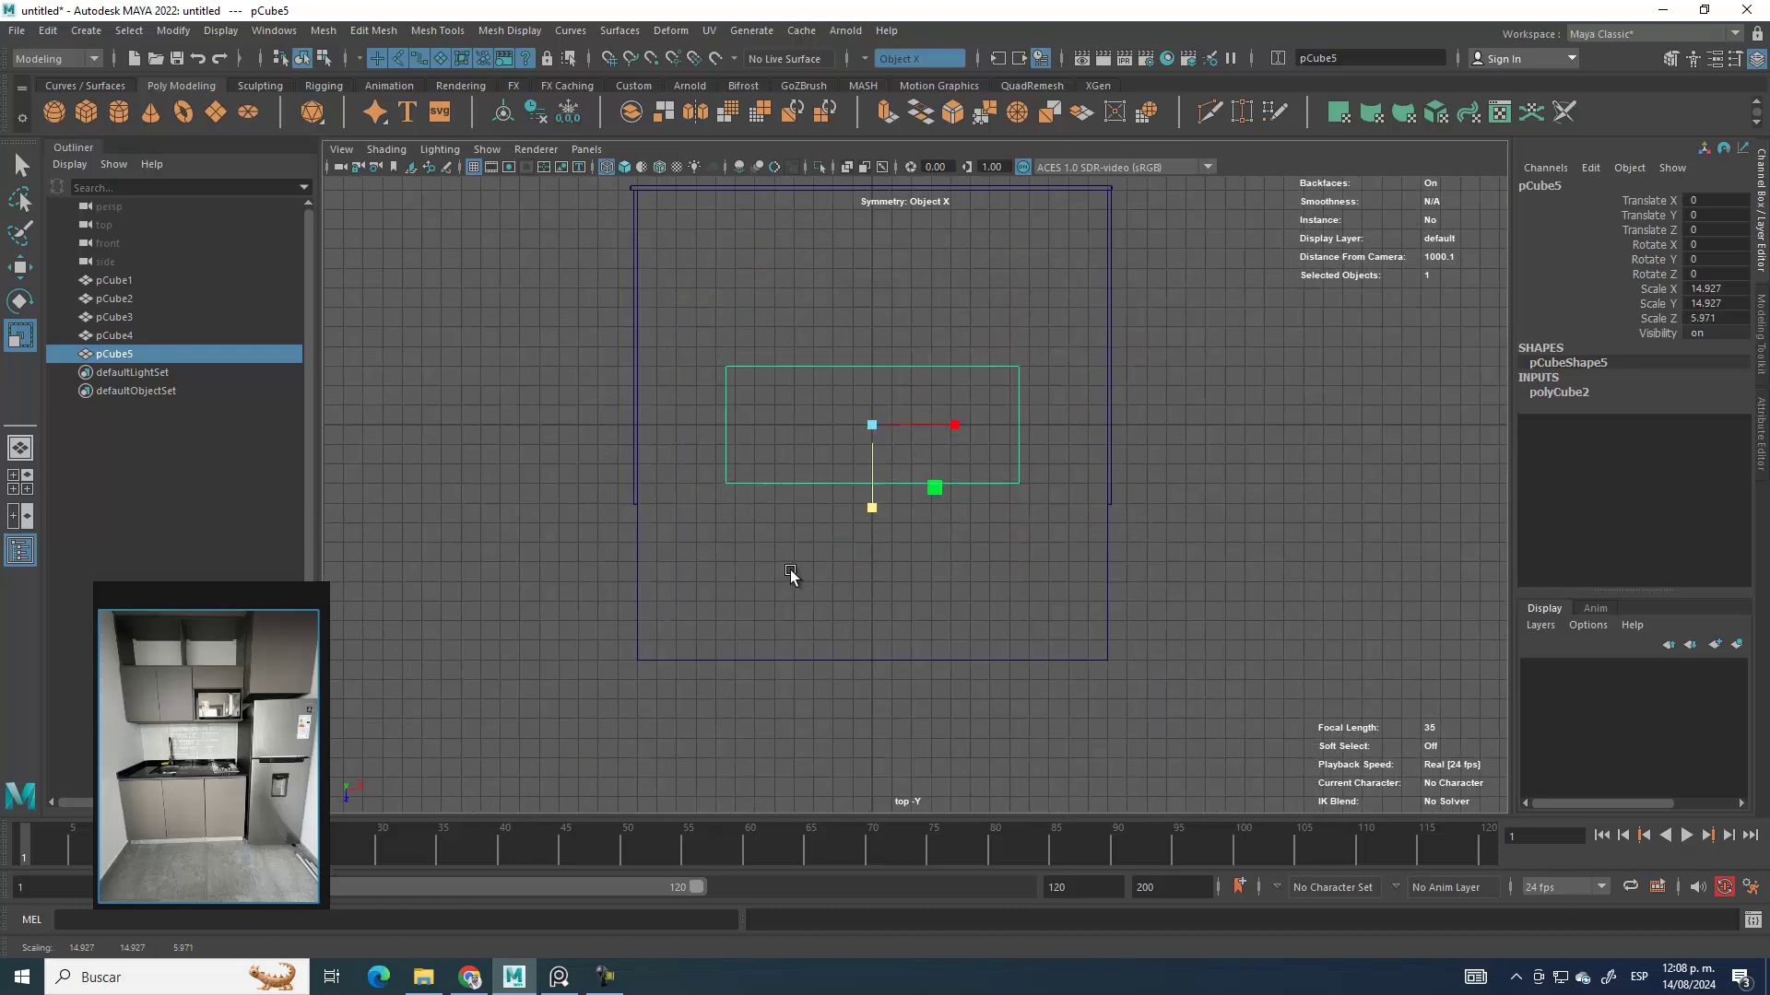
Step: Move the block into the room's back-left corner and raise it to about X -4.52, Y 3.34, Z -8.99
left_click(19, 269)
left_click_drag(933, 488, 849, 305)
key("space")
key("space")
left_click_drag(968, 466, 984, 415)
left_click_drag(1042, 541, 923, 532, "alt")
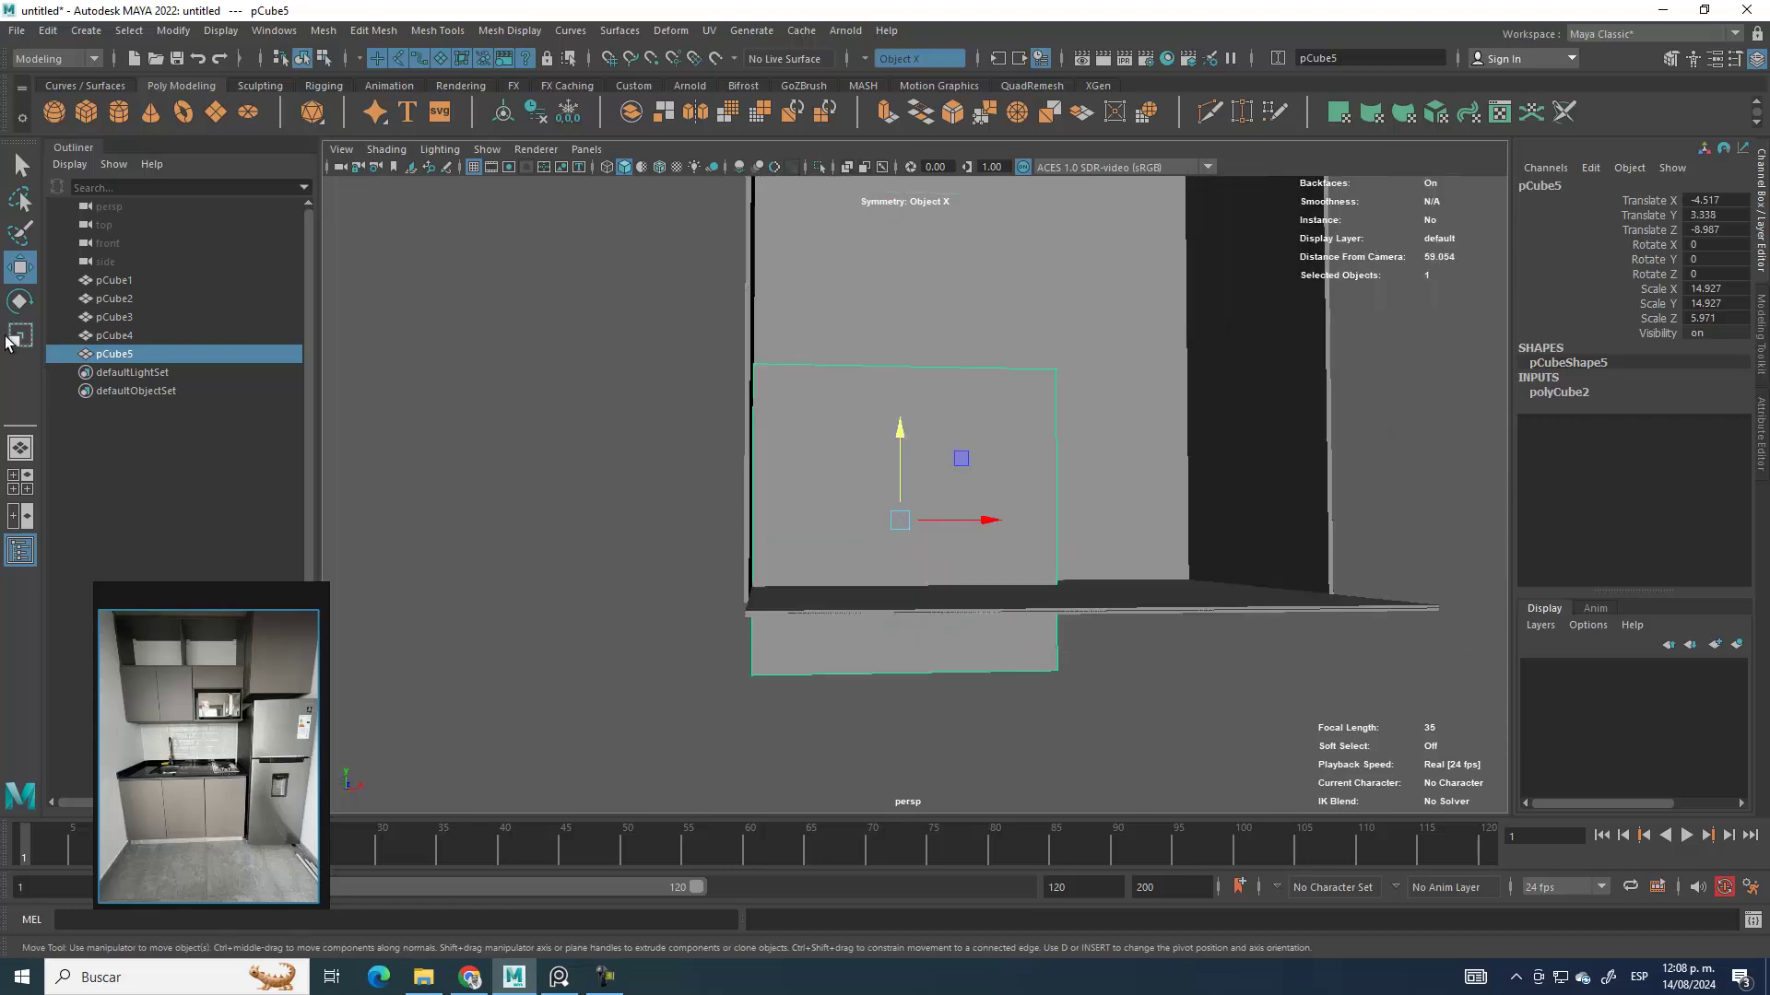
Step: Scale the corner block's height to about 9.27 and raise it to about Y 4.38 so it rests on the floor
left_click(11, 338)
left_click_drag(902, 441, 903, 551)
key("w")
Step: Duplicate the block along X toward the right wall and narrow the copy to an X scale of about 8.49
left_click_drag(872, 478, 1125, 489, "shift")
left_click(20, 332)
key("w")
Step: Widen the left block to an X scale of about 15.42 and shift it to about X -4.23 to meet the right block
left_click(848, 477)
middle_click_drag(738, 489, 948, 479, "alt")
left_click_drag(948, 479, 935, 475)
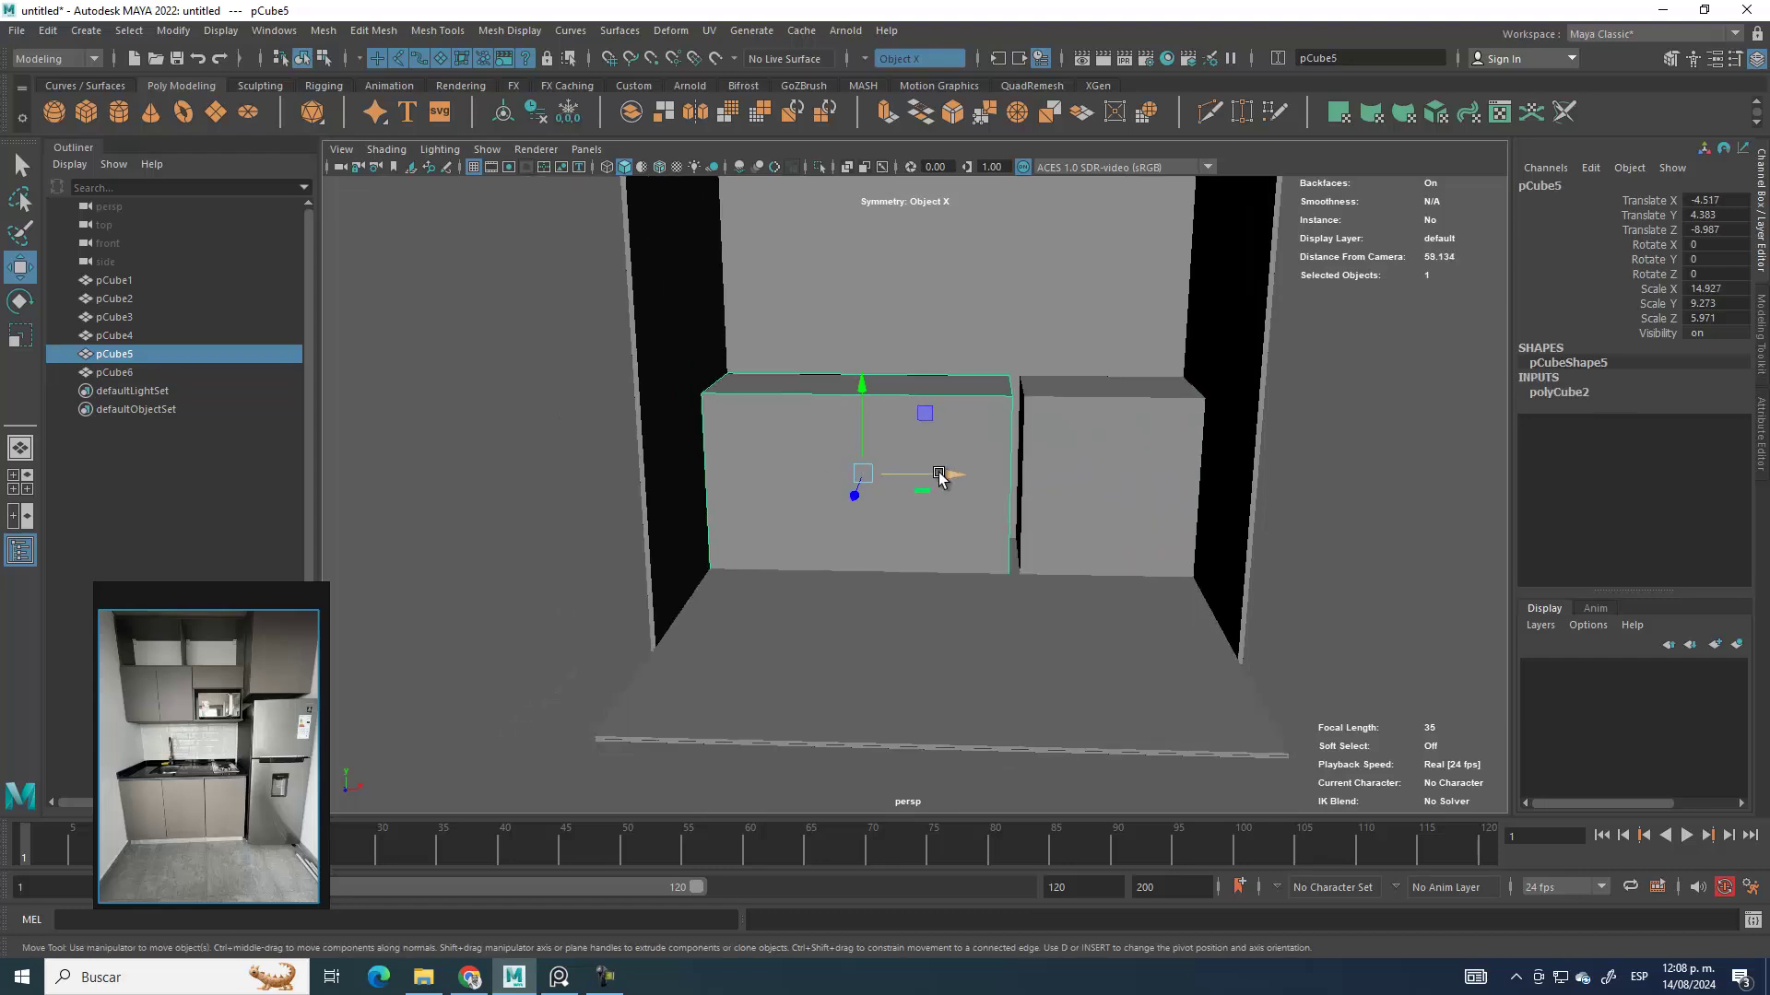
left_click(20, 335)
left_click(21, 268)
scroll(952, 462, "down", 4)
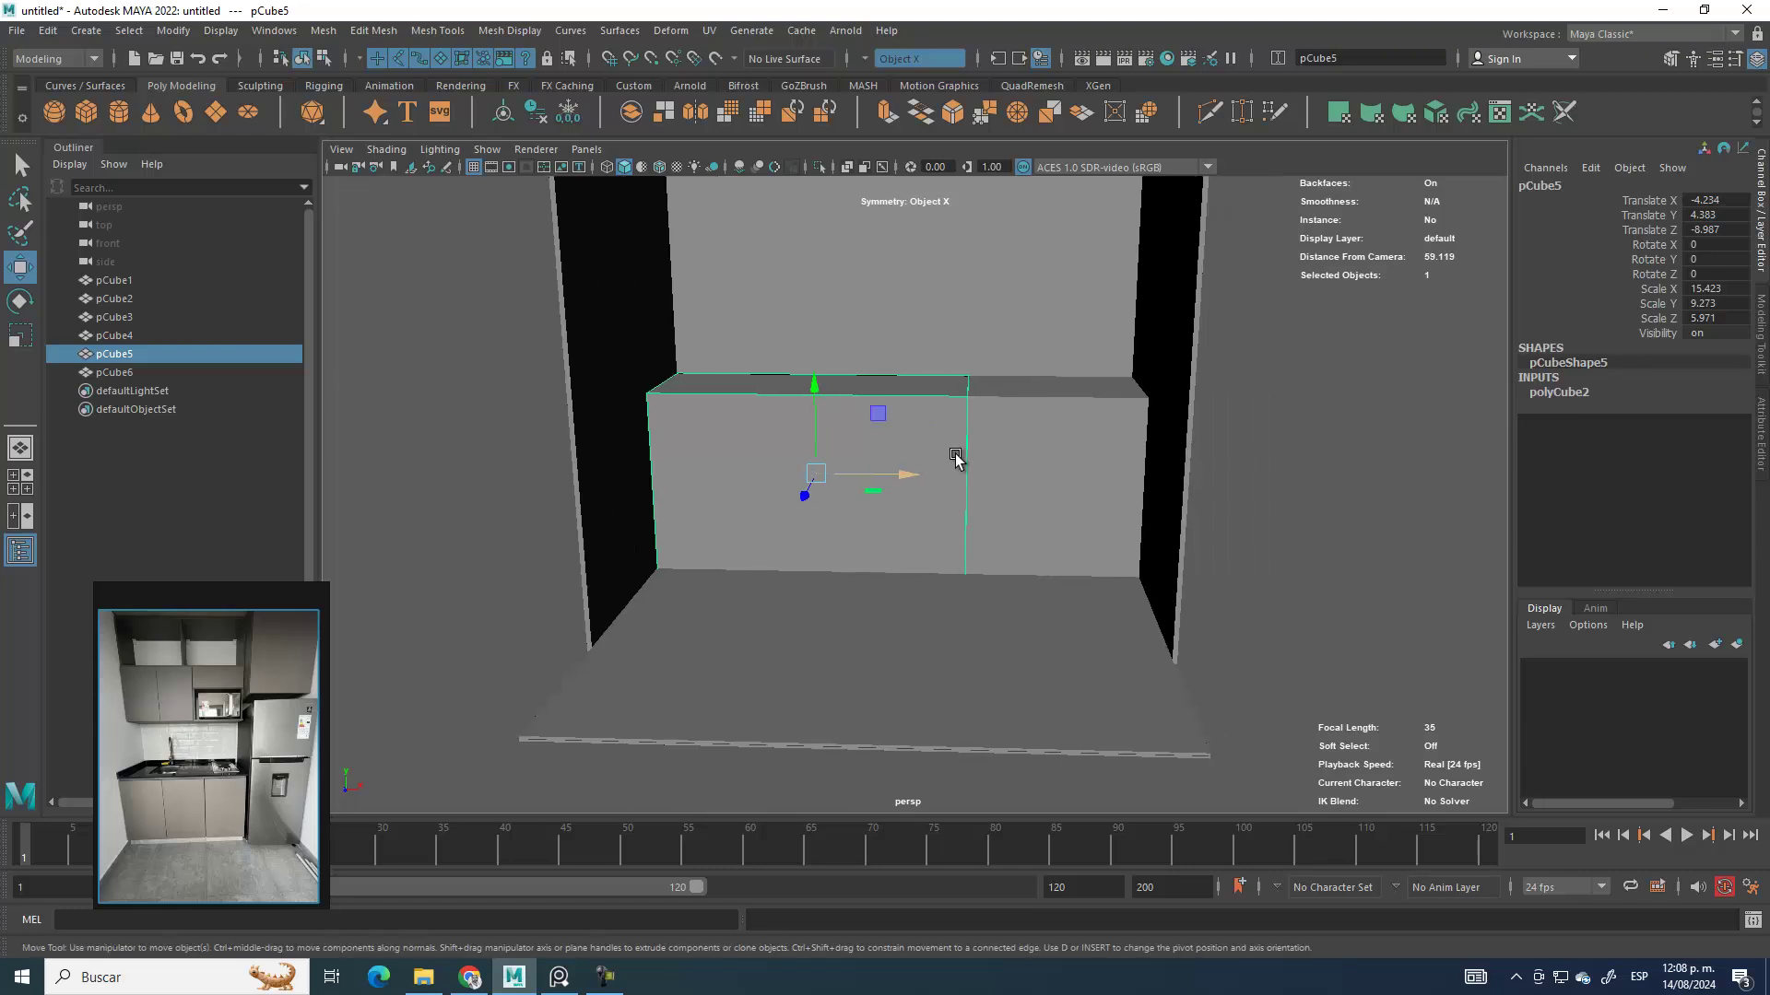
Step: Scale the right block's height to about 17.17 and raise it to about Y 8.57 as the tall refrigerator volume
left_click(1067, 473)
left_click_drag(1066, 474, 1062, 520, "alt")
key("r")
left_click_drag(1035, 378, 975, 586)
left_click(19, 269)
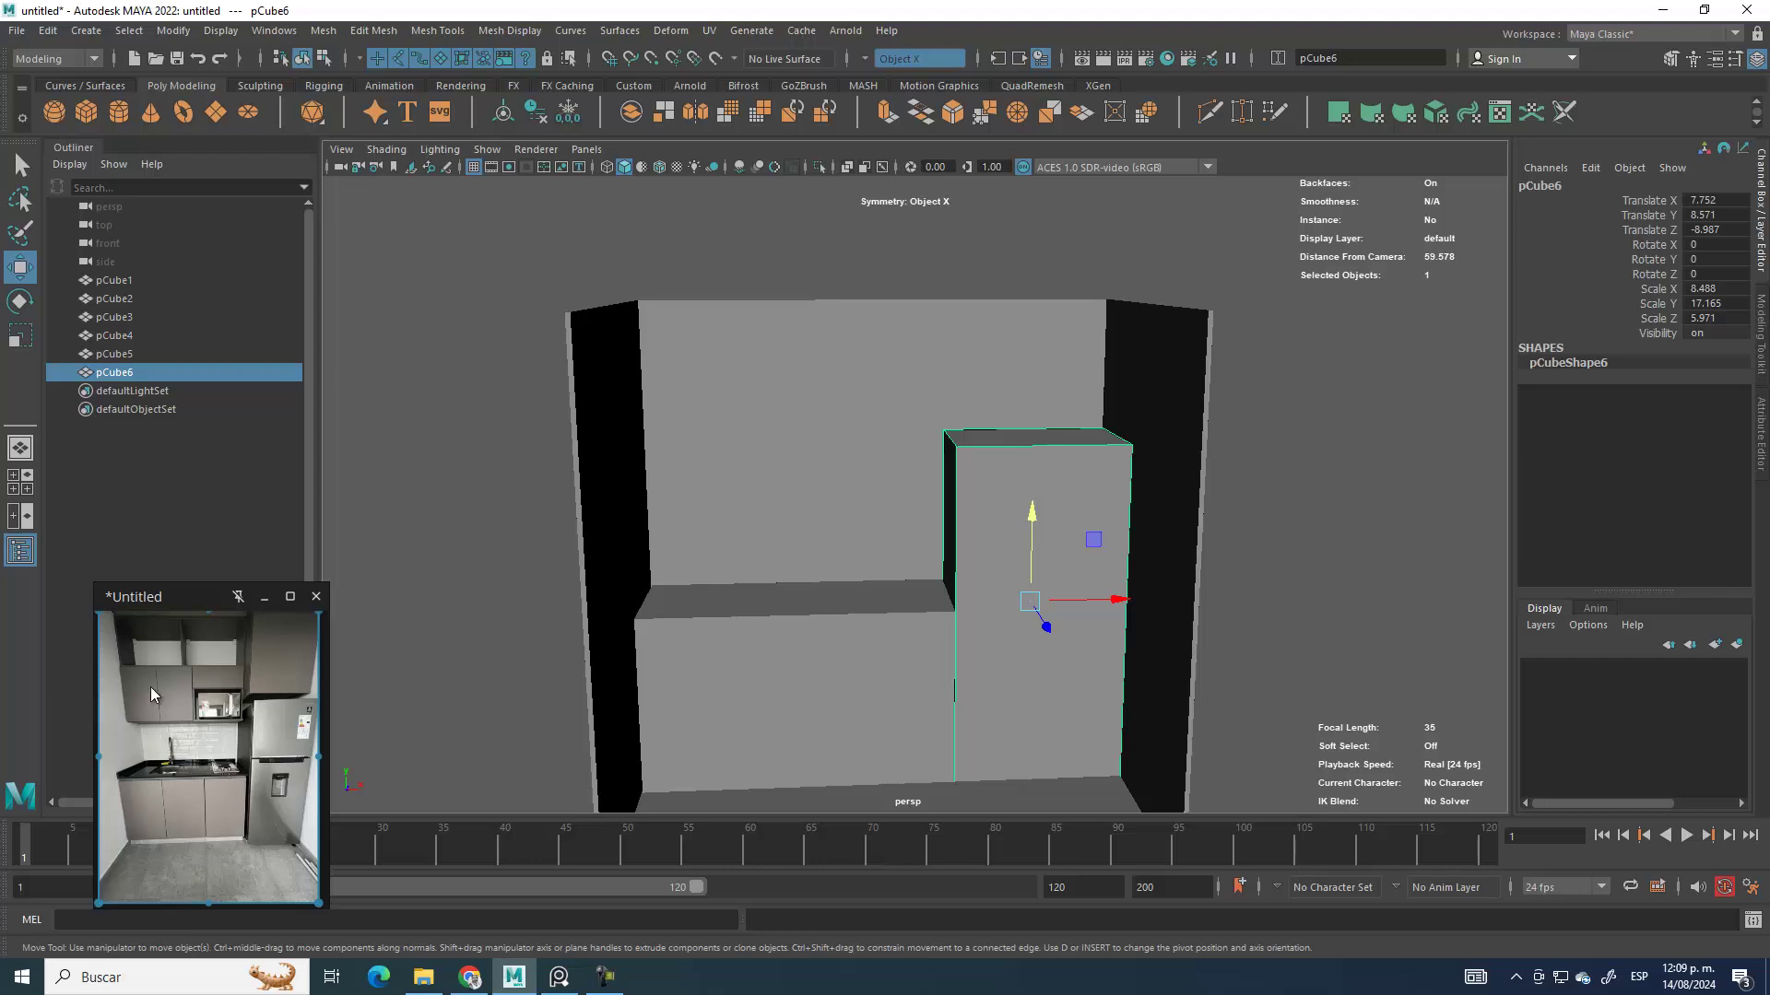
Step: Duplicate the low left block upward along Y to about 19.23 for the wall cabinet area
left_click(834, 657)
left_click_drag(798, 608, 793, 324, "shift")
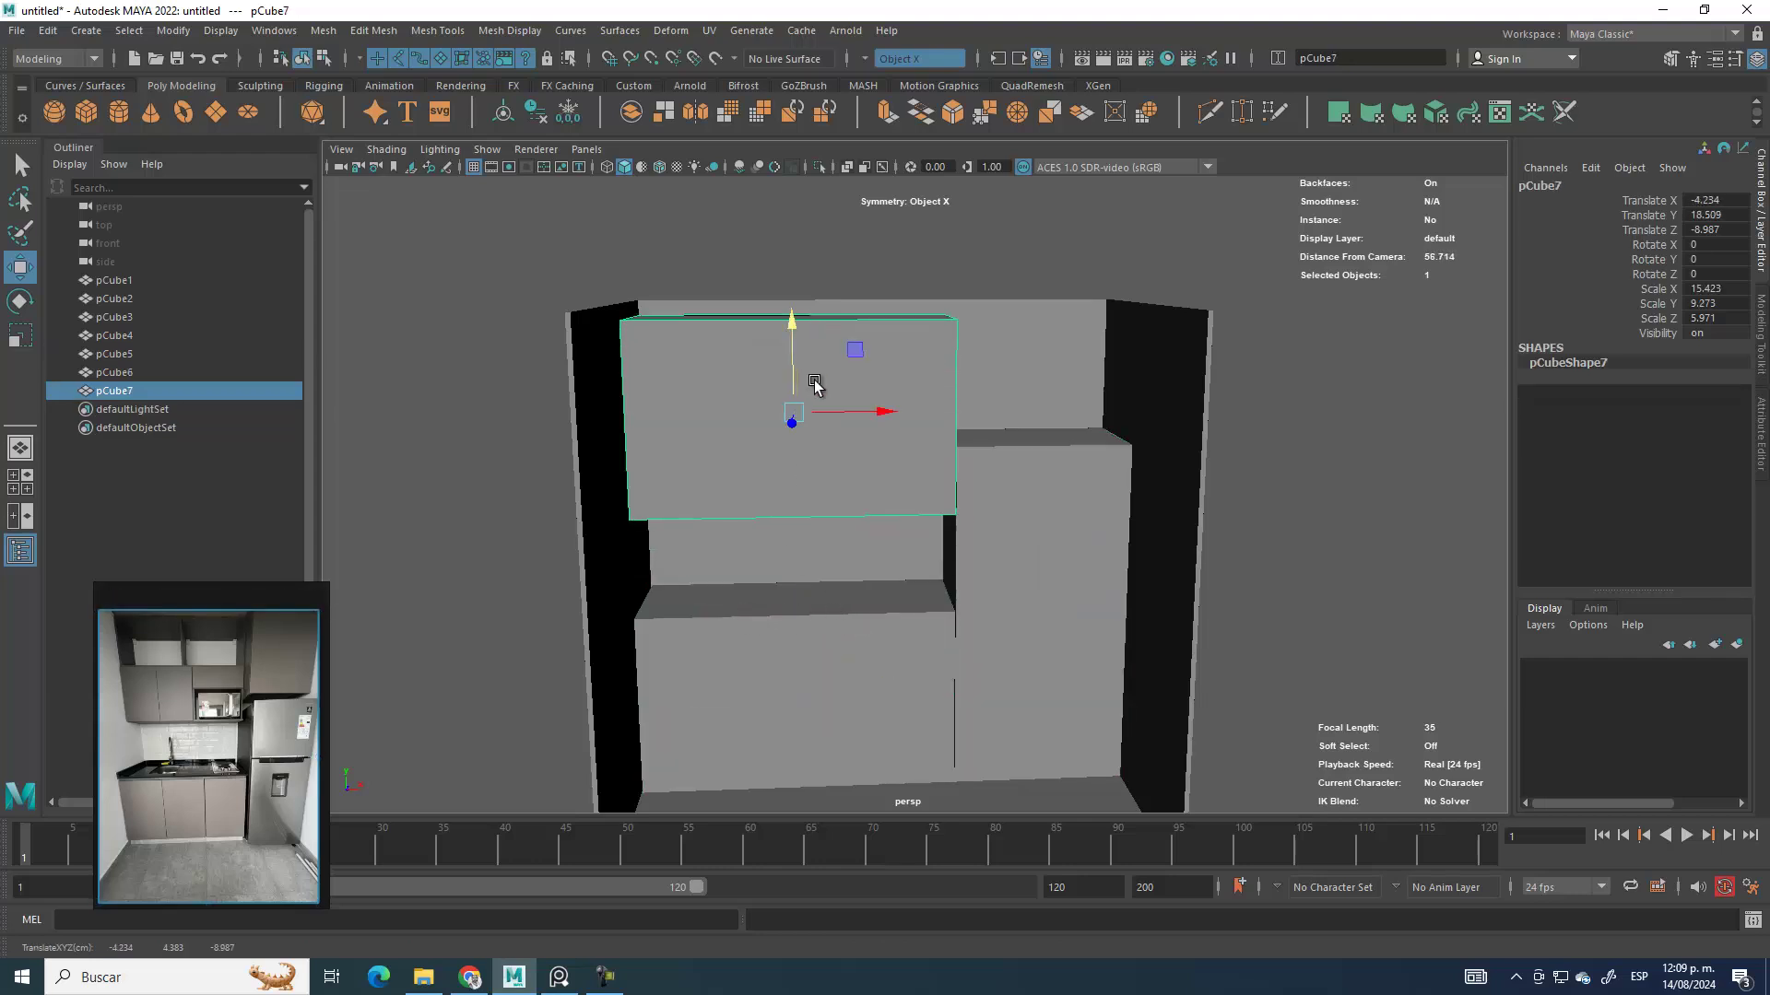
left_click_drag(821, 423, 848, 506, "alt")
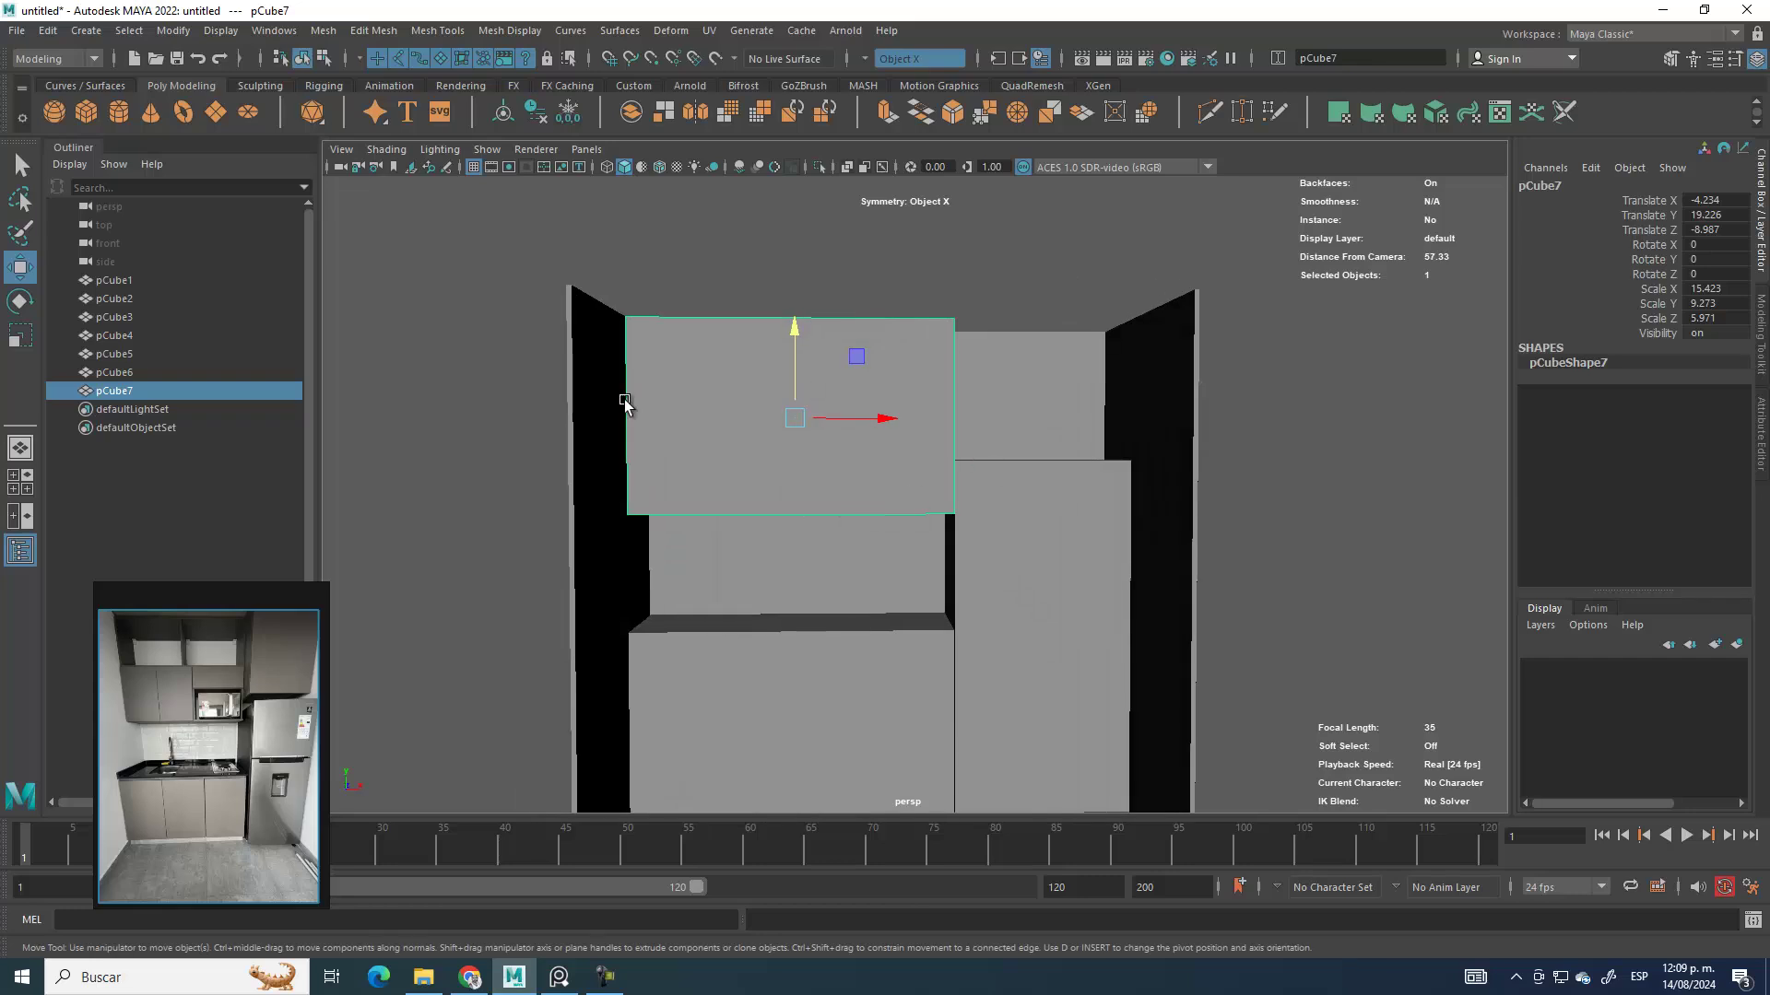
Step: Flatten the upper copy to a Y scale of about 0.23 and duplicate it vertically to make three stacked shelves
left_click(11, 337)
left_click_drag(794, 375, 798, 442)
left_click(20, 267)
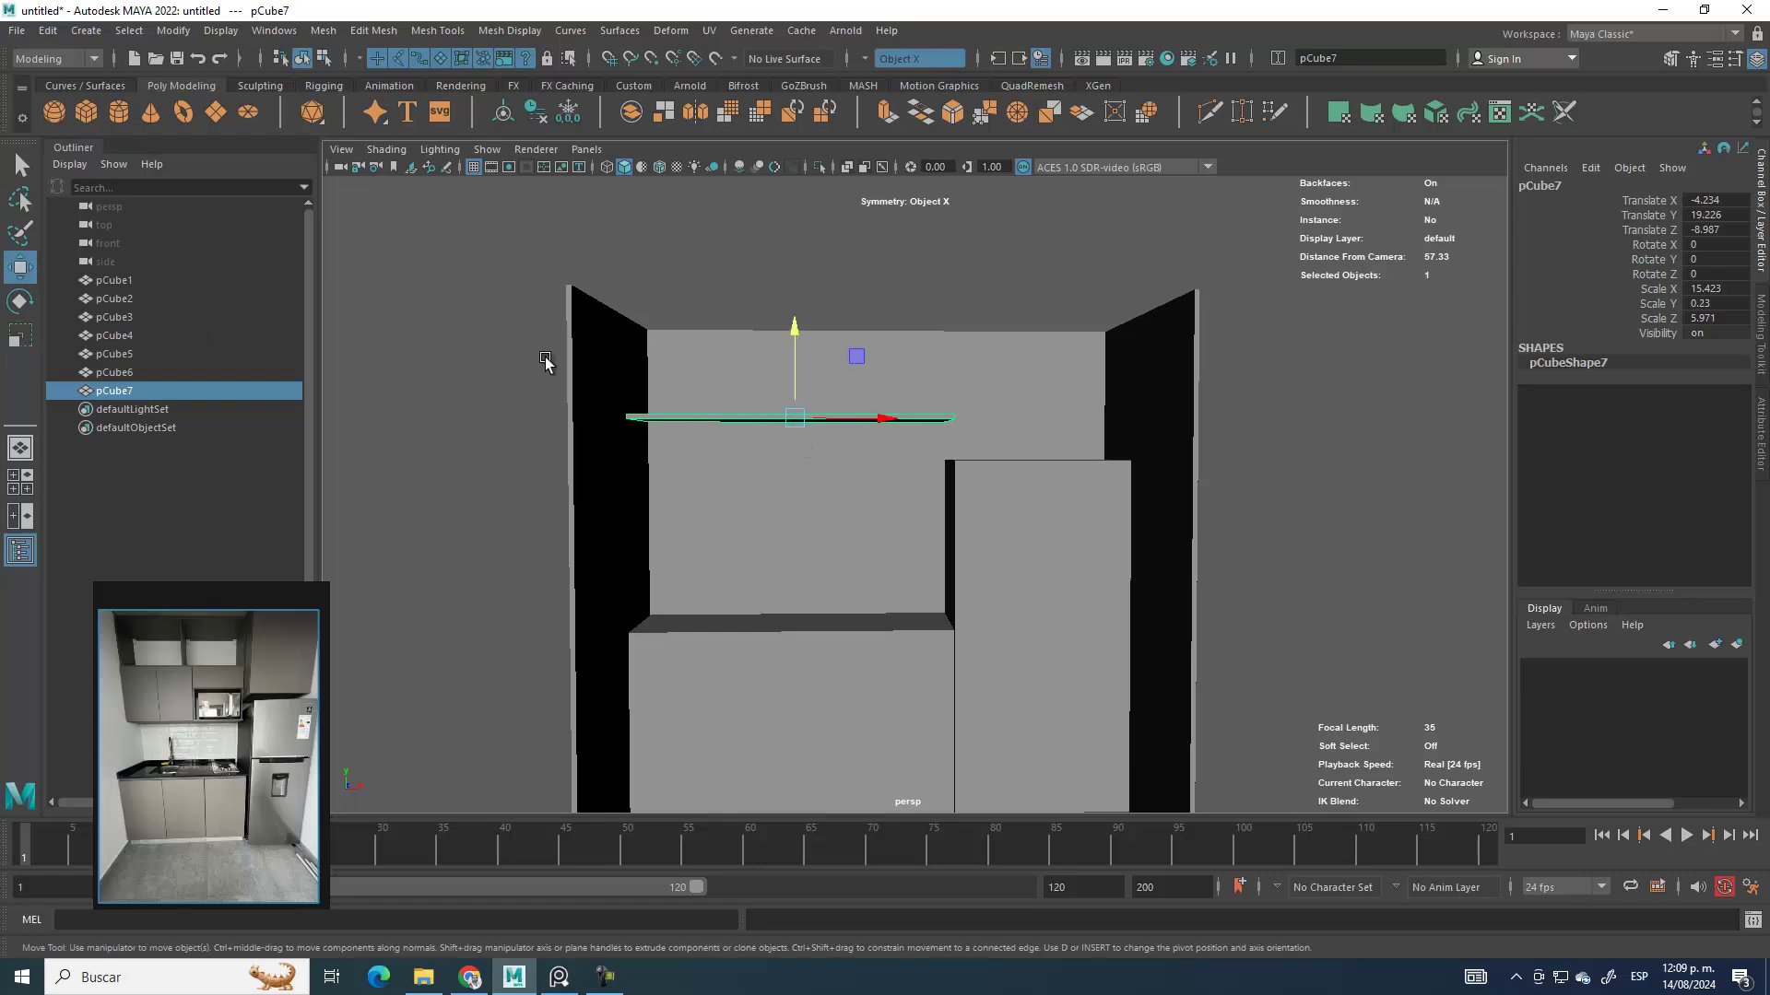
mouse_move(788, 372)
left_mouse_down()
mouse_move(784, 285)
mouse_move(799, 462)
mouse_move(793, 377)
left_mouse_up()
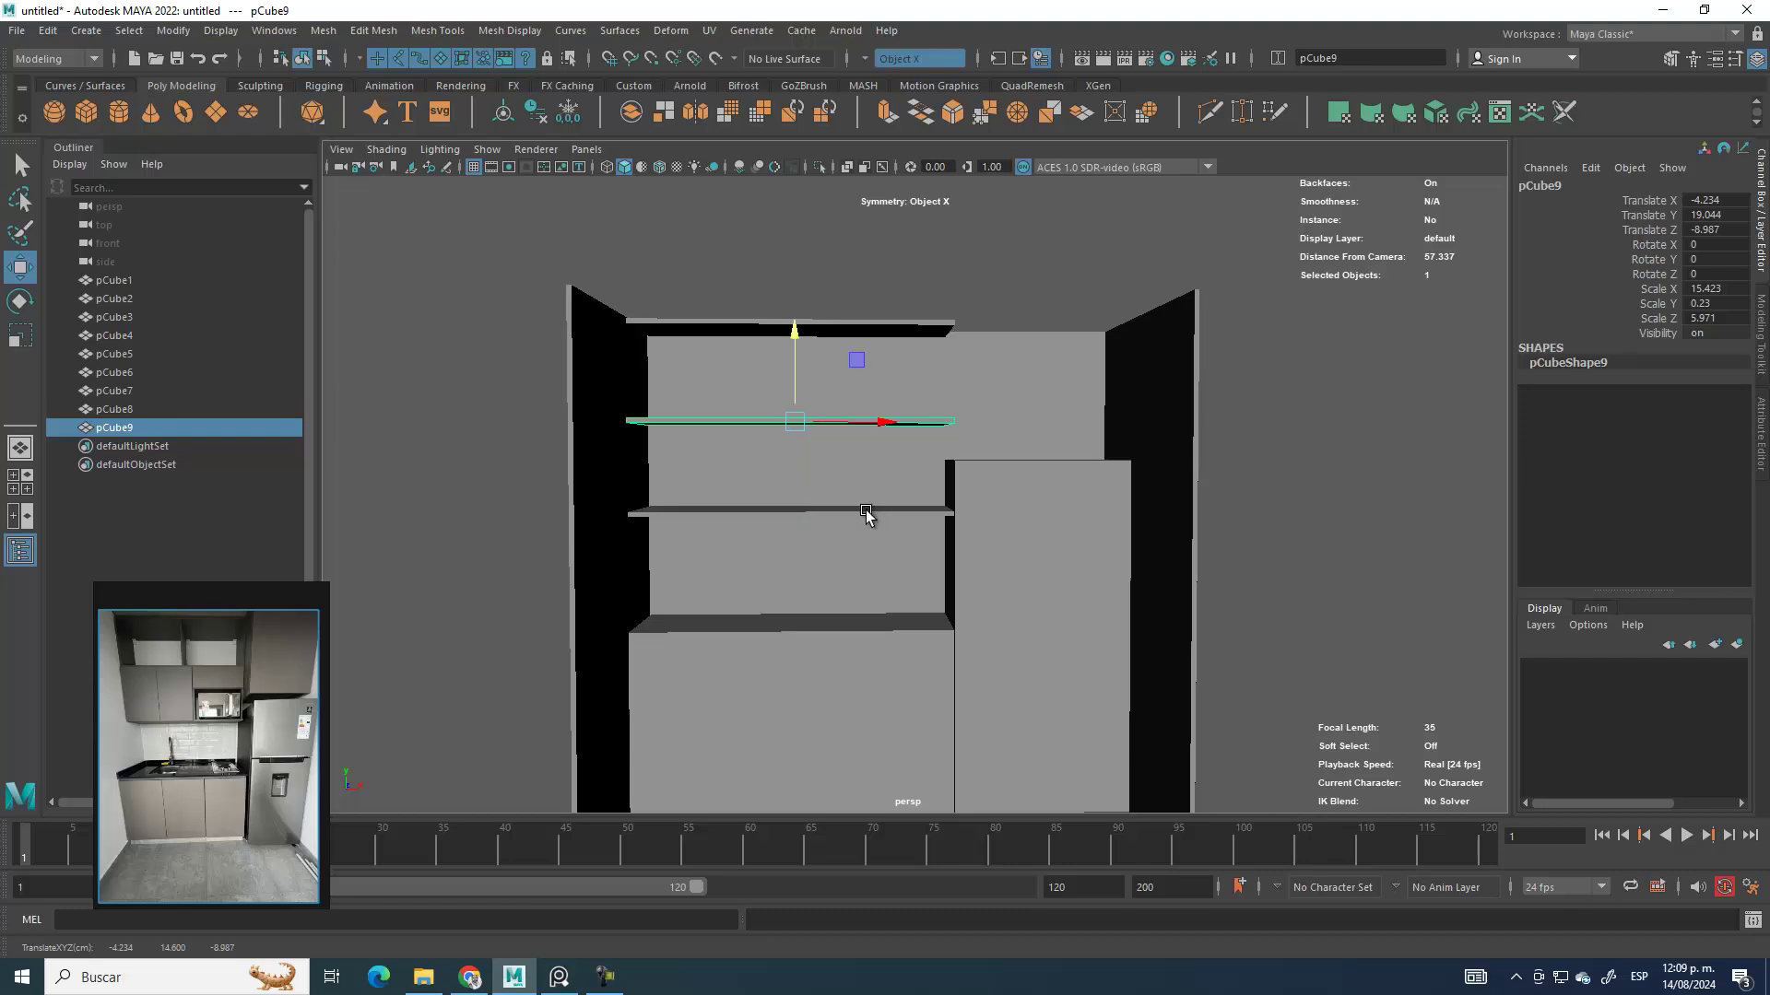
Step: Lower the base cabinet block to a height of about 7.86 and reposition it at about Y 4.06 on the floor
middle_click_drag(829, 680, 862, 506, "alt")
left_click(772, 497)
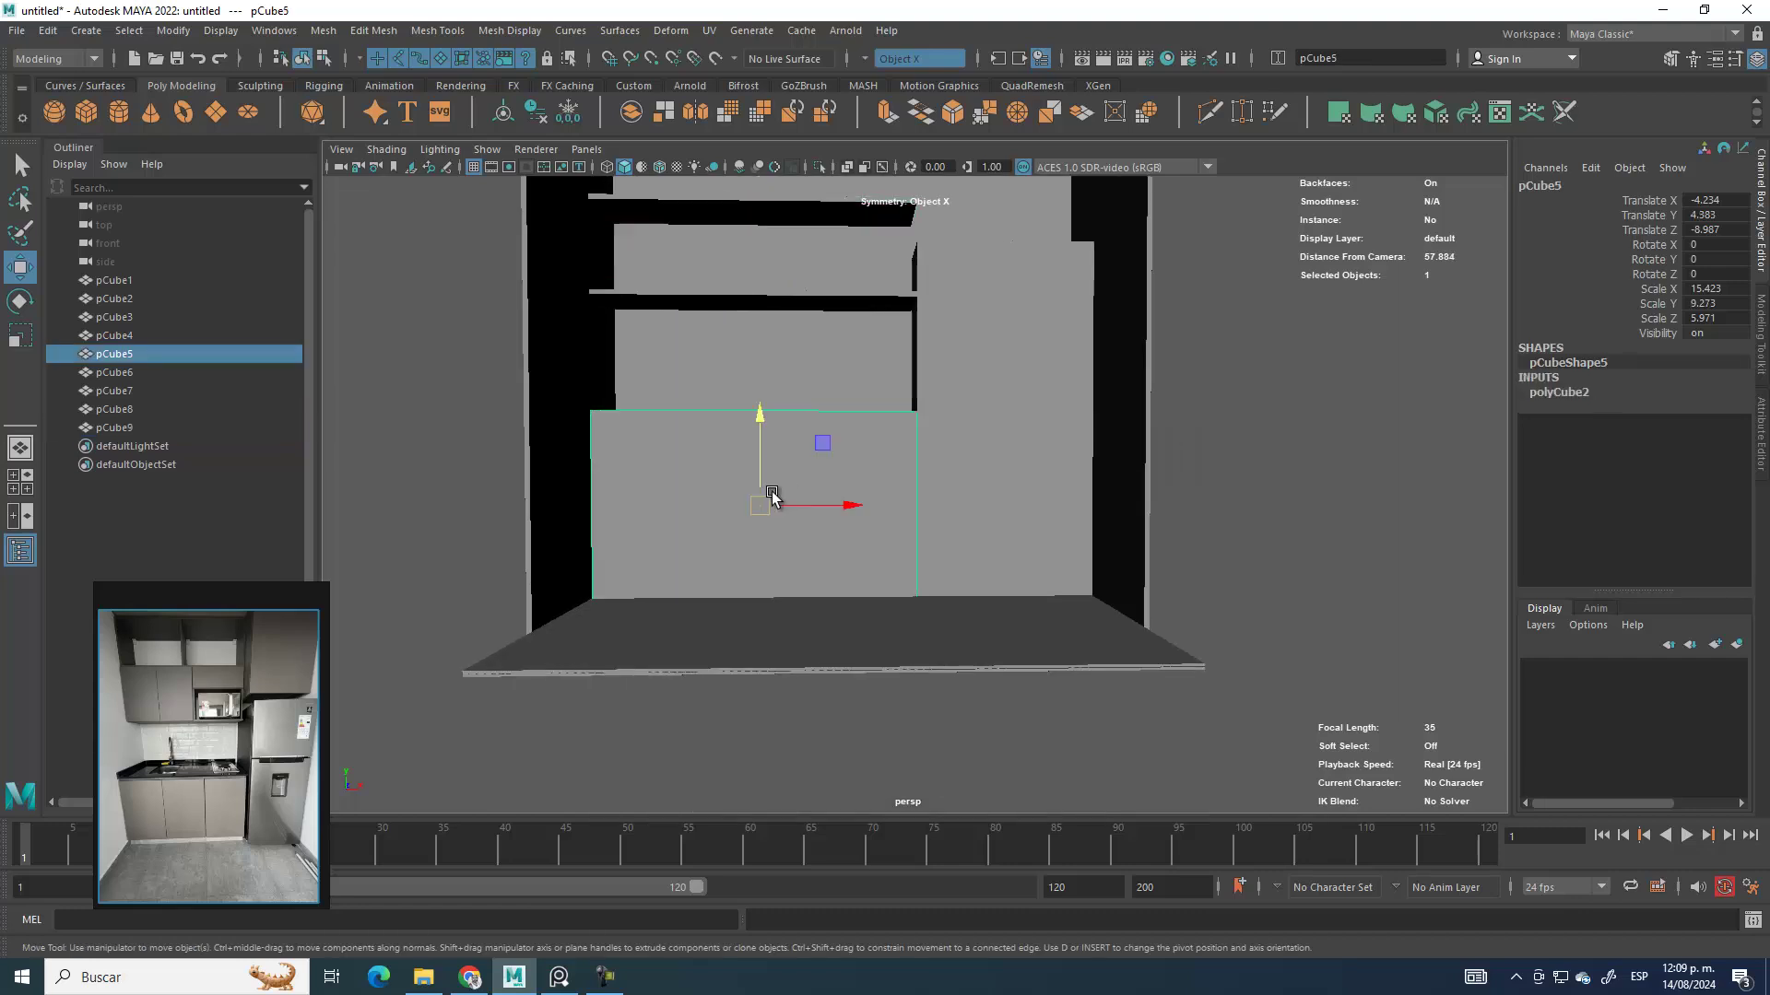
left_click(22, 345)
left_click_drag(885, 572, 755, 427, "alt")
left_click(21, 269)
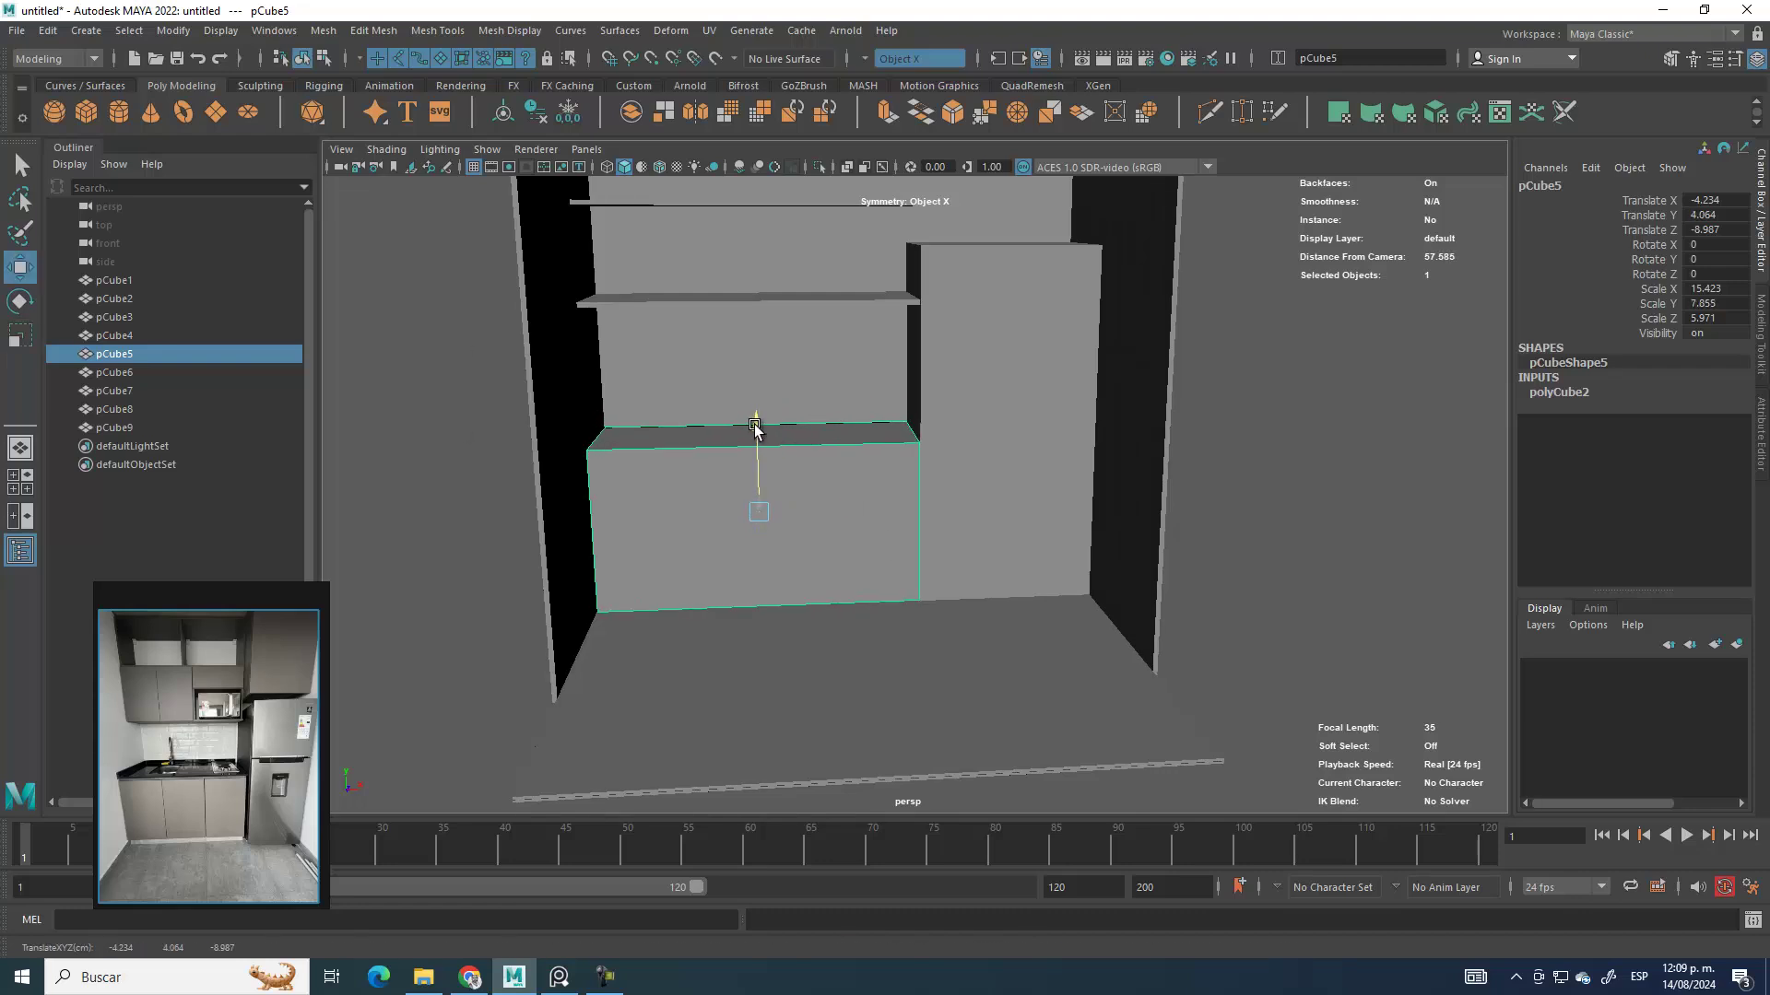
Step: Duplicate the middle shelf forward to about Z -2.88 and rotate the copy 90 degrees about X as a front panel
left_click_drag(932, 434, 825, 507, "alt")
left_click(717, 502)
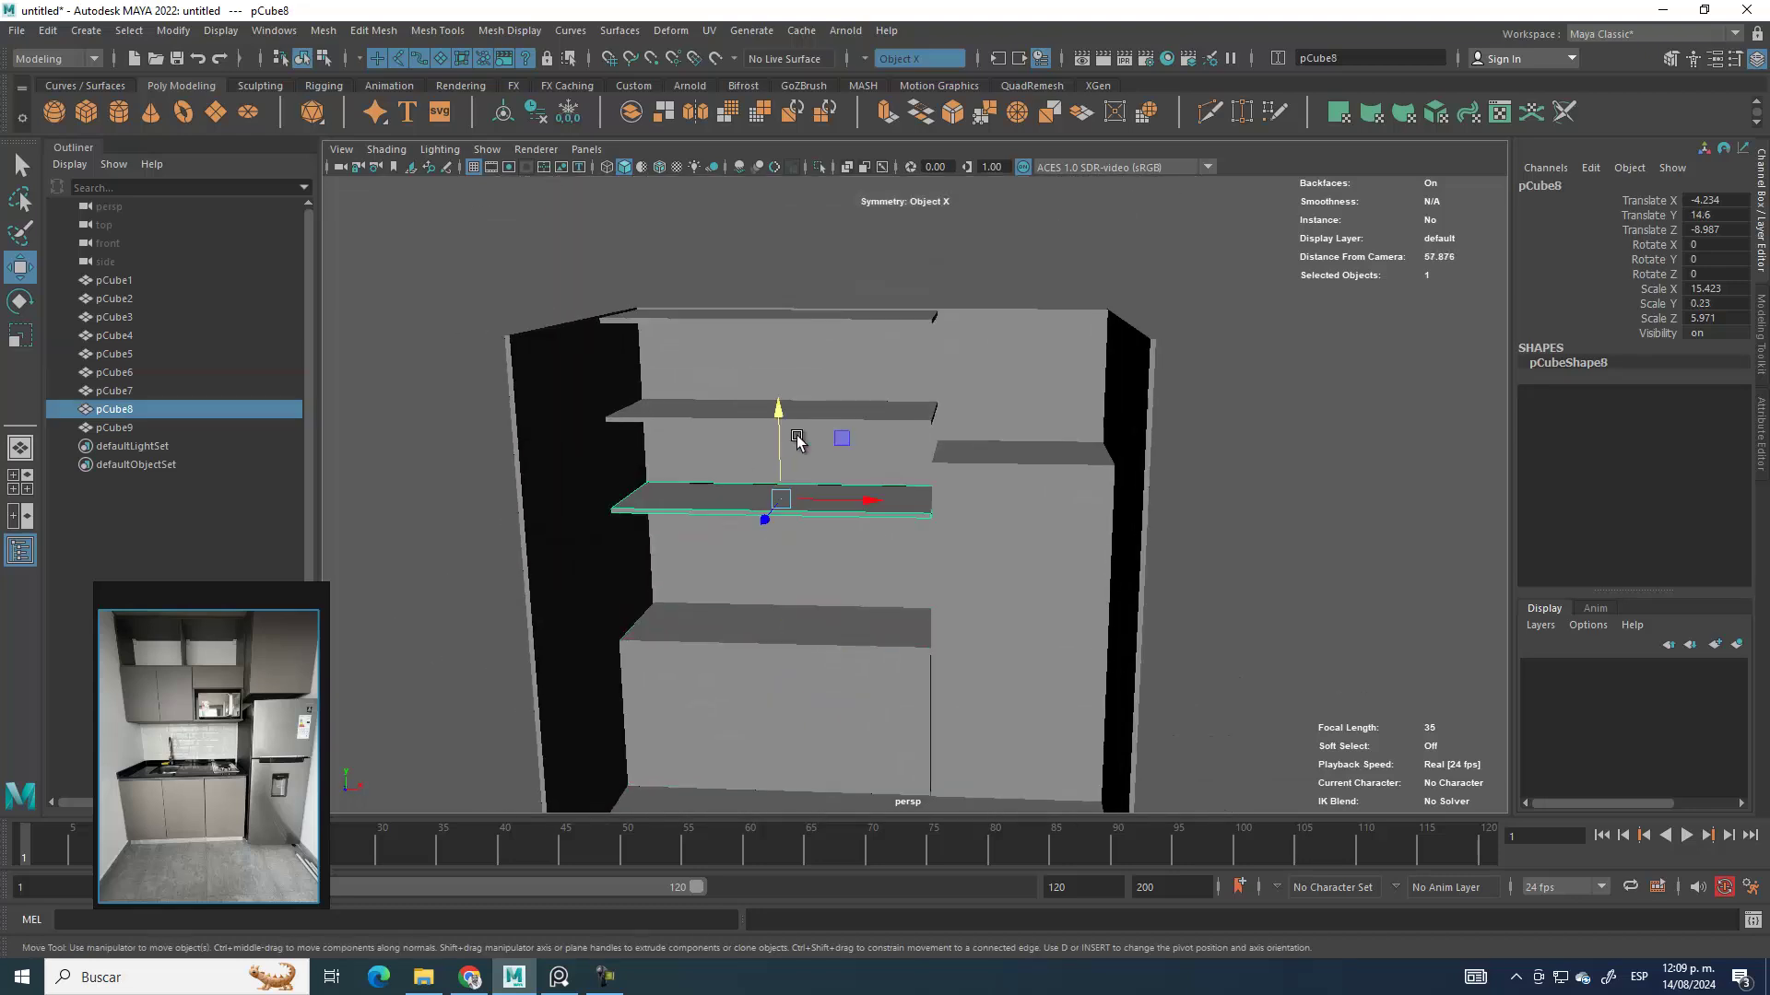
left_click(816, 410, "shift")
mouse_move(815, 411)
left_mouse_down("alt")
mouse_move(916, 517)
mouse_move(761, 405)
mouse_move(672, 474)
left_mouse_up("alt")
left_click(908, 446)
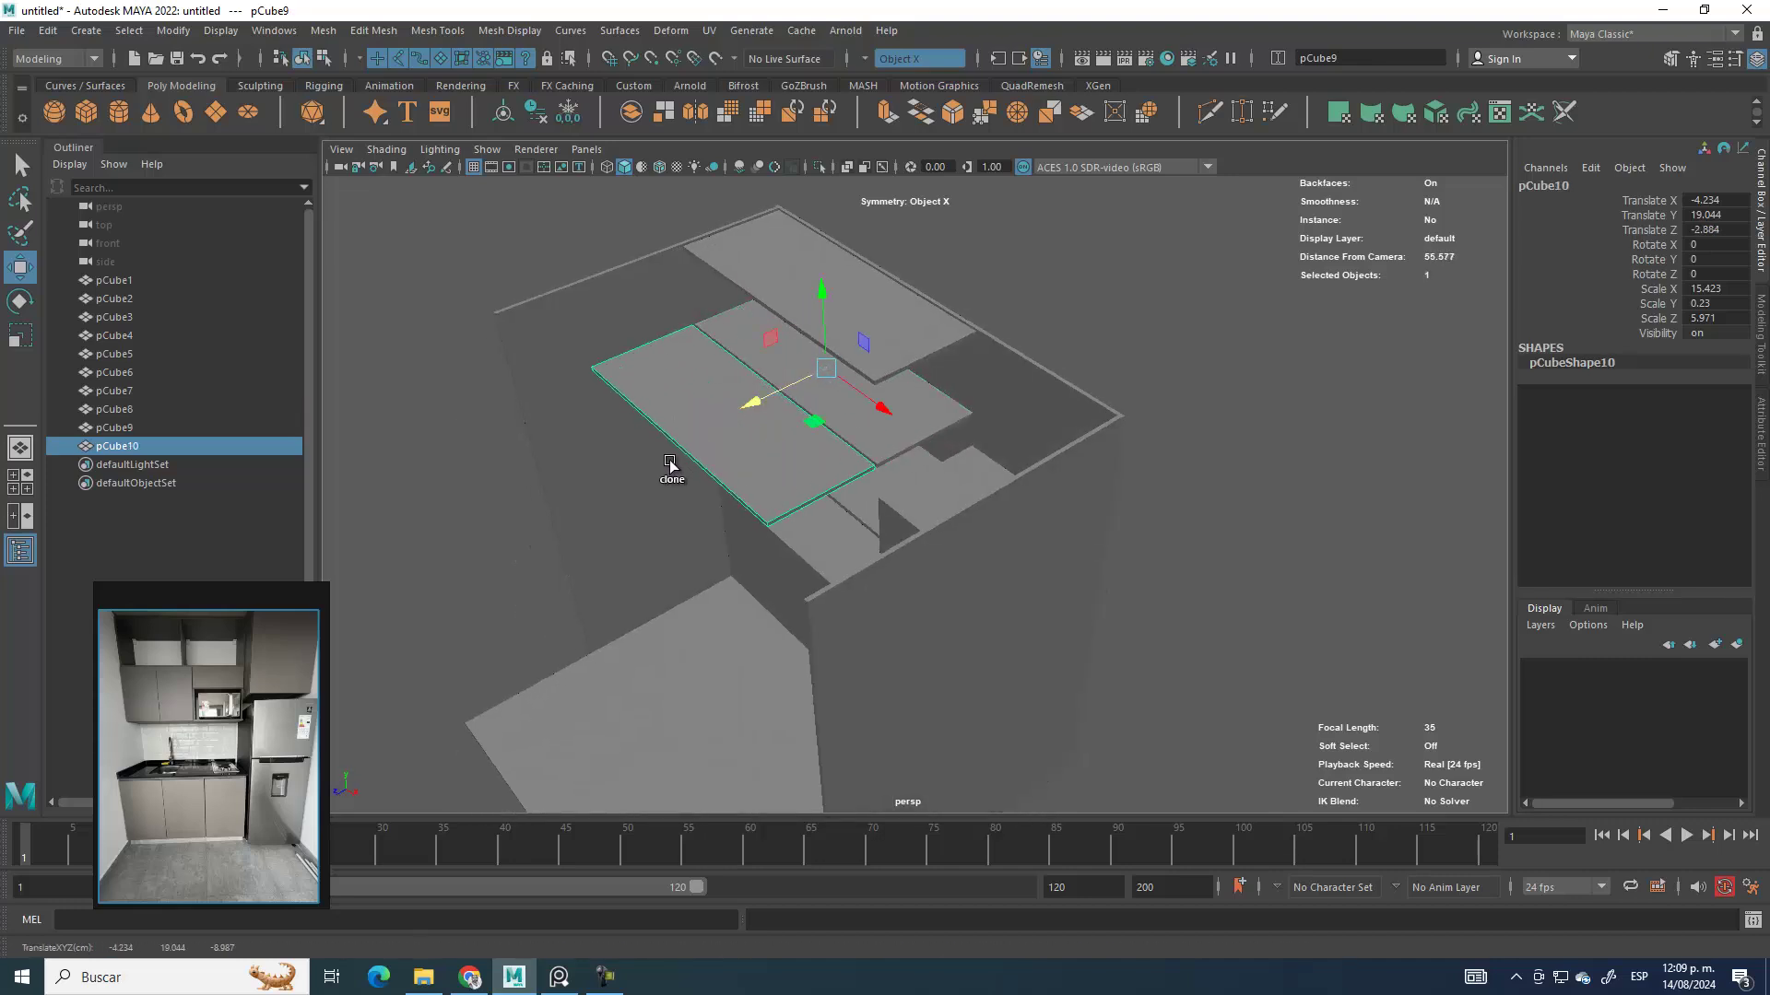
key("e")
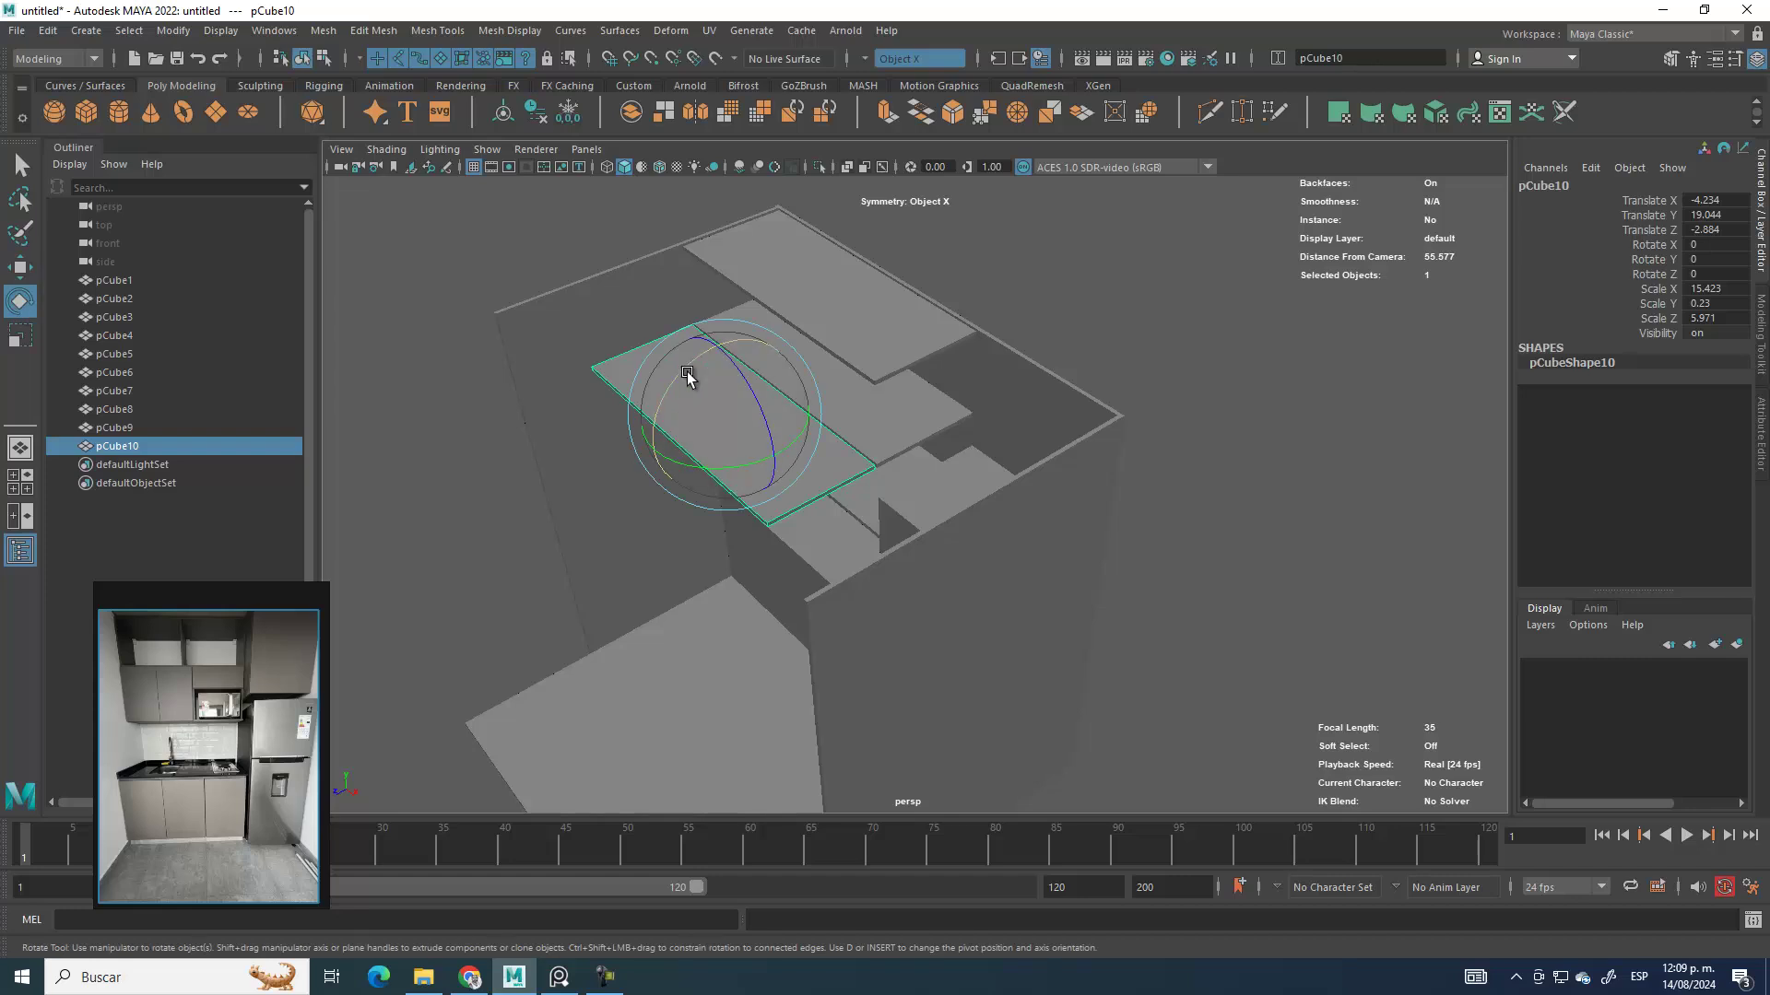
left_click_drag(682, 381, 659, 485)
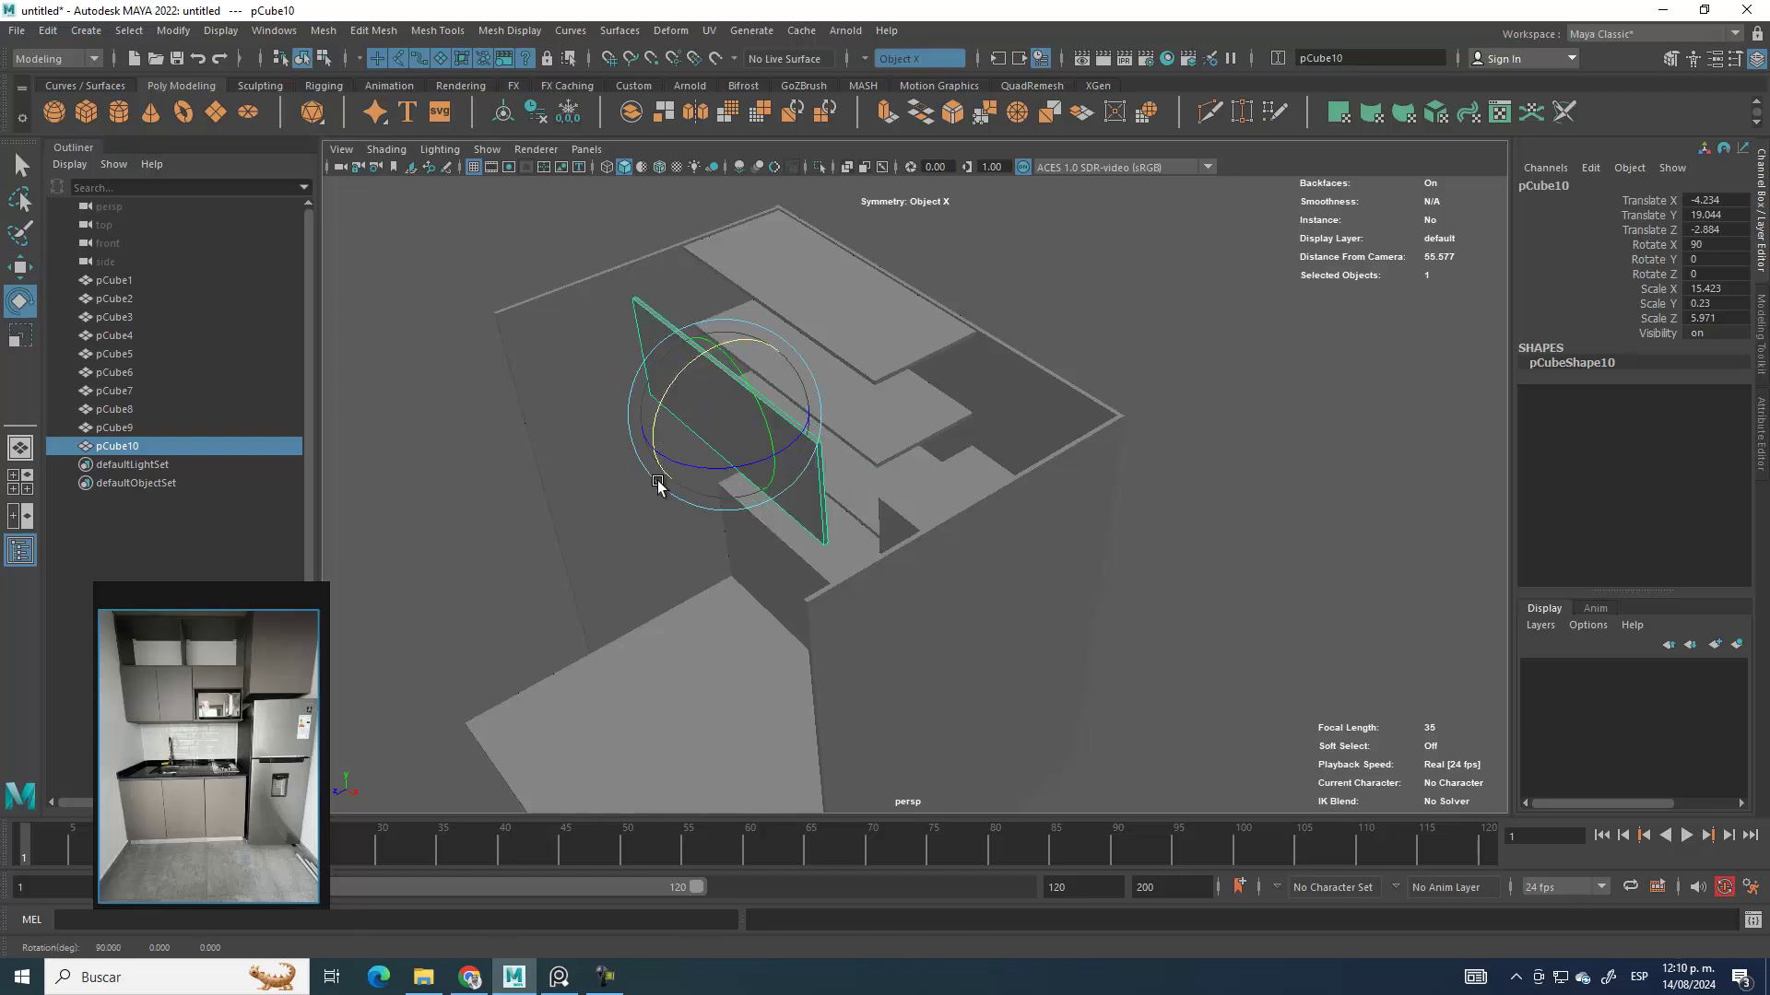
Step: Display the front view full size in wireframe with its grid hidden
left_click(21, 268)
left_click_drag(862, 405, 983, 348, "alt")
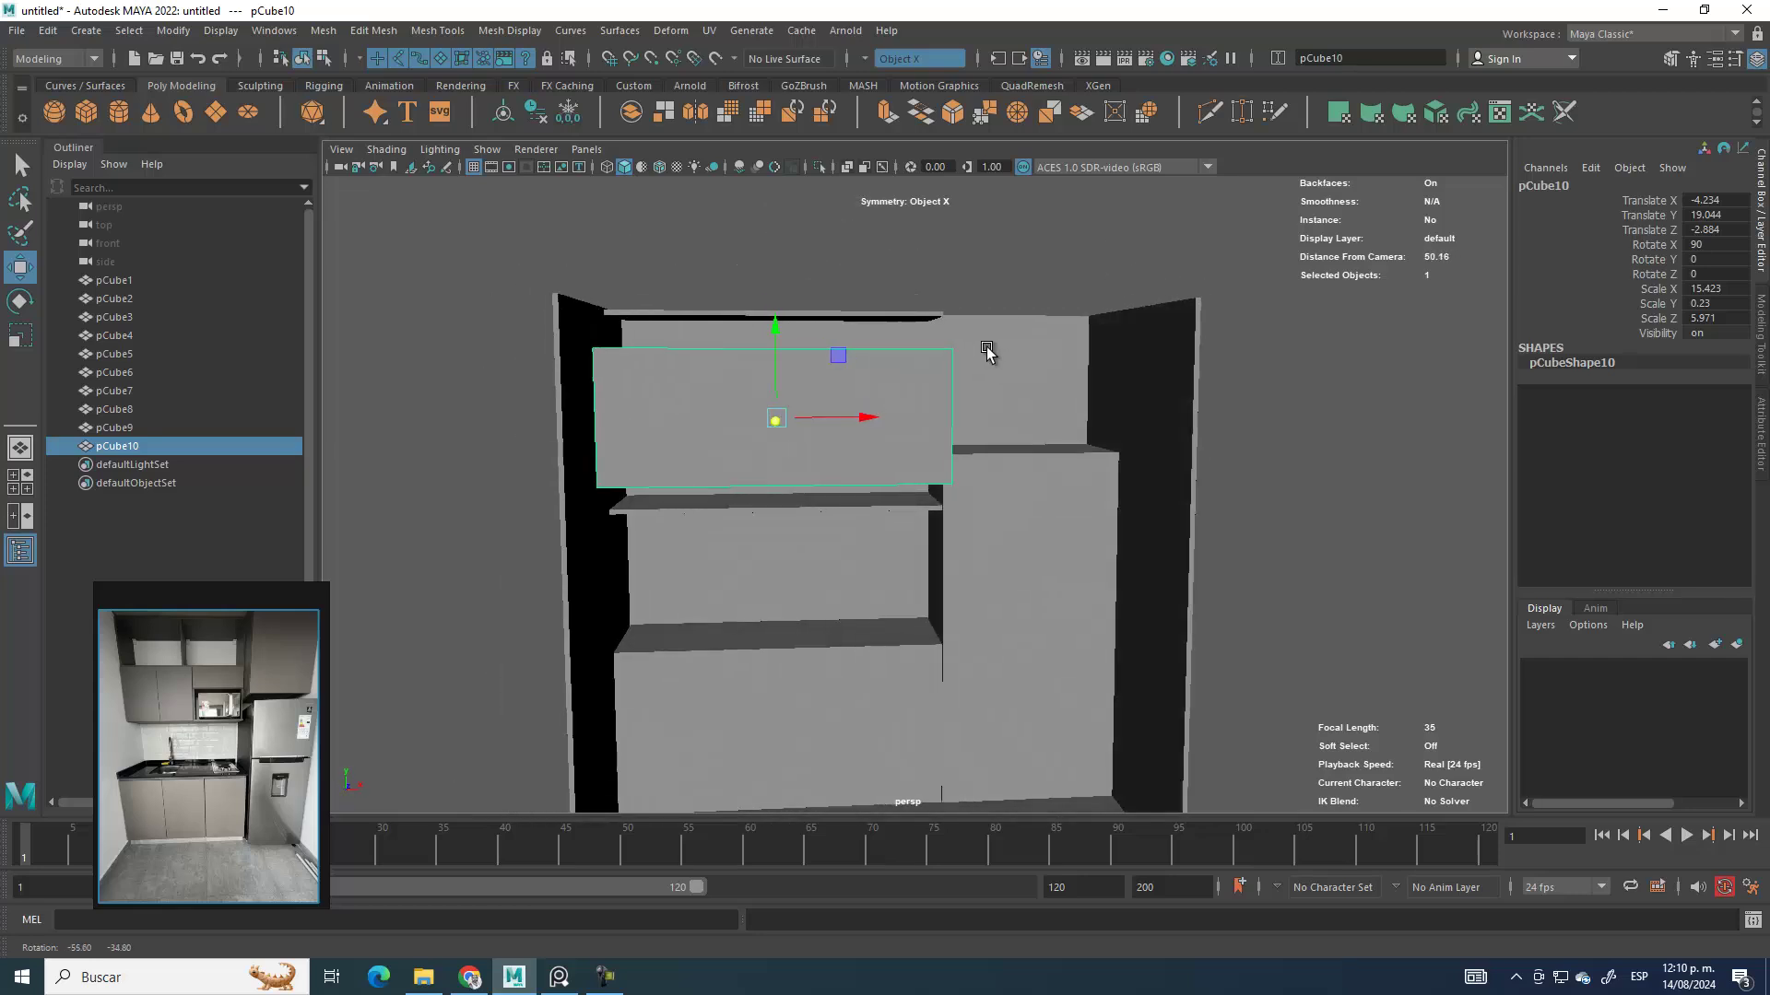
key("space")
key("space")
key("space")
scroll(683, 671, "down", 4)
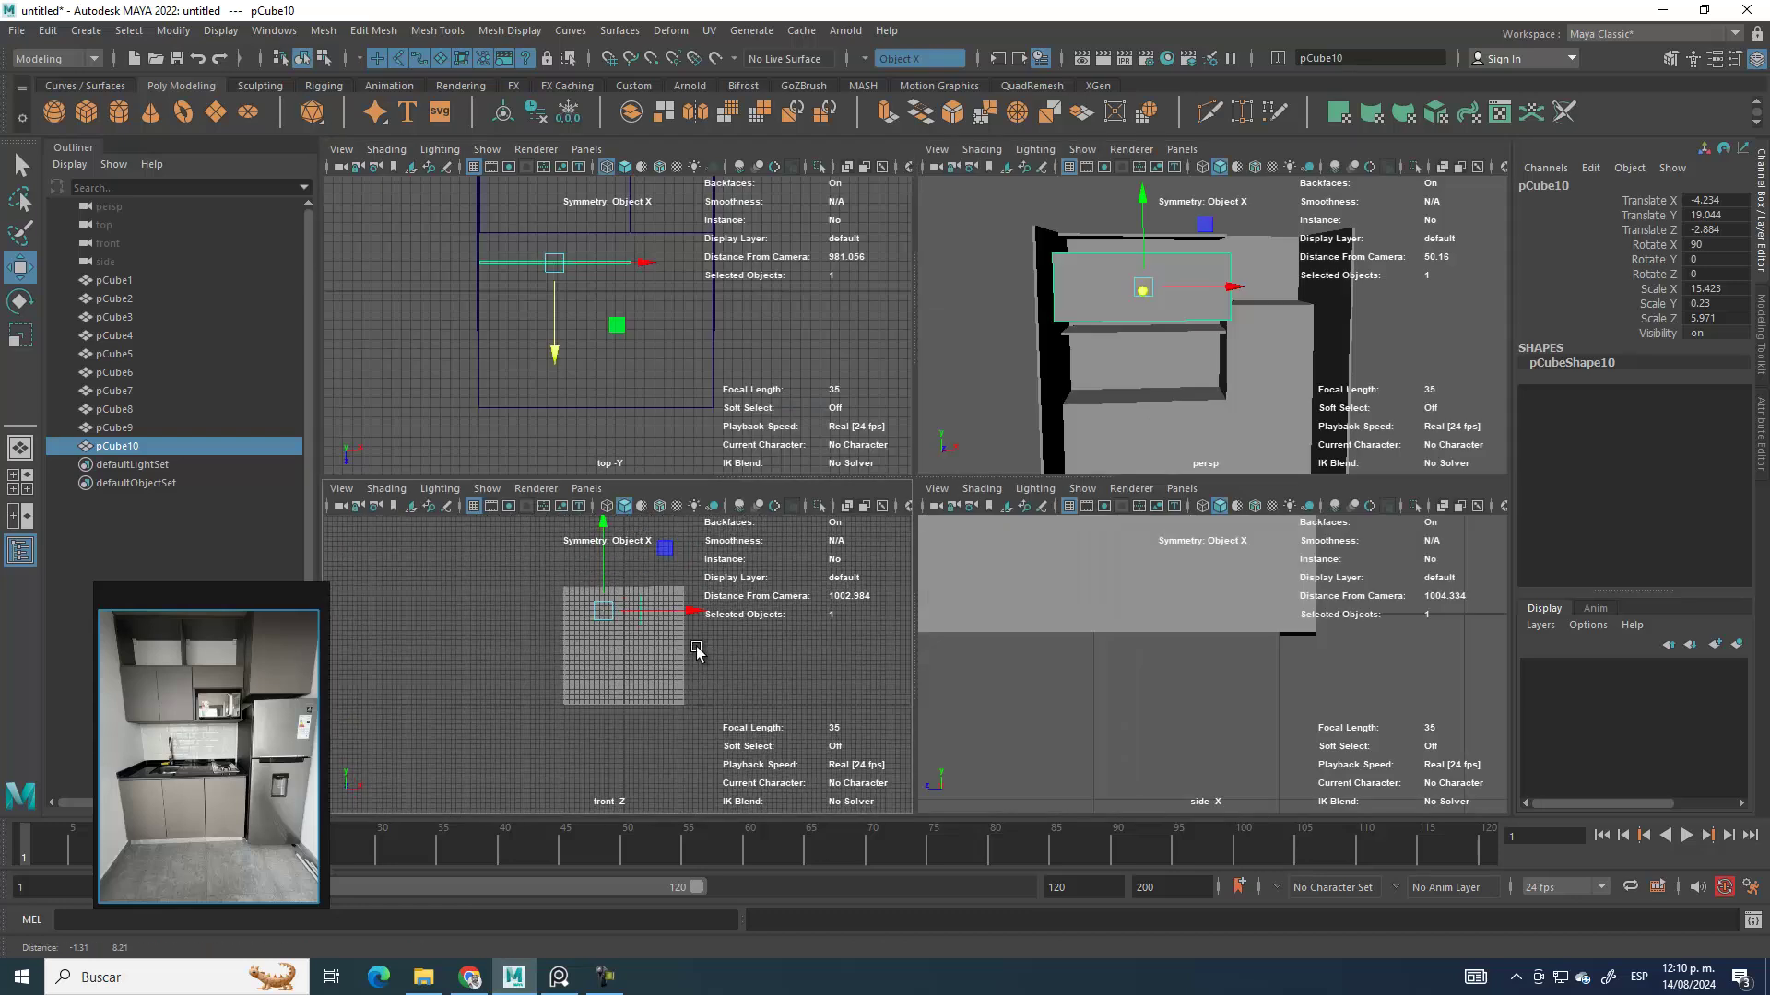
scroll(682, 645, "up", 3)
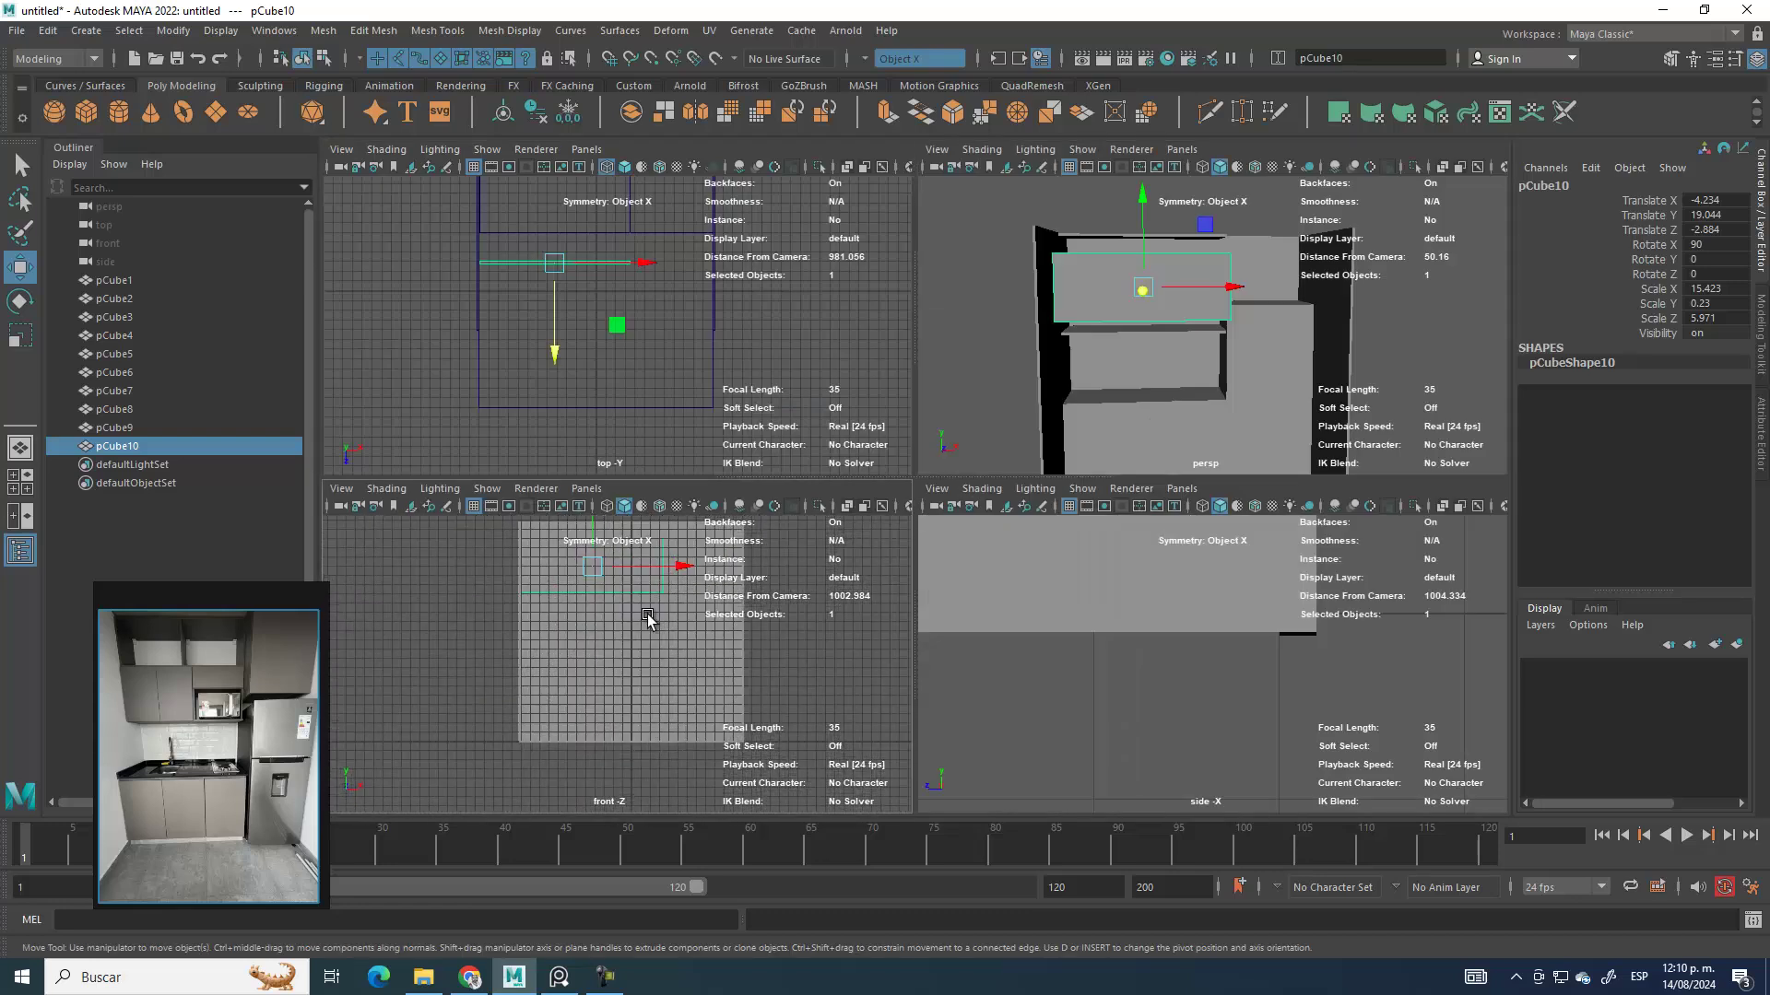
left_click(473, 506)
left_click(607, 506)
middle_click_drag(702, 604, 674, 657, "alt")
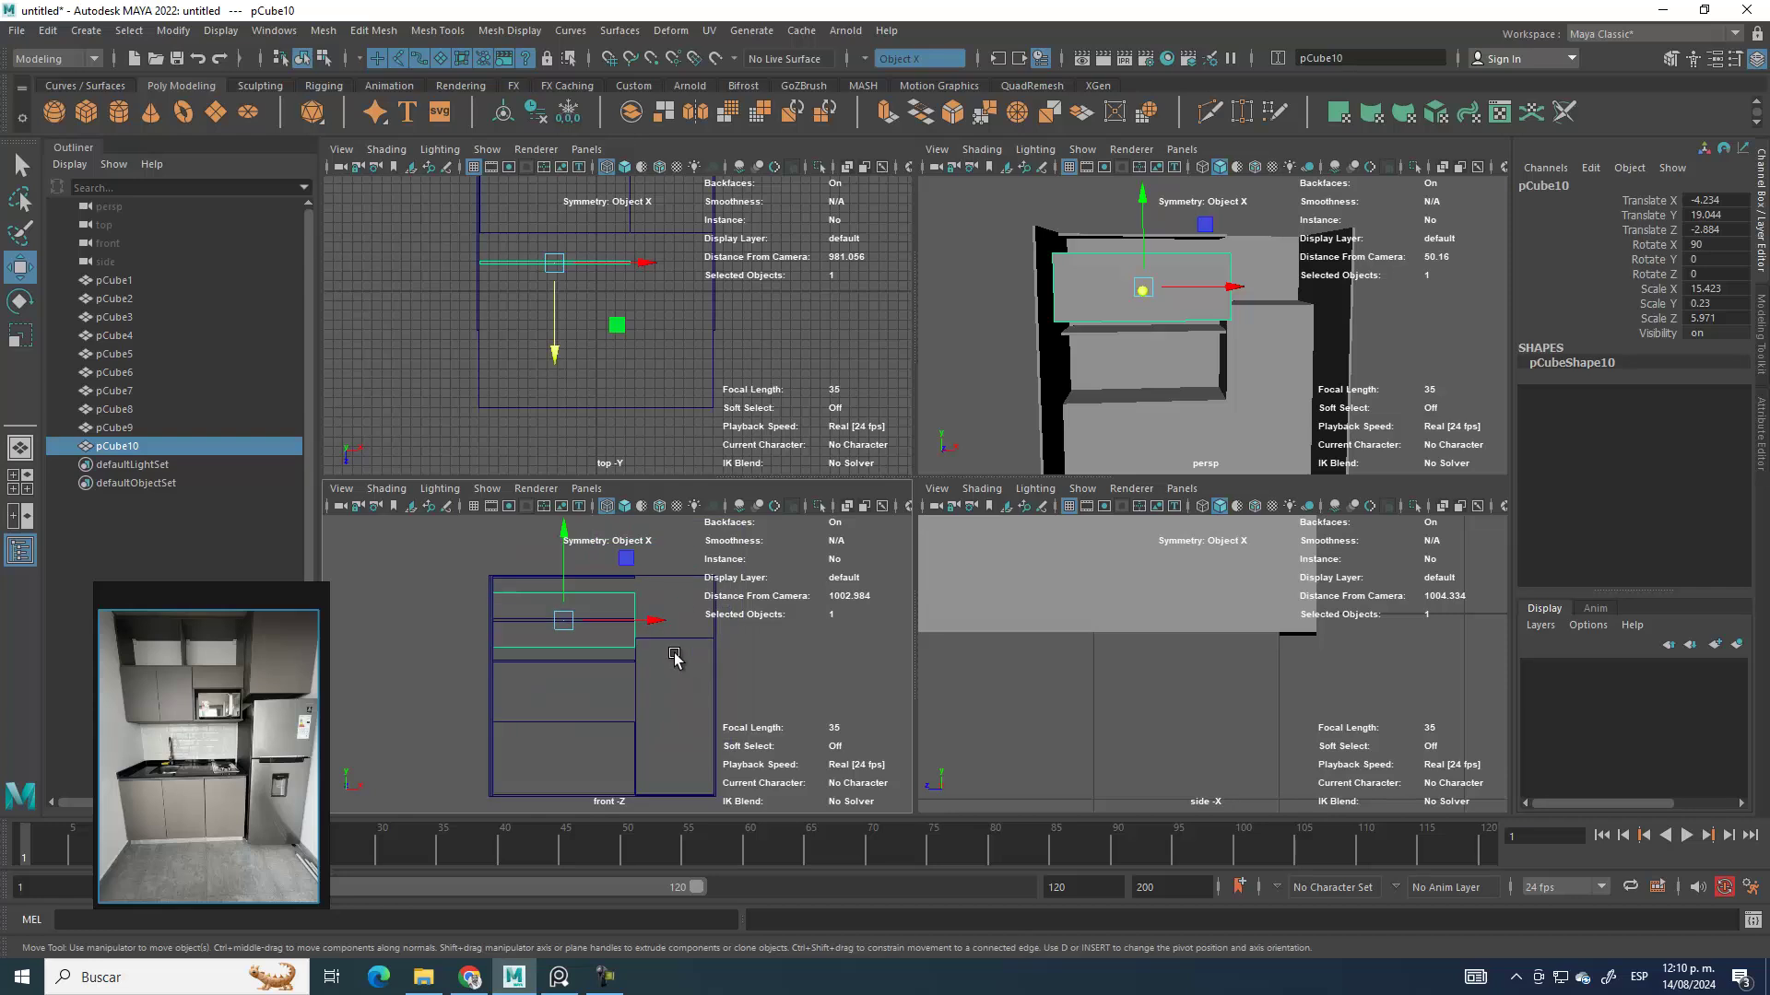
key("space")
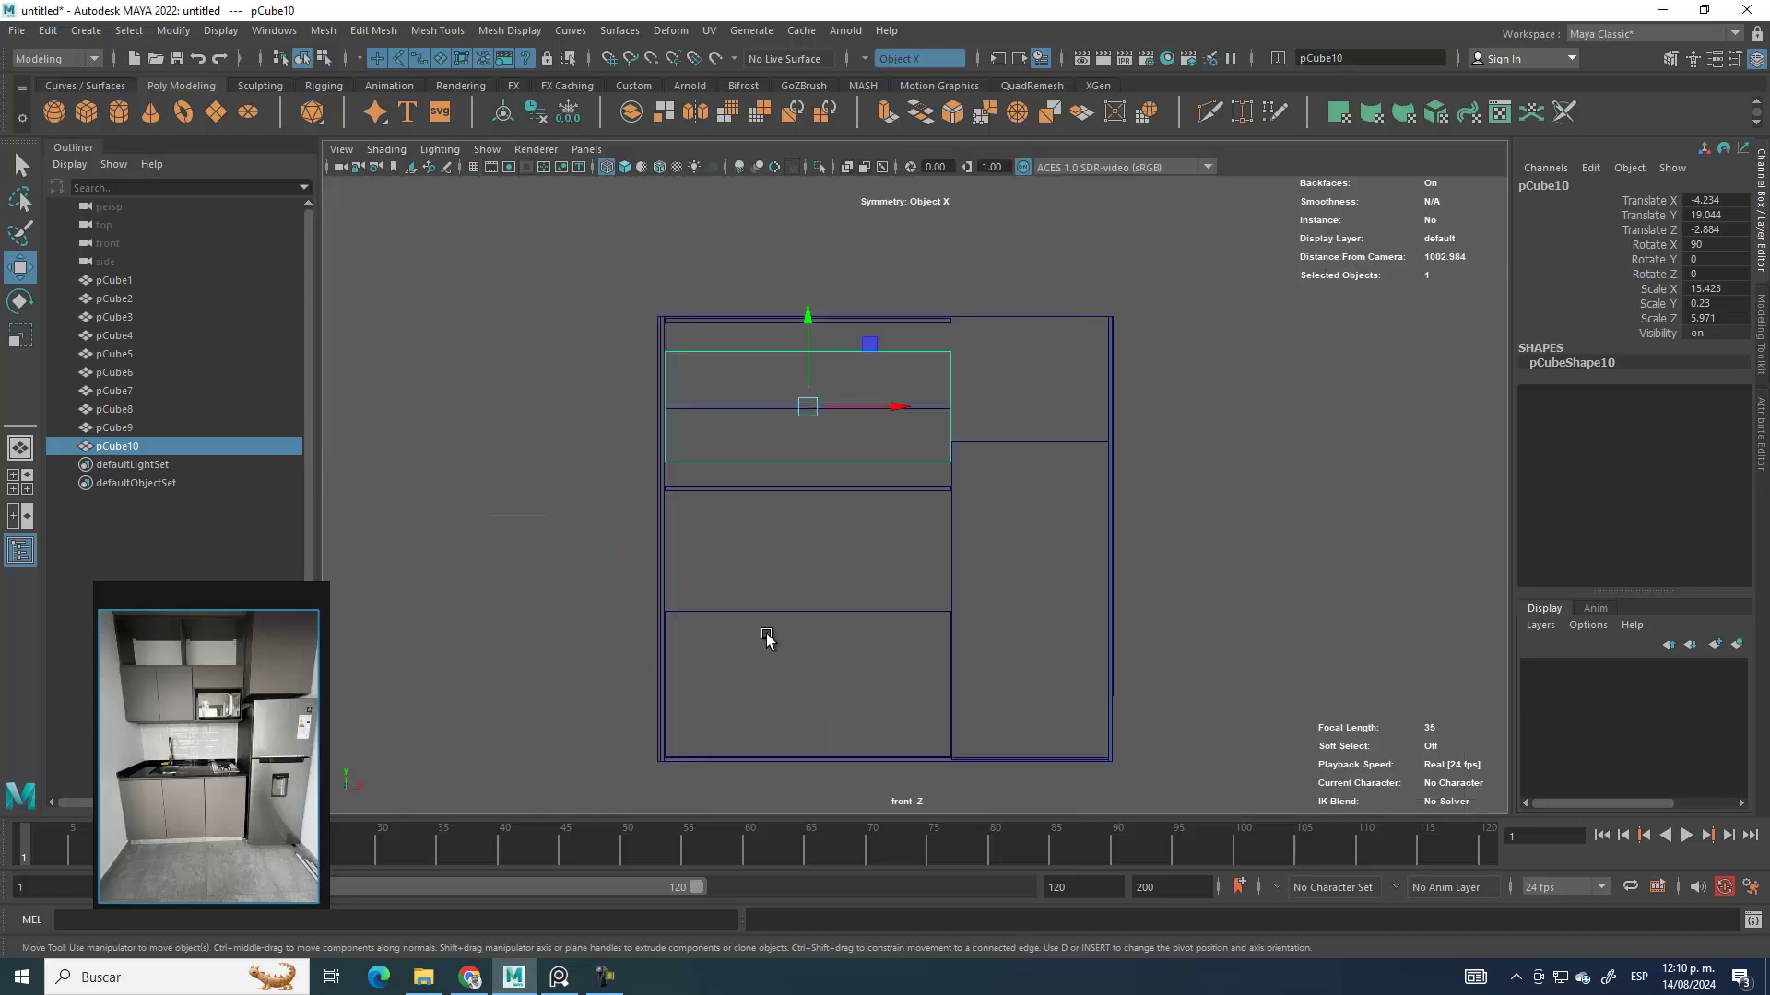
Step: Try smooth shading with wireframe on shaded in the front view, and return to plain wireframe
left_click(626, 170)
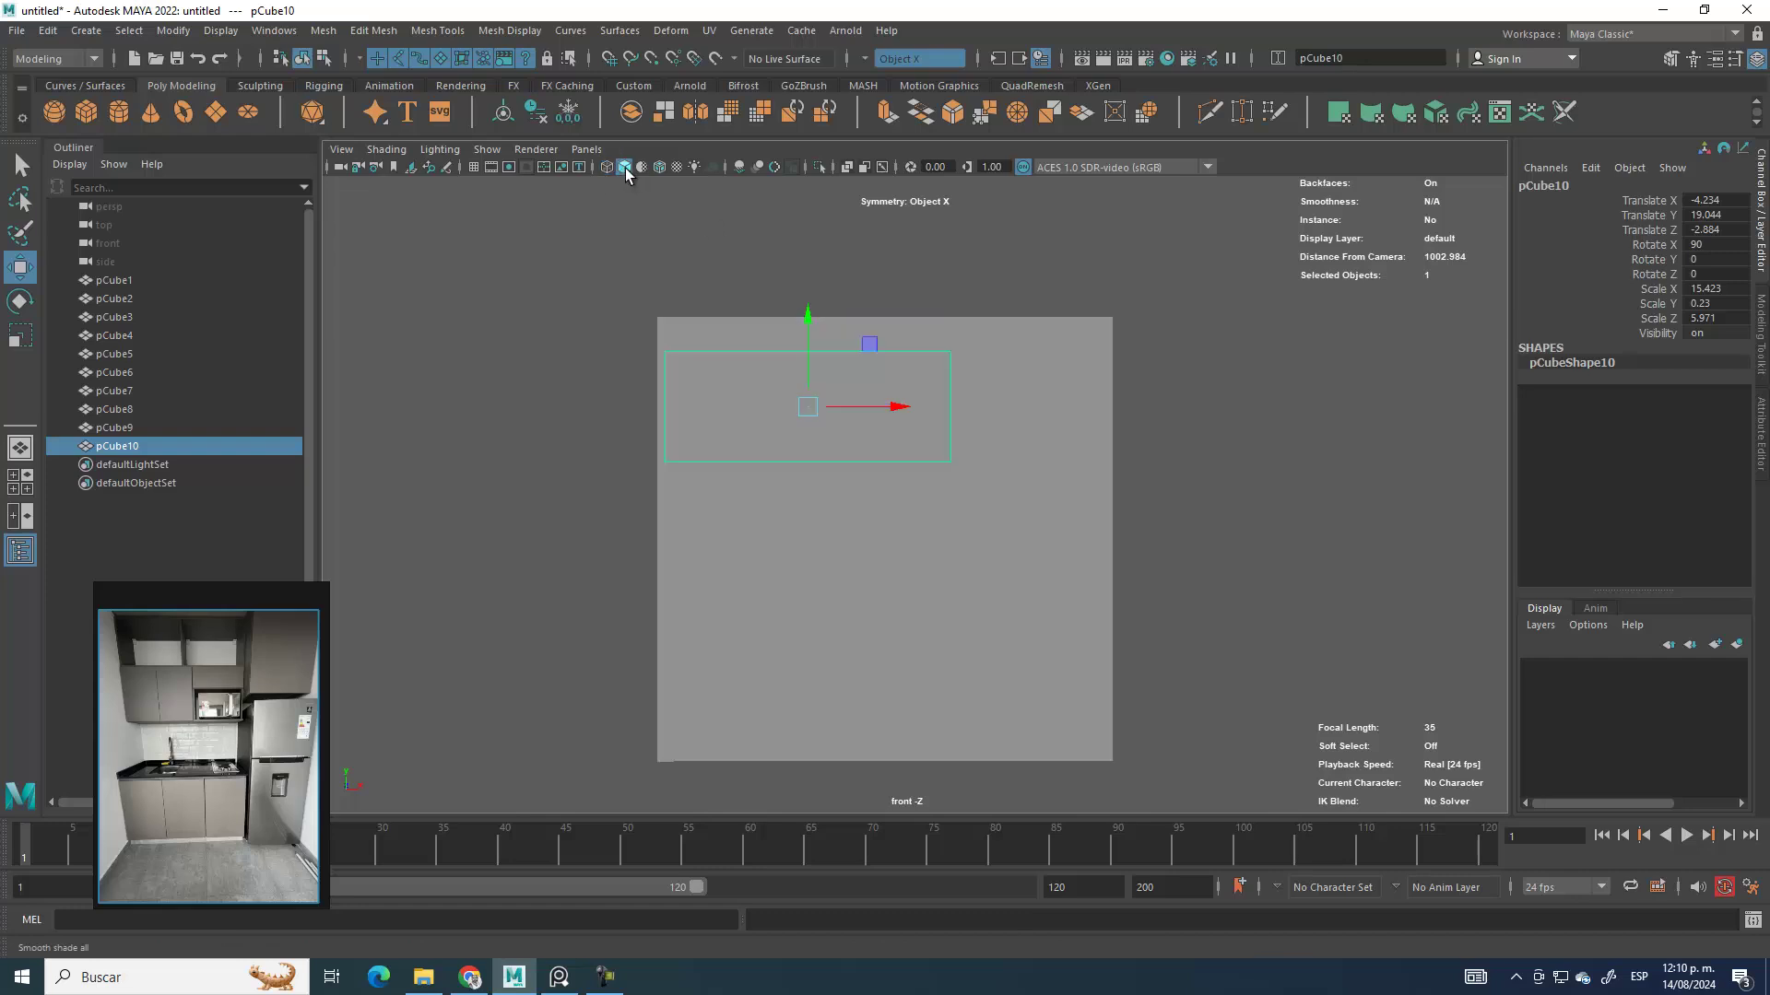
left_click(659, 167)
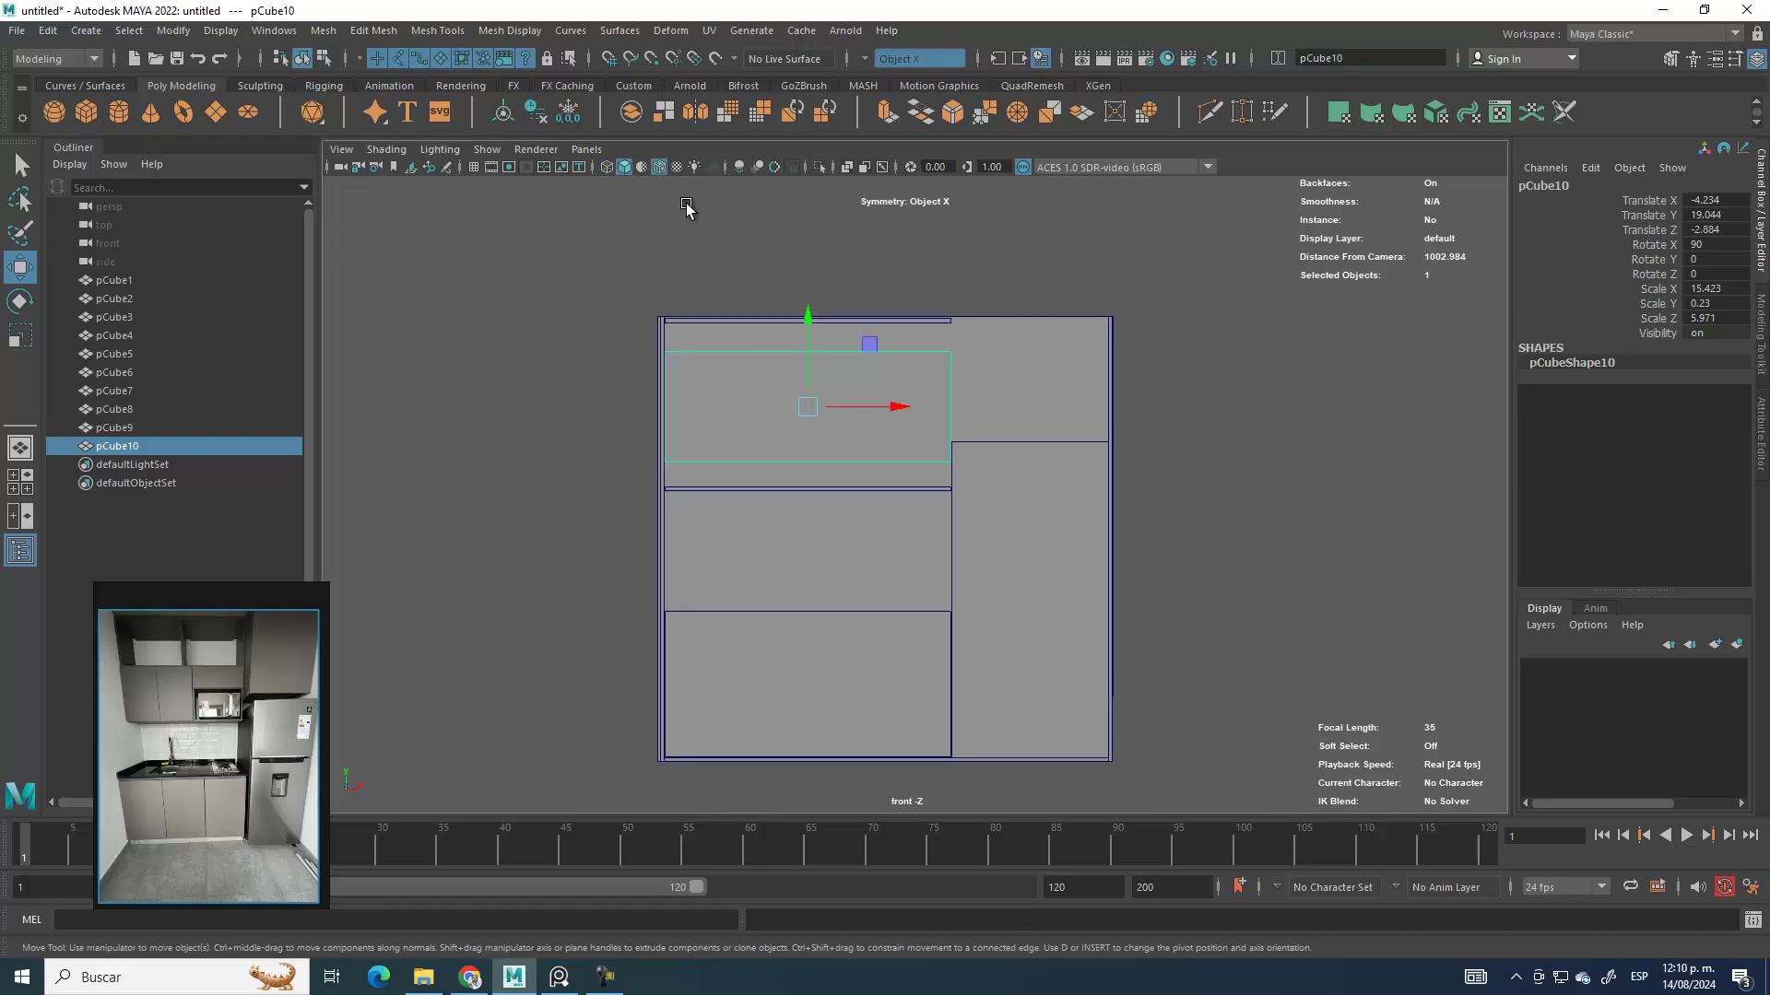
left_click(606, 167)
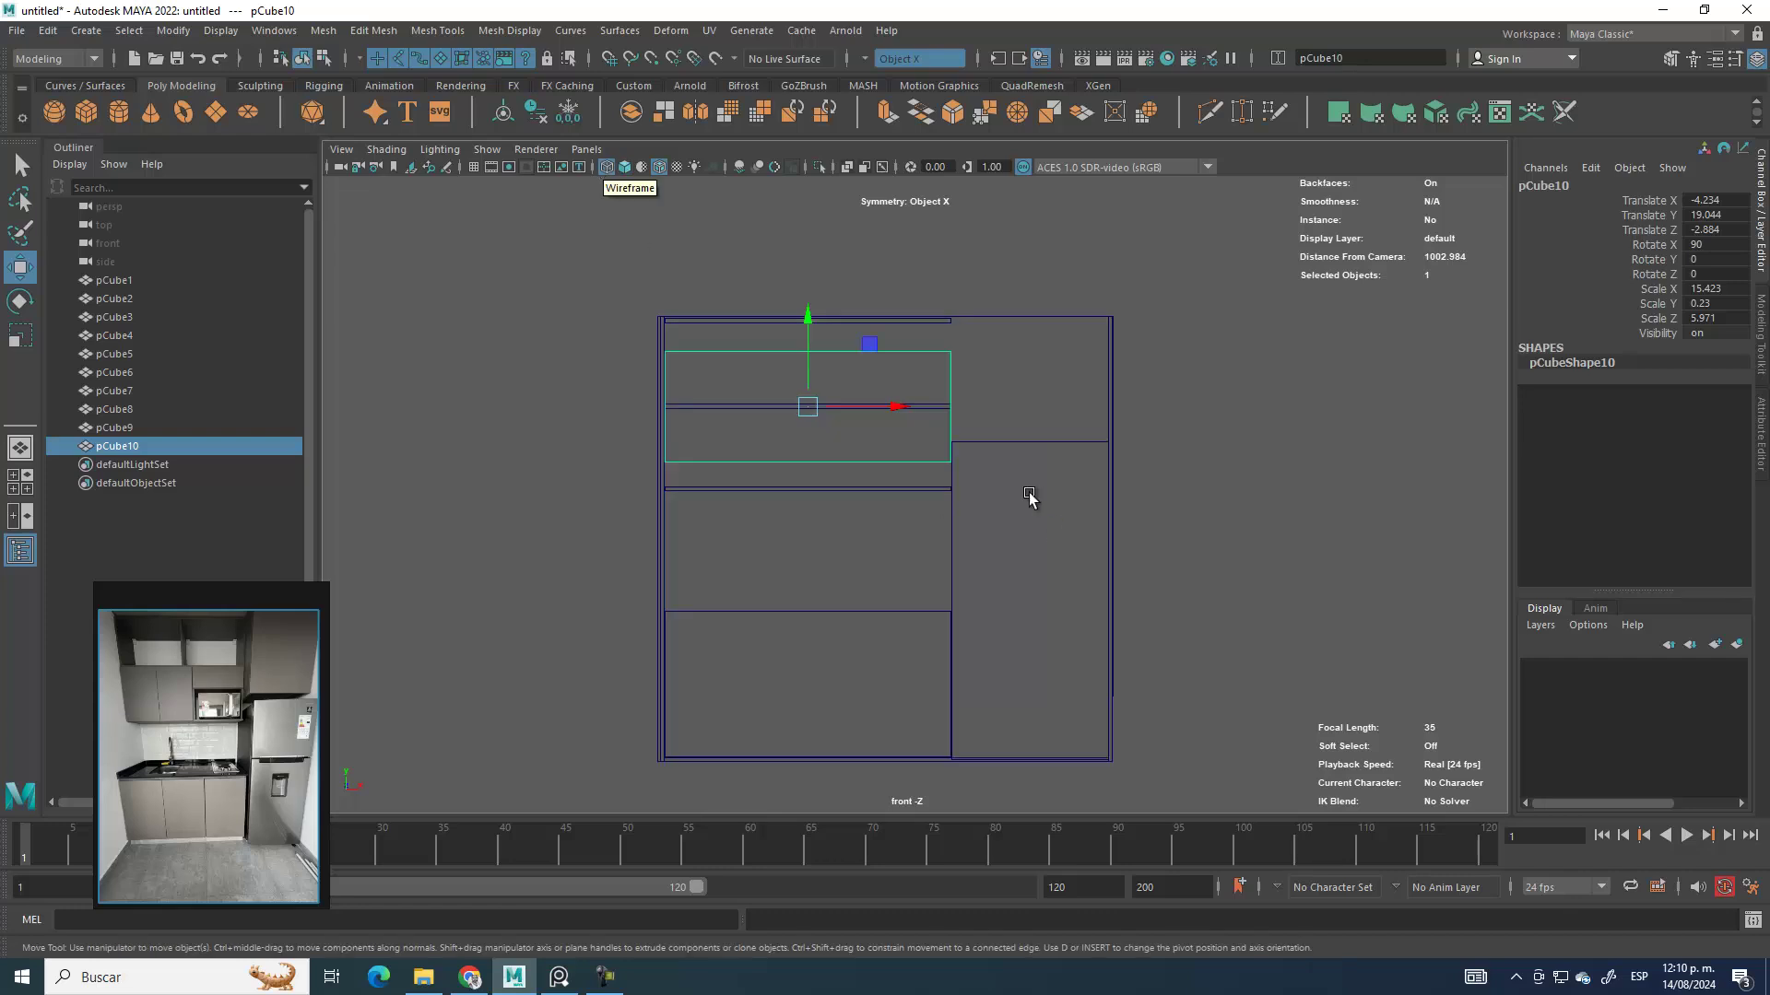
Step: Lower the front panel to about Y 16.82 and scale its height to about 4.64 to span the lower two shelves
left_click_drag(808, 334, 815, 376)
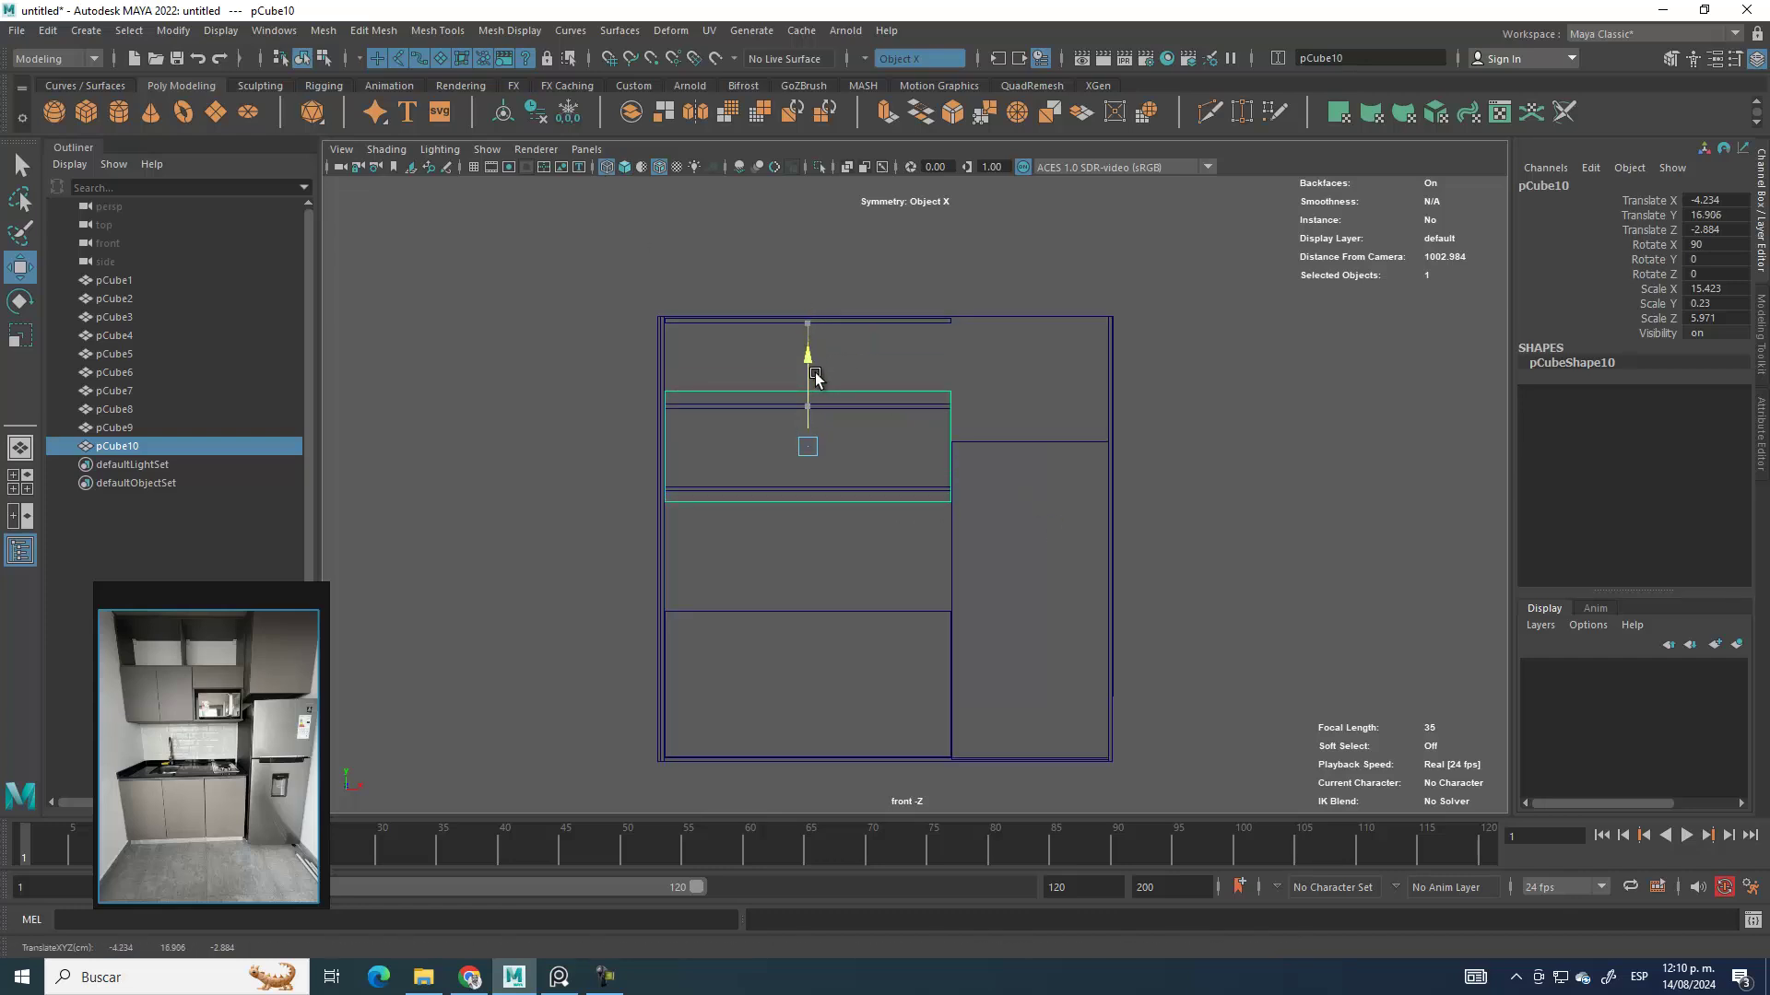
scroll(815, 376, "up", 5)
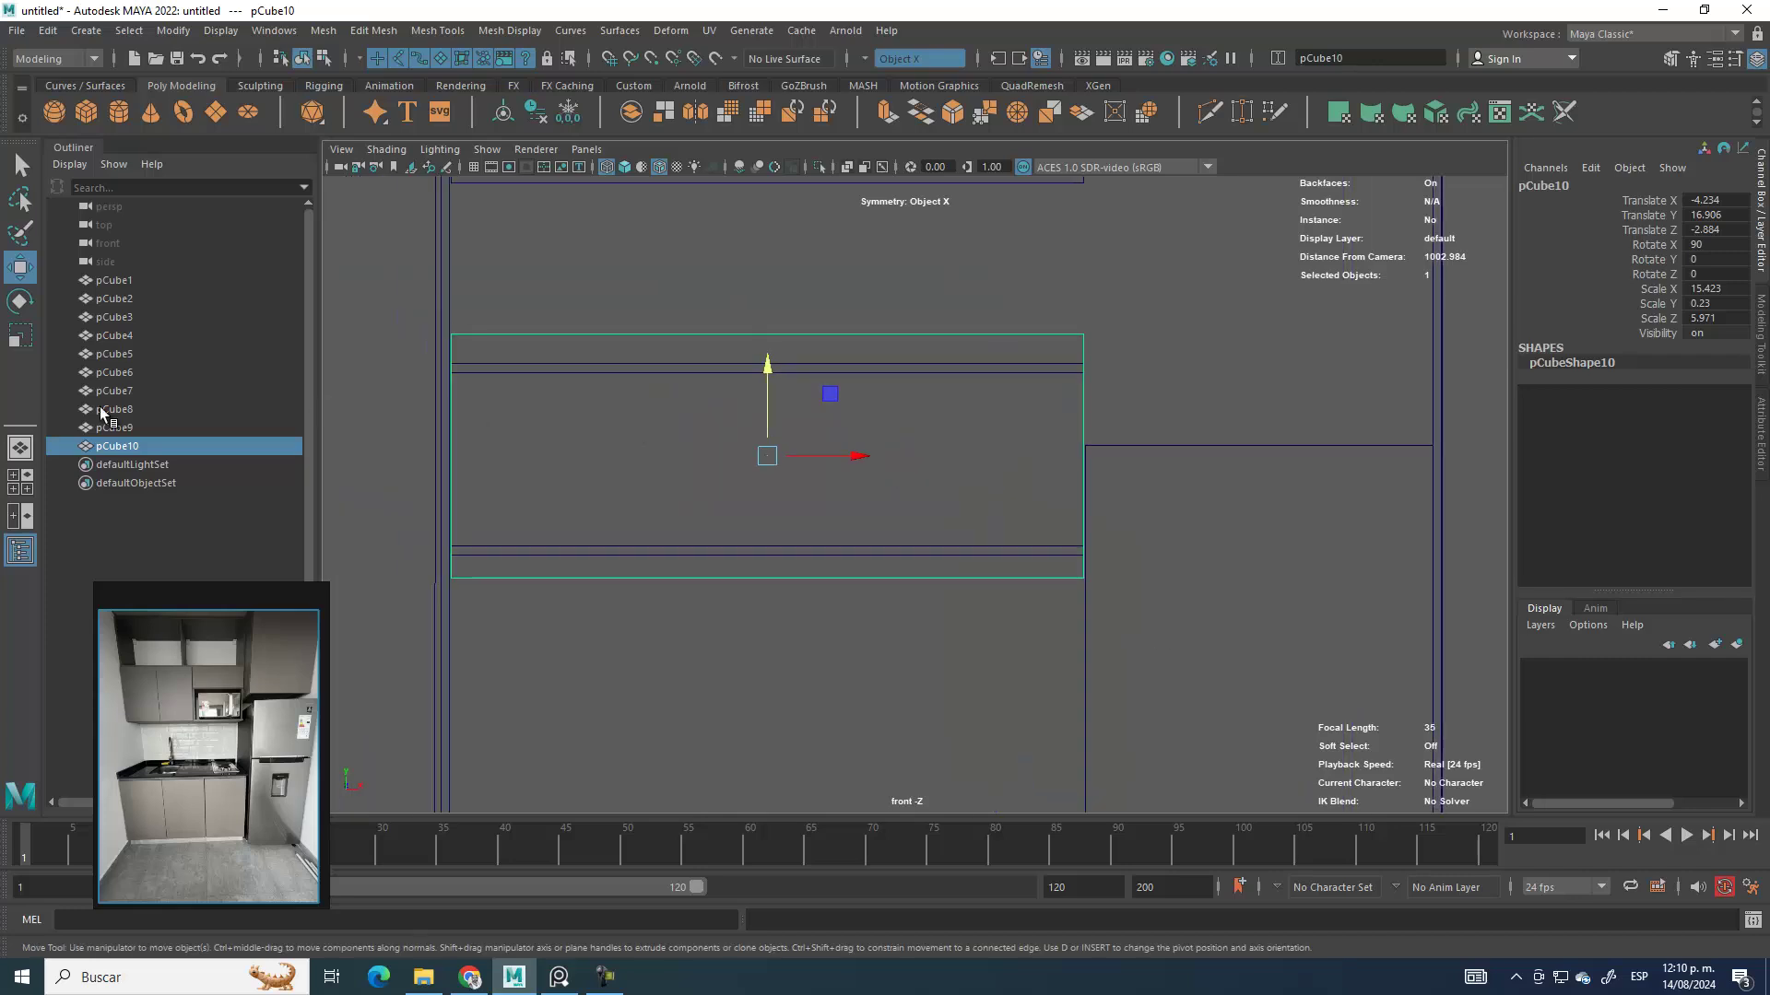
left_click(22, 340)
left_click_drag(768, 540, 768, 522)
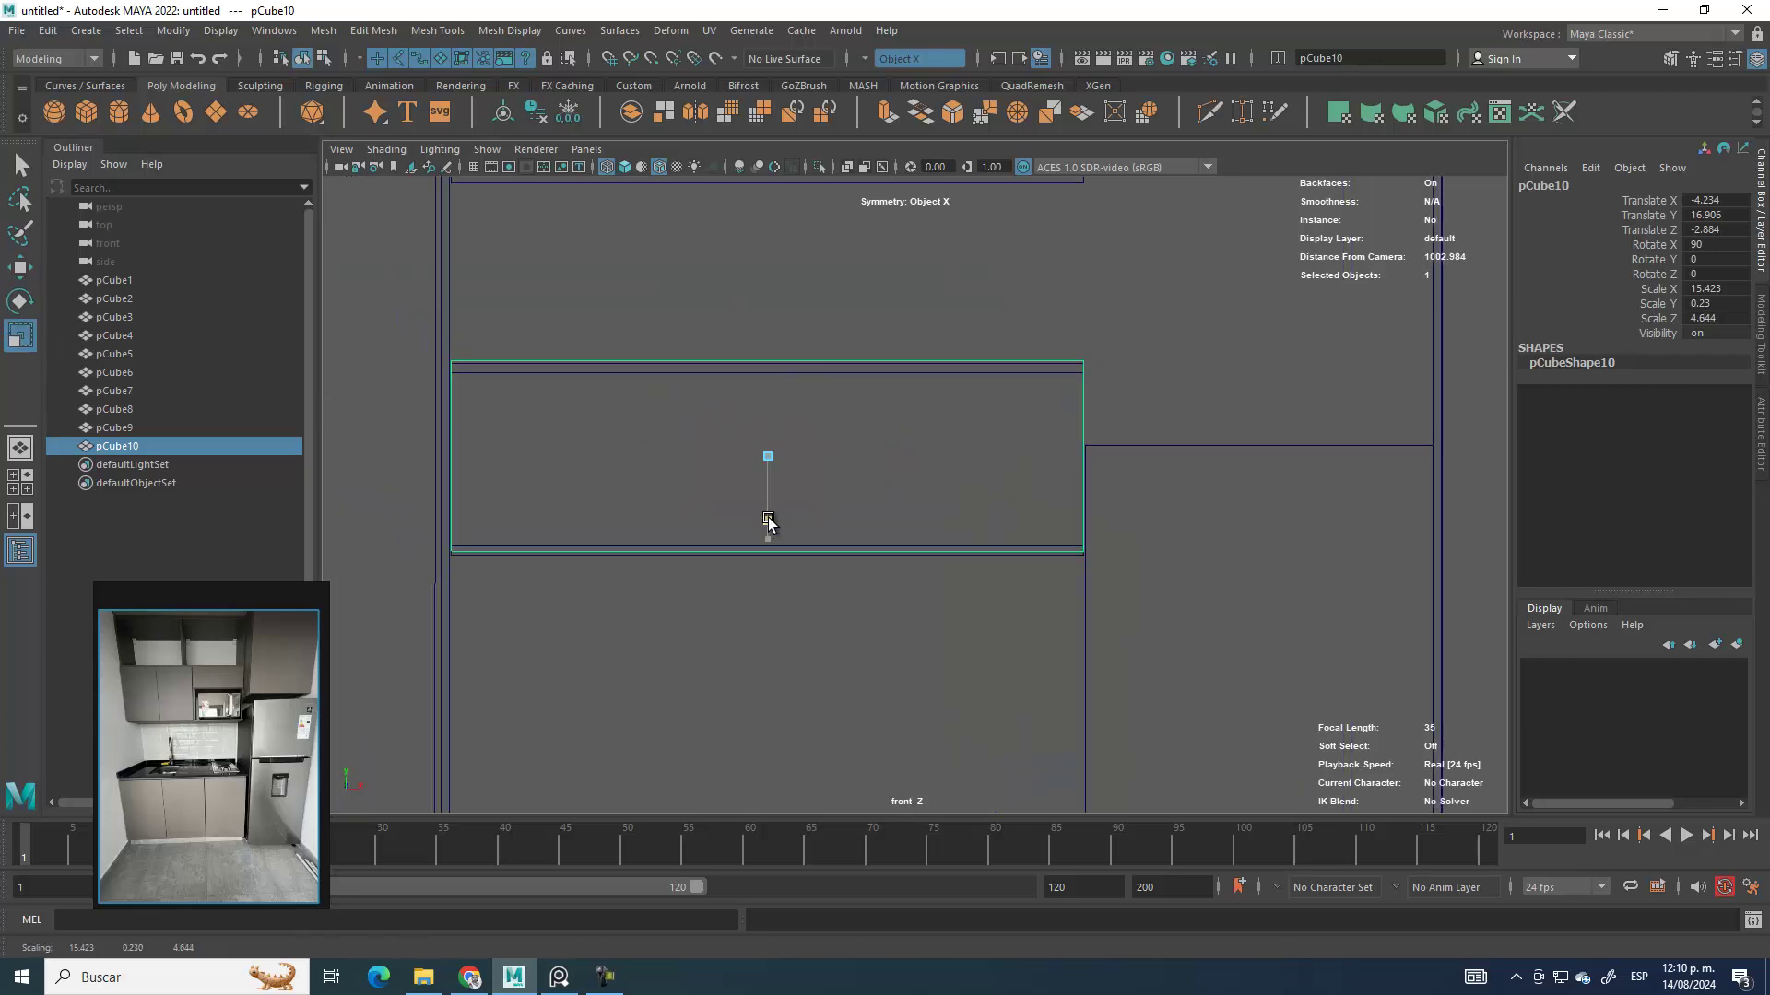
key("w")
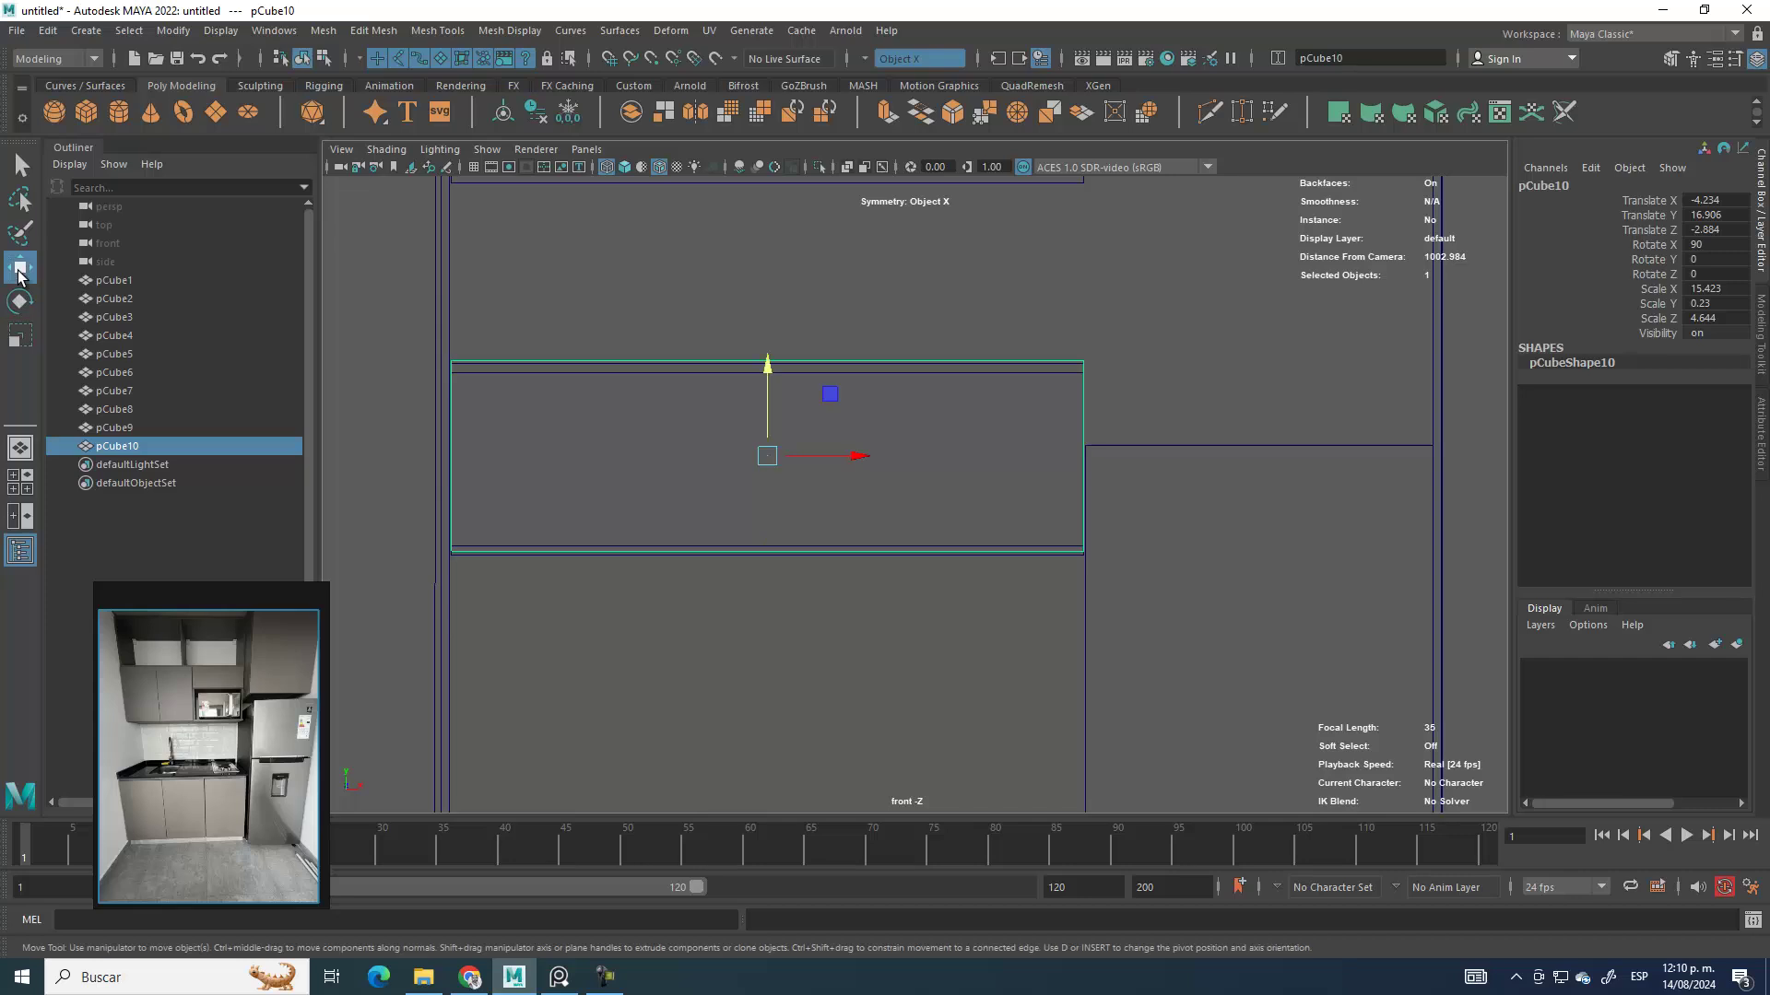
left_click_drag(768, 383, 768, 387)
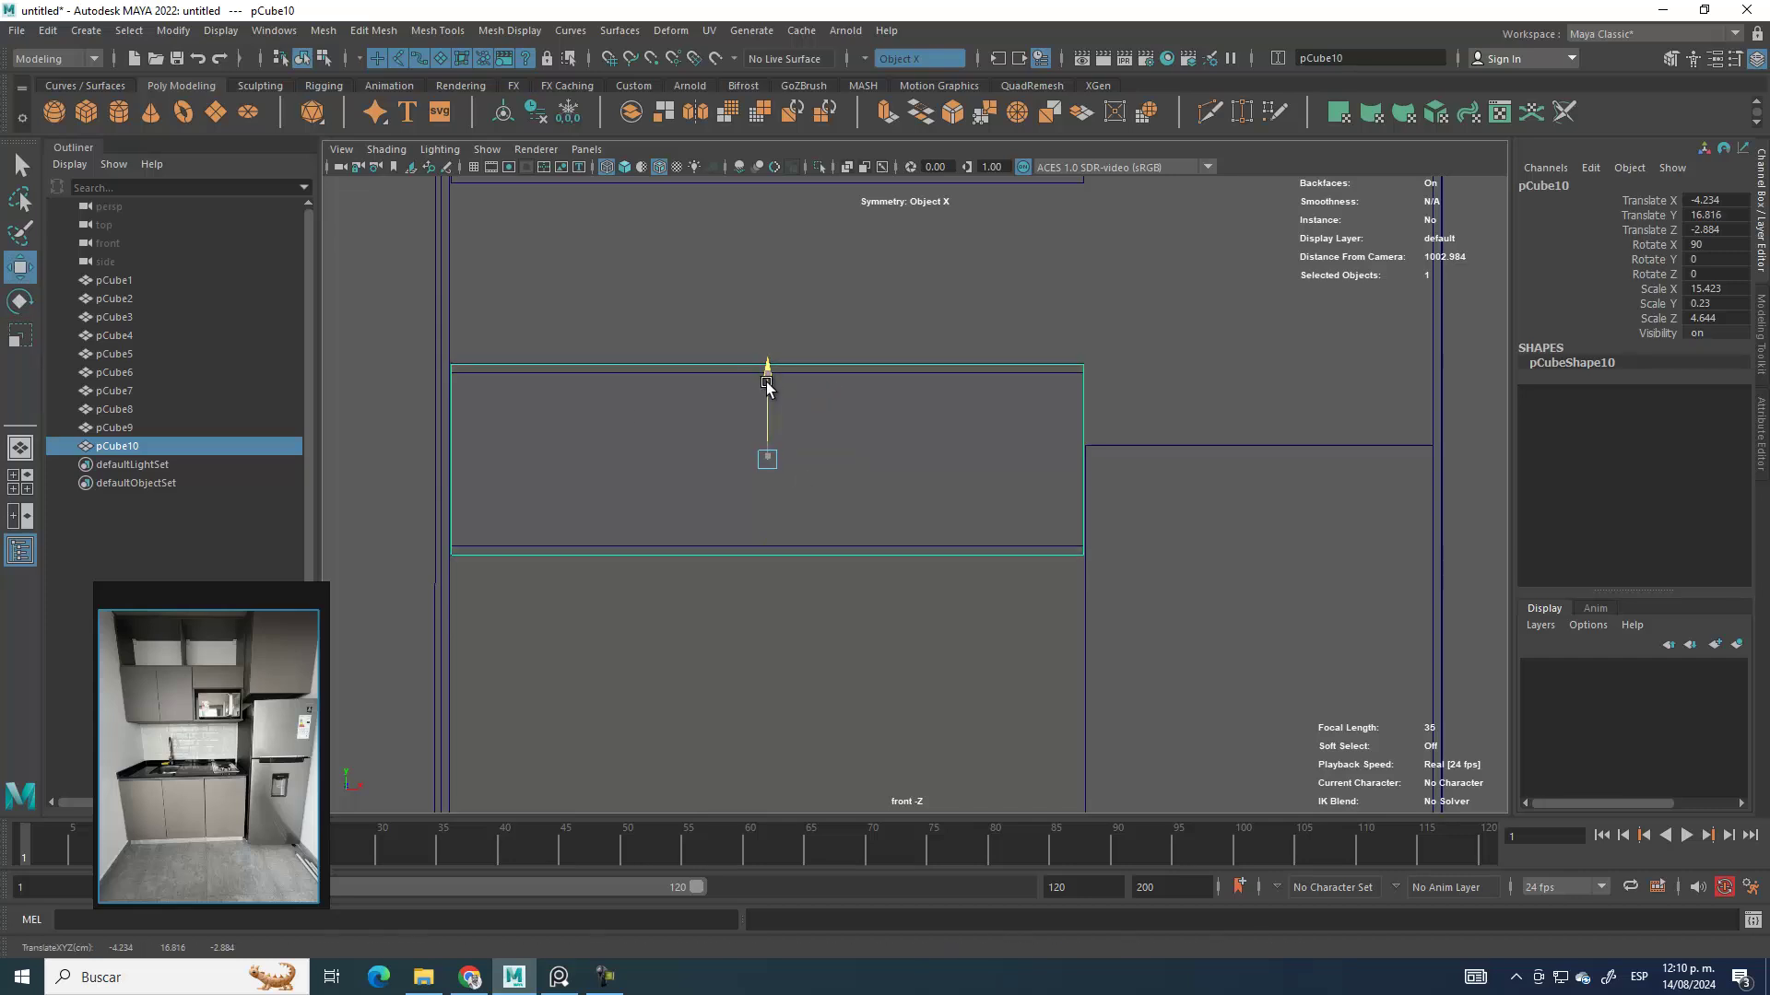
Step: Move the front panel back along Z to about -5.92 against the shelf fronts in the perspective view
key("space")
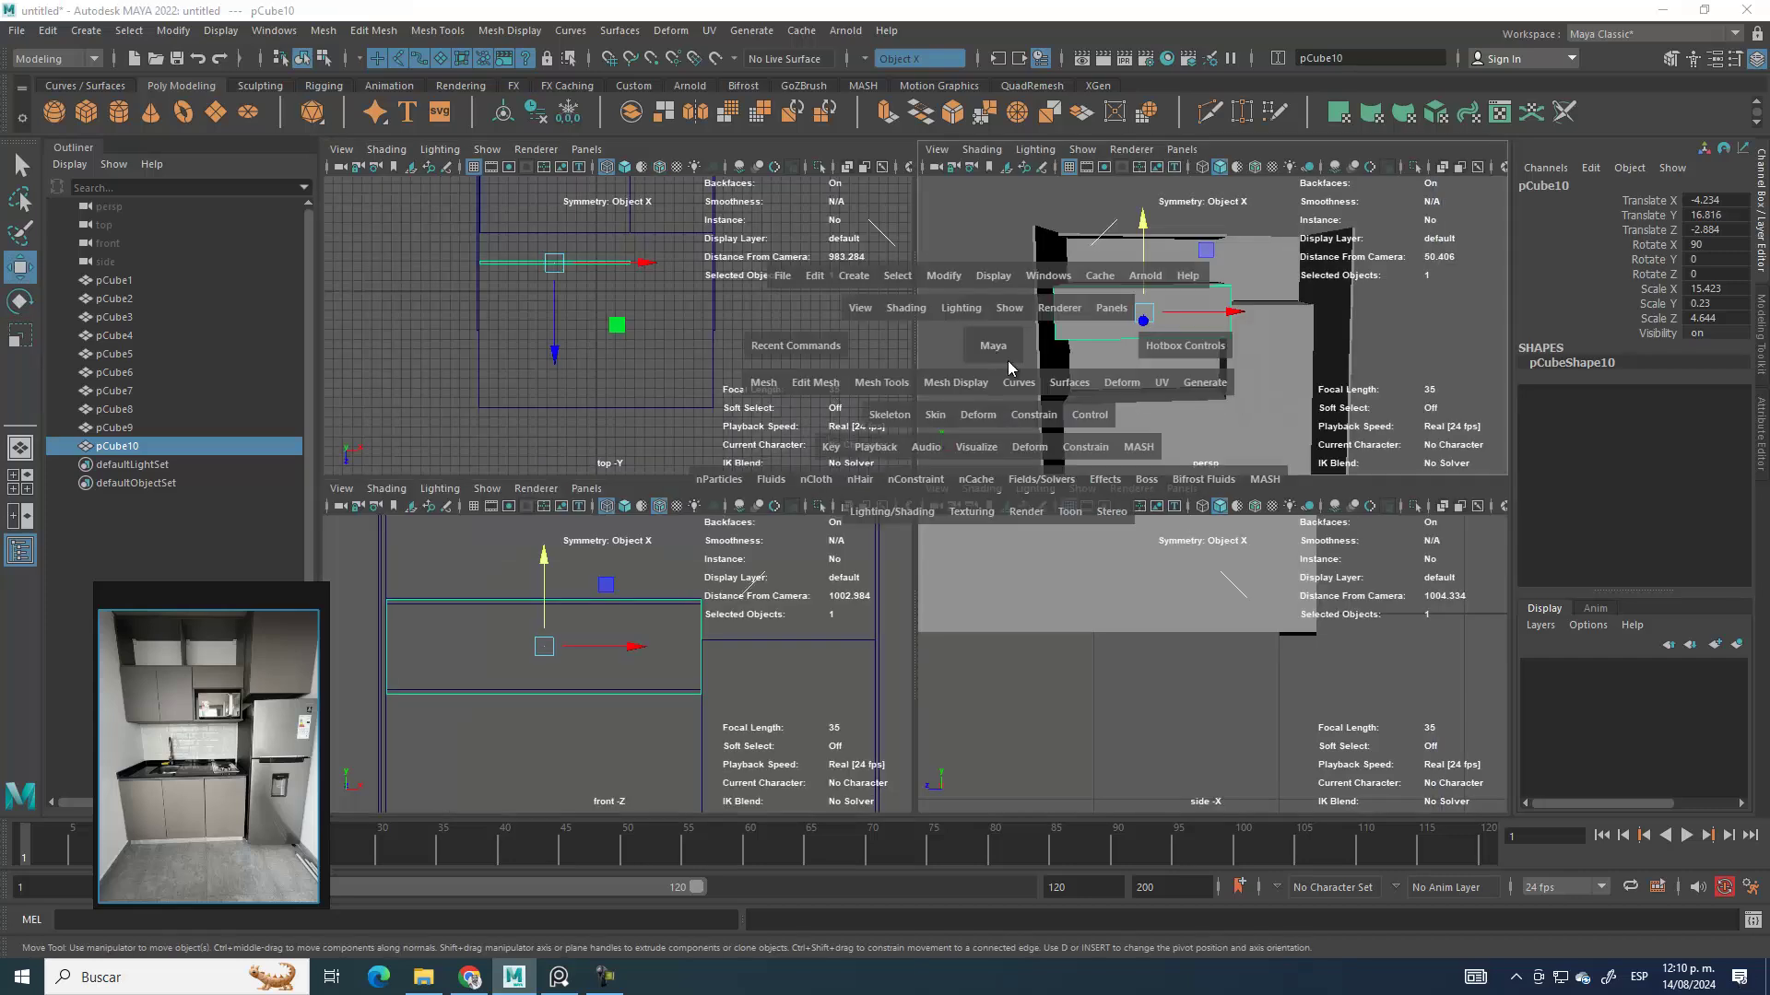
key("space")
left_click_drag(812, 527, 842, 494, "alt")
scroll(949, 474, "up", 4)
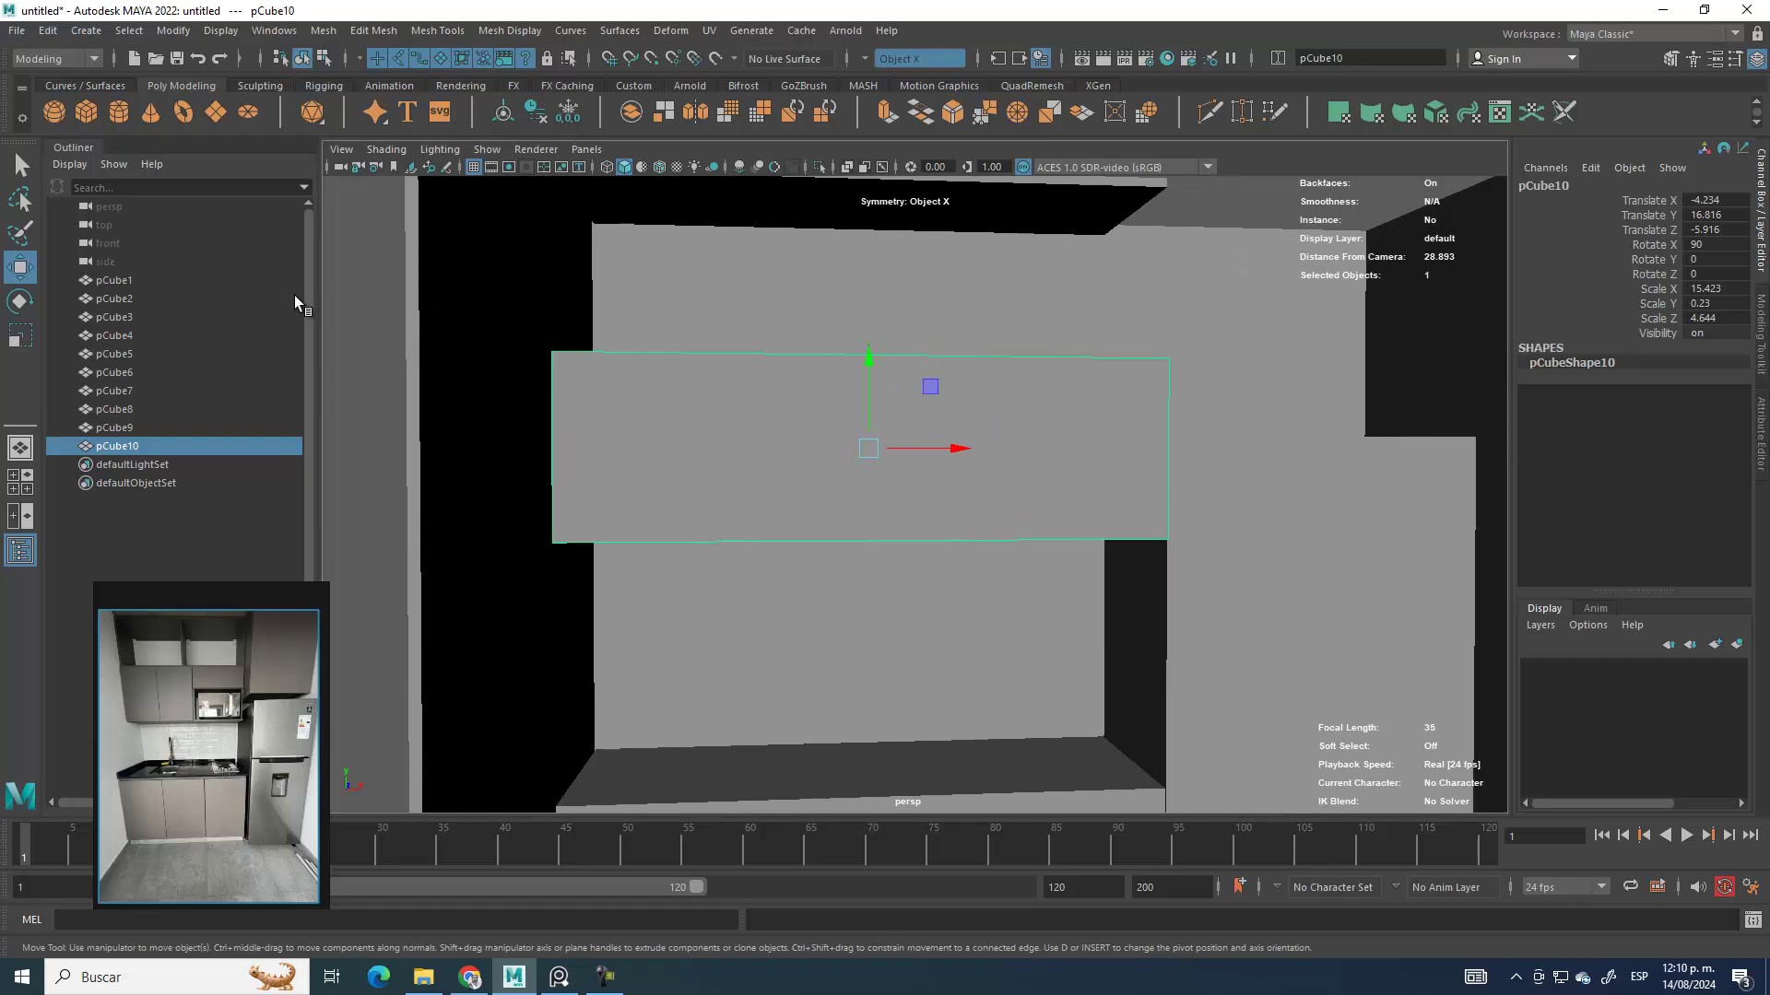
Step: Narrow the front panel to a door about 3.331 wide at X -10.375 and place a copy beside it at X -6.595
left_click(21, 334)
mouse_move(924, 438)
left_mouse_down()
mouse_move(900, 454)
mouse_move(703, 451)
mouse_move(857, 464)
left_mouse_up()
key("w")
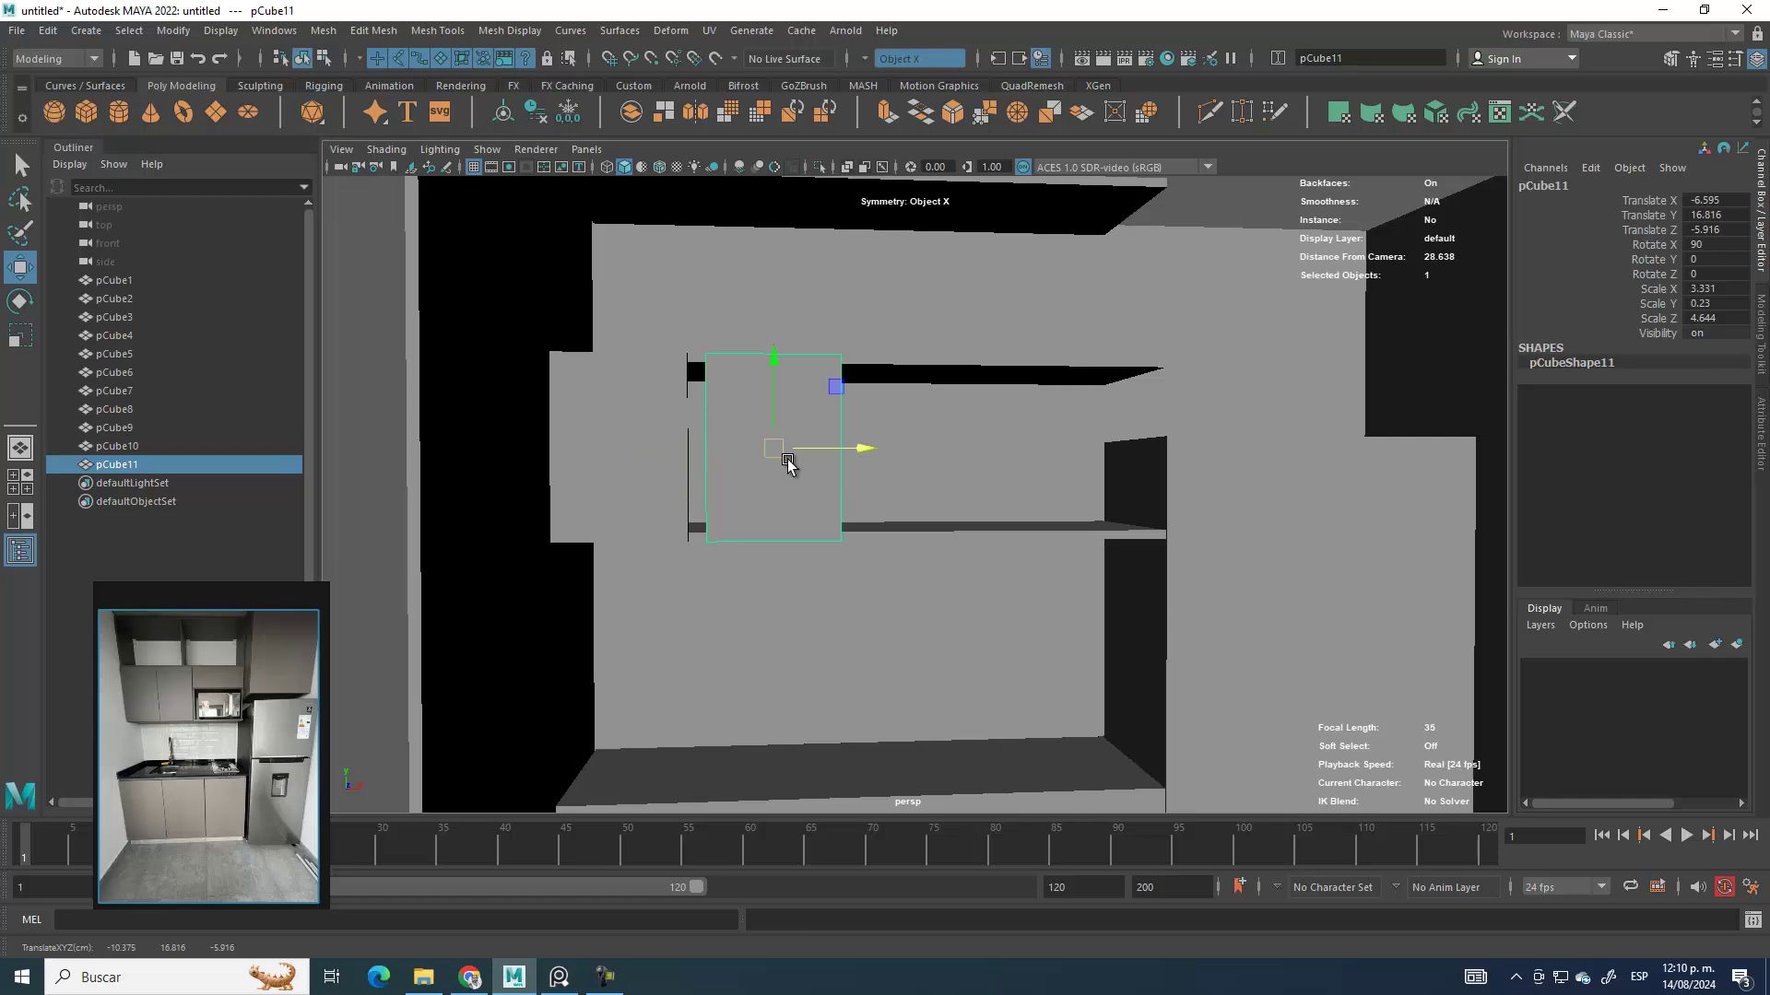
Step: Select both cabinet doors and pull them forward along Z to about -5.51, clear of the shelf fronts
left_click_drag(856, 564, 593, 501, "alt")
left_click(682, 573, "shift")
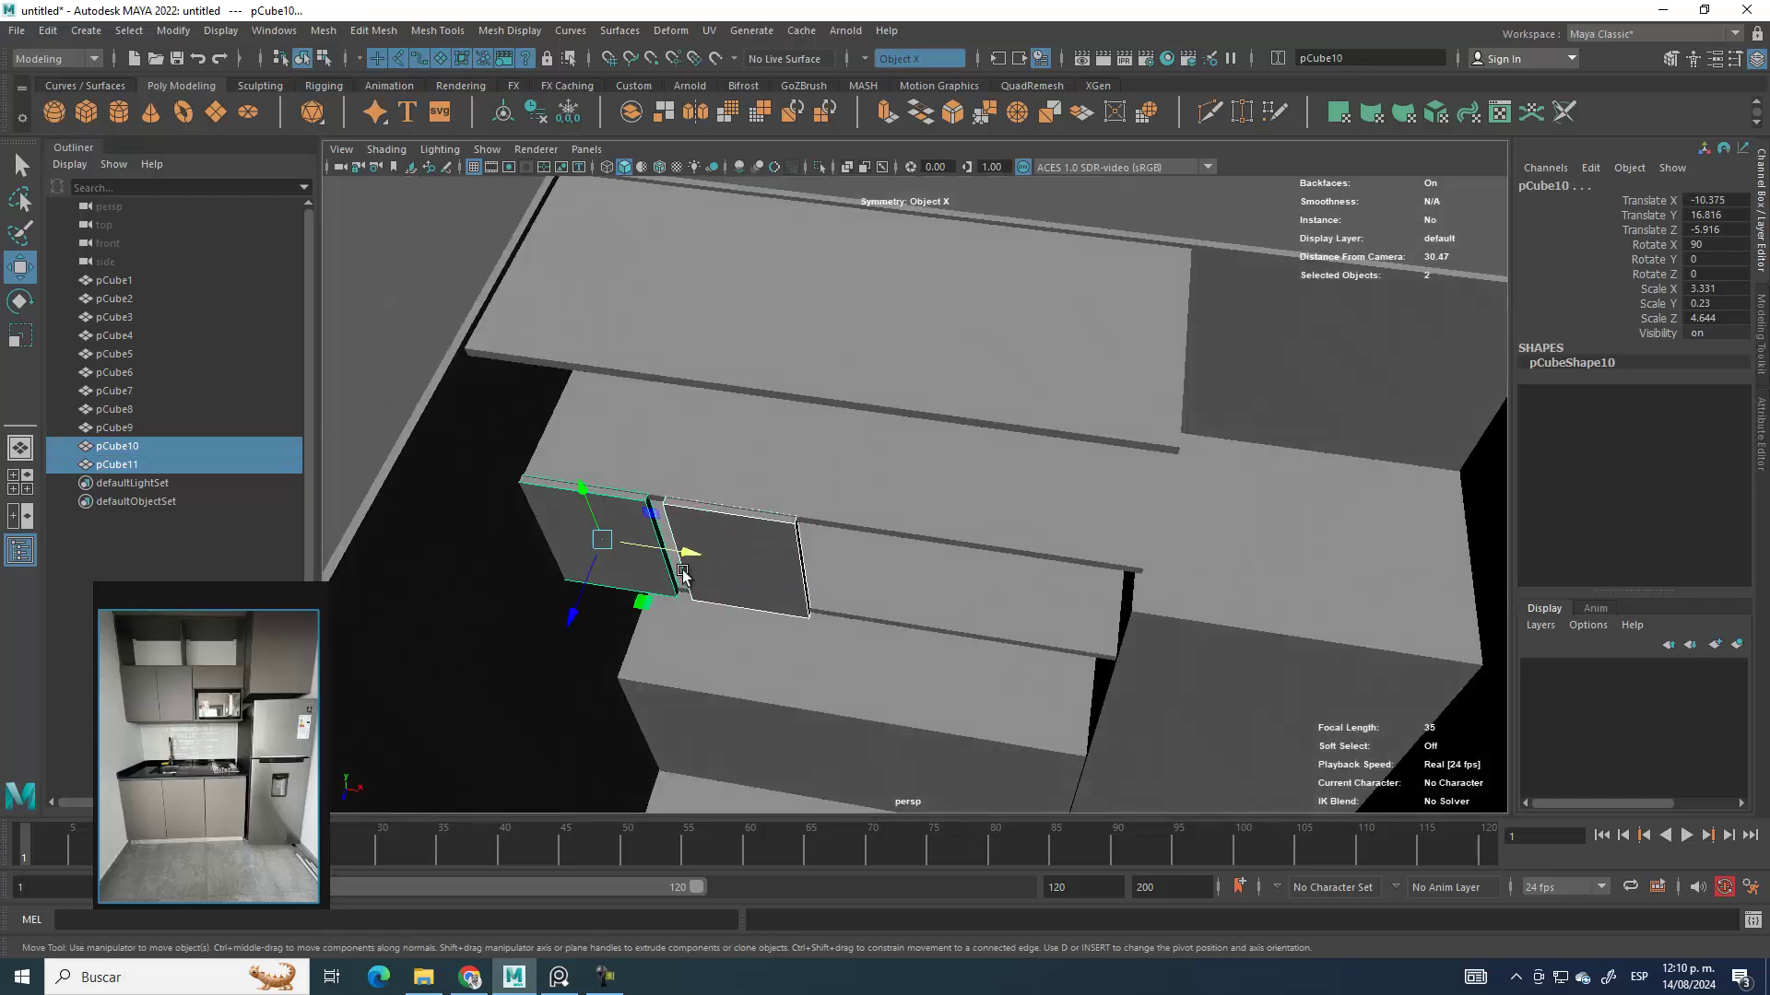
left_click_drag(600, 585, 581, 620)
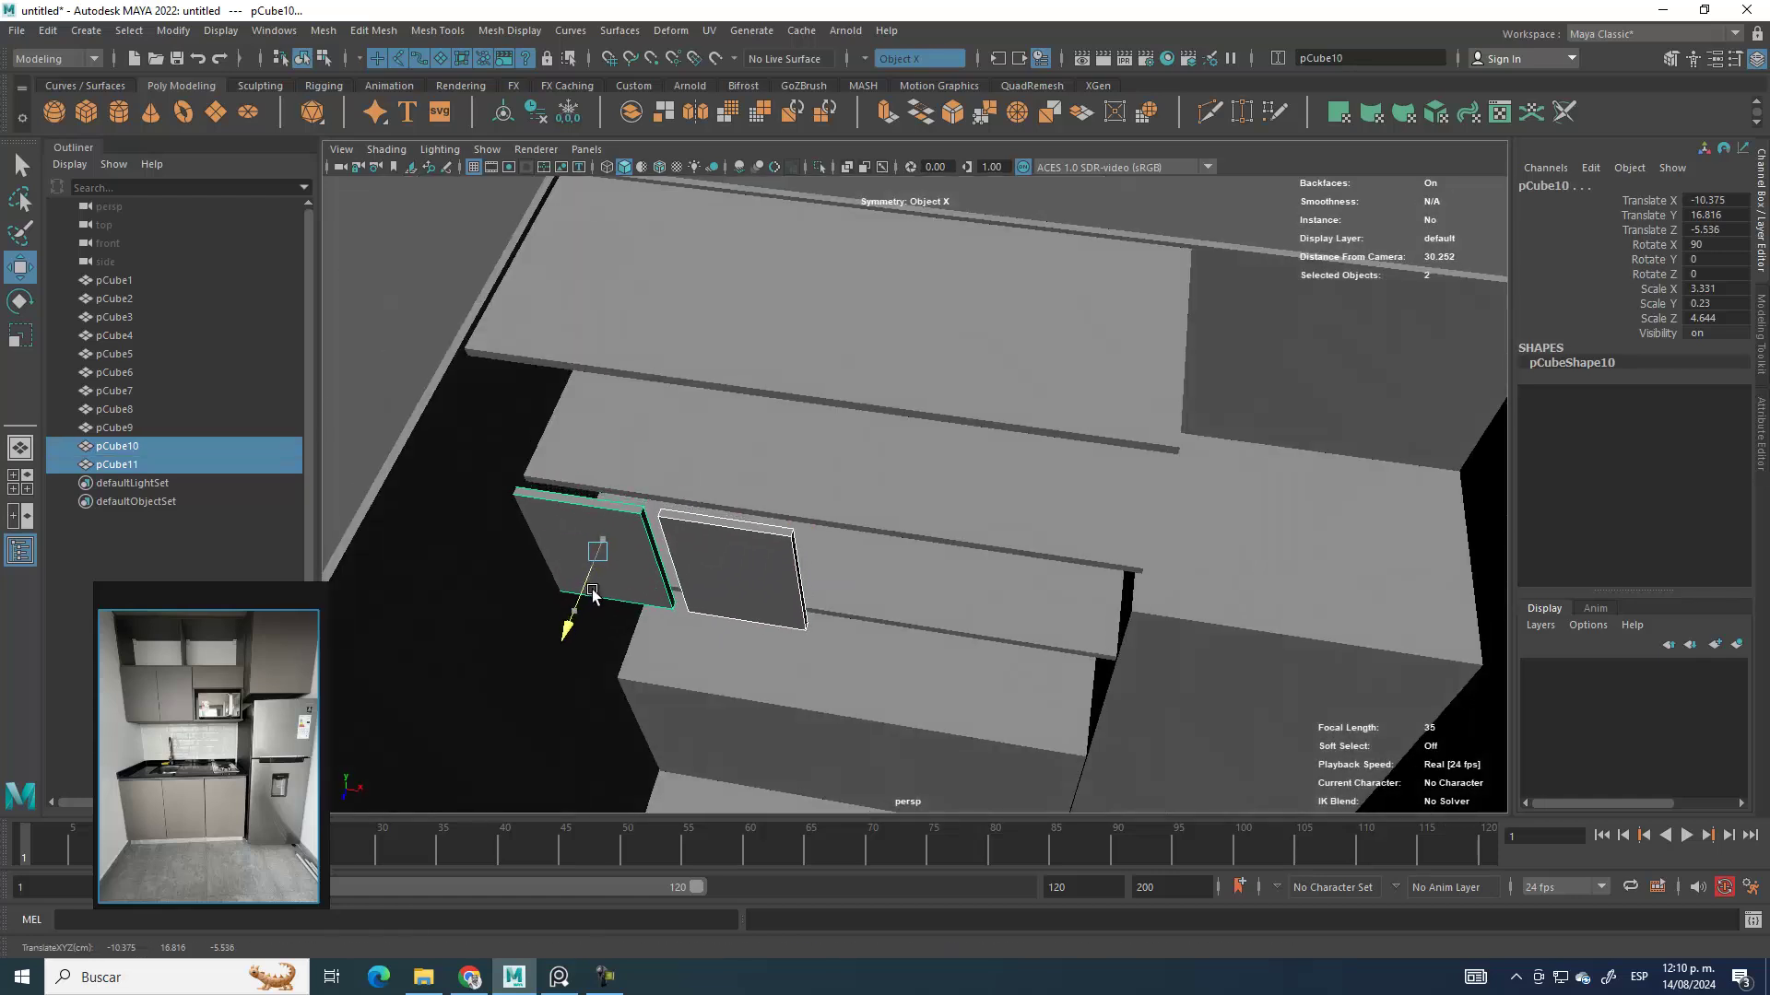
Step: Clone the second door back to about Z -5.869 and scale its width to about 10.901 as a backing panel behind the doors
left_click(743, 539)
left_click_drag(722, 638, 727, 601, "shift")
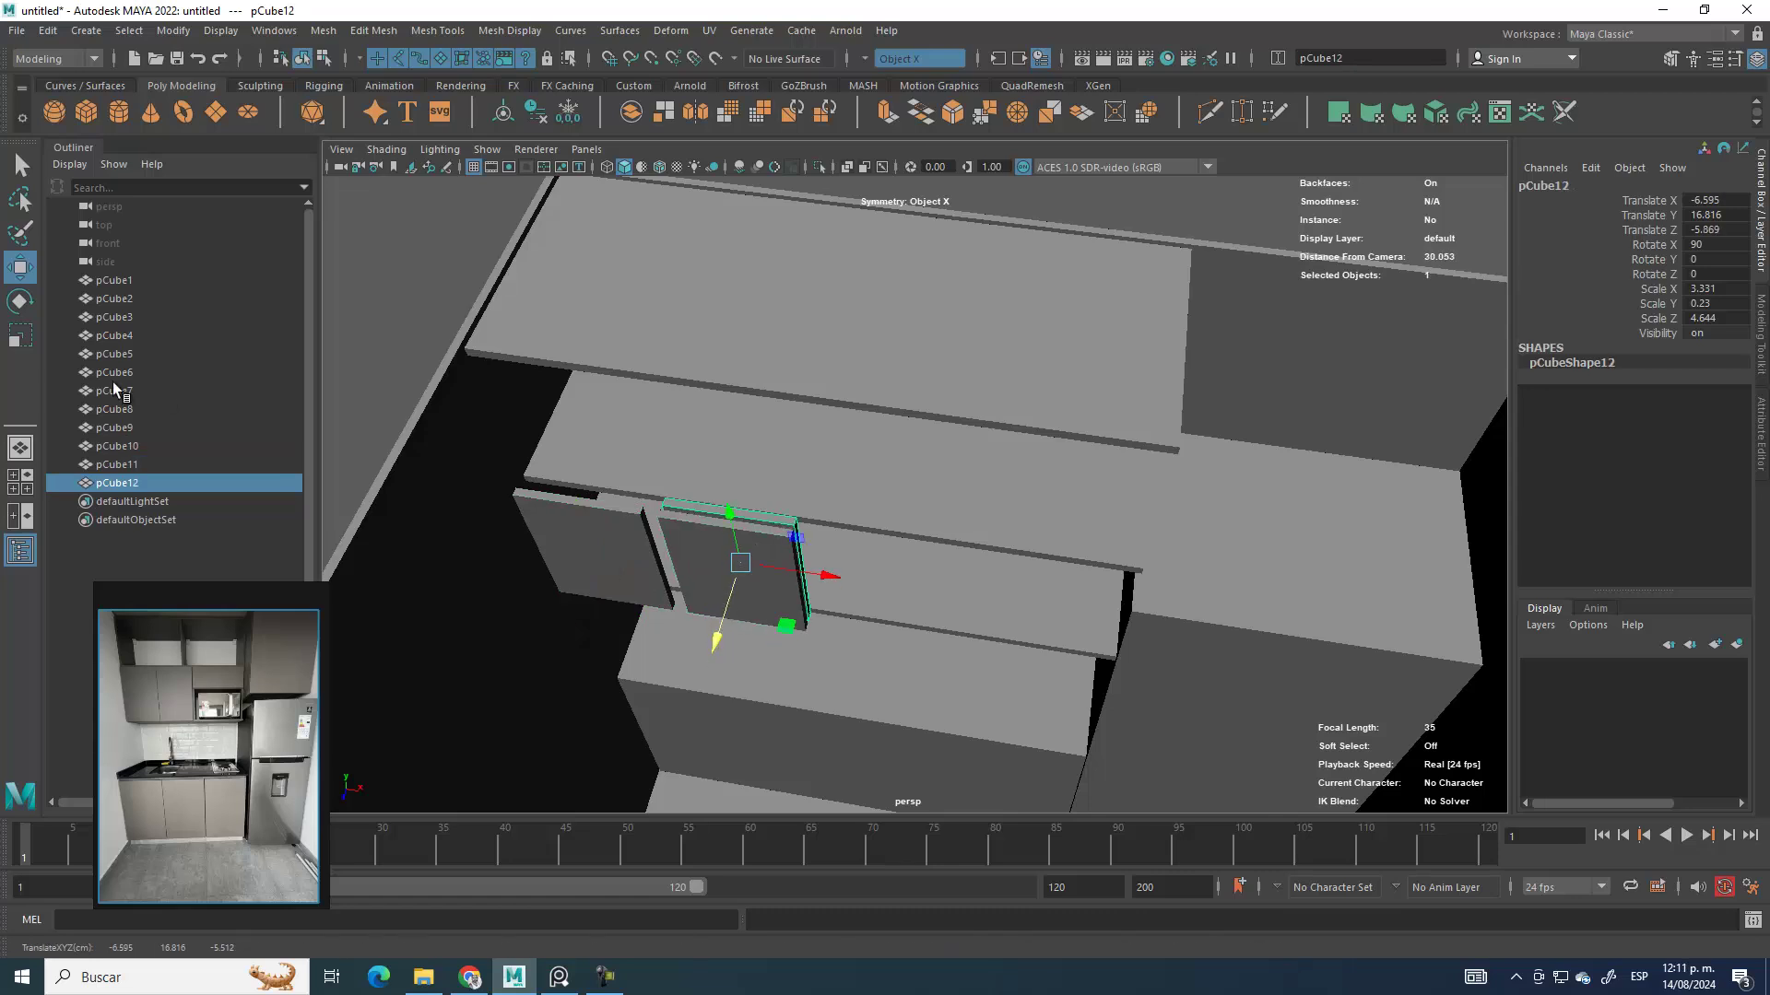
left_click(14, 332)
left_click_drag(838, 581, 853, 538)
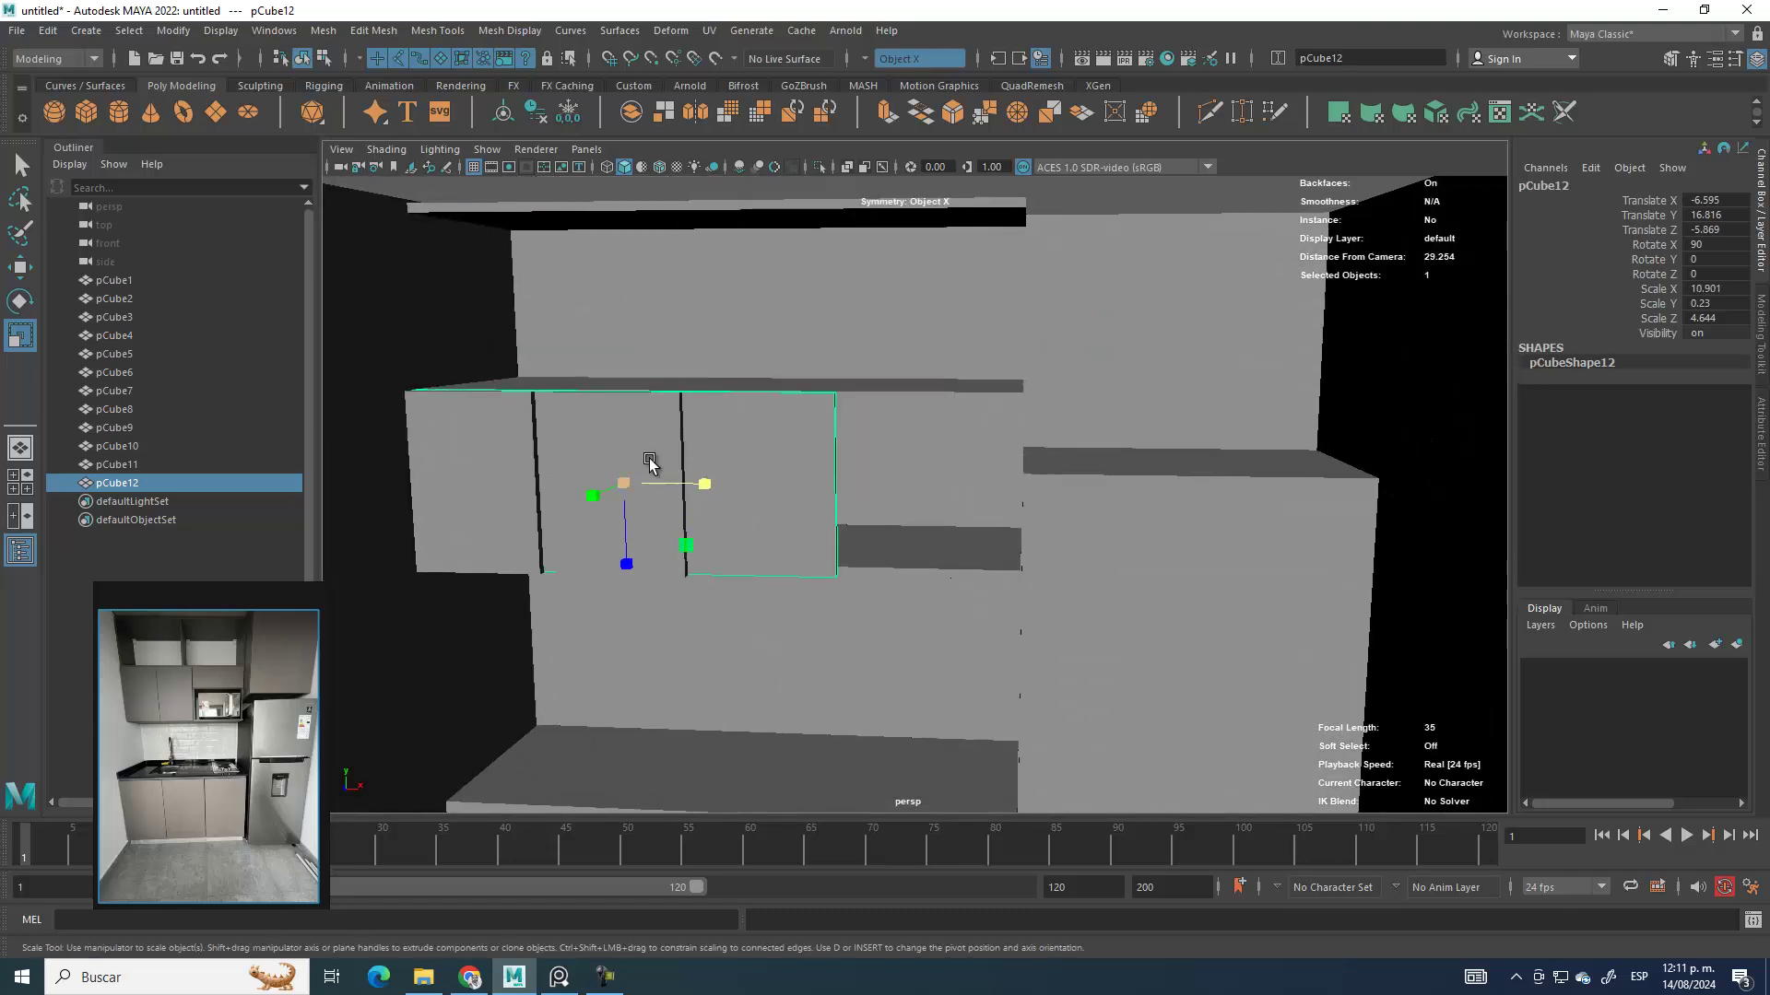
Step: Clone the second door along X to about 0.593, in front of the open end of the shelves
left_click(605, 439)
left_click(21, 269)
left_click_drag(677, 424, 955, 424, "shift")
mouse_move(931, 525)
left_mouse_down("alt")
mouse_move(869, 581)
mouse_move(952, 545)
left_mouse_up("alt")
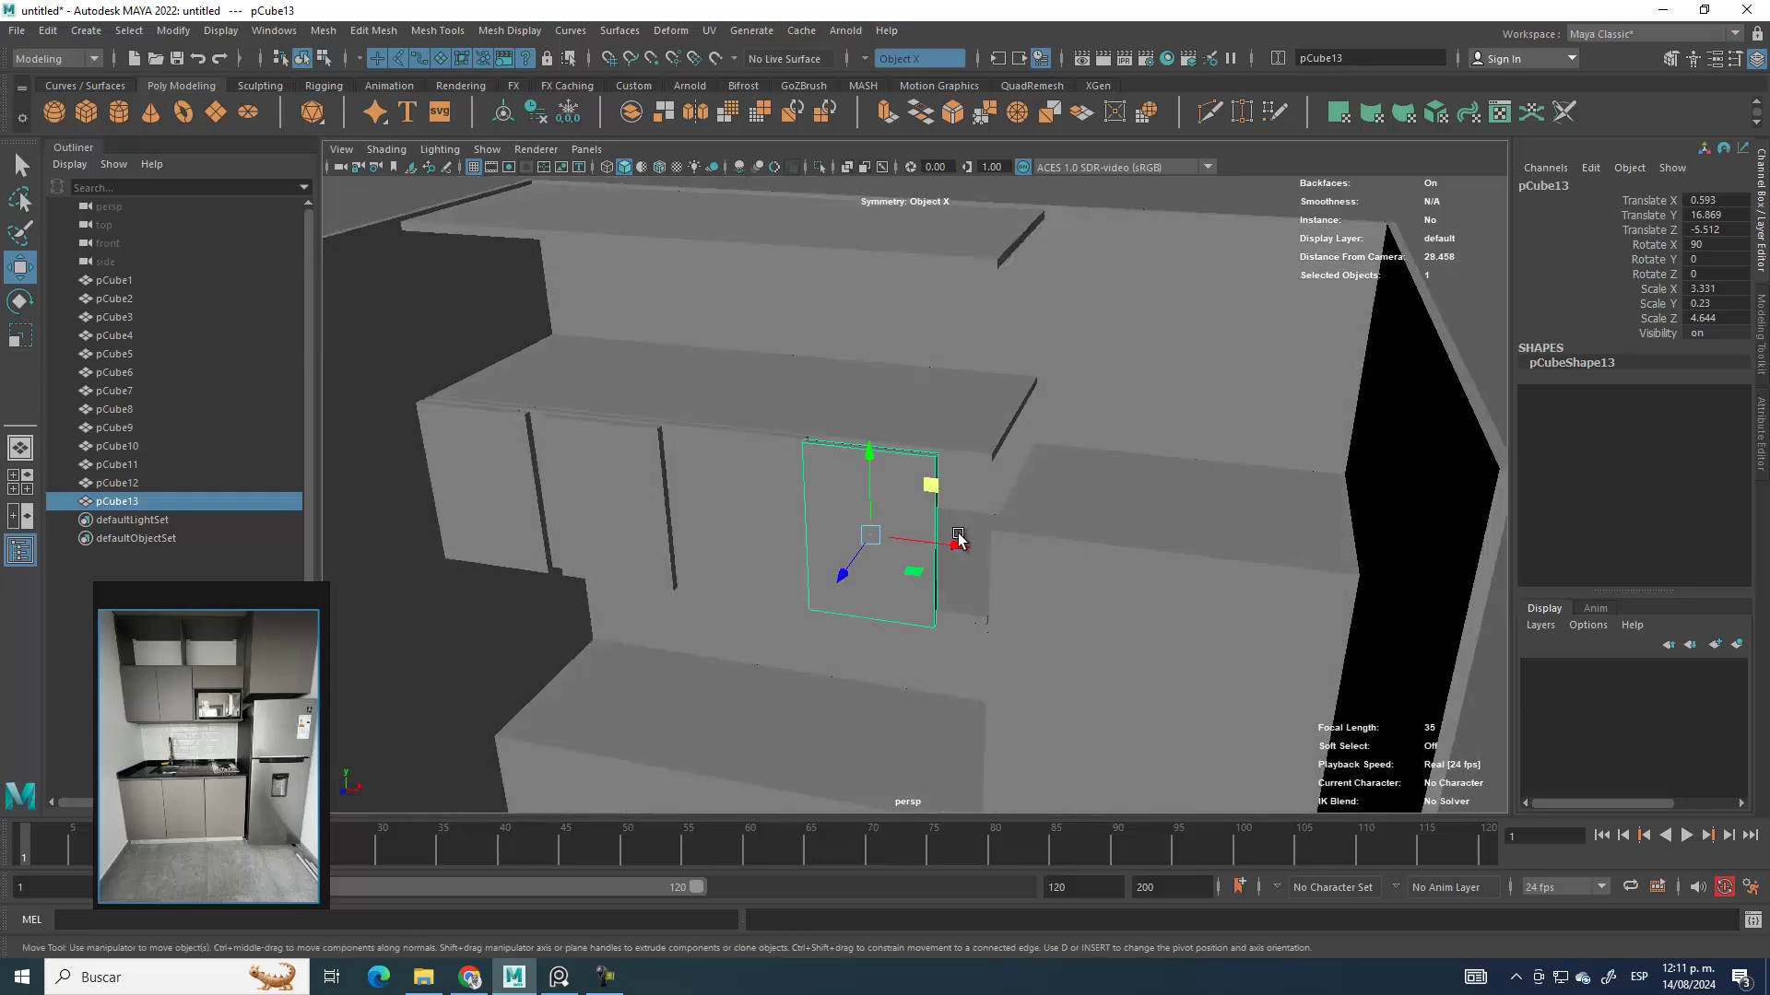
Step: Scale the cloned front to about 4.531 wide and 2.359 high, and place it under the shelf at about X 1.197, Y 17.982, Z -5.89
left_click(20, 338)
left_click_drag(871, 613, 981, 548)
key("w")
left_click_drag(829, 553, 909, 616, "alt")
left_click_drag(910, 623, 1091, 529)
left_click_drag(1302, 406, 1209, 486)
left_click_drag(1023, 553, 572, 573)
left_click_drag(698, 604, 725, 641)
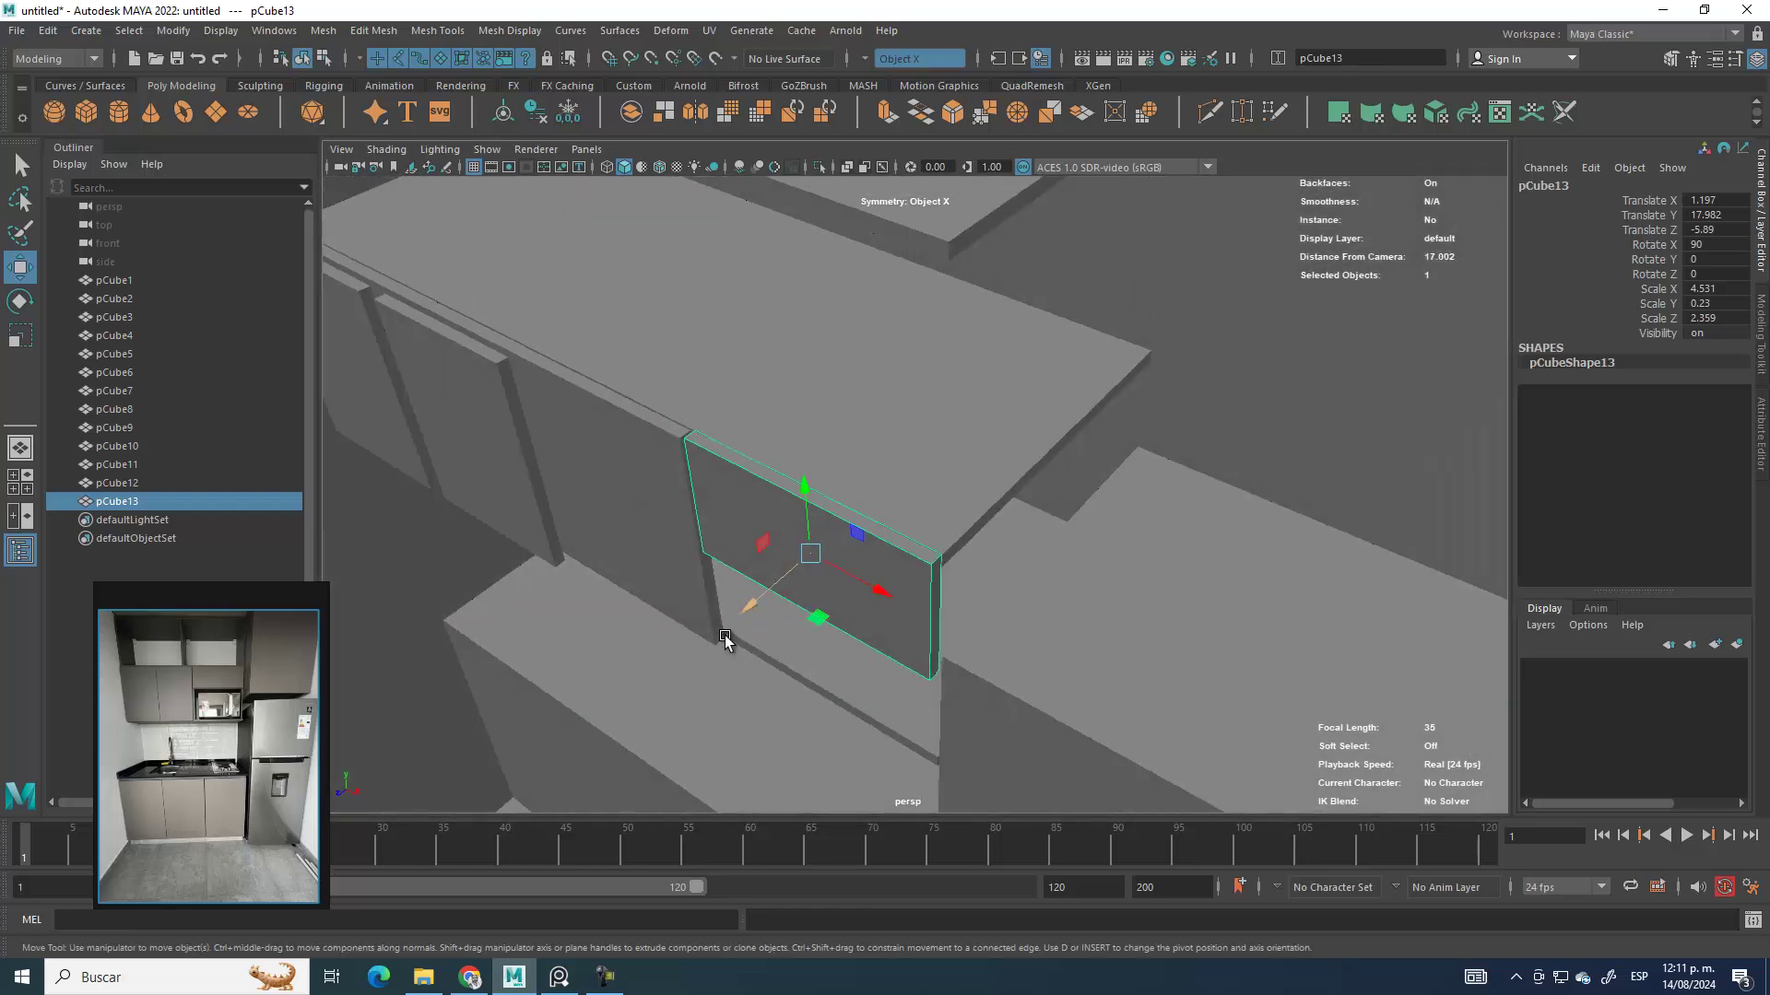
Step: Widen the short front to about 5.272 and shift it along X to about 0.773 to meet the backing panel
left_click(20, 335)
left_click_drag(872, 590, 830, 585)
left_click(20, 267)
left_click_drag(861, 466, 734, 549, "alt")
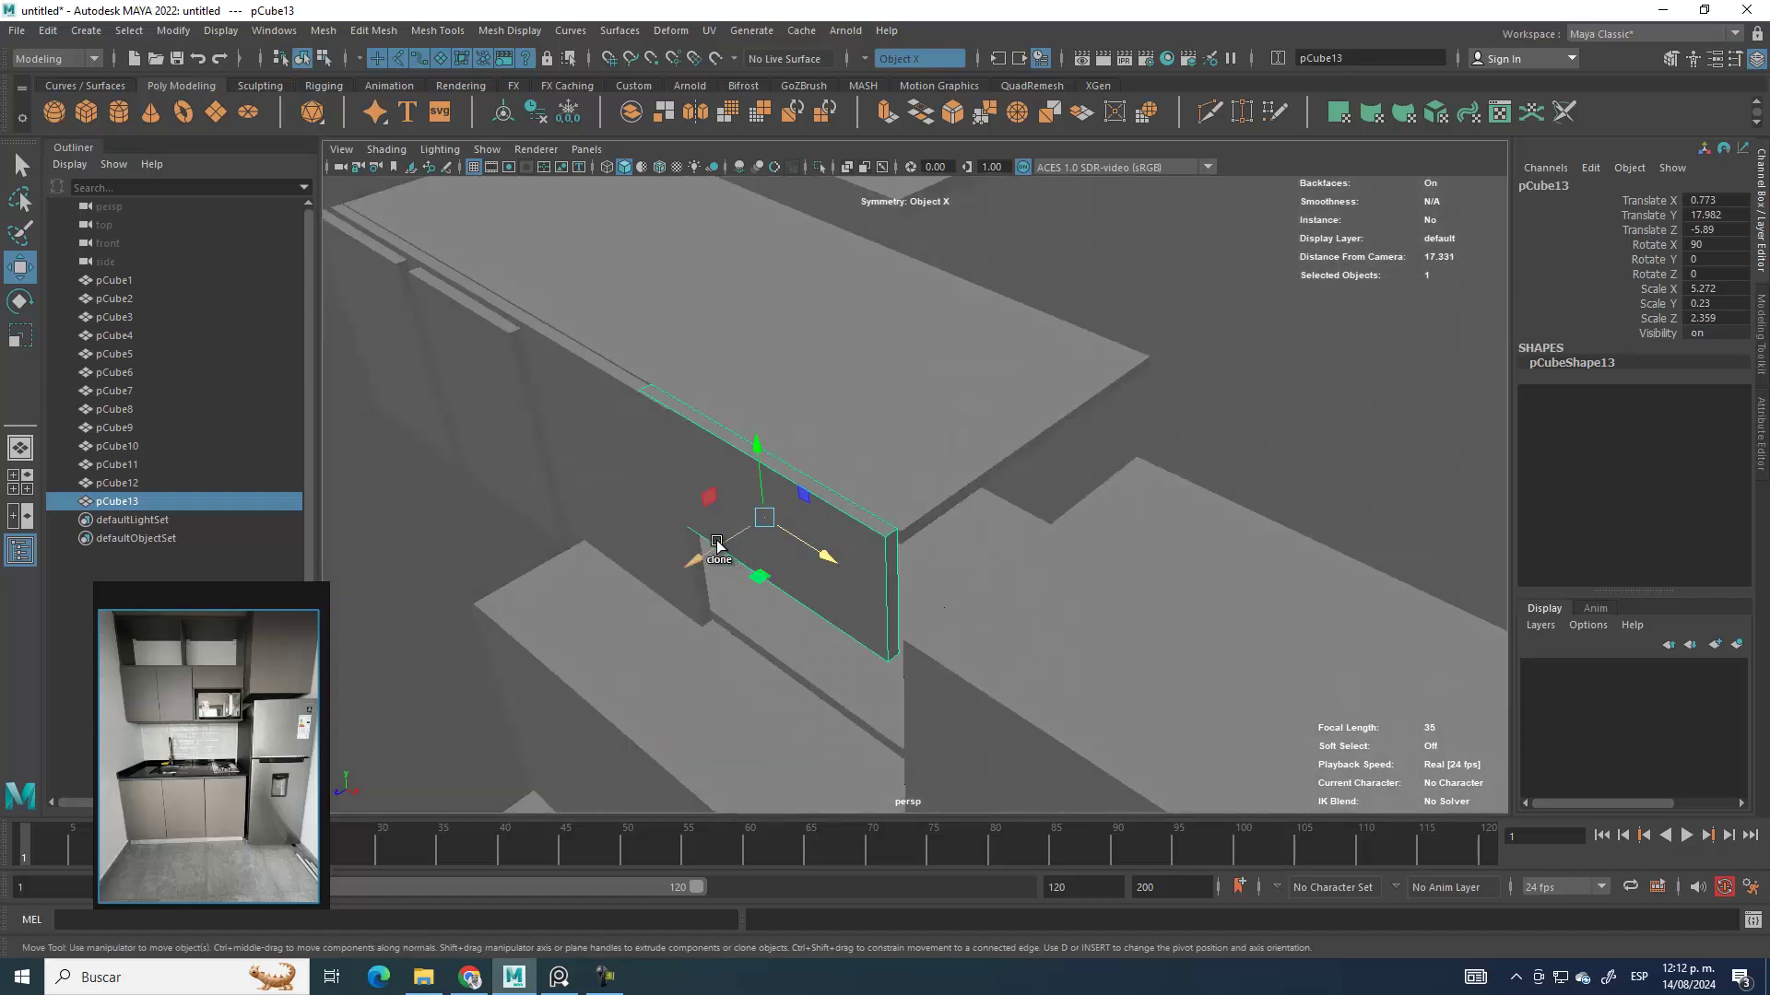
Step: Clone a third door beside the second, and clone the short front forward to about Z -5.6 with its width scaled to about 4.162
left_click(508, 433)
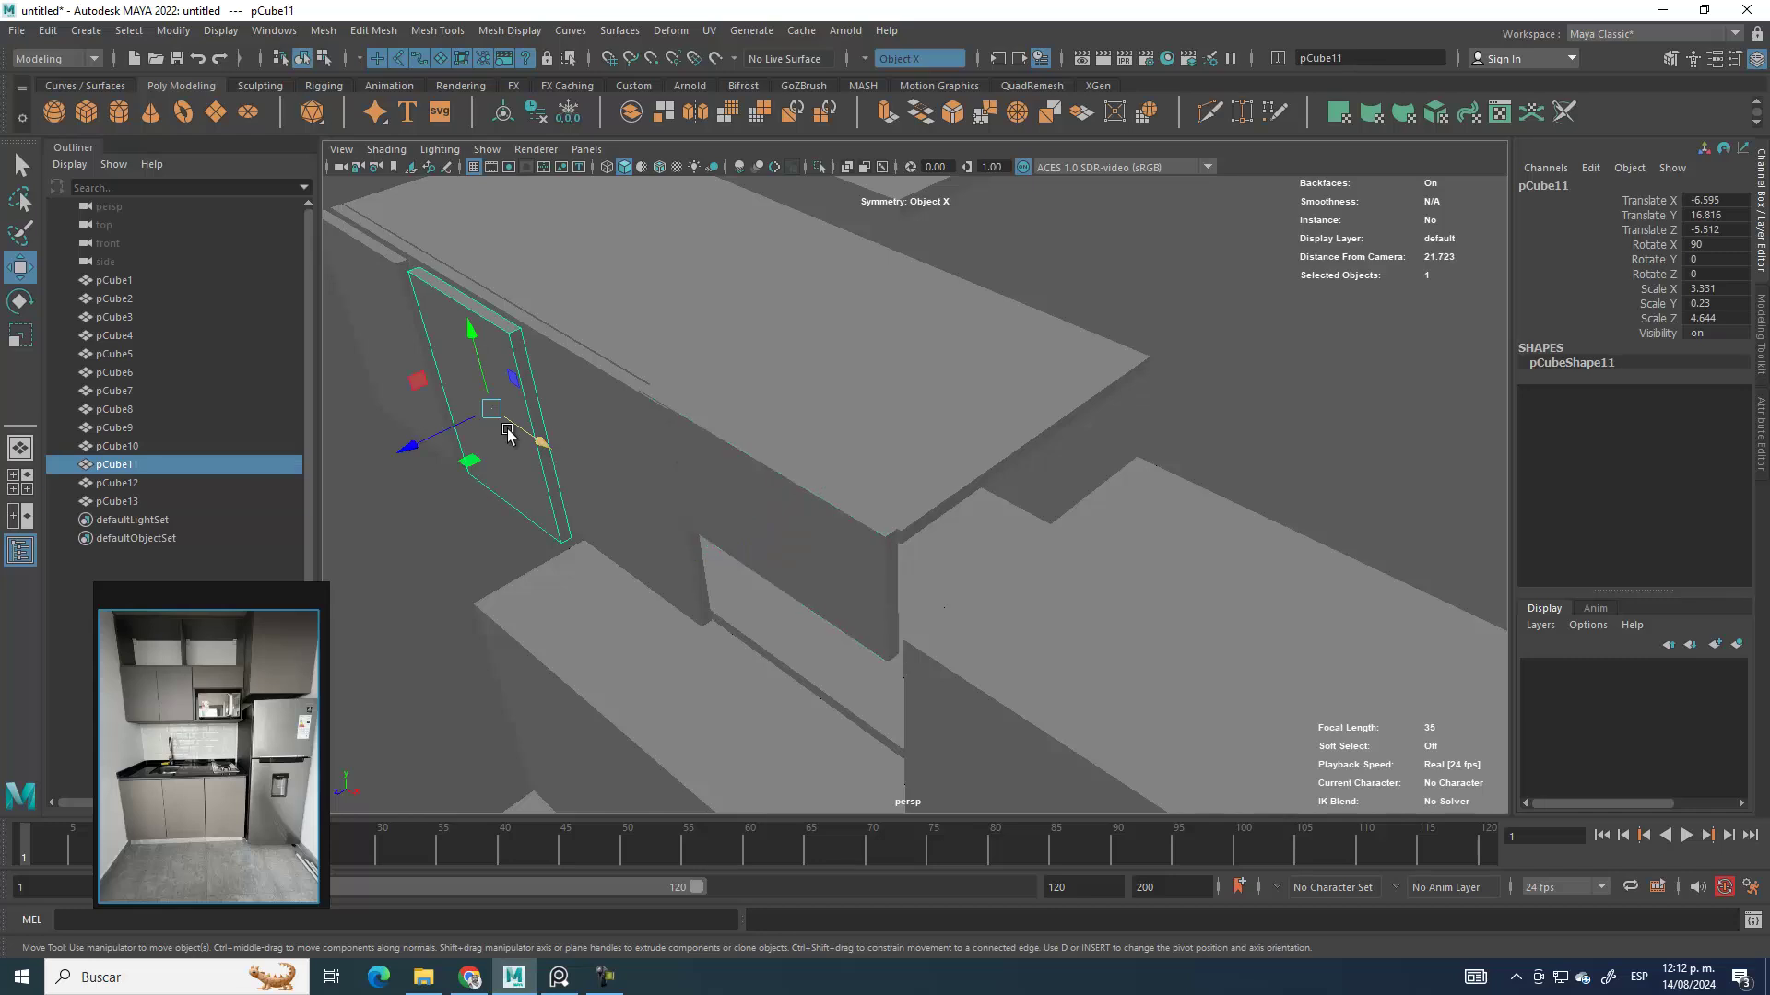
left_click_drag(537, 448, 691, 560, "shift")
left_click(789, 528)
left_click(15, 337)
left_click_drag(572, 479, 829, 516, "alt")
left_click_drag(1025, 616, 1005, 623)
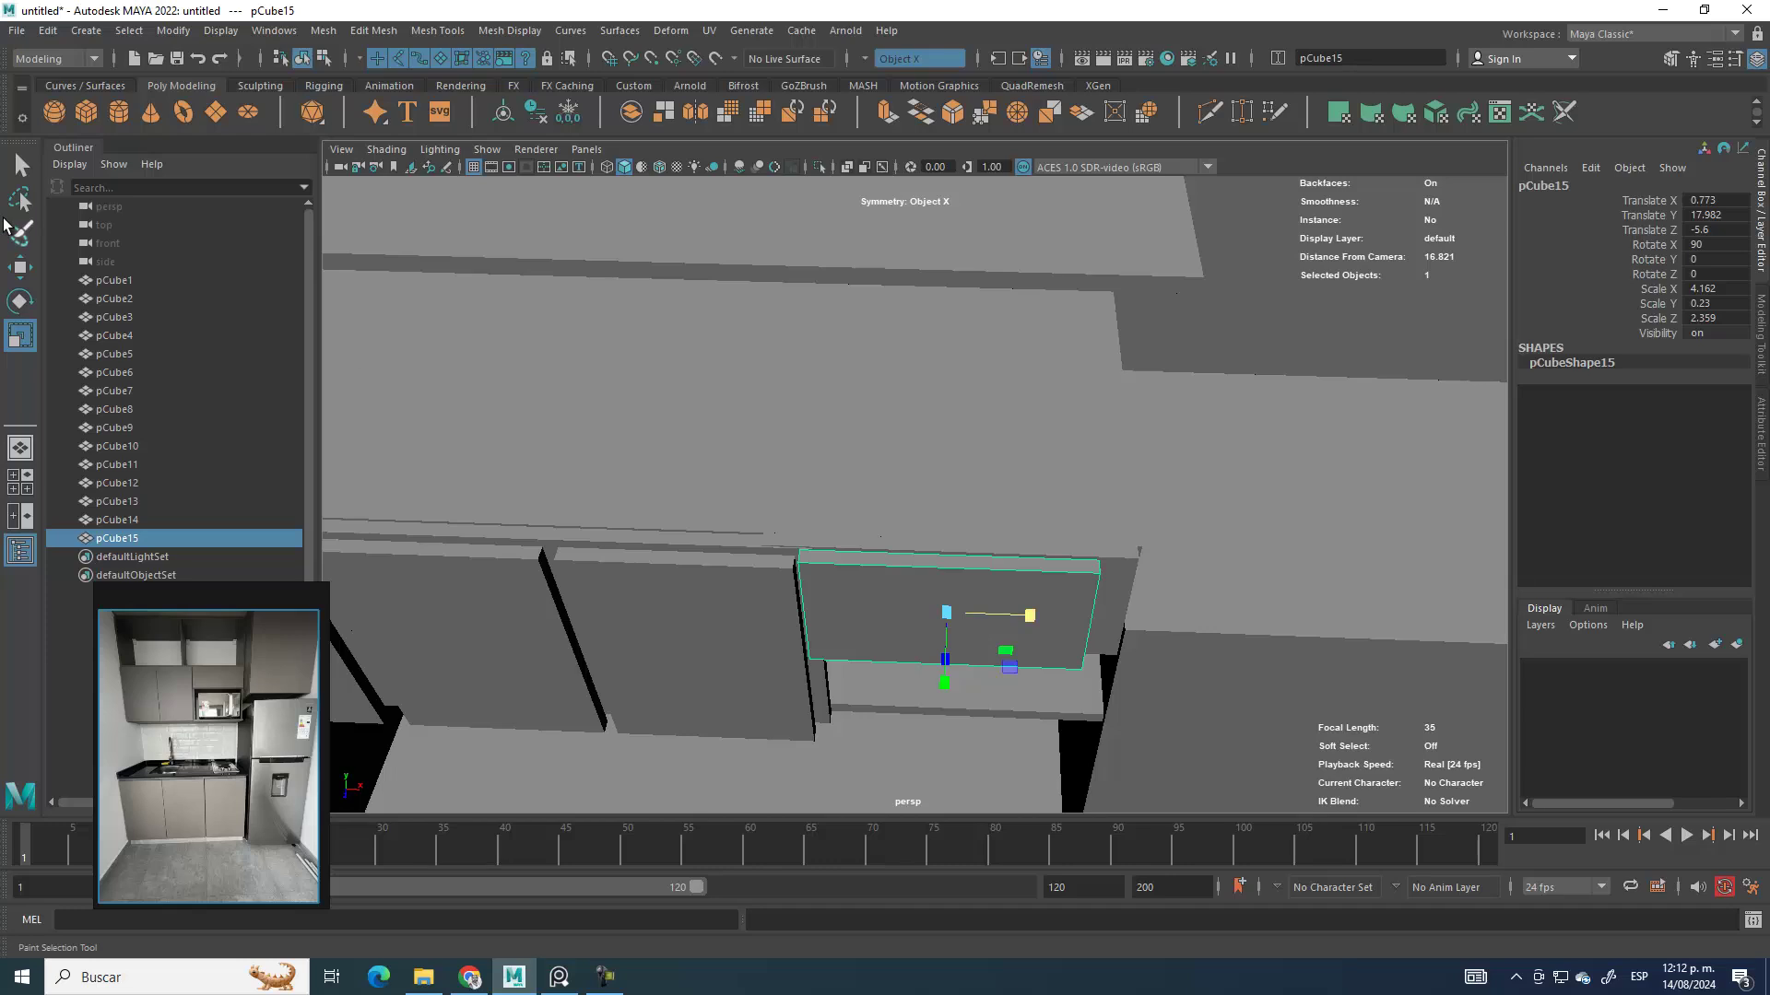
Step: Shift the short outer front to about X 1.148, and try a raised copy above the shelf before undoing that copy
left_click(17, 267)
mouse_move(1037, 624)
left_mouse_down()
mouse_move(1061, 624)
mouse_move(999, 584)
mouse_move(1037, 476)
mouse_move(903, 419)
mouse_move(923, 249)
mouse_move(912, 293)
mouse_move(906, 259)
left_mouse_up()
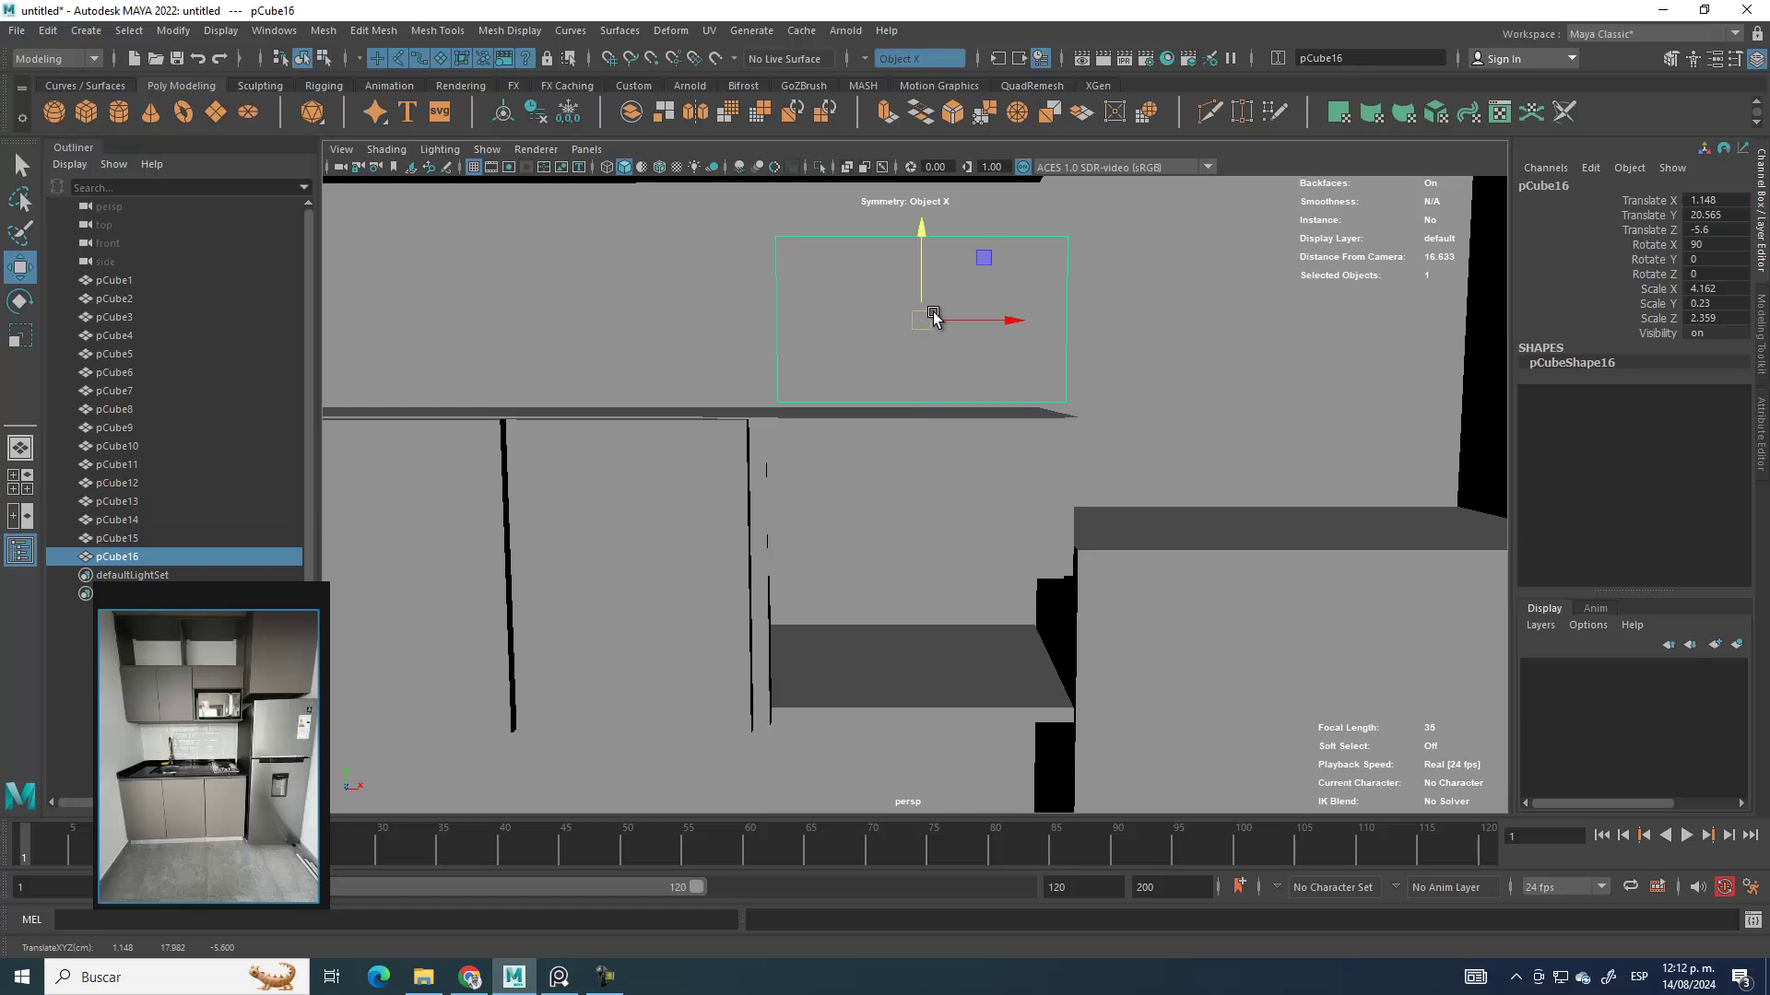
key("ctrl+z")
scroll(953, 527, "down", 4)
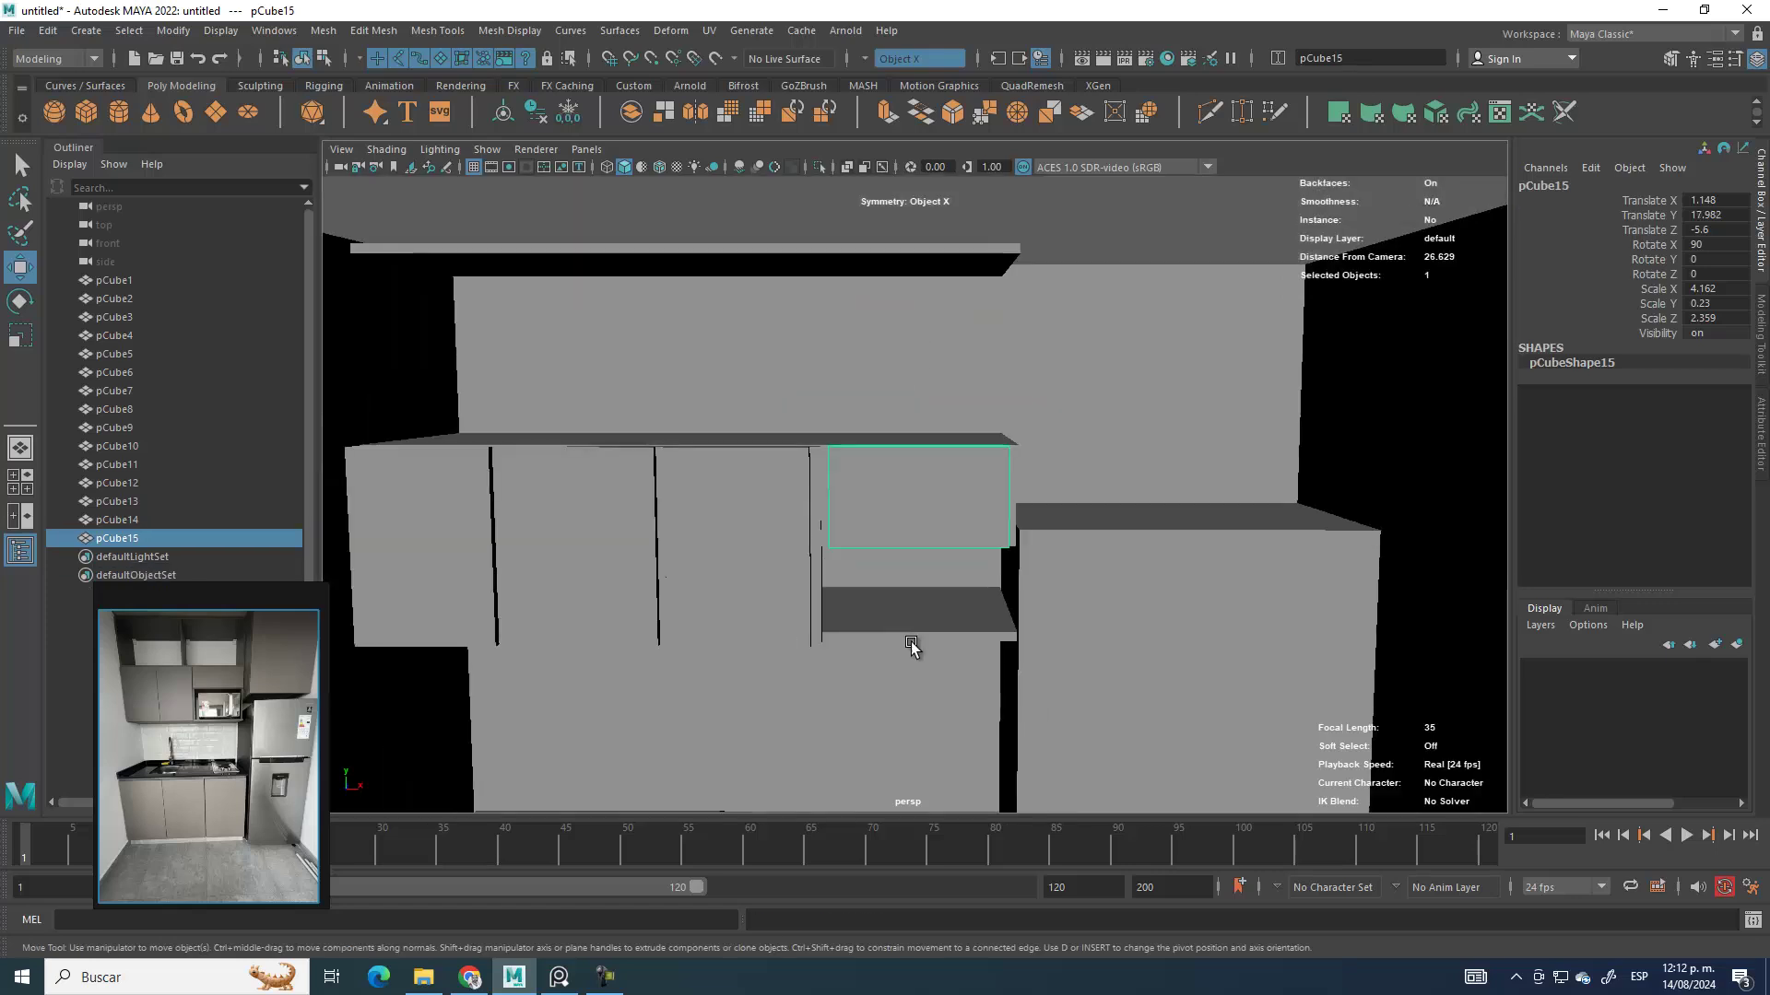
Step: Duplicate the third door, move the copy to about X -0.519, and set its Rotate Y to 90
left_click_drag(945, 497, 843, 479, "alt")
left_click(734, 427)
key("ctrl+d")
left_click_drag(778, 426, 883, 443)
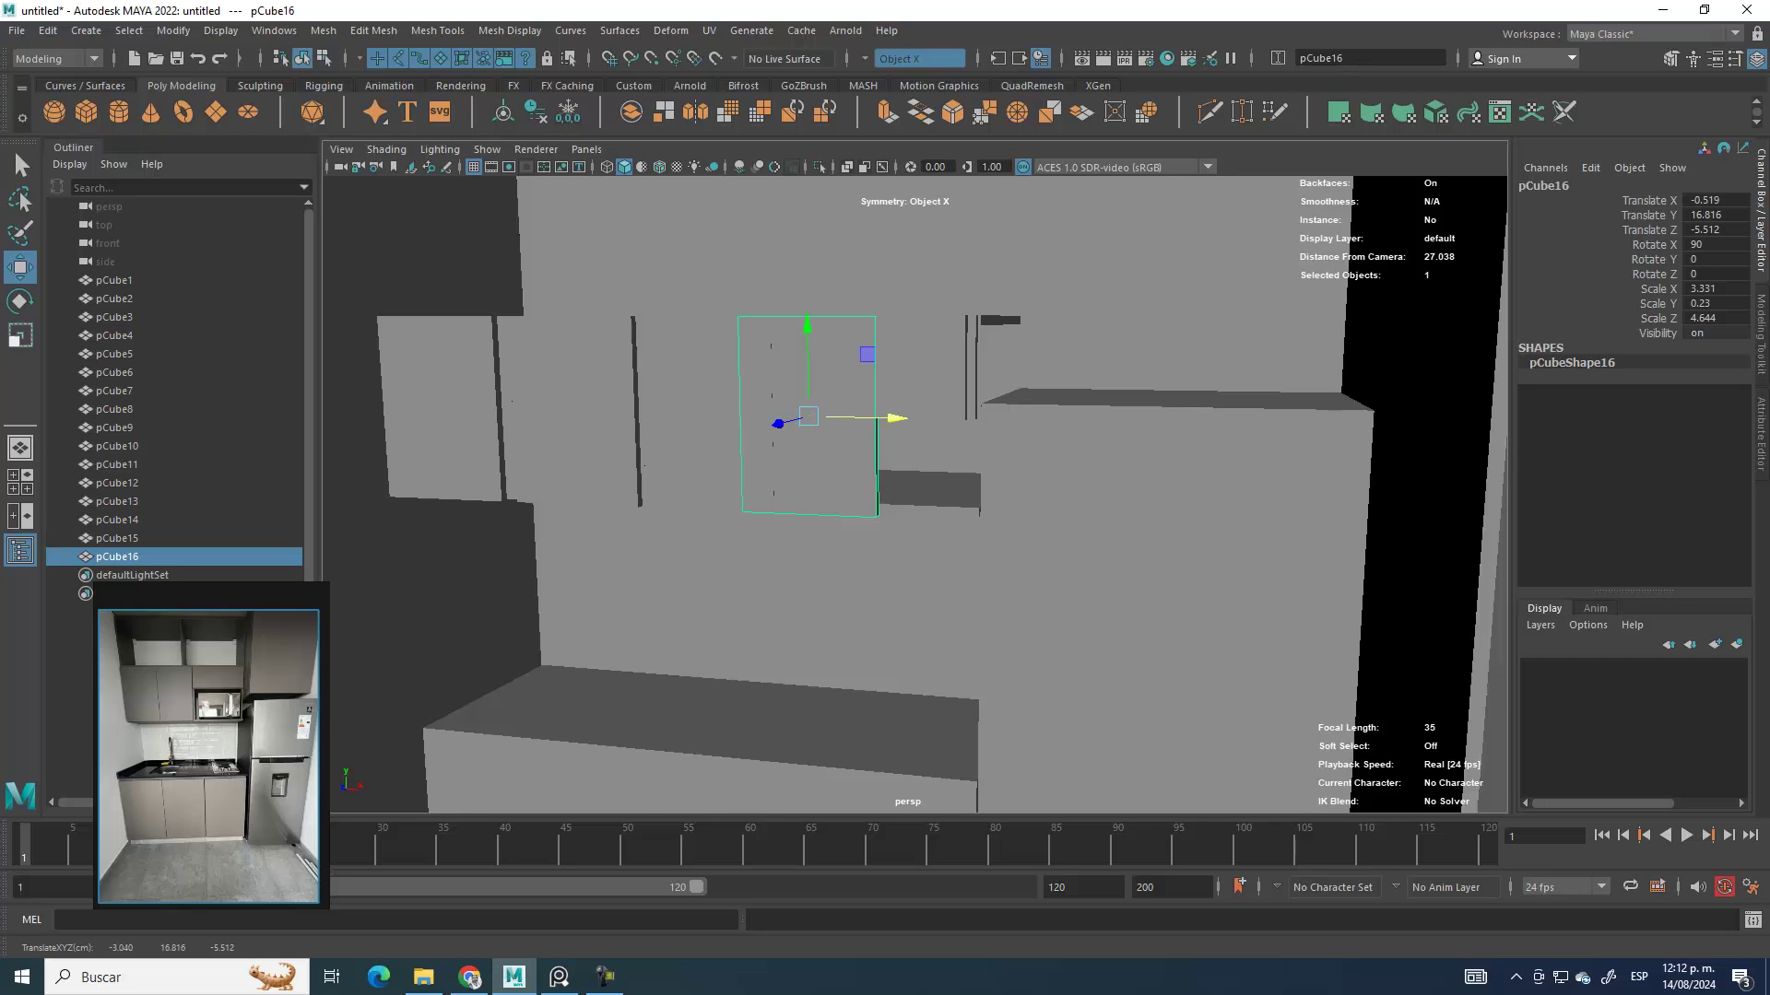
left_click(22, 304)
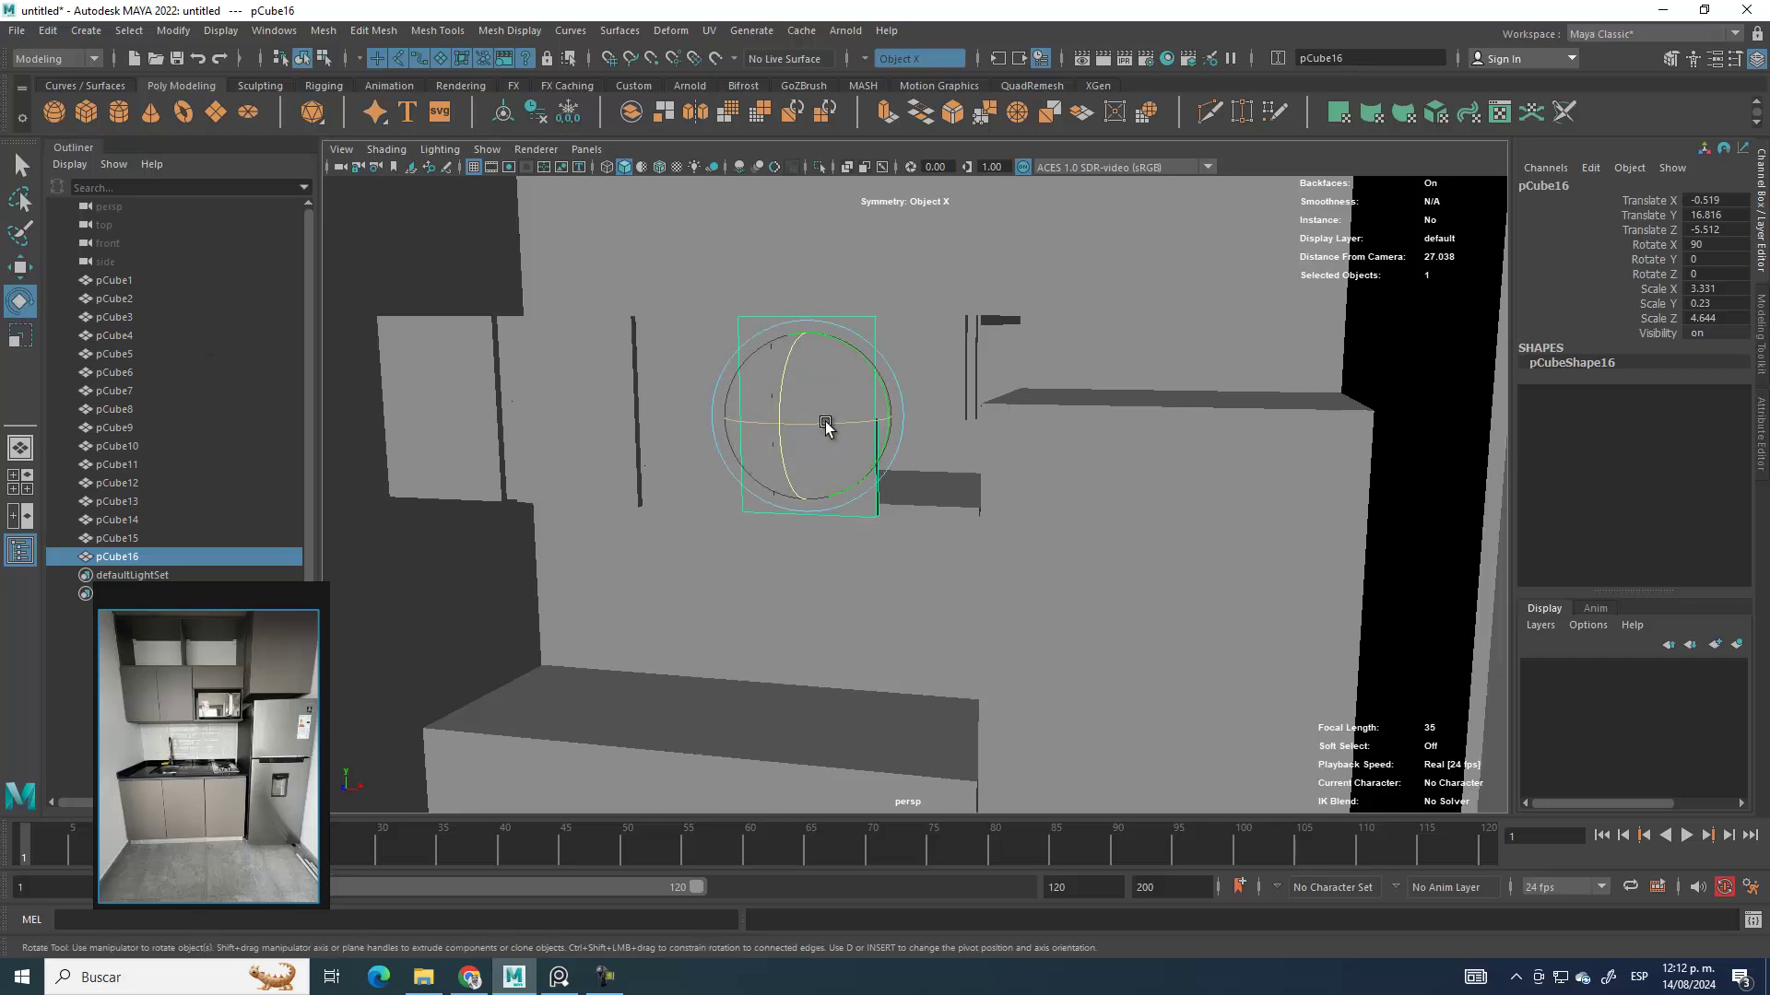
left_click_drag(825, 426, 920, 423)
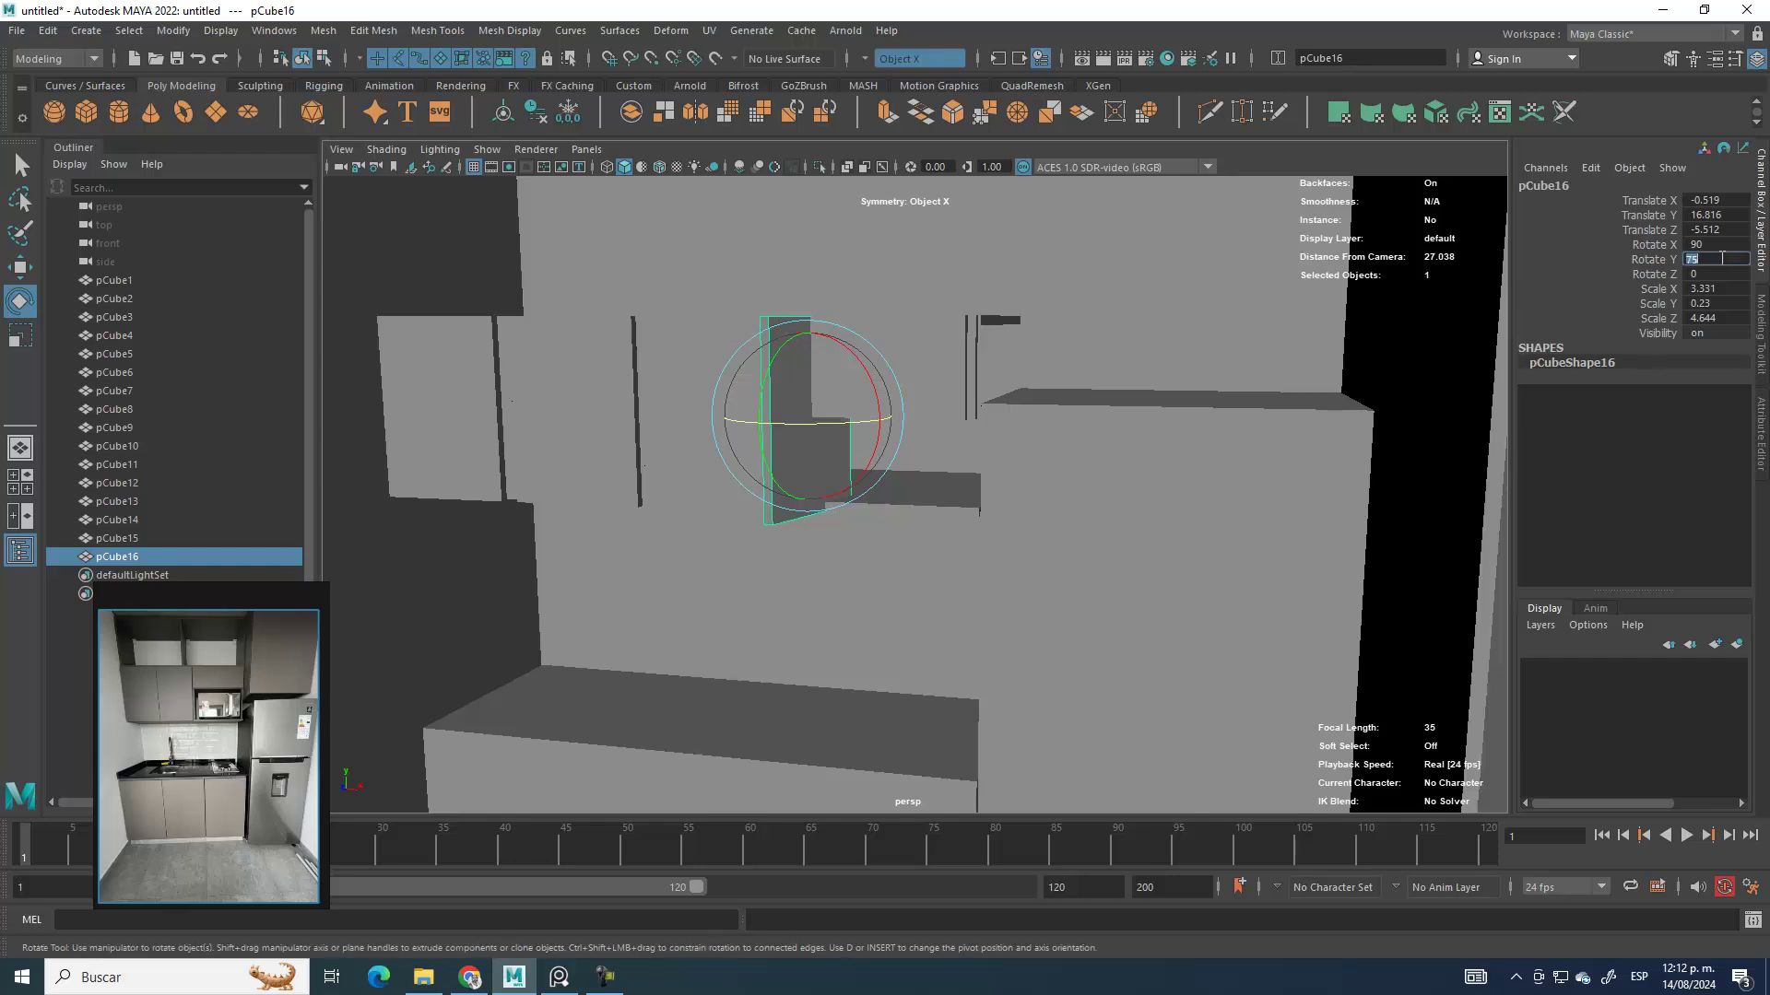
left_click_drag(758, 405, 887, 431, "alt")
key("1")
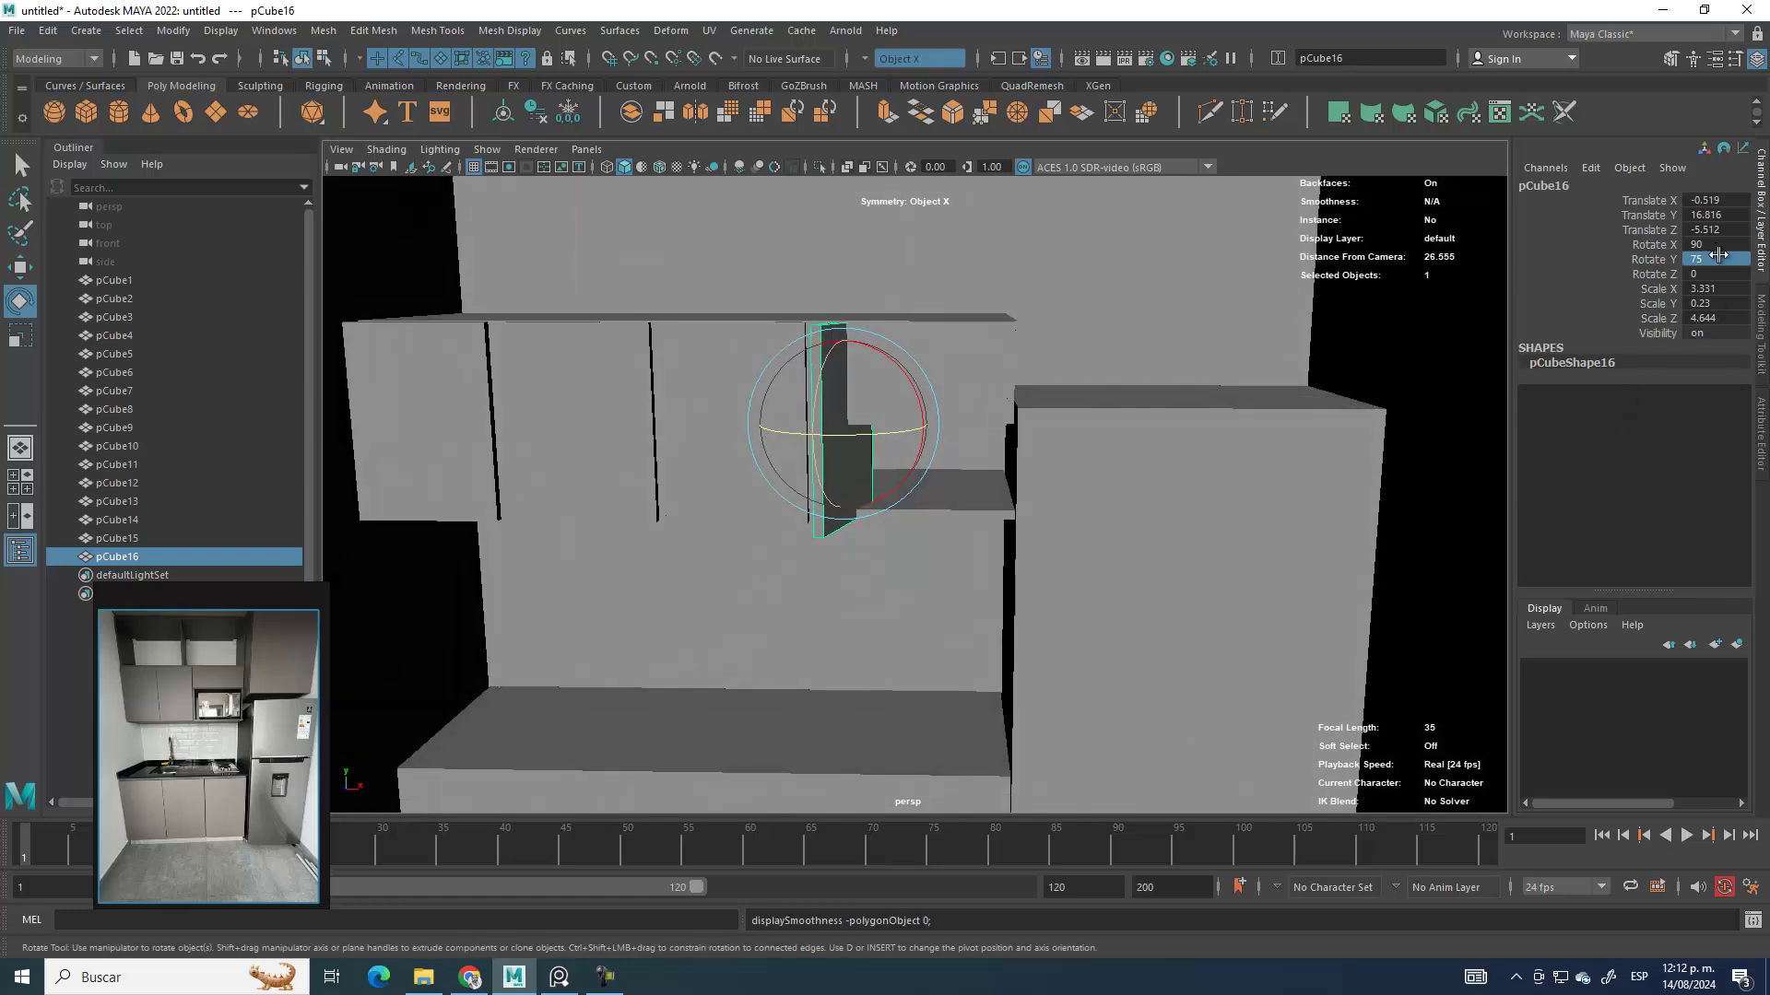
type("90")
key("Return")
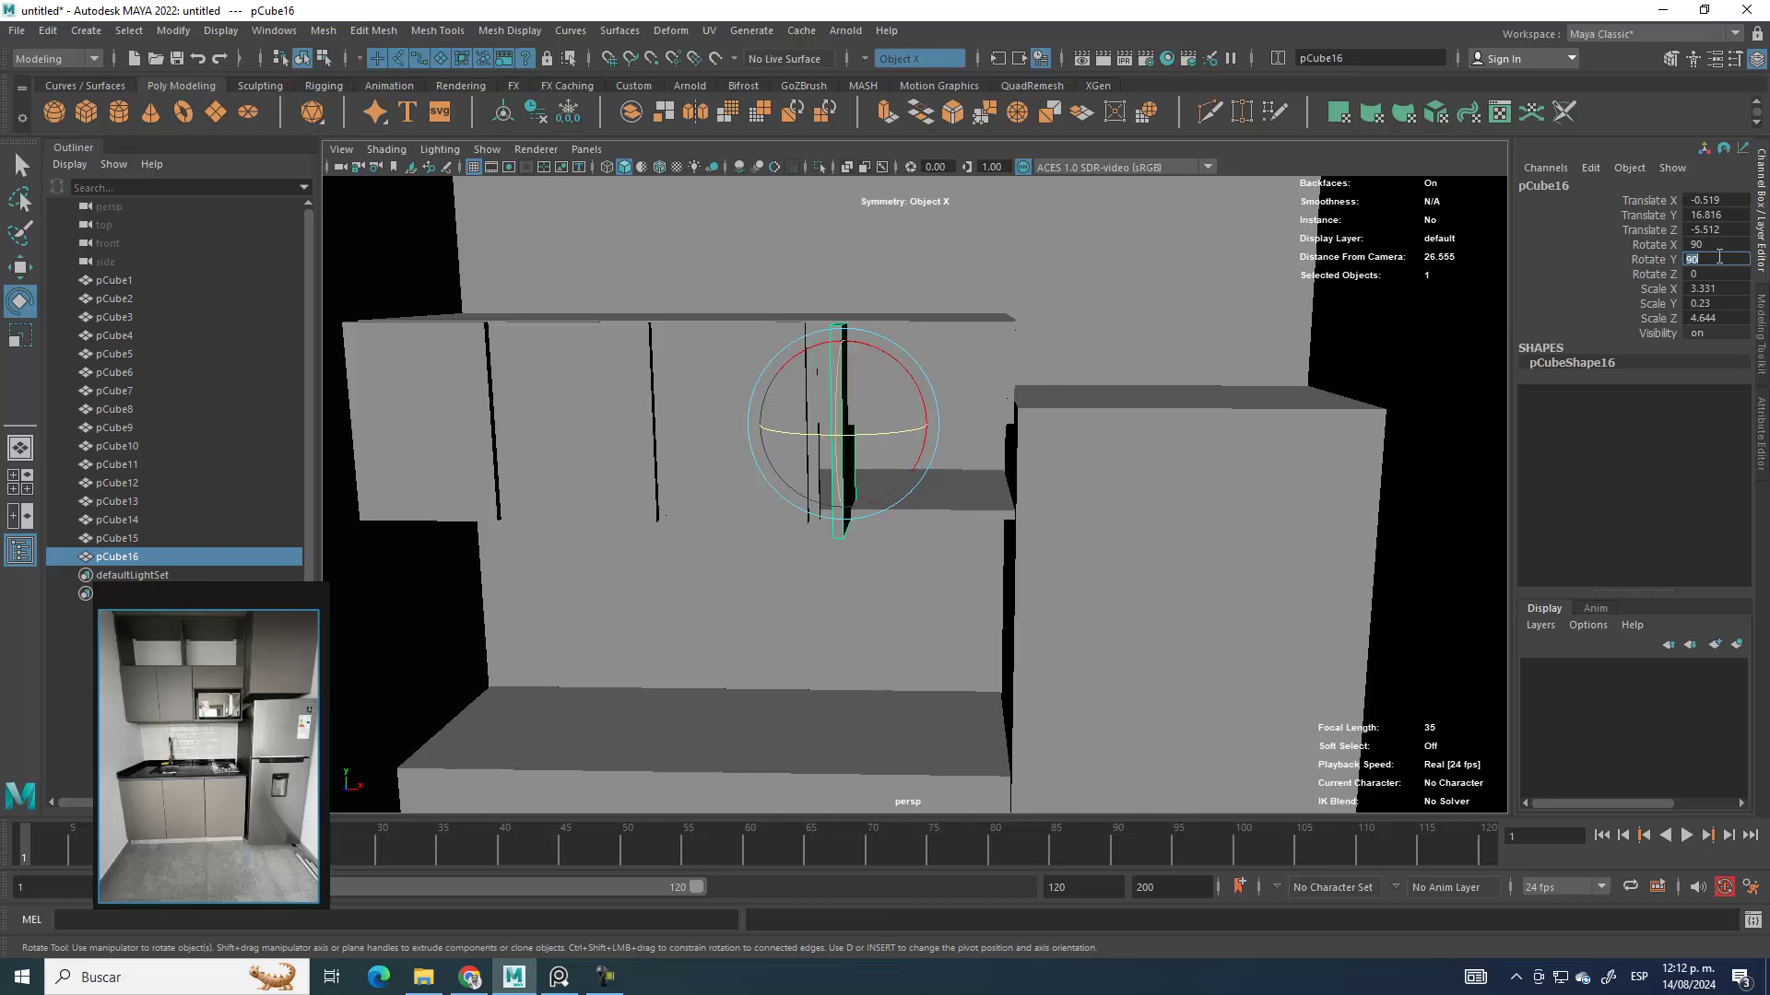
Step: Move the rotated panel to about X -1.246 and Z -7.303 as the side divider of the open niche
left_click(26, 268)
left_click_drag(913, 436, 869, 489)
scroll(857, 474, "up", 3)
right_click_drag(858, 474, 968, 633, "alt")
left_click_drag(968, 633, 807, 456, "alt")
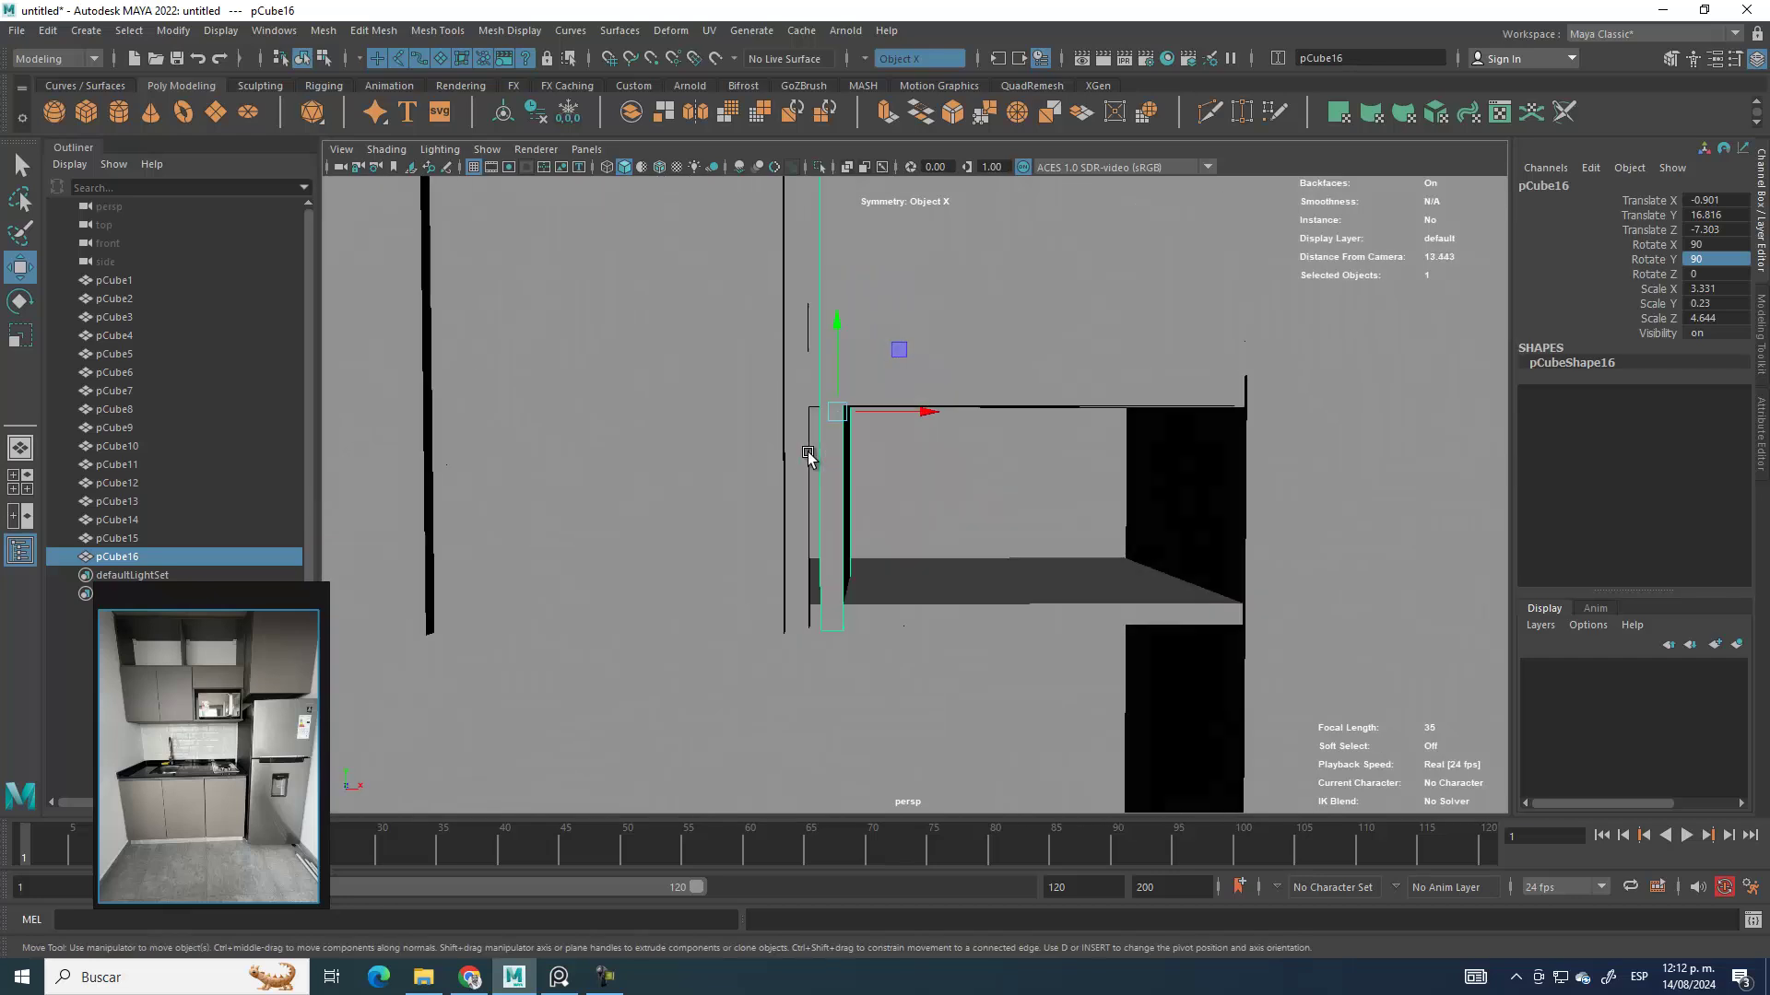
left_click_drag(905, 412, 876, 412)
Step: Examine the whole kitchen blockout from several angles, checking the upper cabinet doors, niche divider and refrigerator volume
scroll(878, 415, "down", 5)
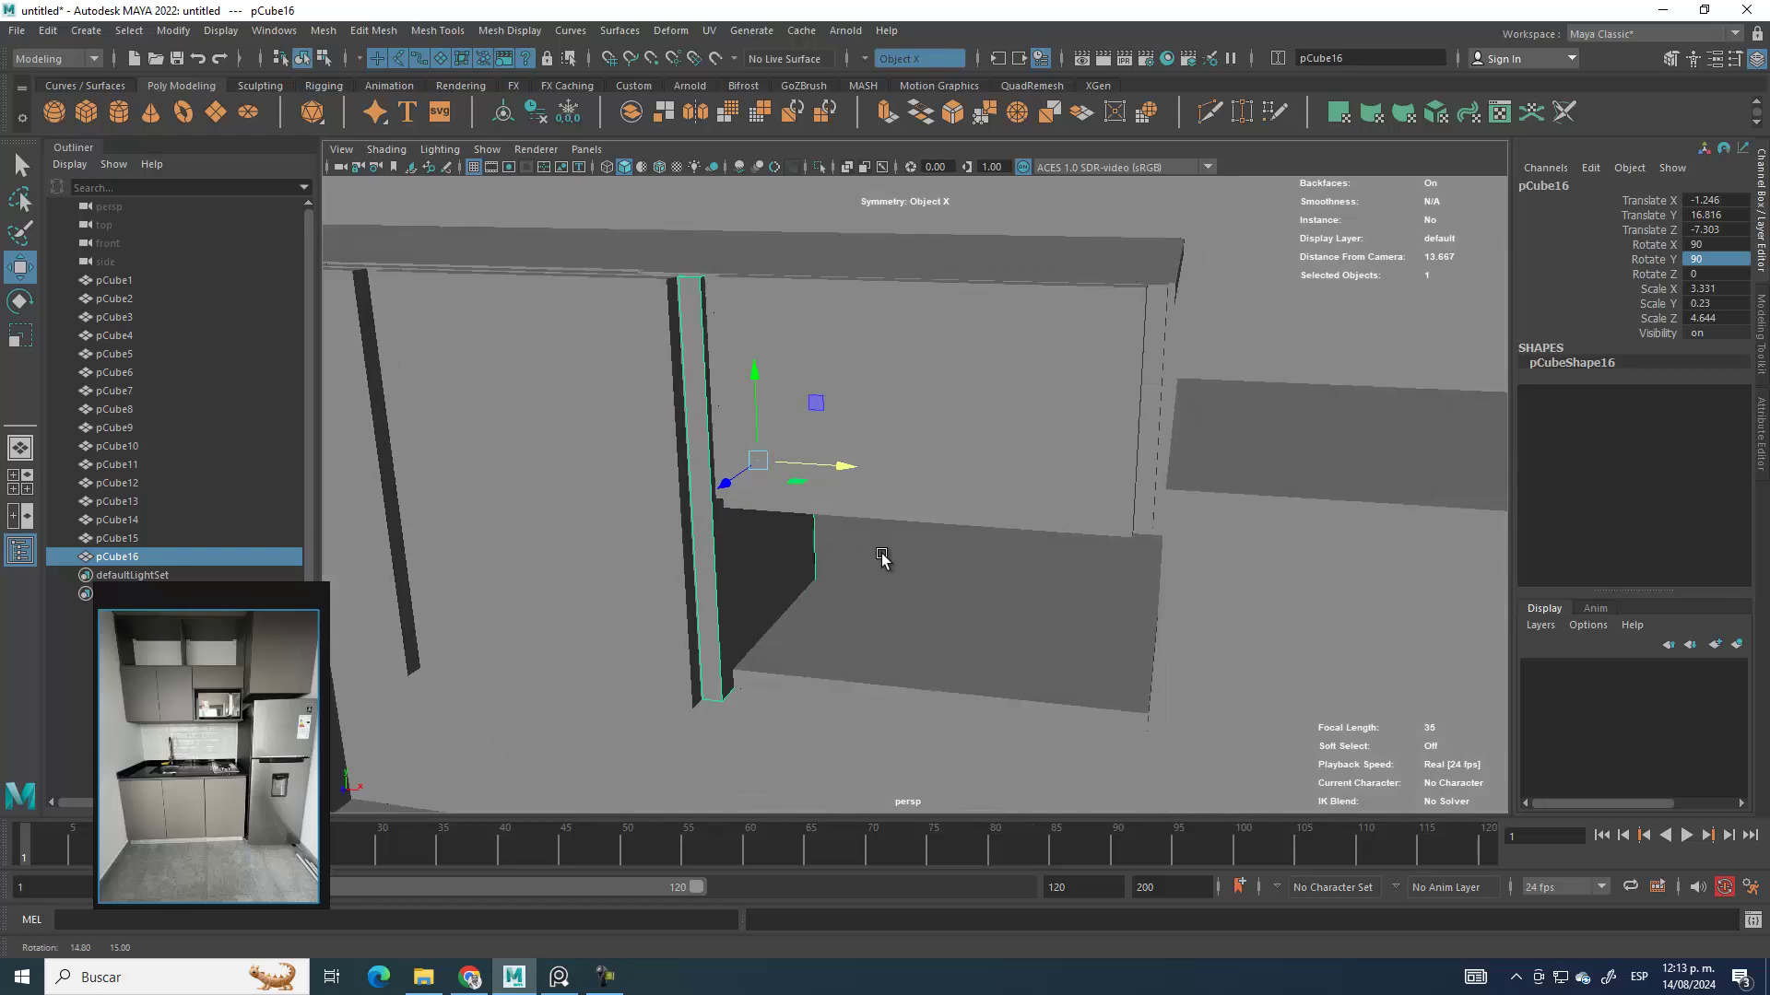
left_click_drag(873, 556, 817, 553, "alt")
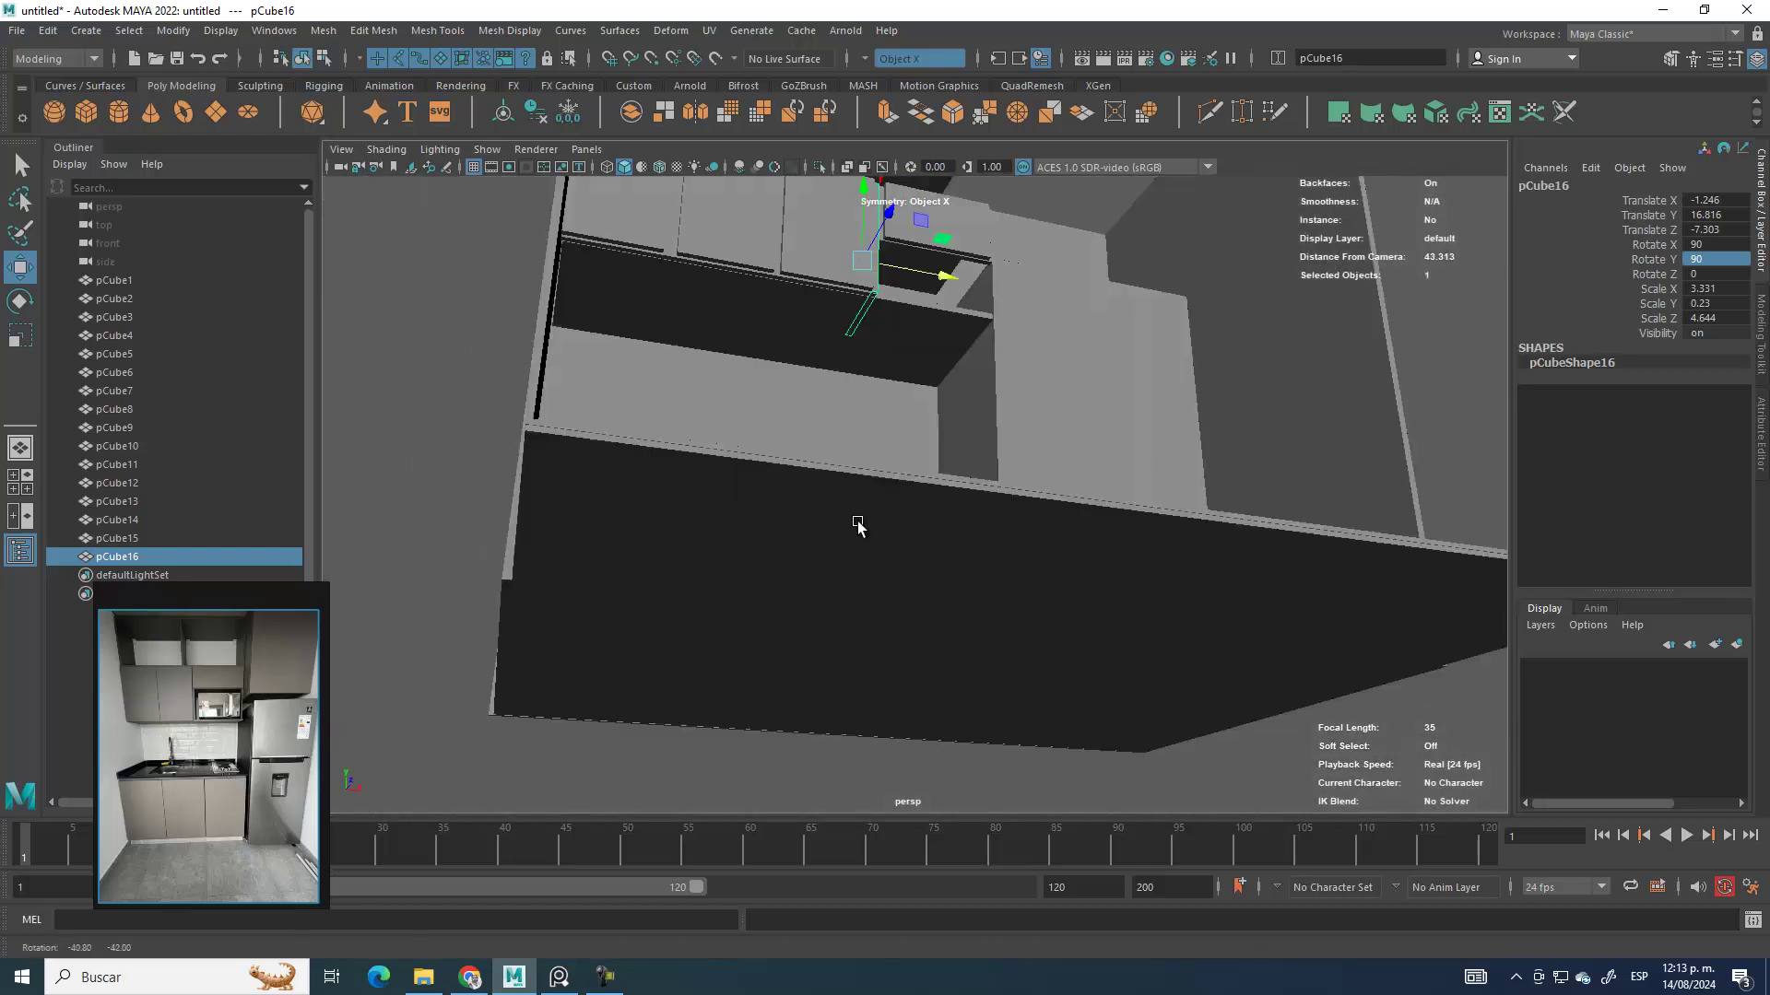
scroll(834, 589, "down", 5)
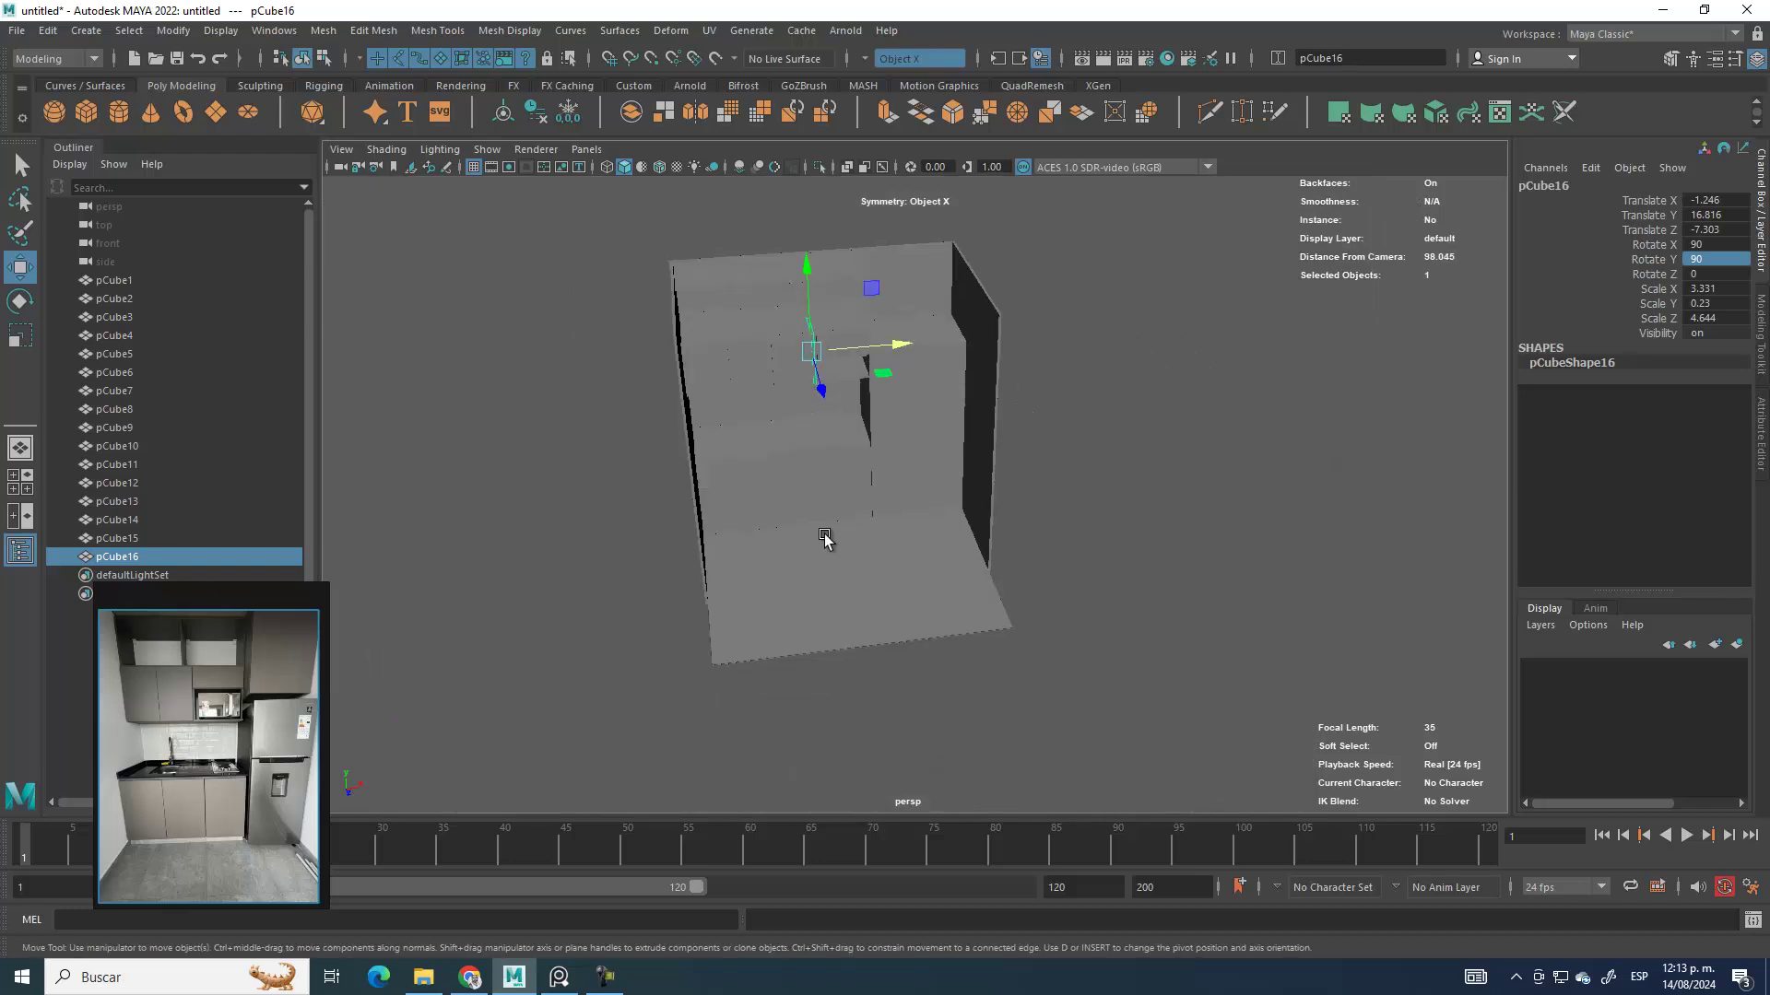
scroll(825, 542, "up", 6)
scroll(827, 553, "down", 8)
scroll(827, 551, "up", 5)
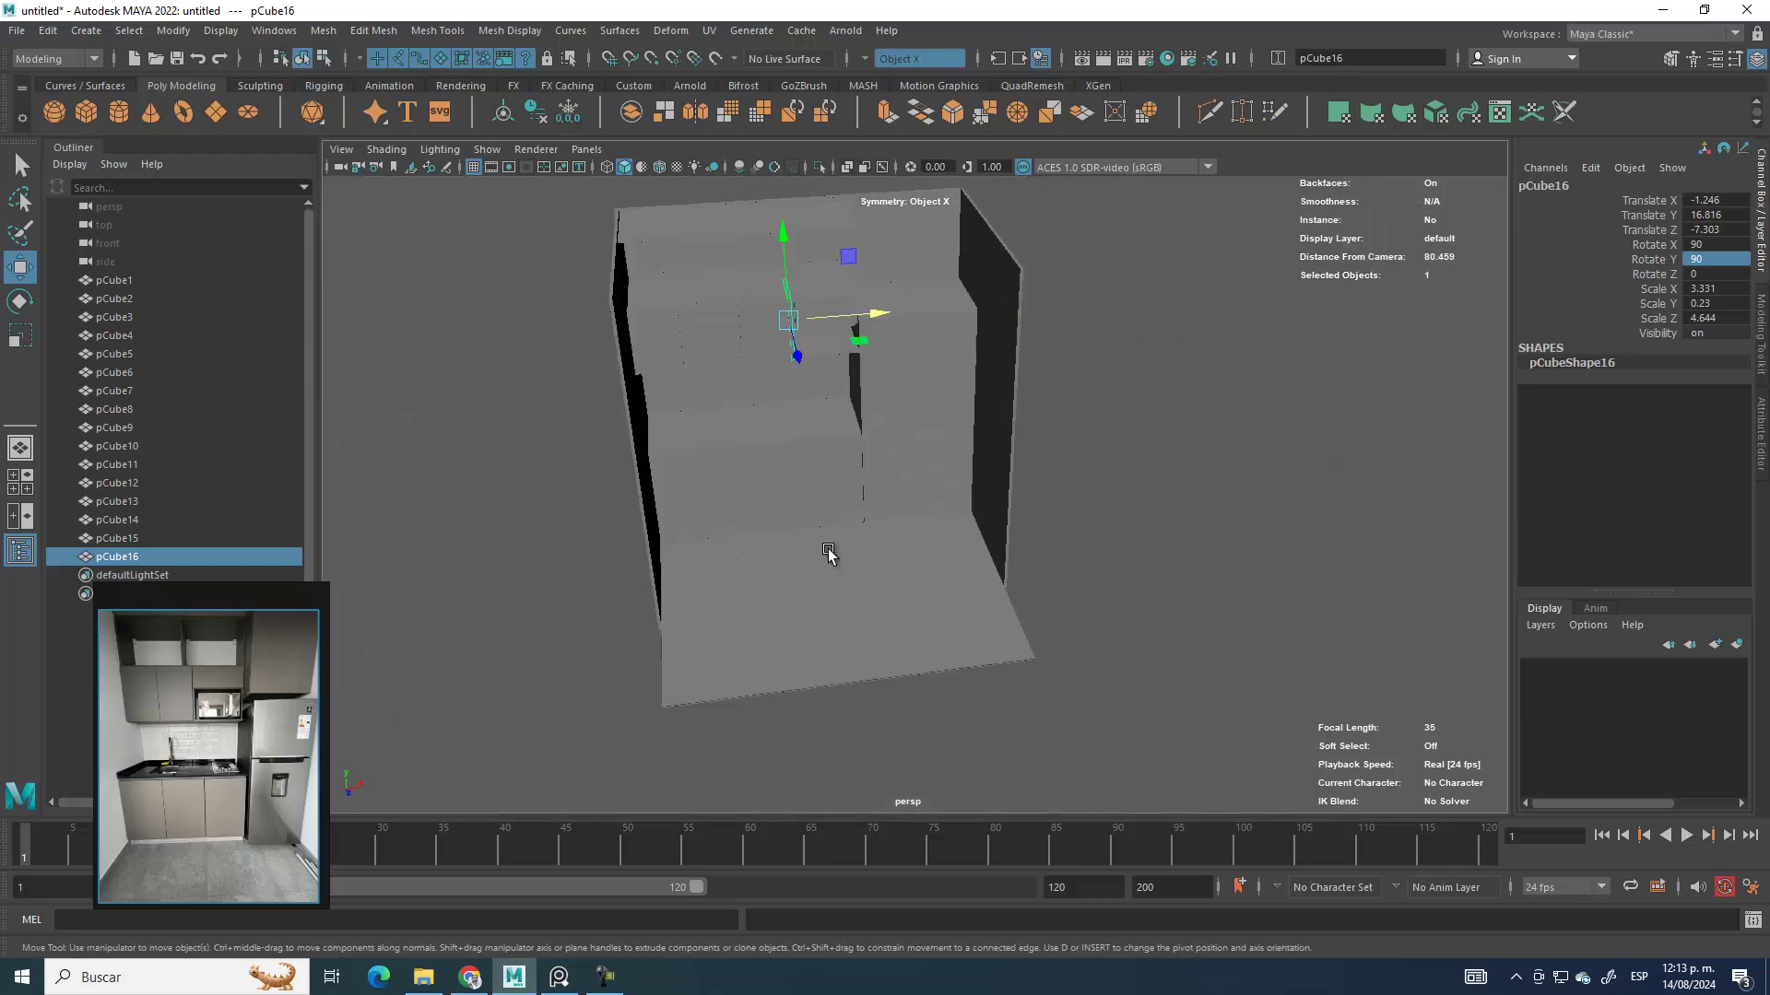
left_click_drag(828, 553, 721, 588, "alt")
scroll(795, 599, "up", 4)
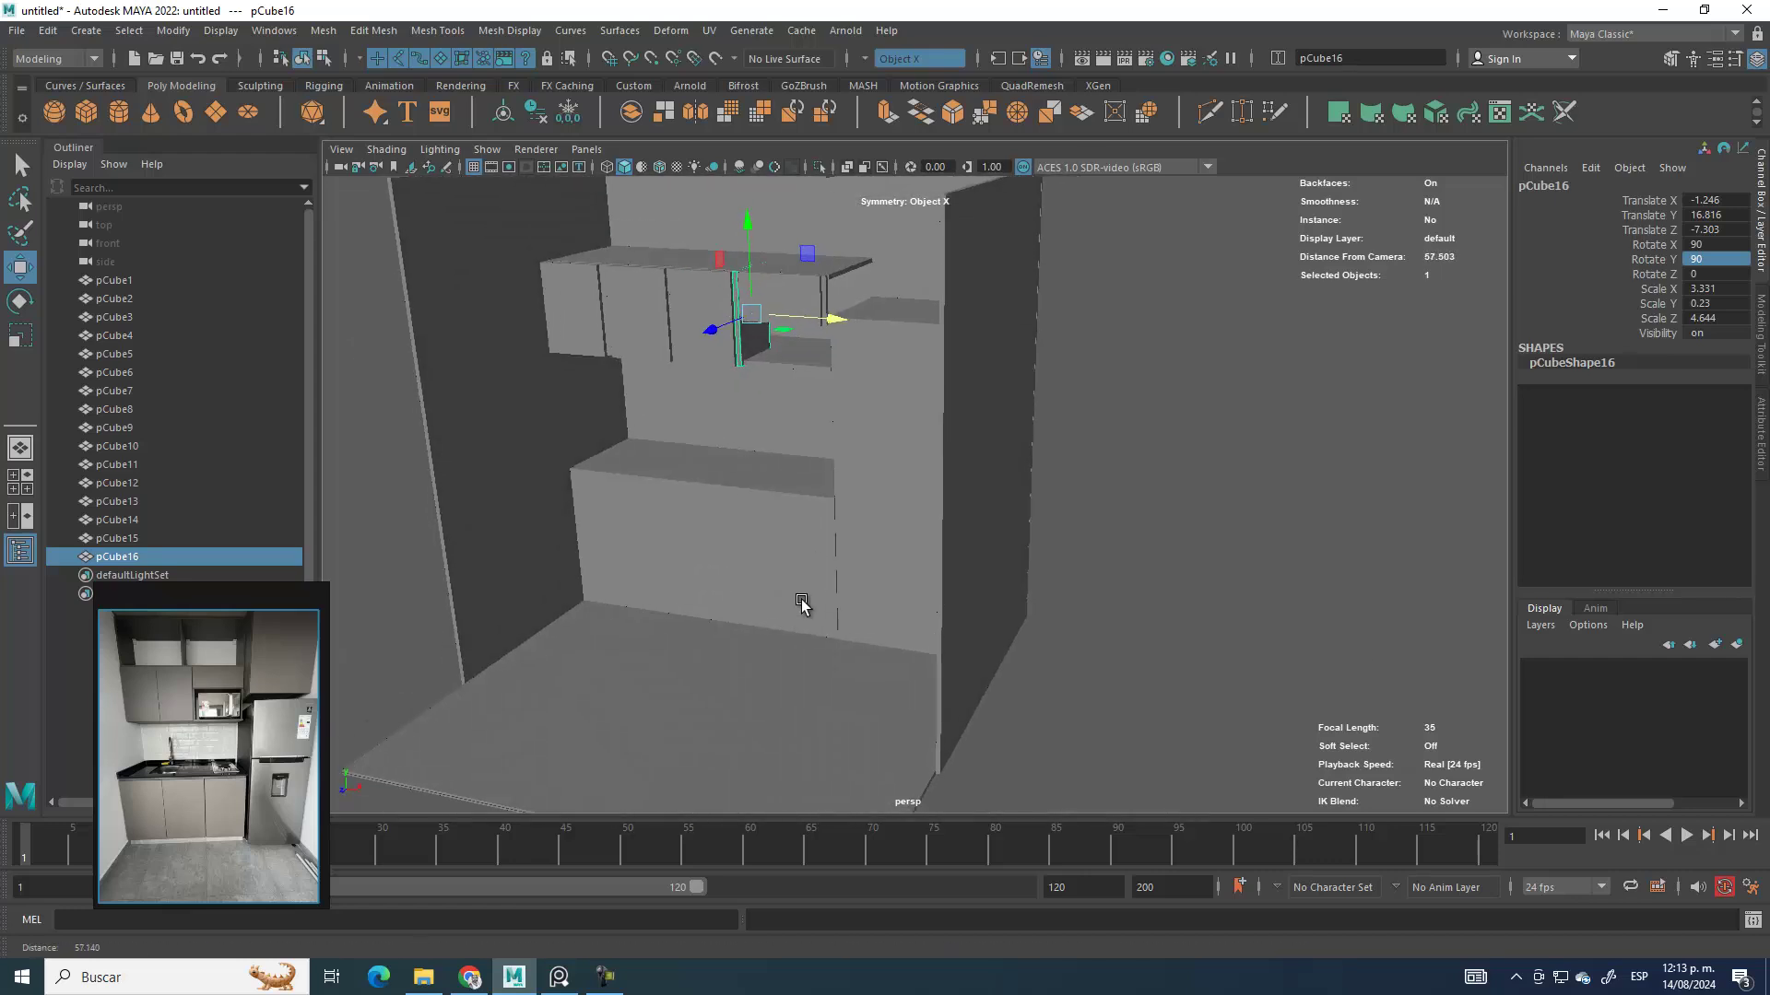
scroll(861, 652, "down", 5)
scroll(899, 659, "up", 6)
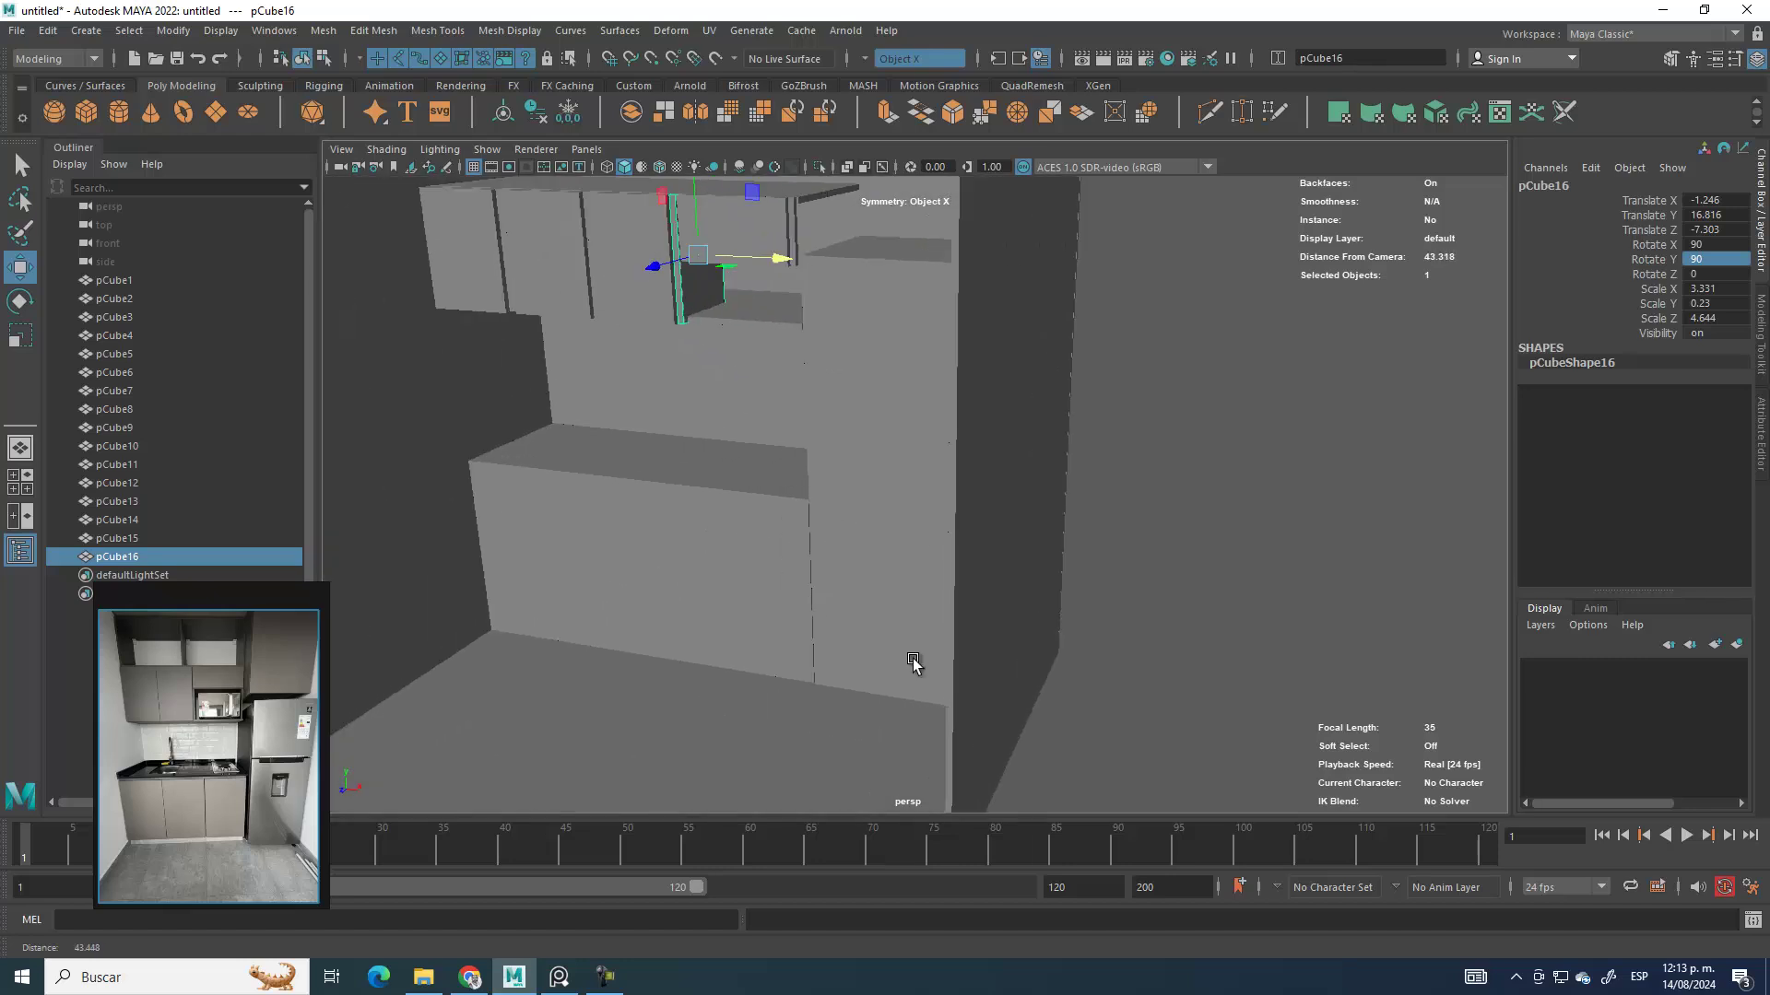
scroll(912, 662, "down", 4)
scroll(904, 692, "up", 4)
scroll(800, 437, "down", 4)
scroll(774, 600, "down", 4)
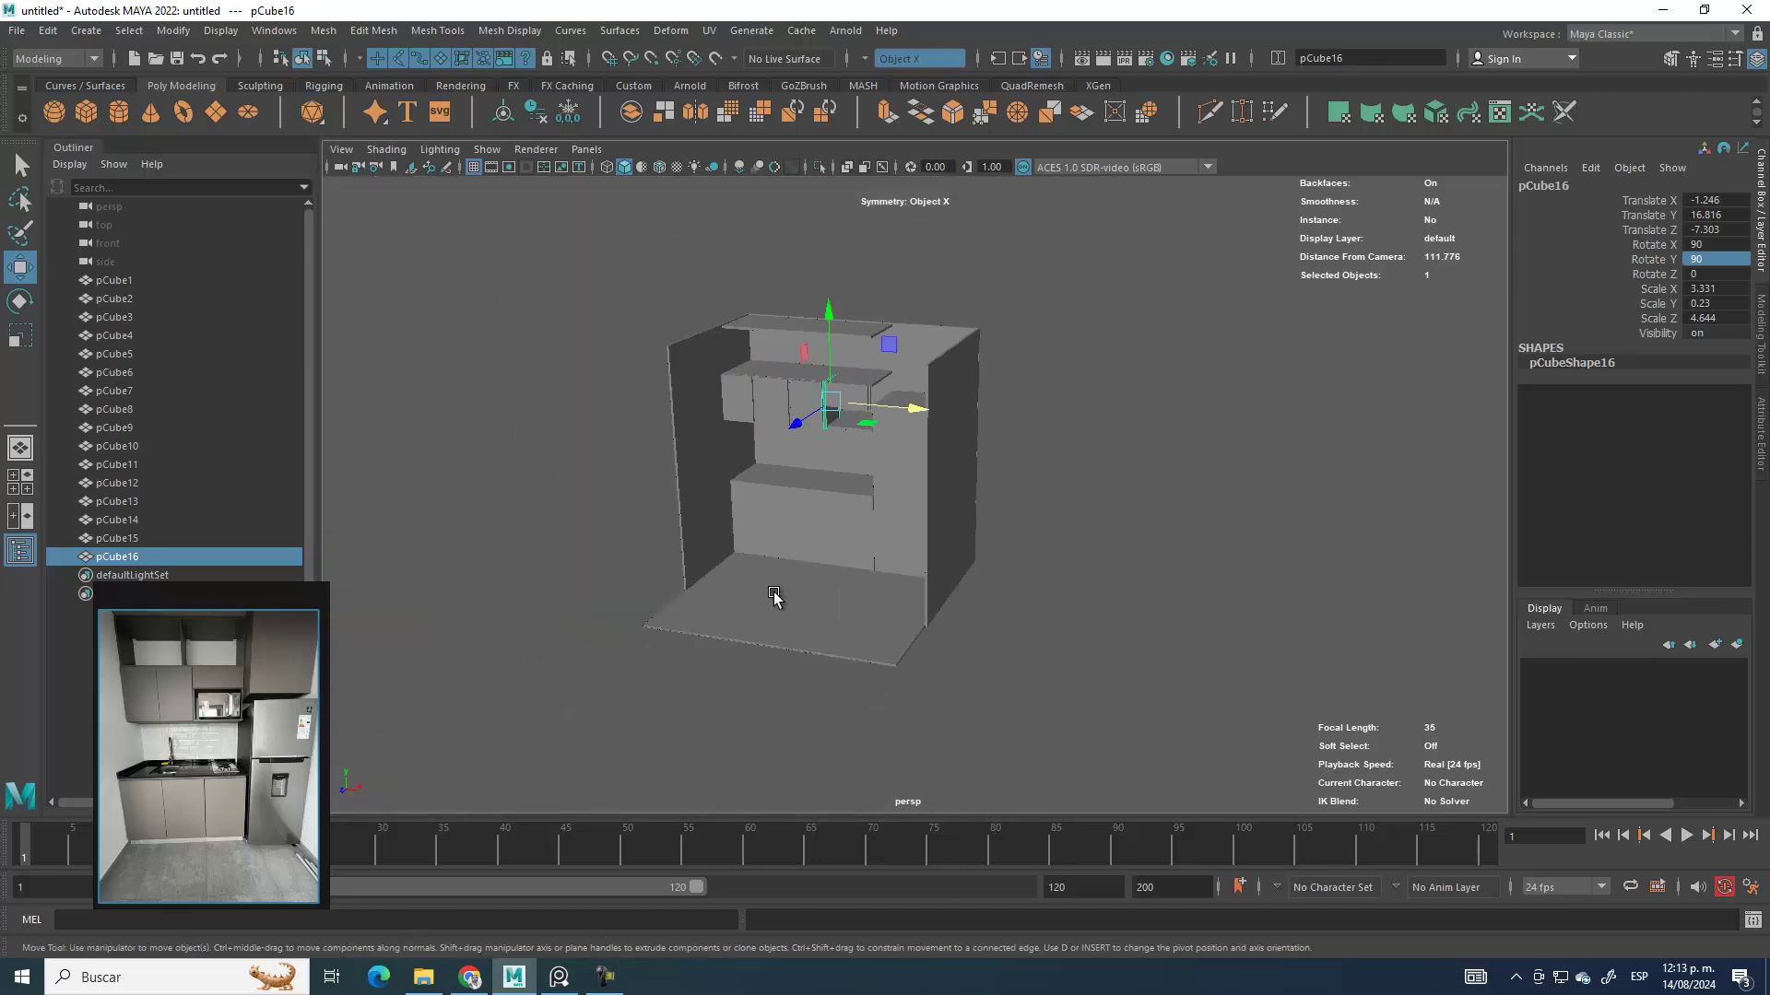
scroll(917, 600, "up", 3)
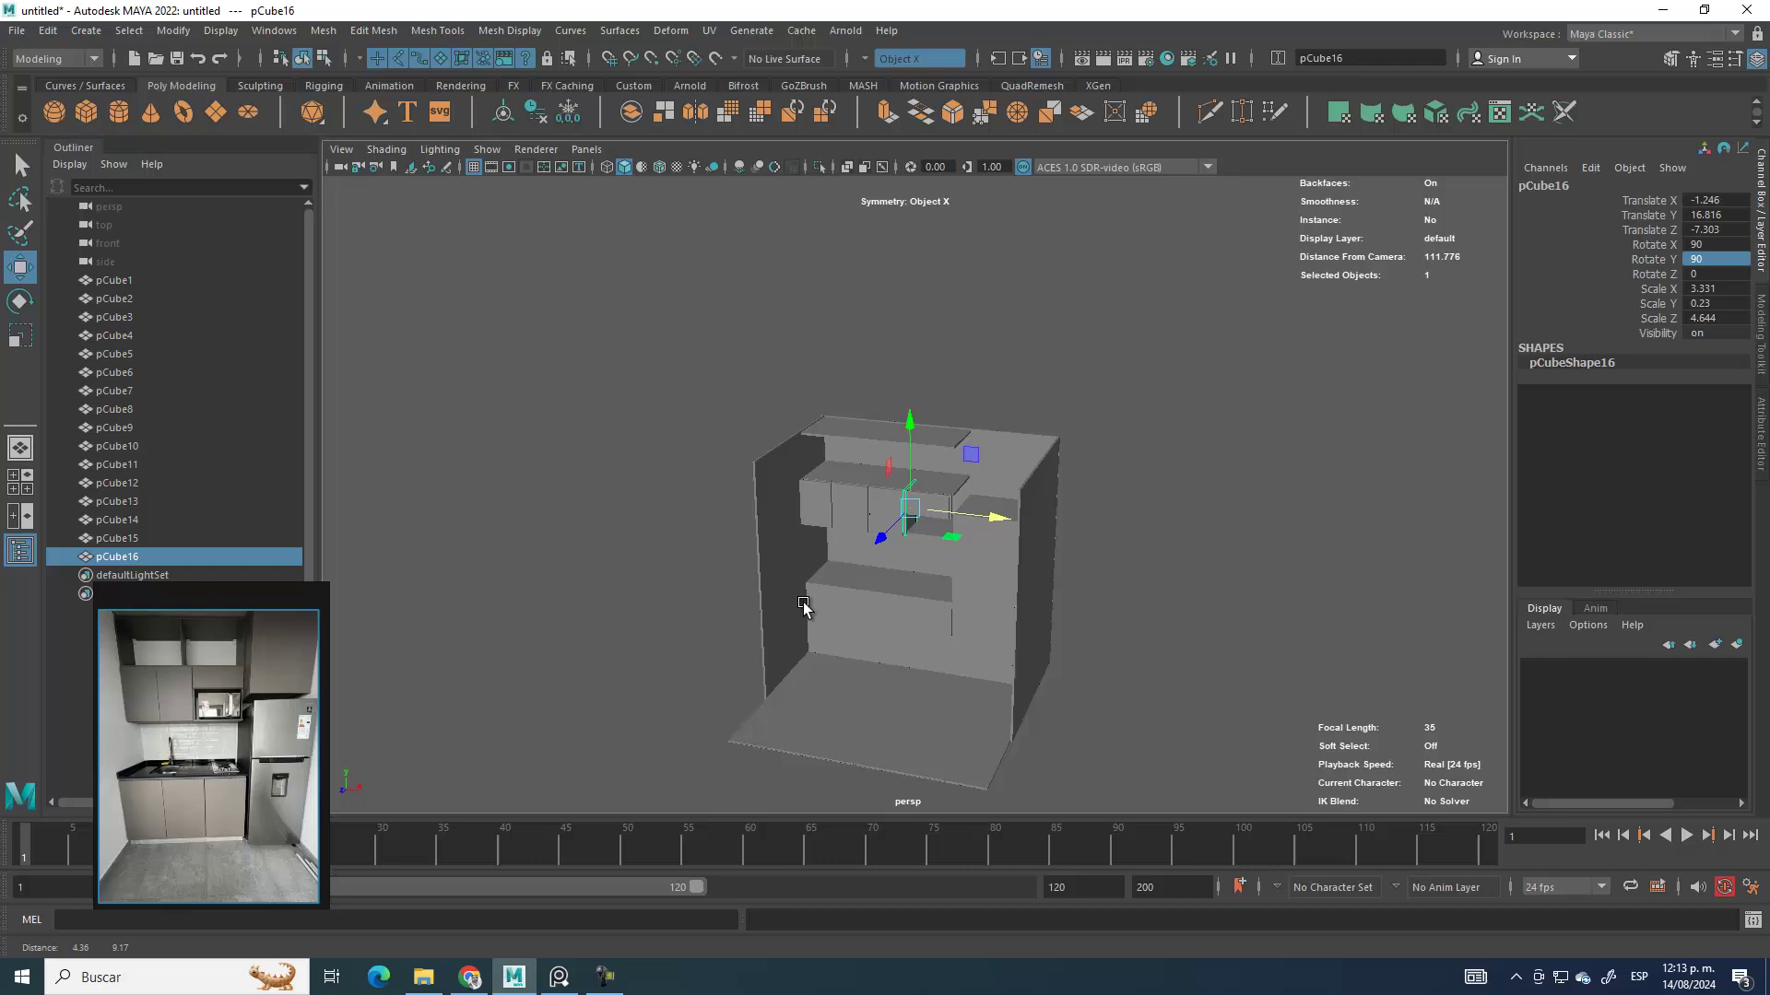
middle_click_drag(803, 605, 770, 522, "alt")
scroll(875, 454, "up", 3)
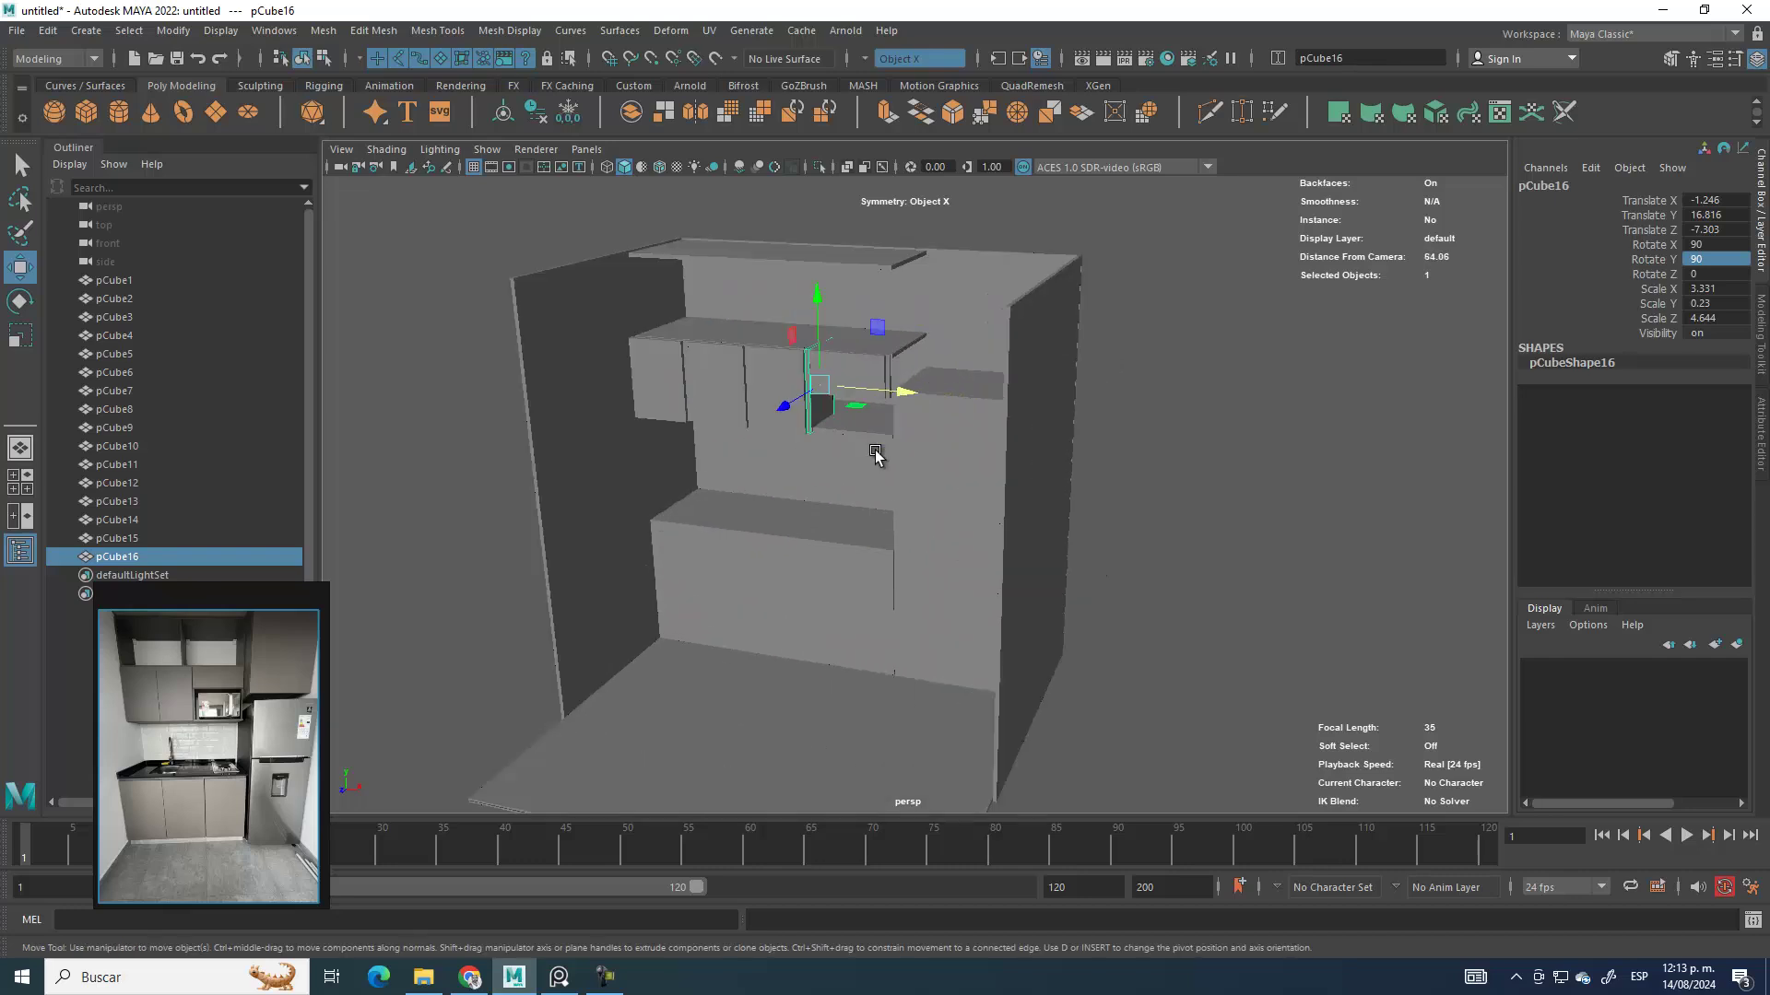
scroll(876, 453, "up", 4)
left_click_drag(874, 396, 930, 500, "alt")
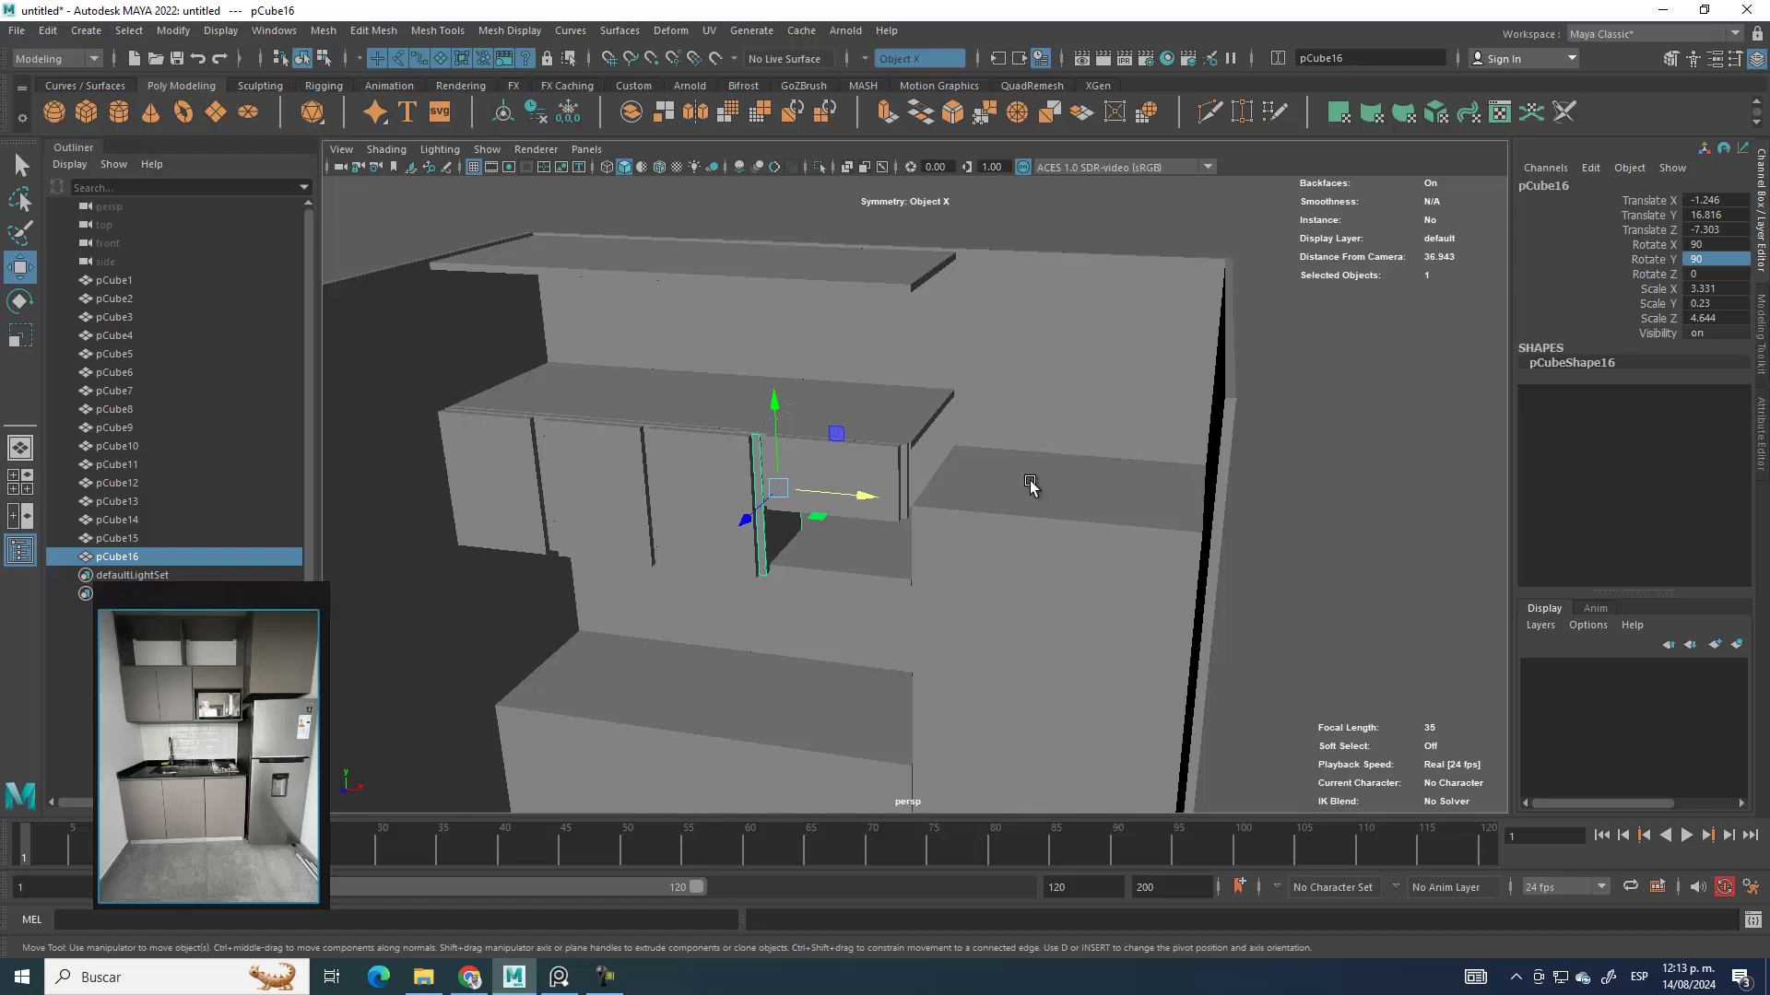
left_click_drag(939, 444, 1006, 545, "alt")
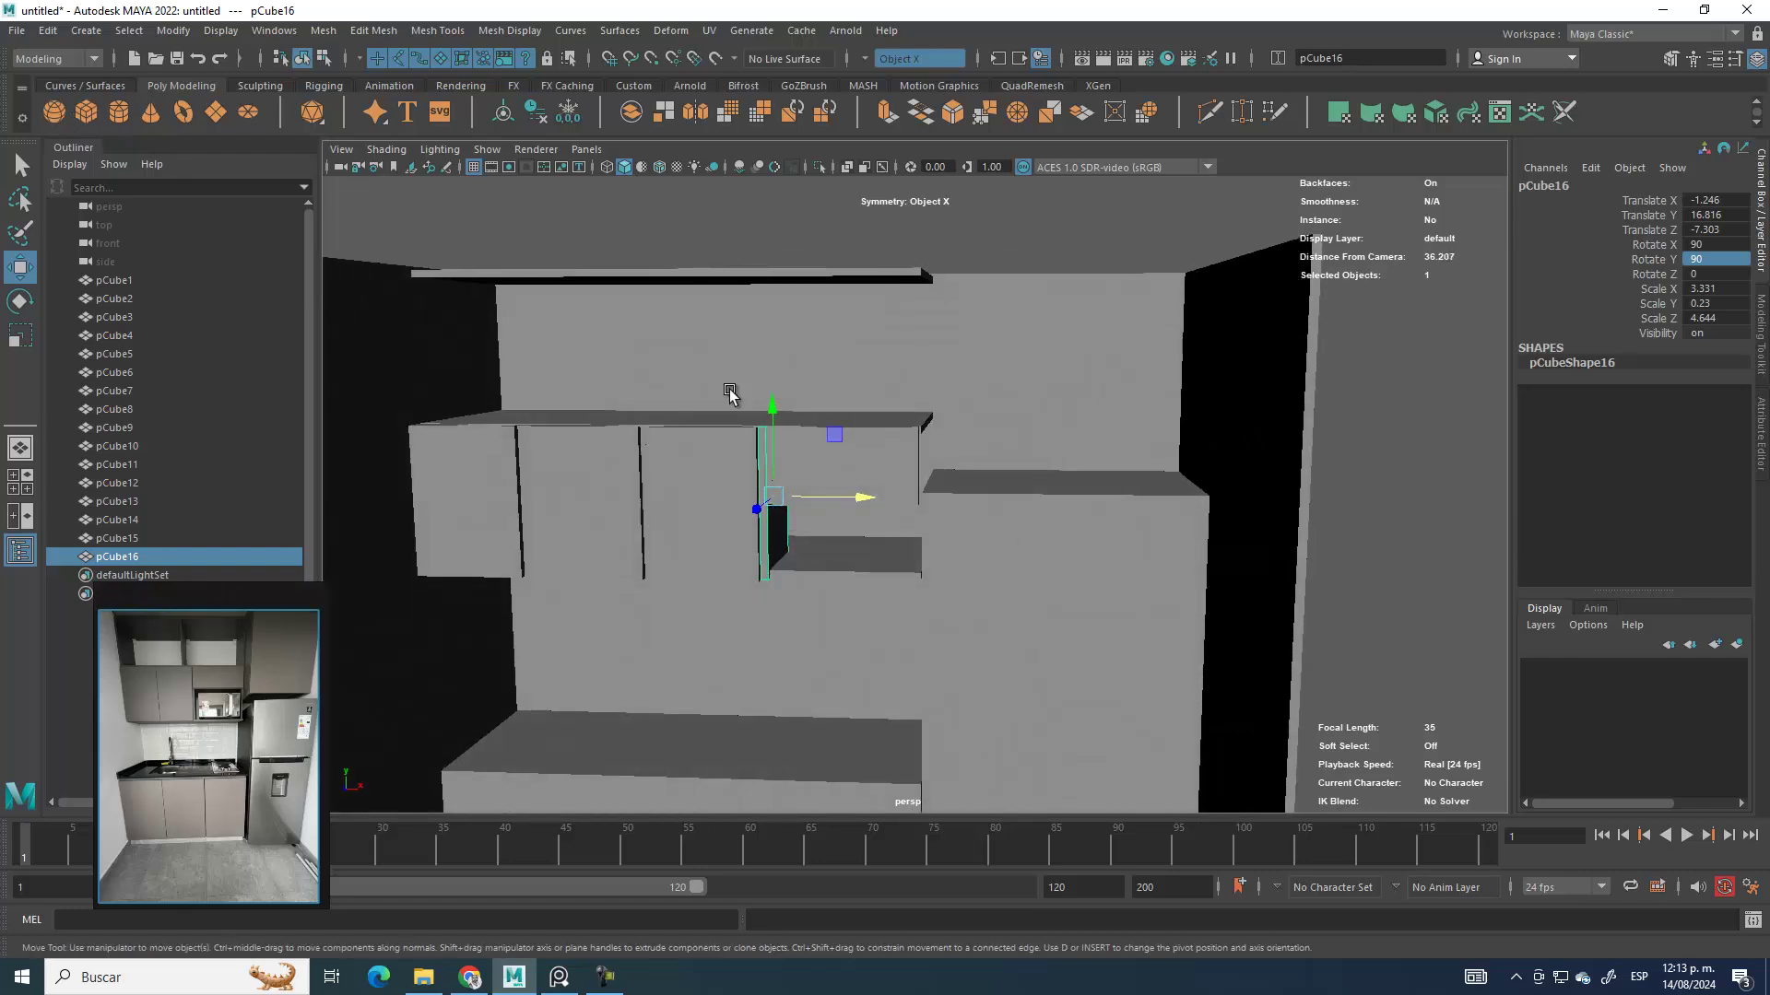
Step: Clone the refrigerator volume and raise the copy to about Y 19.742
left_click(1059, 612)
scroll(1060, 664, "down", 5)
middle_click_drag(1059, 664, 980, 502, "alt")
left_click_drag(980, 501, 972, 350, "shift")
middle_click_drag(973, 350, 977, 558, "alt")
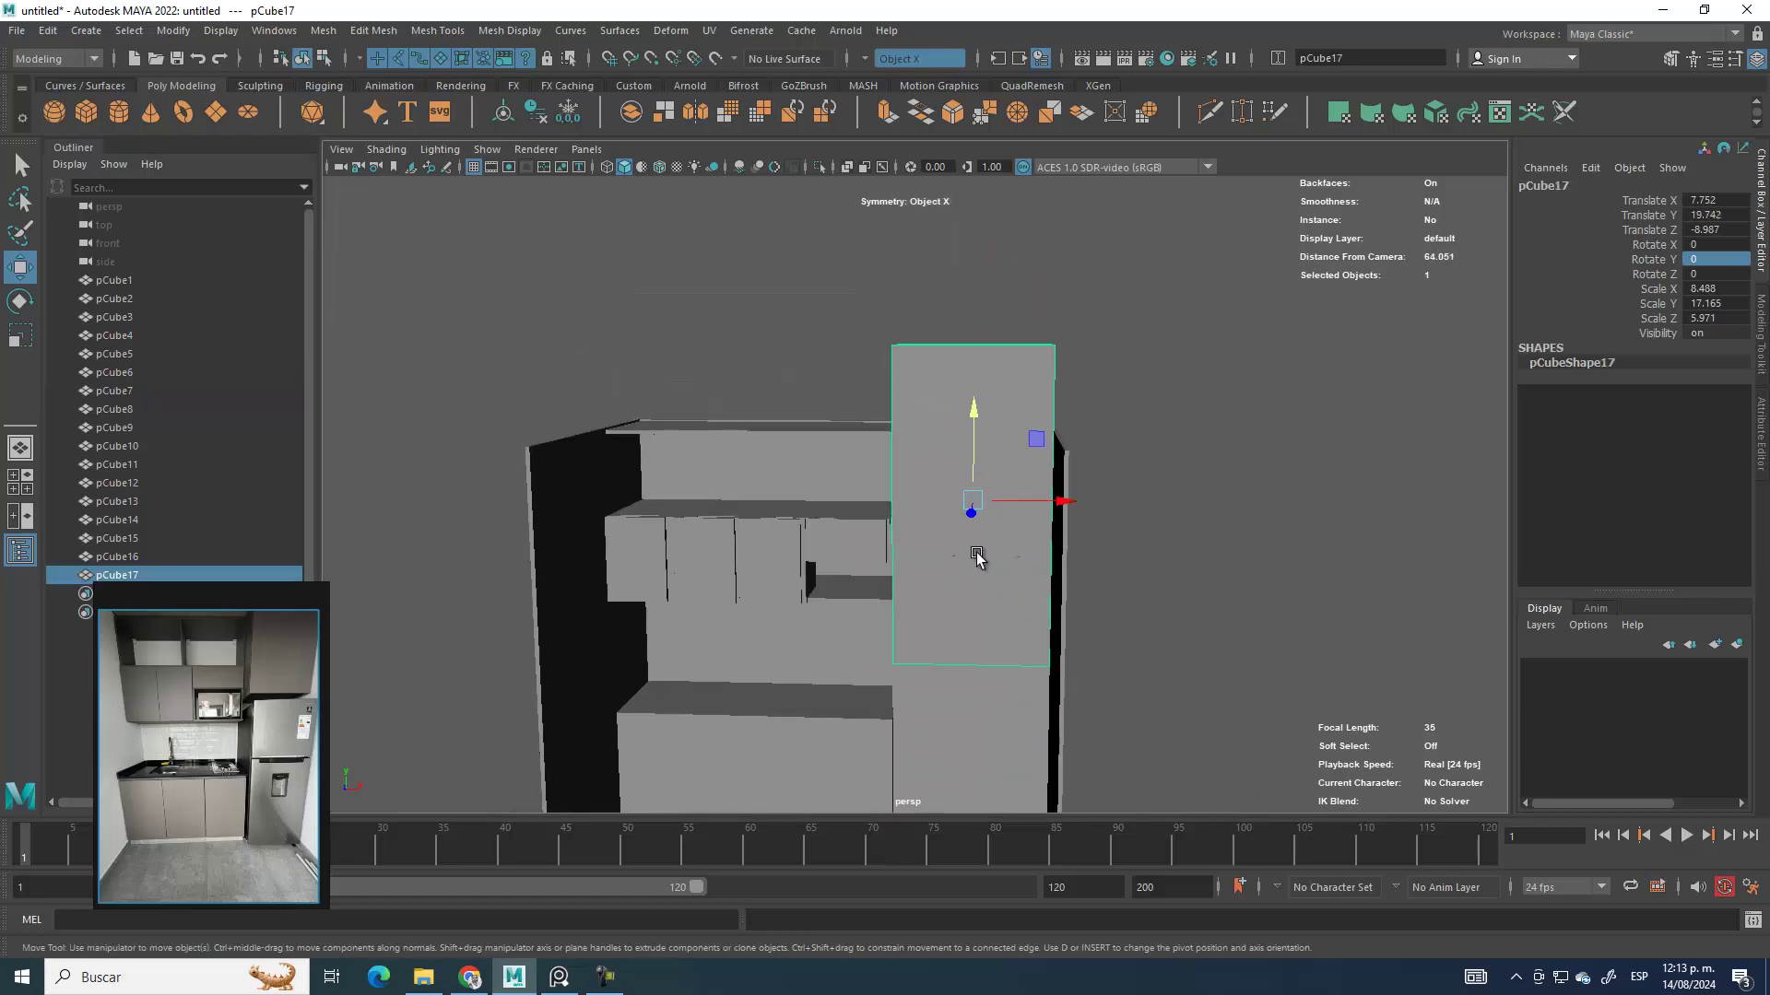
Step: Scale the cloned volume's height to about 5.272 and raise it to about Y 21.099 as the cabinet above the refrigerator
left_click(20, 334)
left_click_drag(973, 407, 973, 480)
left_click_drag(951, 673, 1022, 616, "alt")
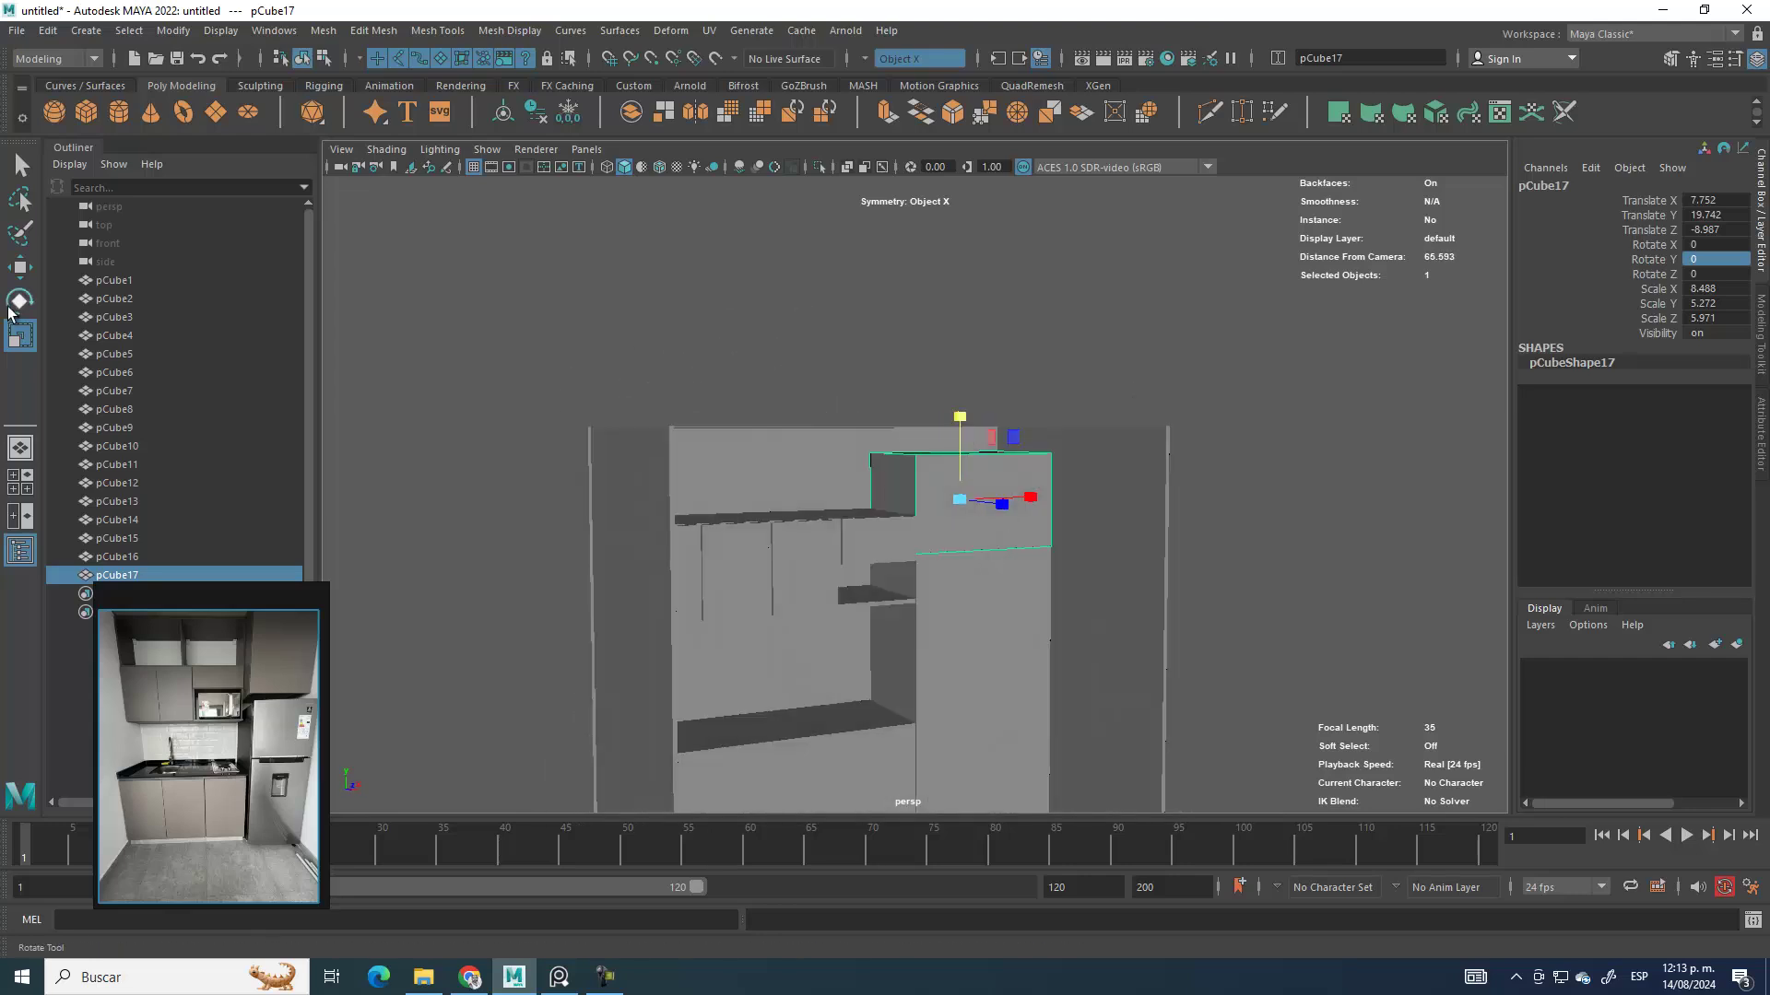
left_click(20, 267)
left_click_drag(960, 431, 885, 723)
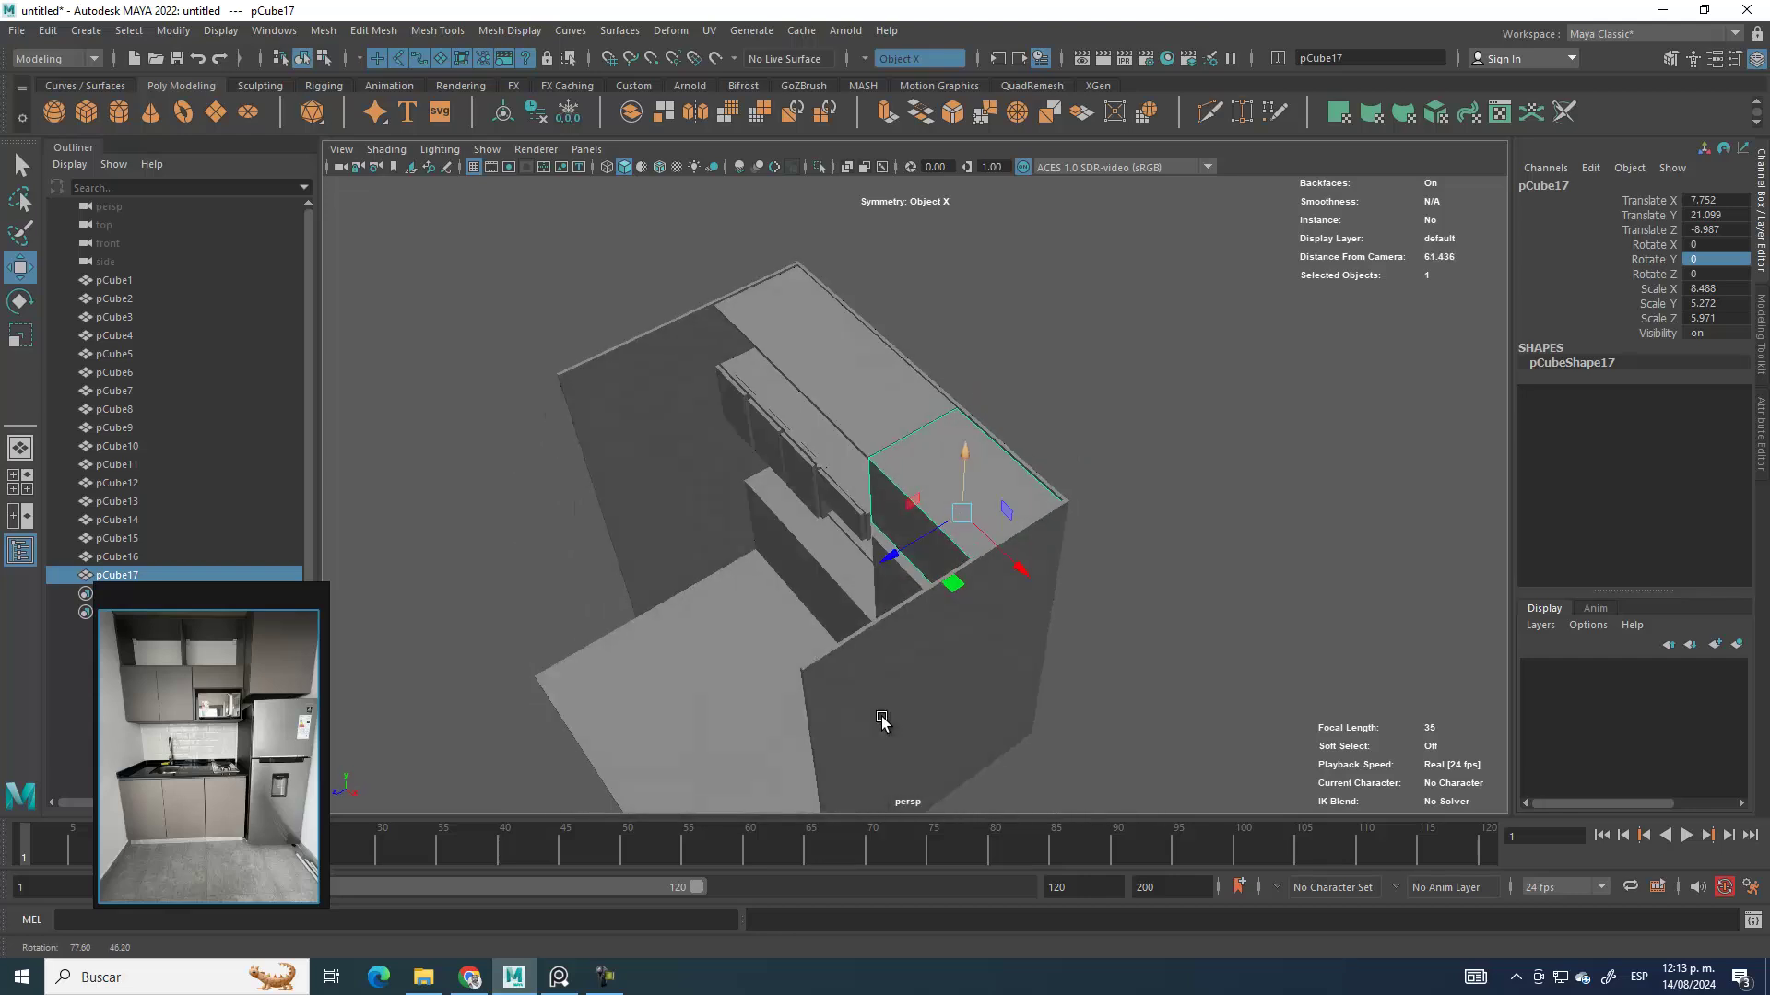
Step: Reduce the depth of the cabinet above the refrigerator to about 5.415 along Z
scroll(926, 567, "up", 5)
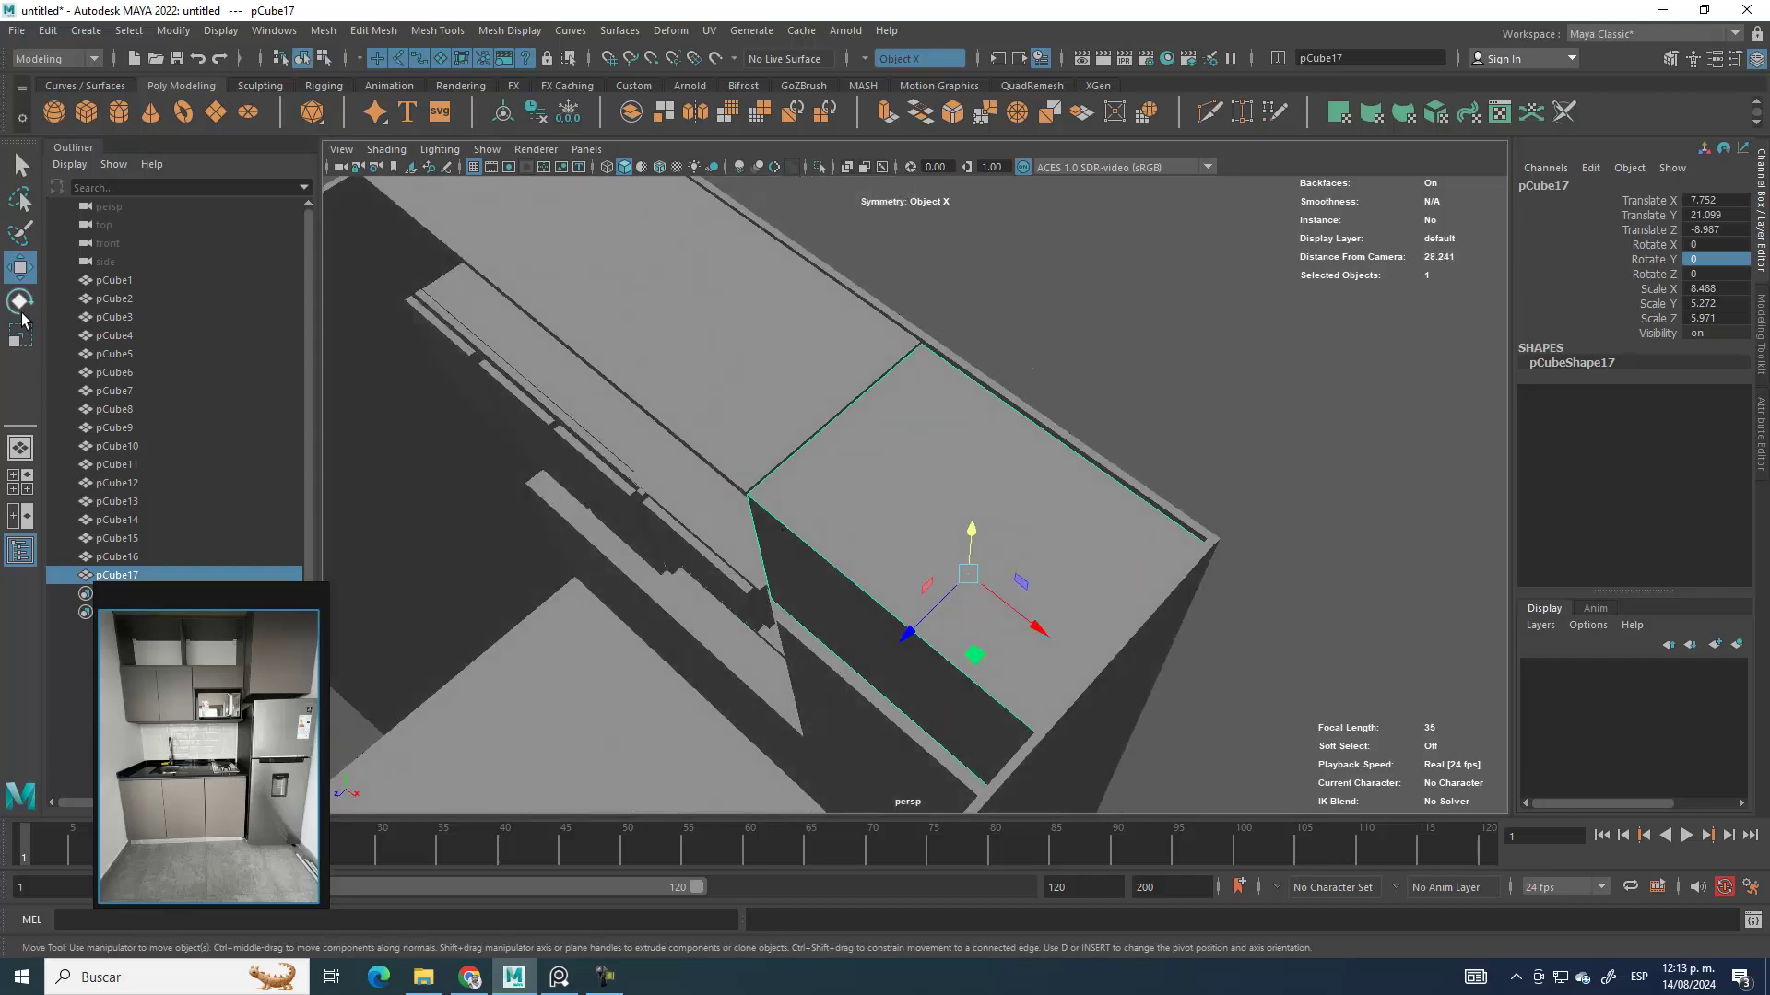
left_click(19, 301)
left_click(31, 343)
left_click_drag(920, 639, 750, 559)
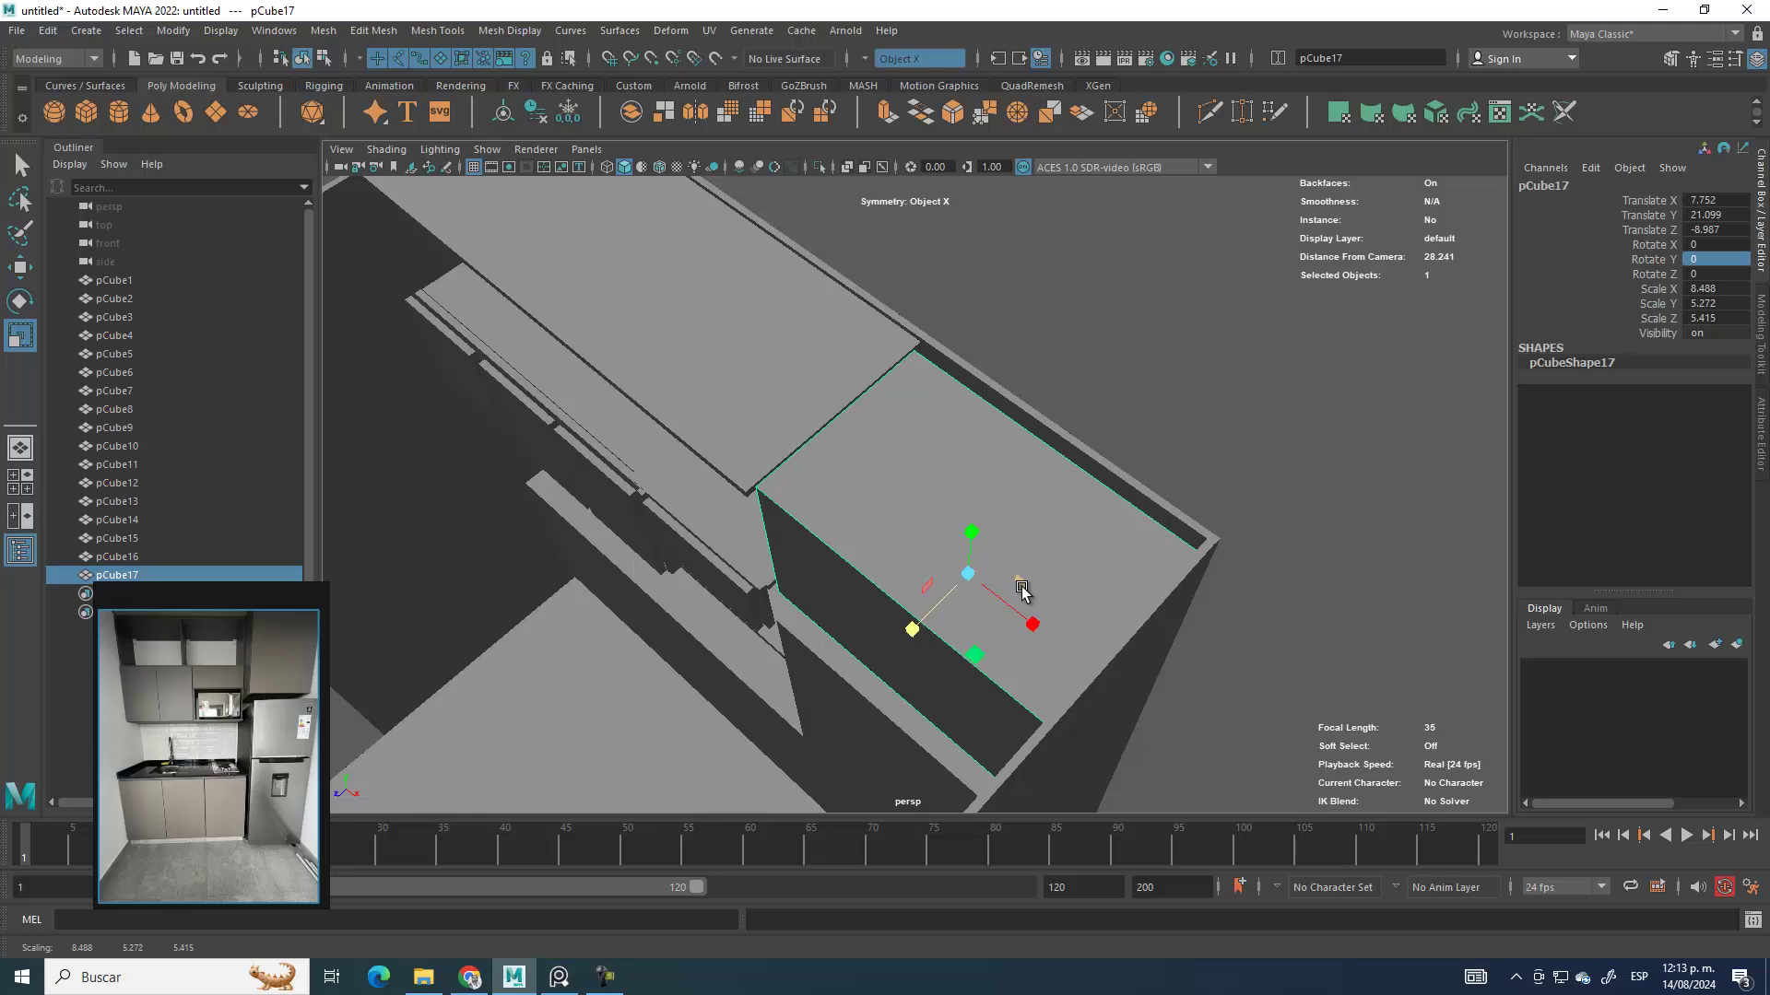
key("w")
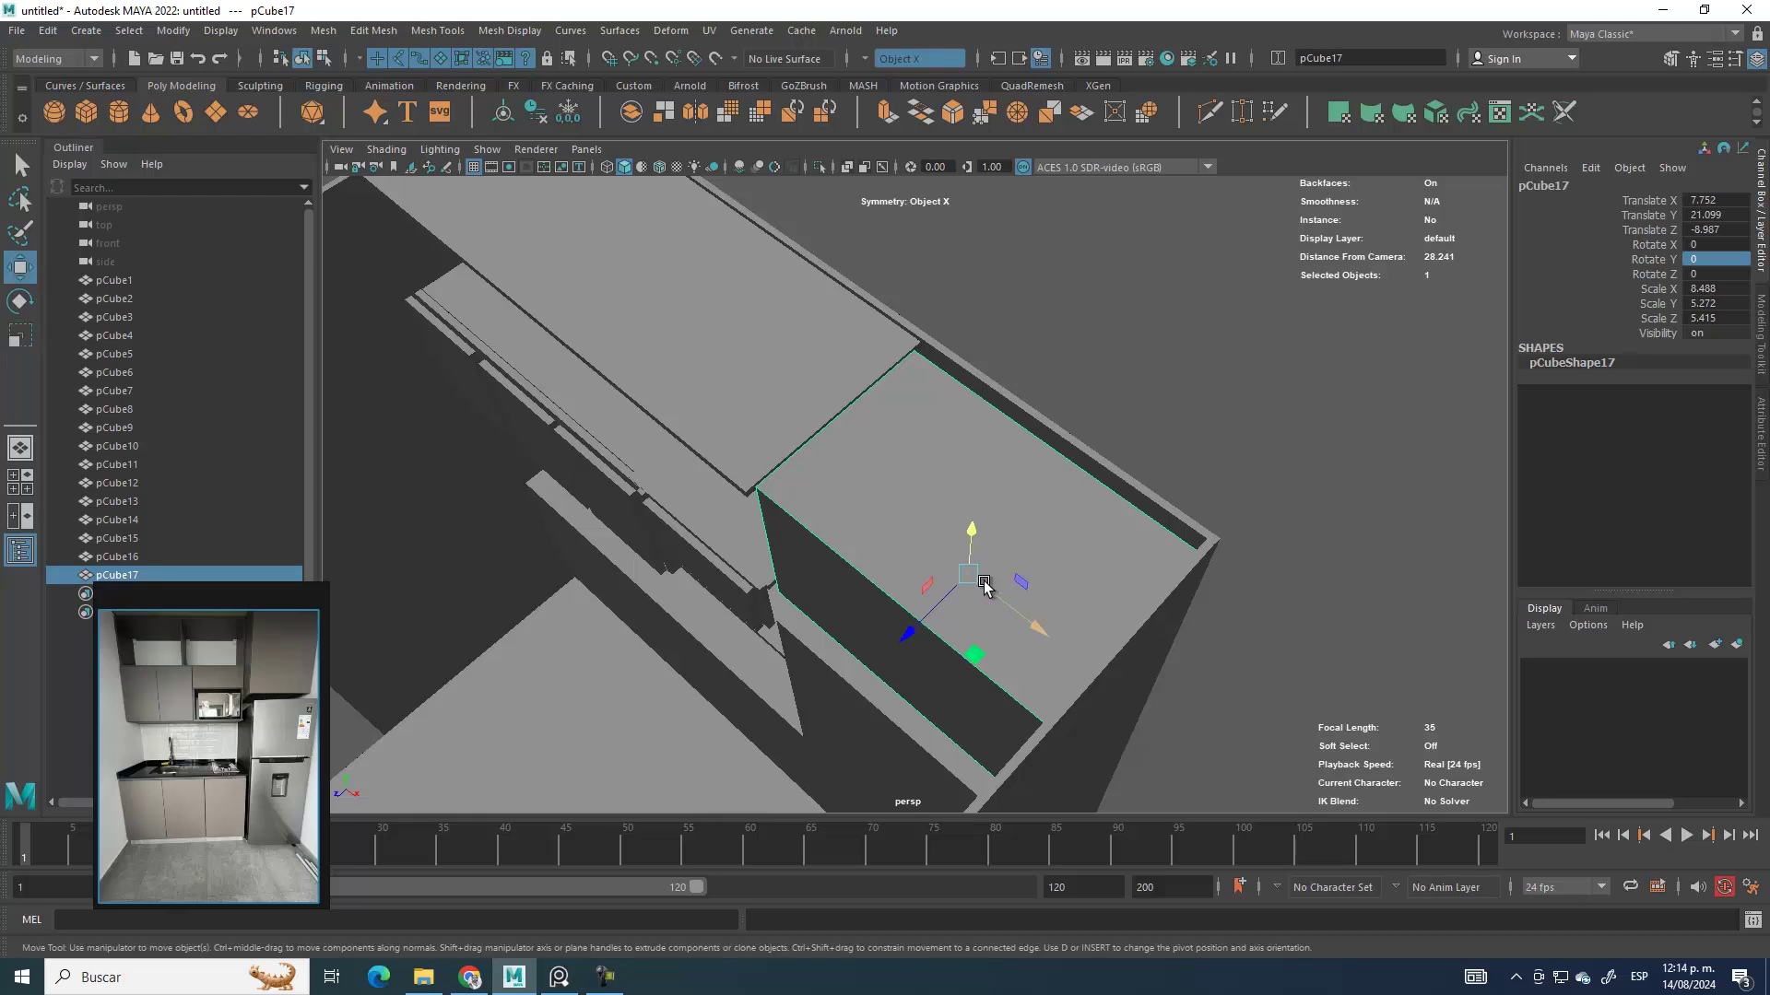
Step: Clone the cabinet above the refrigerator, thin the copy to about 0.239 along Z and place it at about Z -6.452 as the door
key("e")
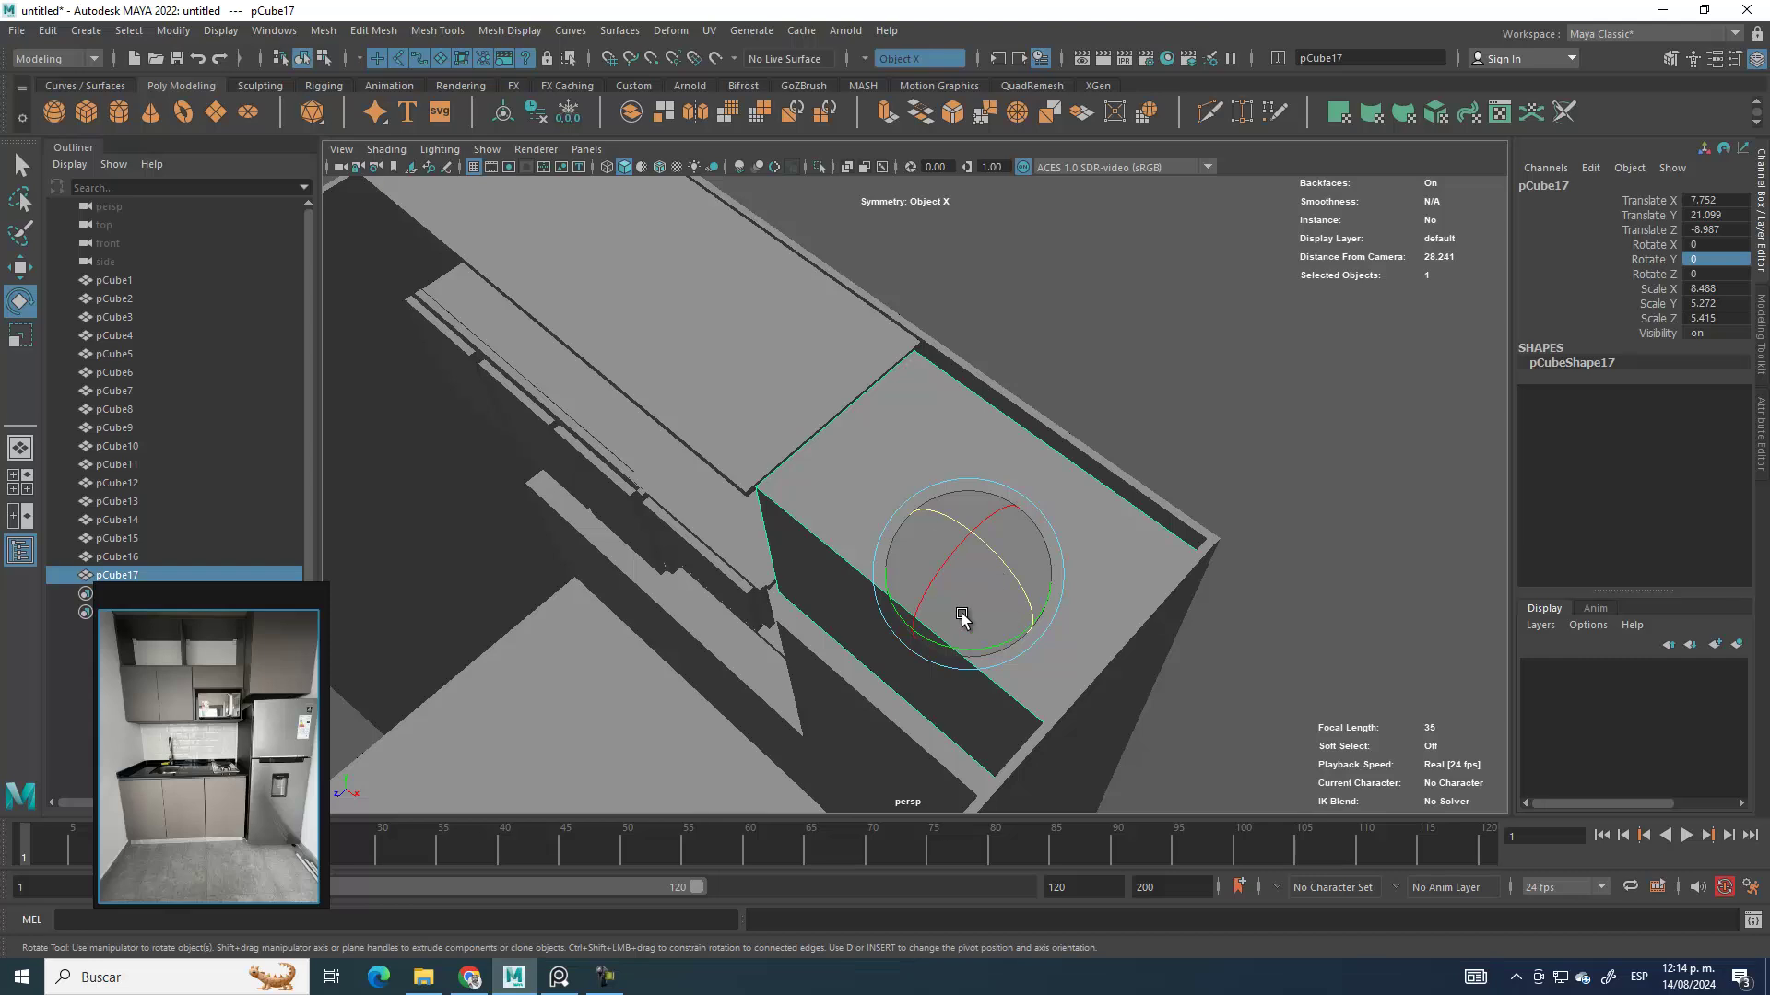
key("r")
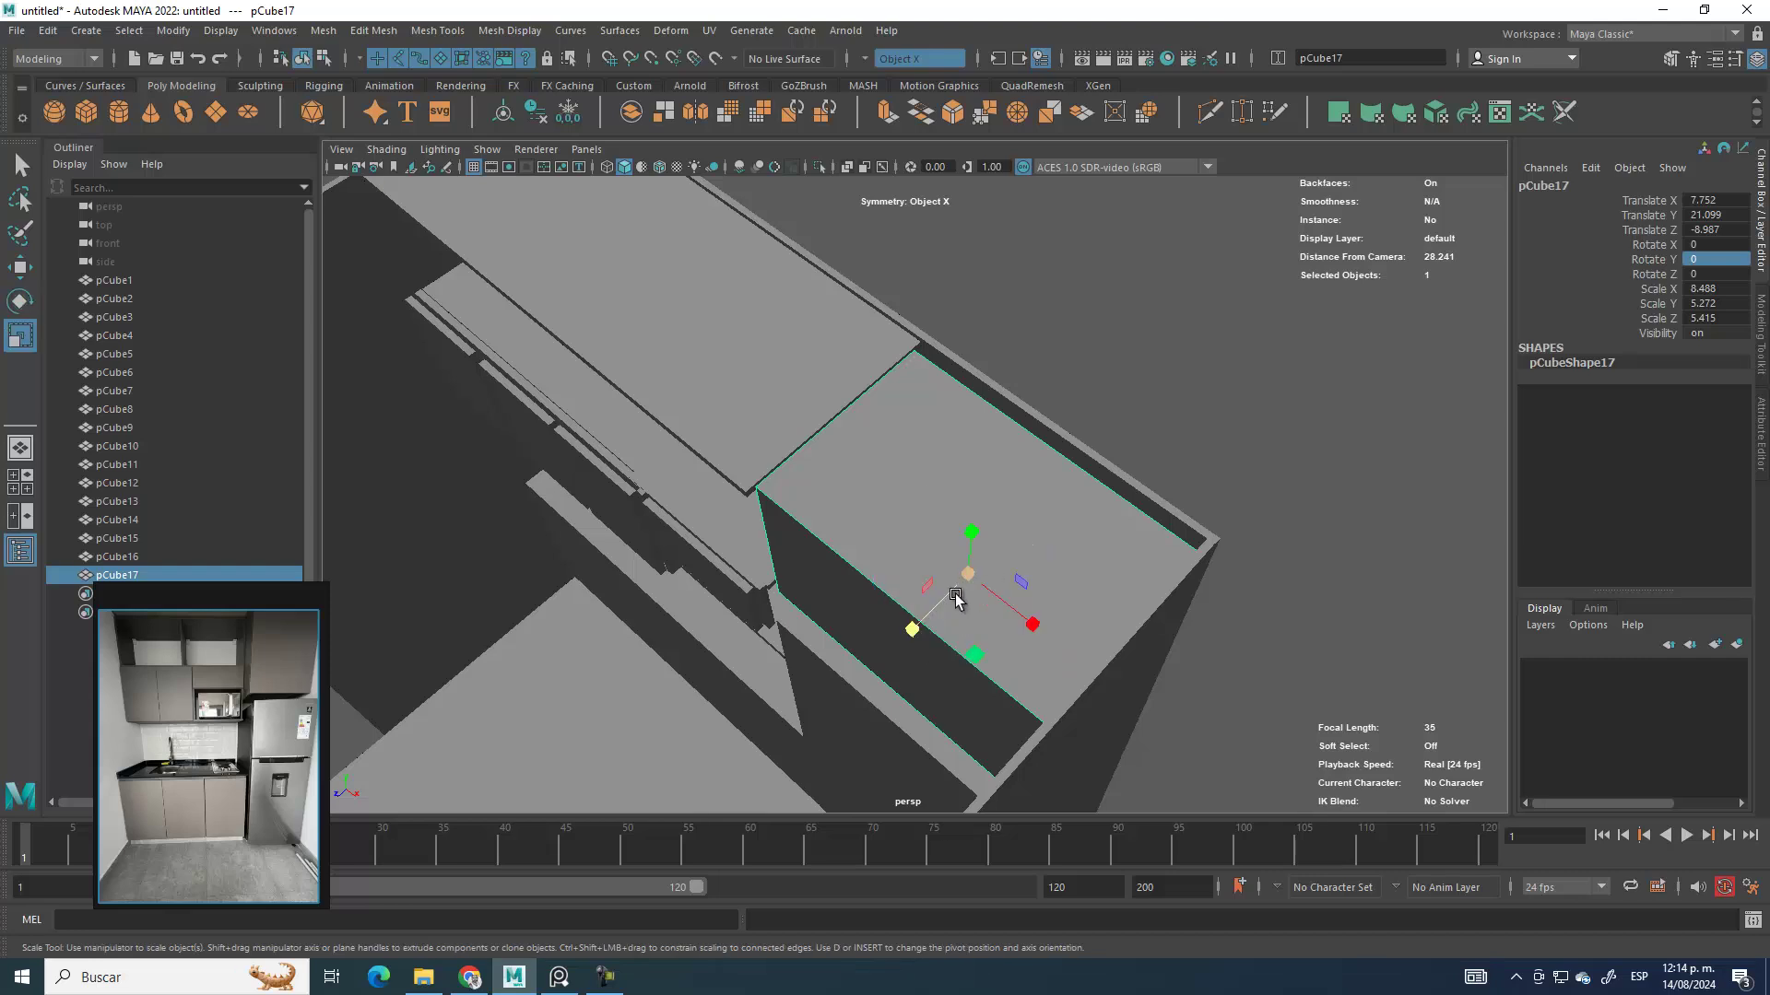
key("w")
left_click_drag(918, 621, 849, 728)
key("ctrl+d")
key("r")
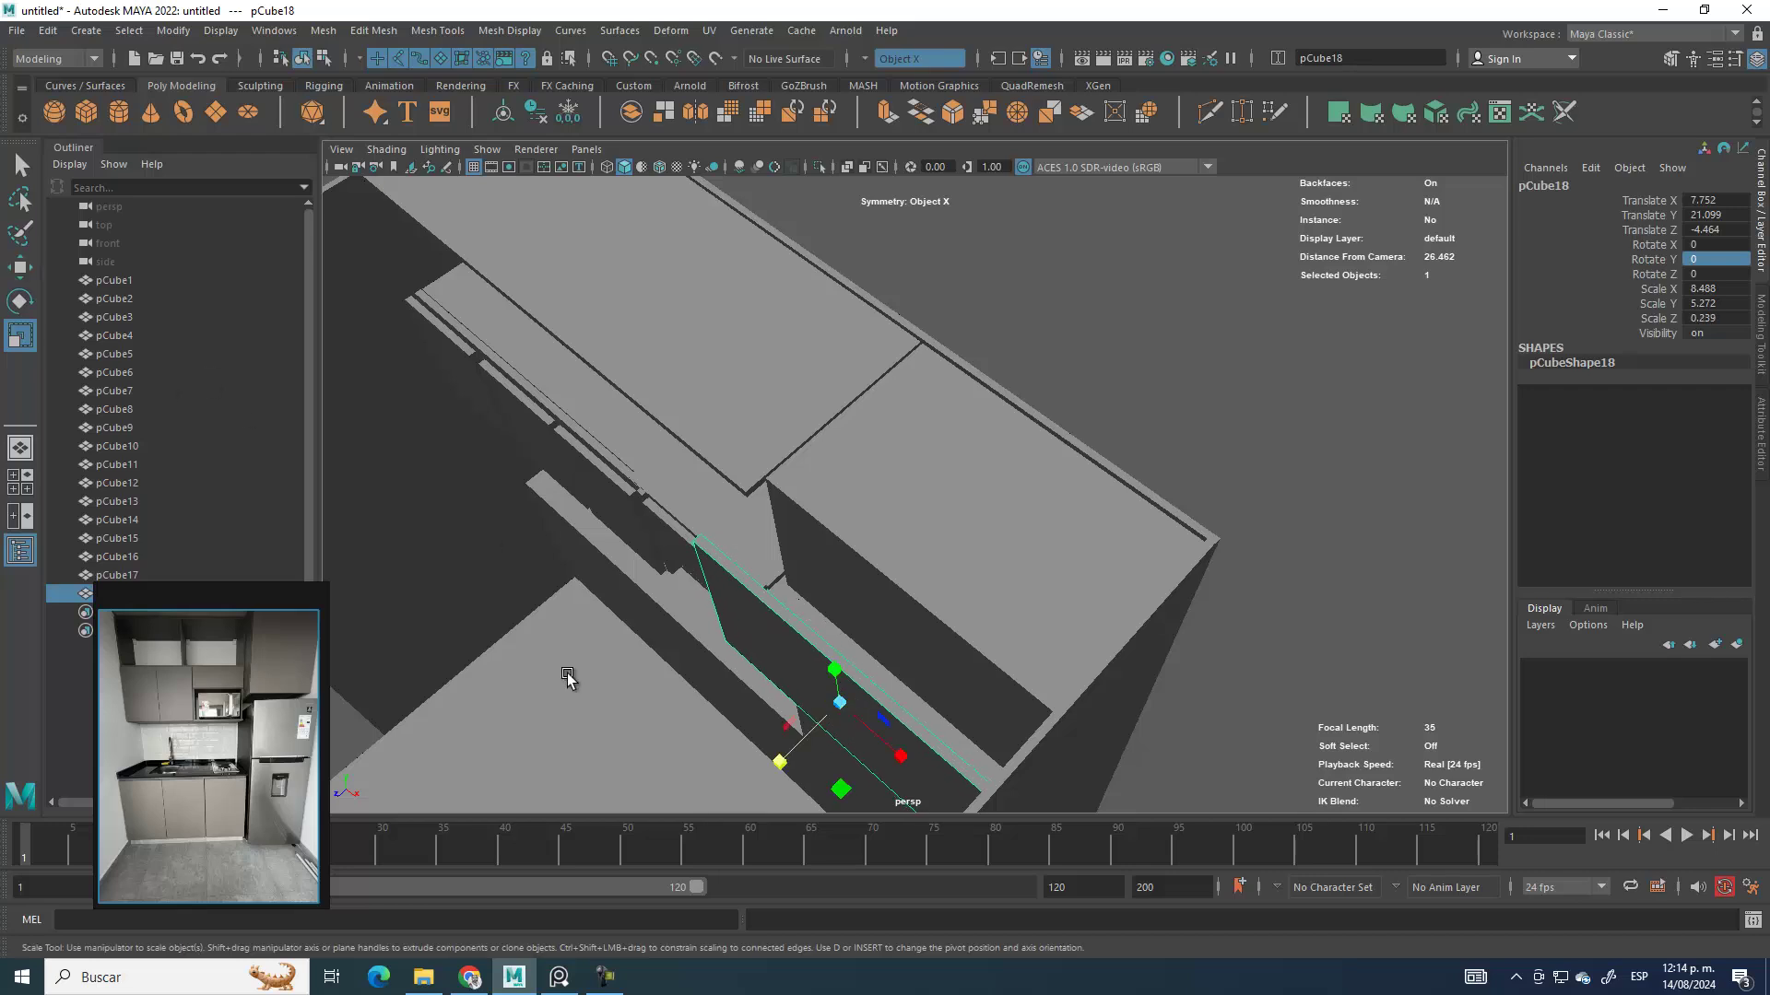
key("w")
left_click_drag(780, 762, 870, 732)
left_click_drag(703, 723, 869, 545, "alt")
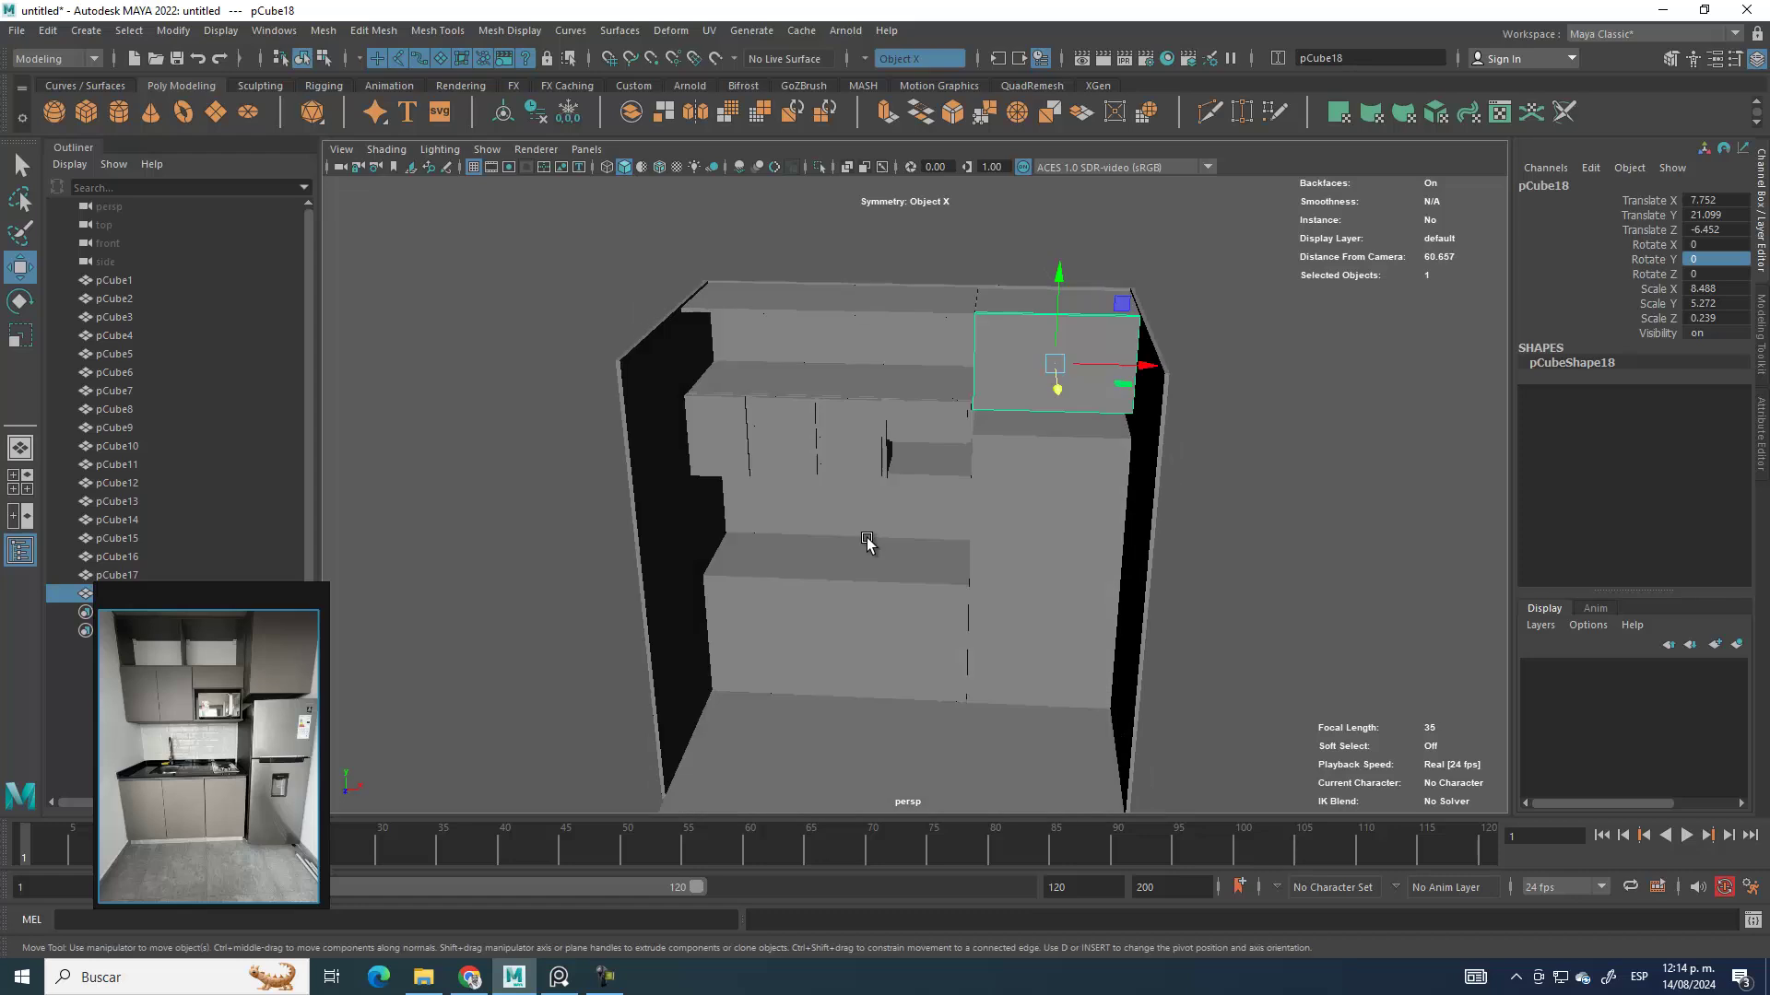
Step: Flatten the base cabinet cube into a thin bottom slab and clone it up to about Y 6.845 as the countertop, 0.178 thick
scroll(901, 526, "up", 10)
left_click(815, 473)
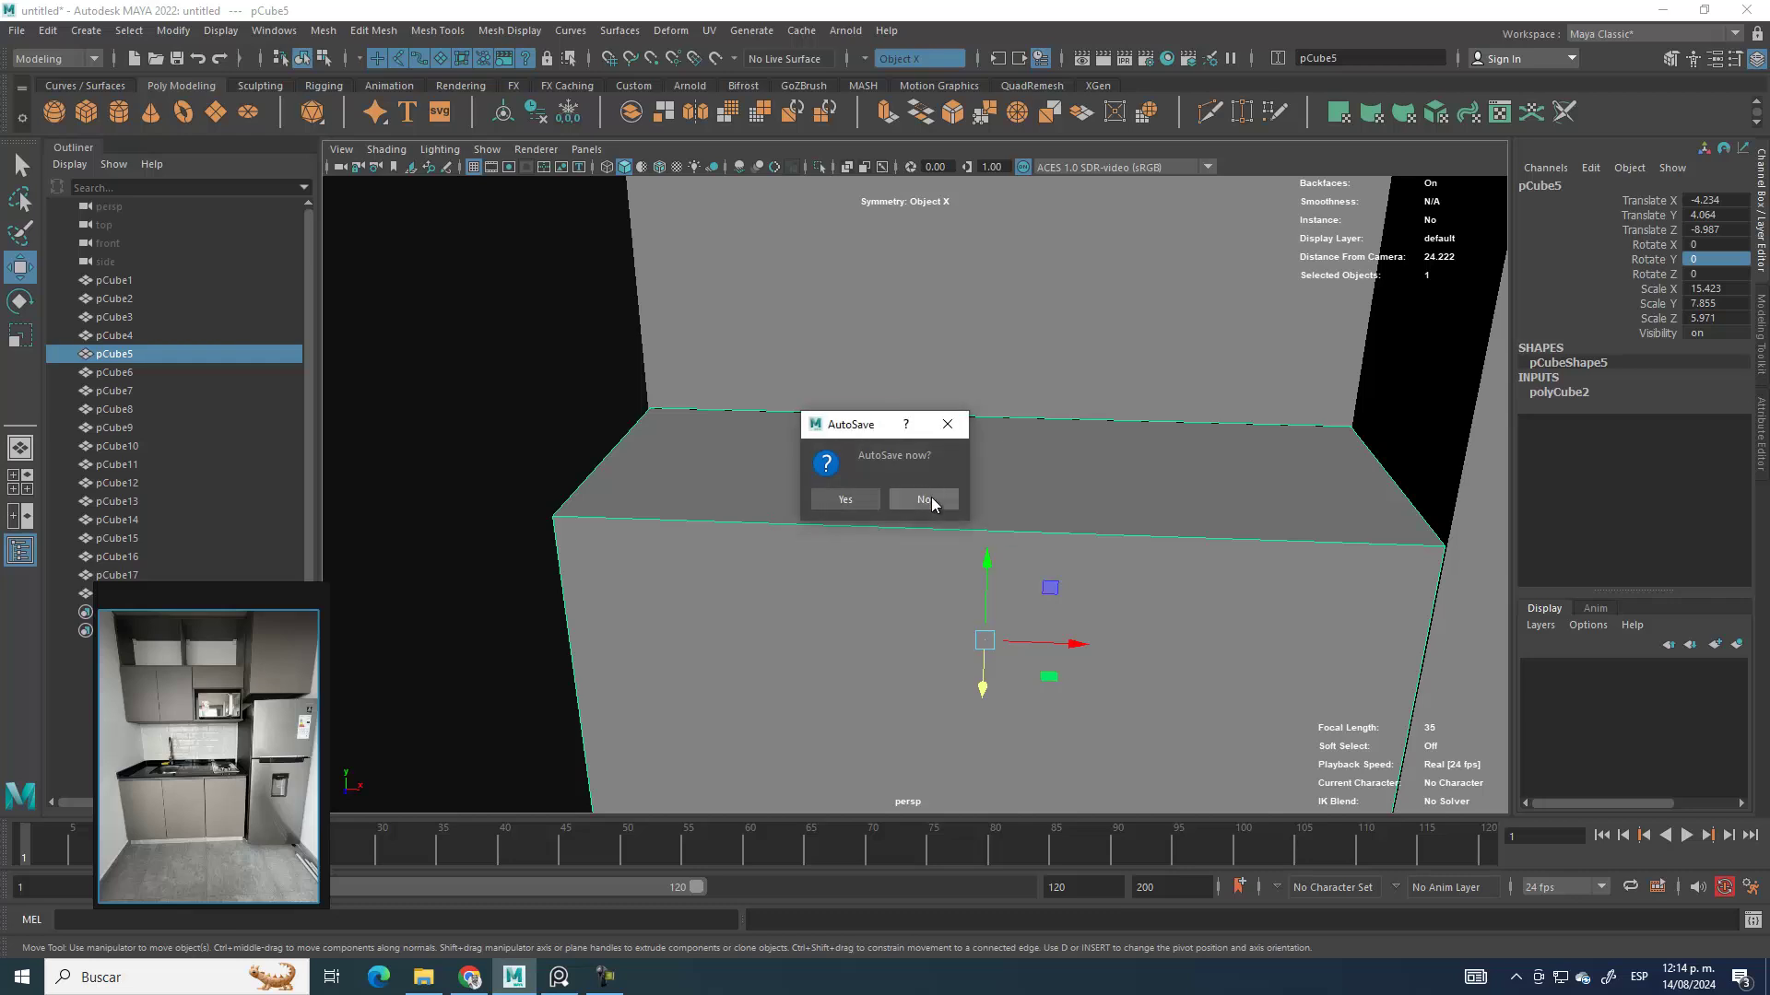
left_click(929, 497)
left_click_drag(948, 679, 802, 513, "alt")
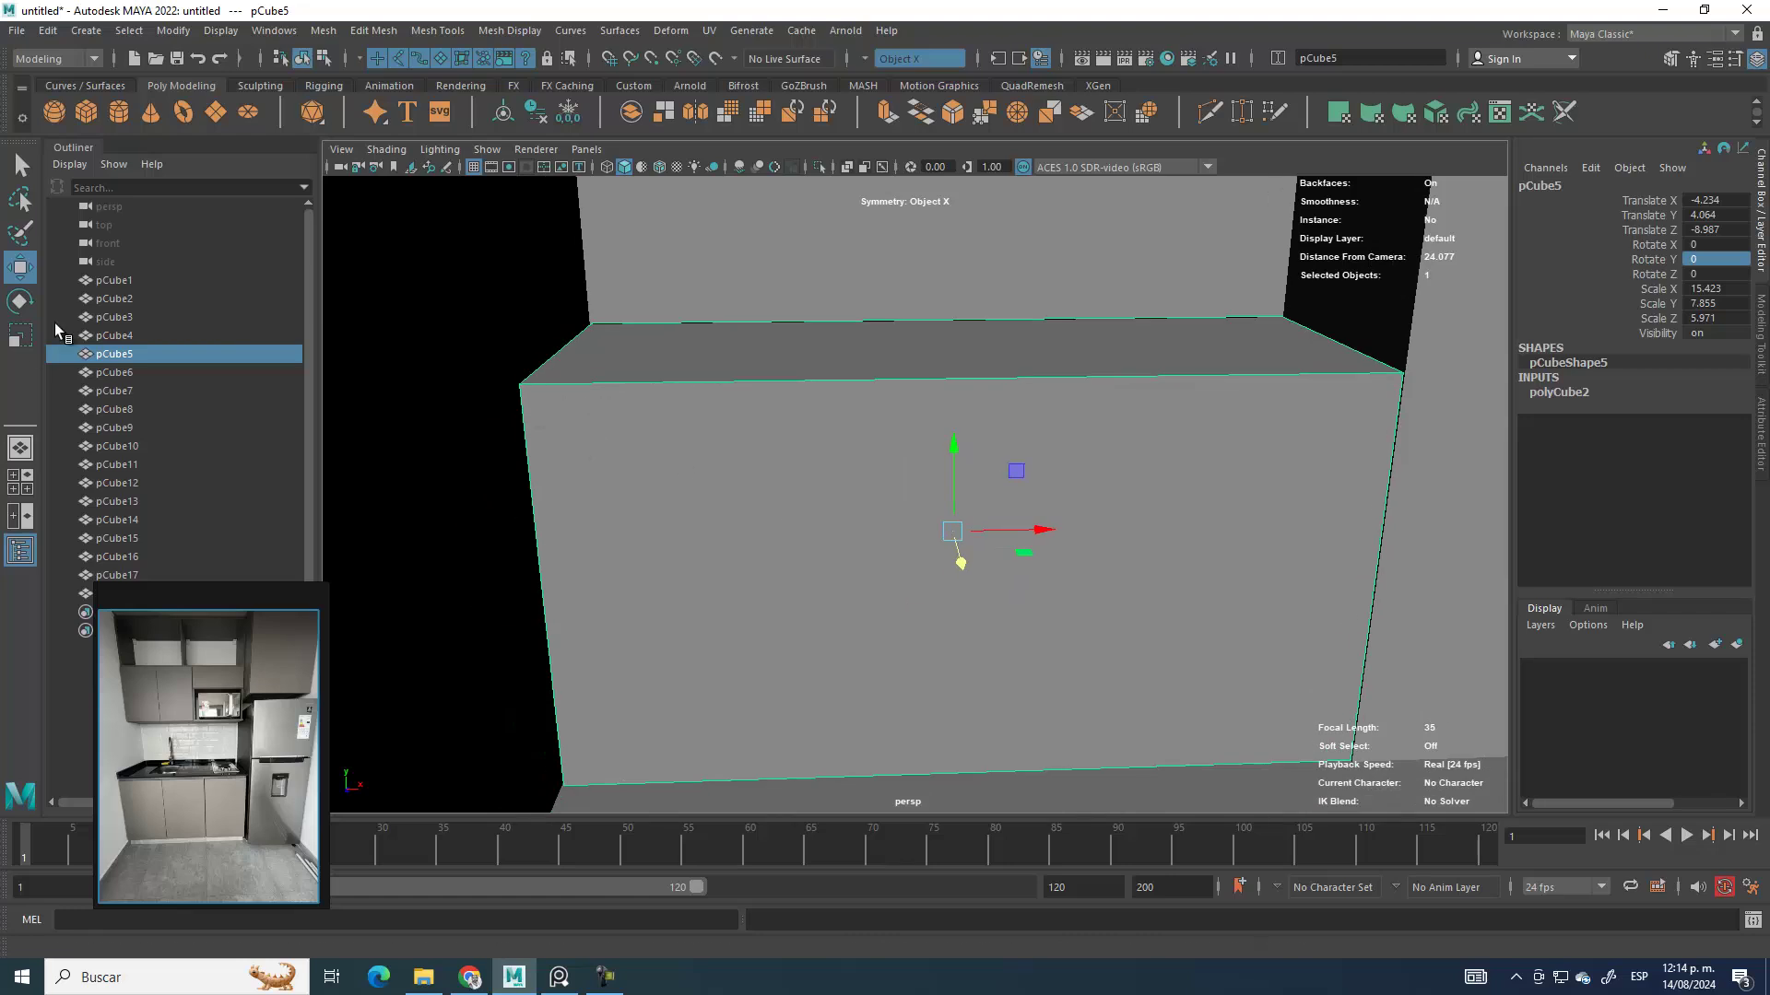
key("r")
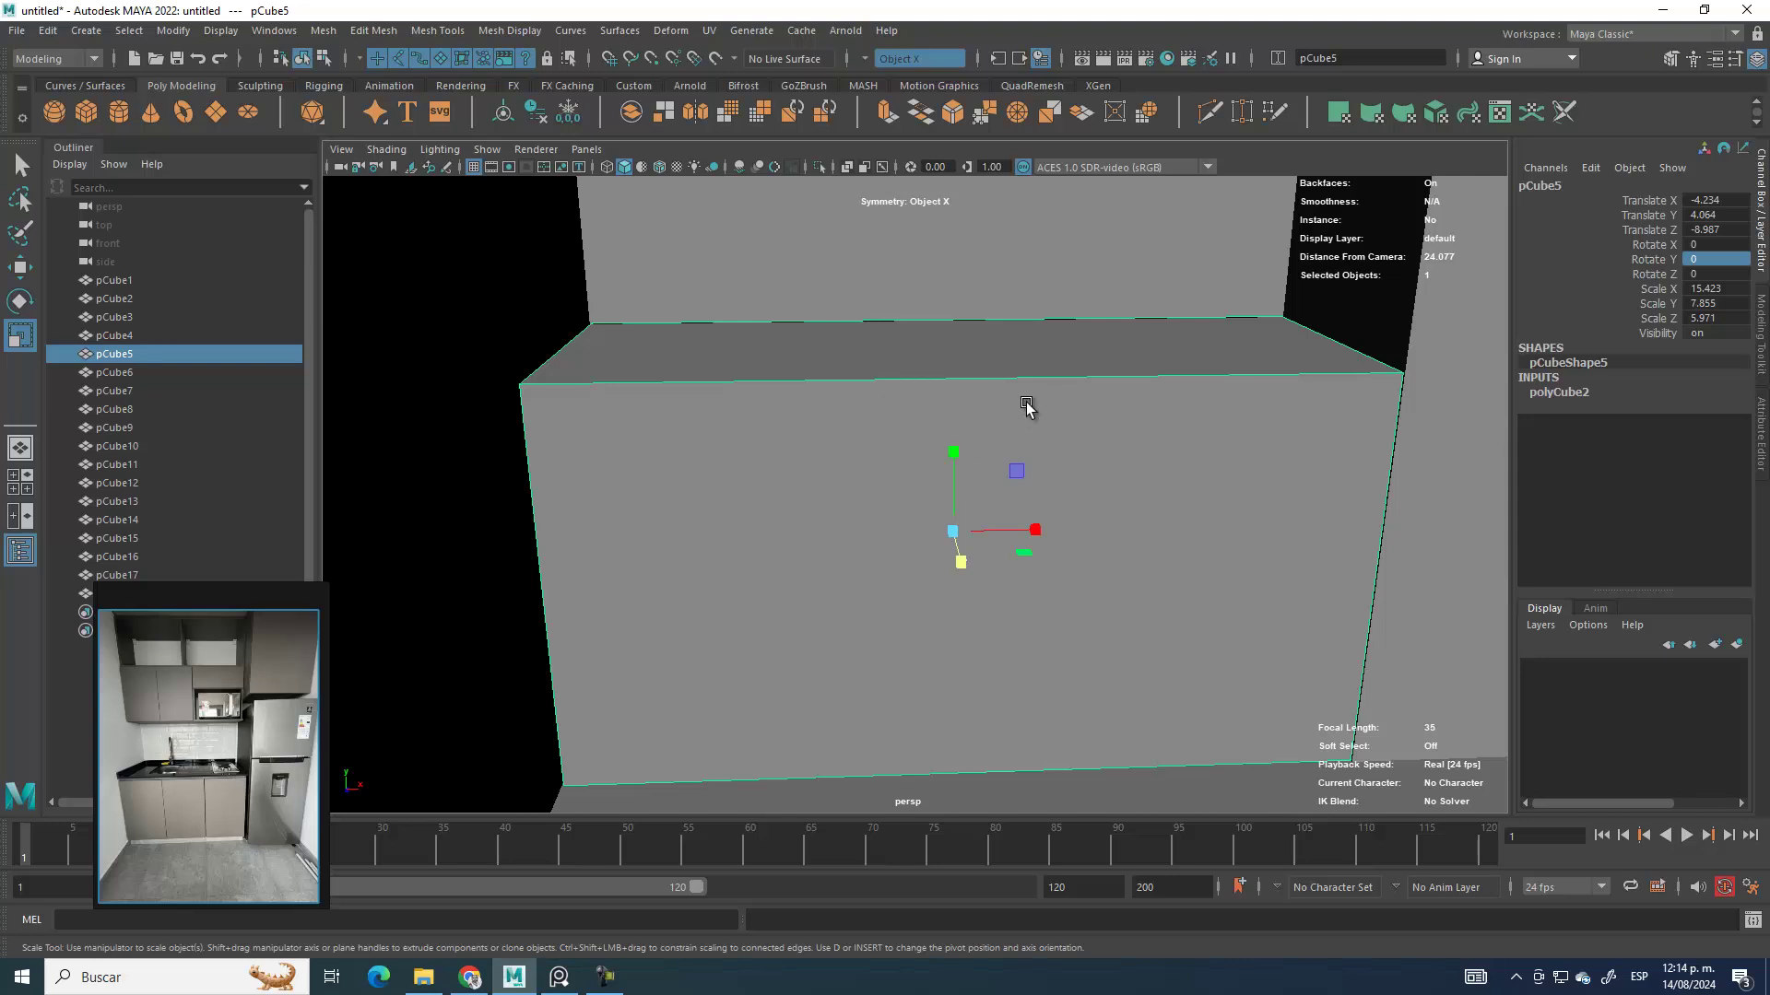
left_click_drag(1026, 399, 913, 364, "alt")
left_click_drag(962, 522, 885, 396, "alt")
mouse_move(914, 477)
left_mouse_down("alt")
mouse_move(870, 423)
mouse_move(937, 507)
mouse_move(933, 675)
mouse_move(936, 402)
left_mouse_up("alt")
left_click(23, 269)
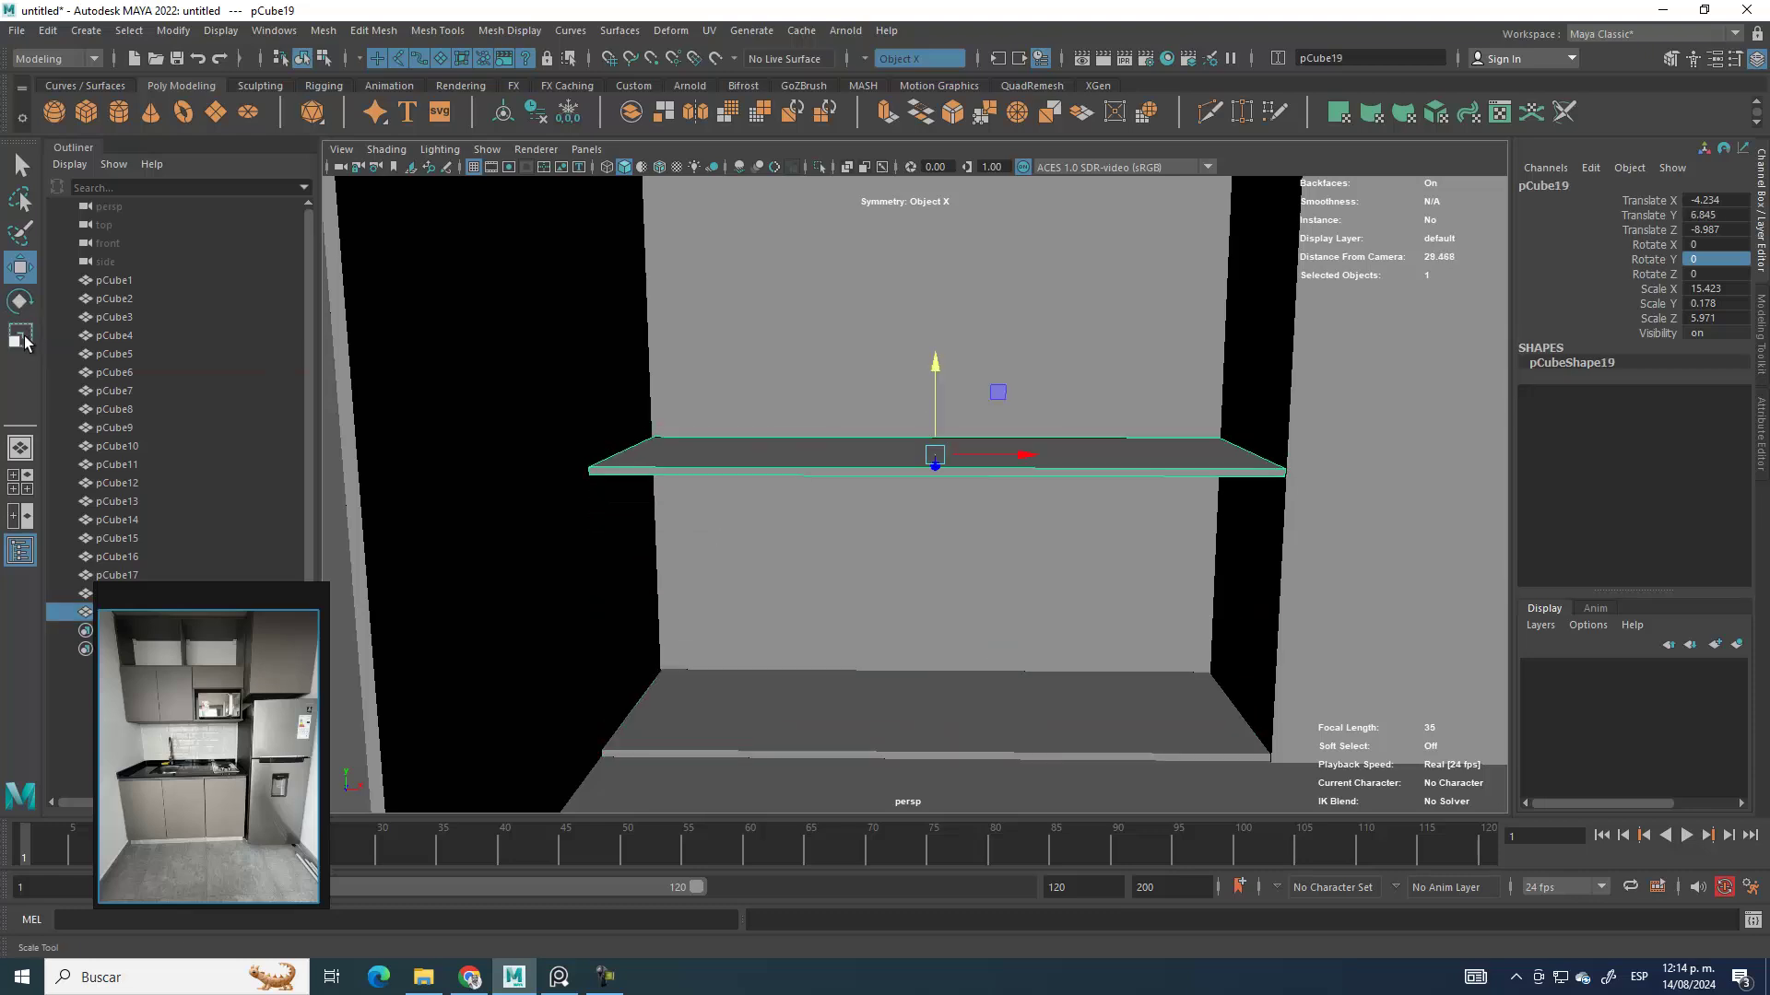
Step: Shorten the countertop slab to about 10.631 along X and shift it to about X -1.801
left_click(25, 343)
mouse_move(1019, 458)
left_mouse_down()
mouse_move(986, 460)
mouse_move(1082, 470)
mouse_move(887, 476)
mouse_move(865, 455)
left_mouse_up()
left_click(19, 275)
Step: Narrow a clone of the countertop slab to about 0.955 along X and place it at about X -11.515 beside the side wall
left_click(20, 337)
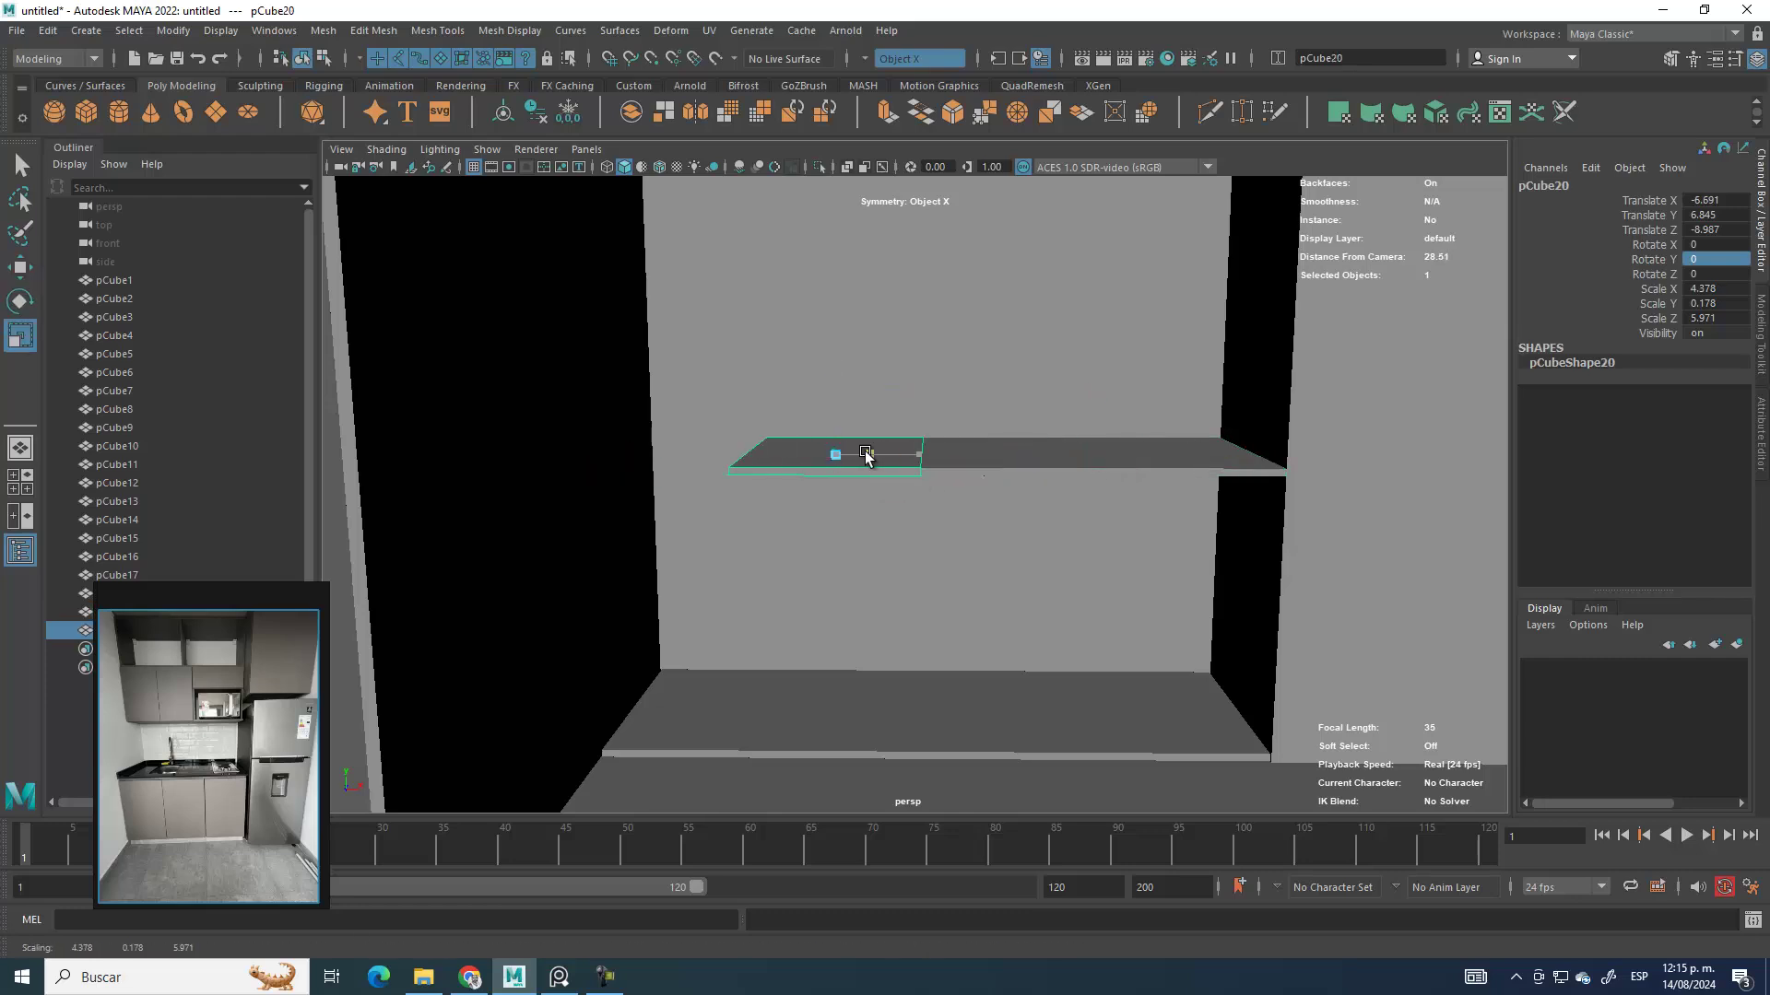
left_click(20, 267)
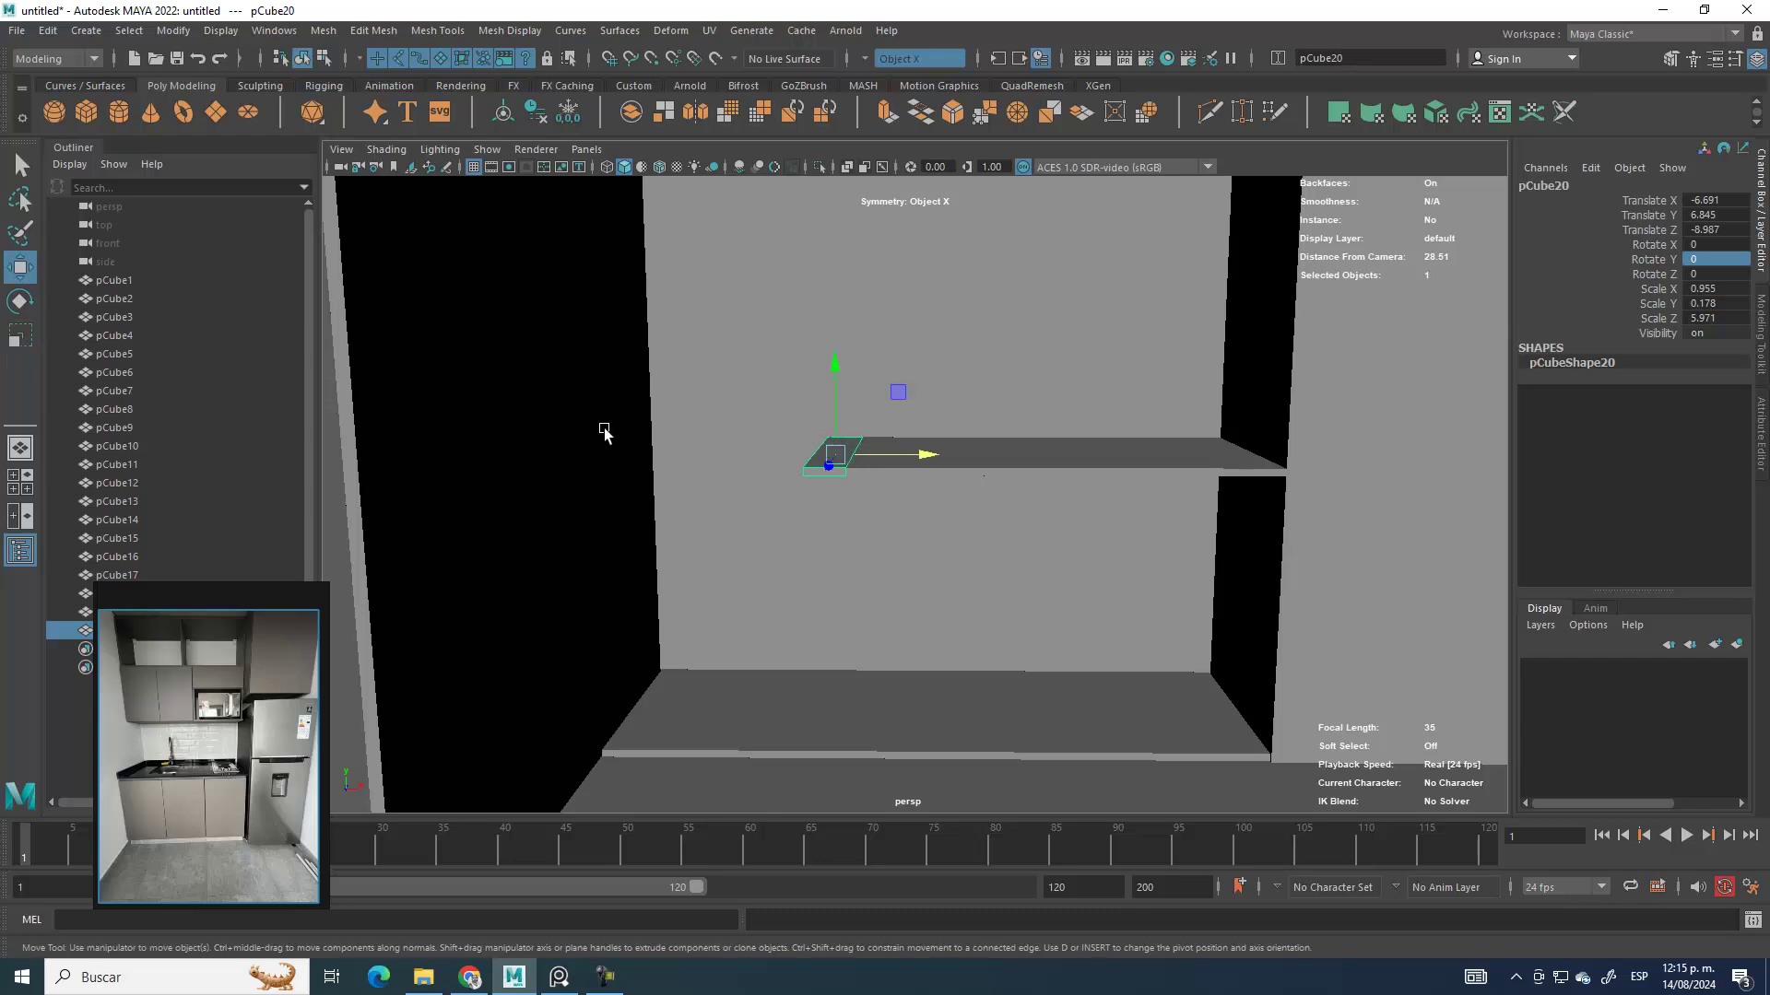
left_click_drag(919, 456, 716, 463)
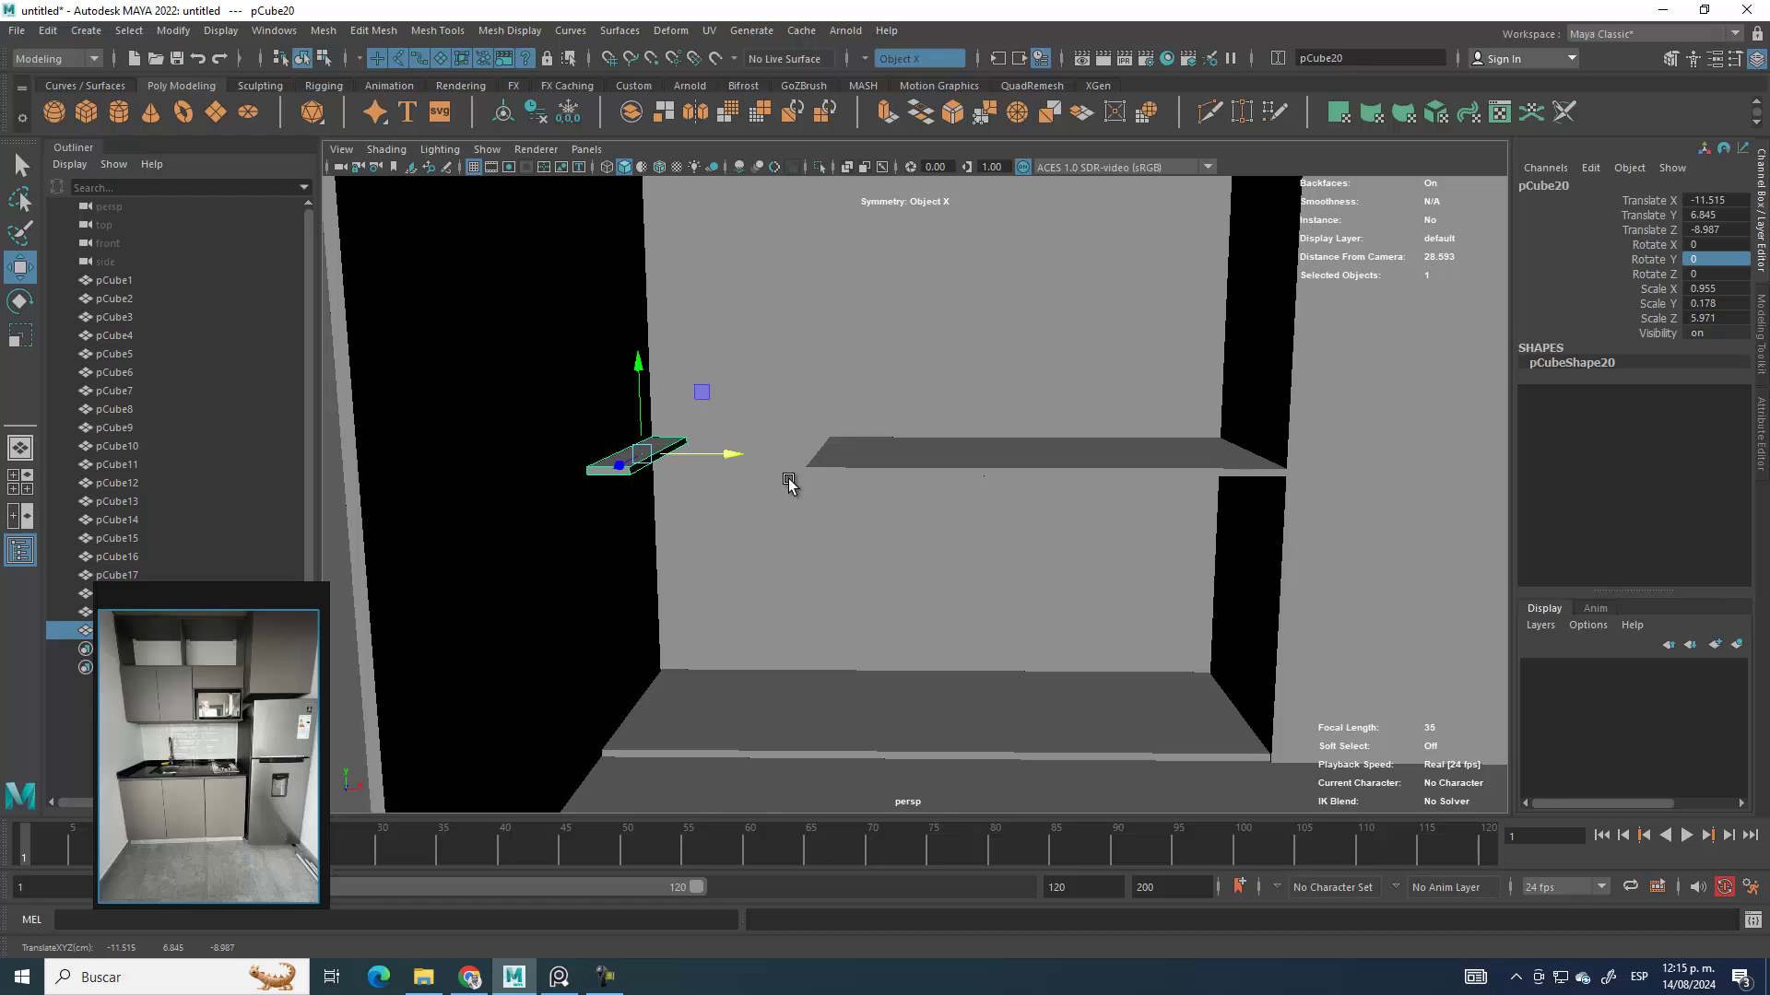
Step: Clone the long countertop slab downward and scale it to about 5.907 high at Y 3.808 as the cabinet body beneath it
left_click(1014, 461)
mouse_move(1031, 385)
left_mouse_down("shift")
mouse_move(1040, 426)
mouse_move(1005, 332)
left_mouse_up("shift")
left_click(11, 335)
left_click_drag(1036, 457, 1028, 509)
key("w")
left_click_drag(1047, 640, 1060, 636, "alt")
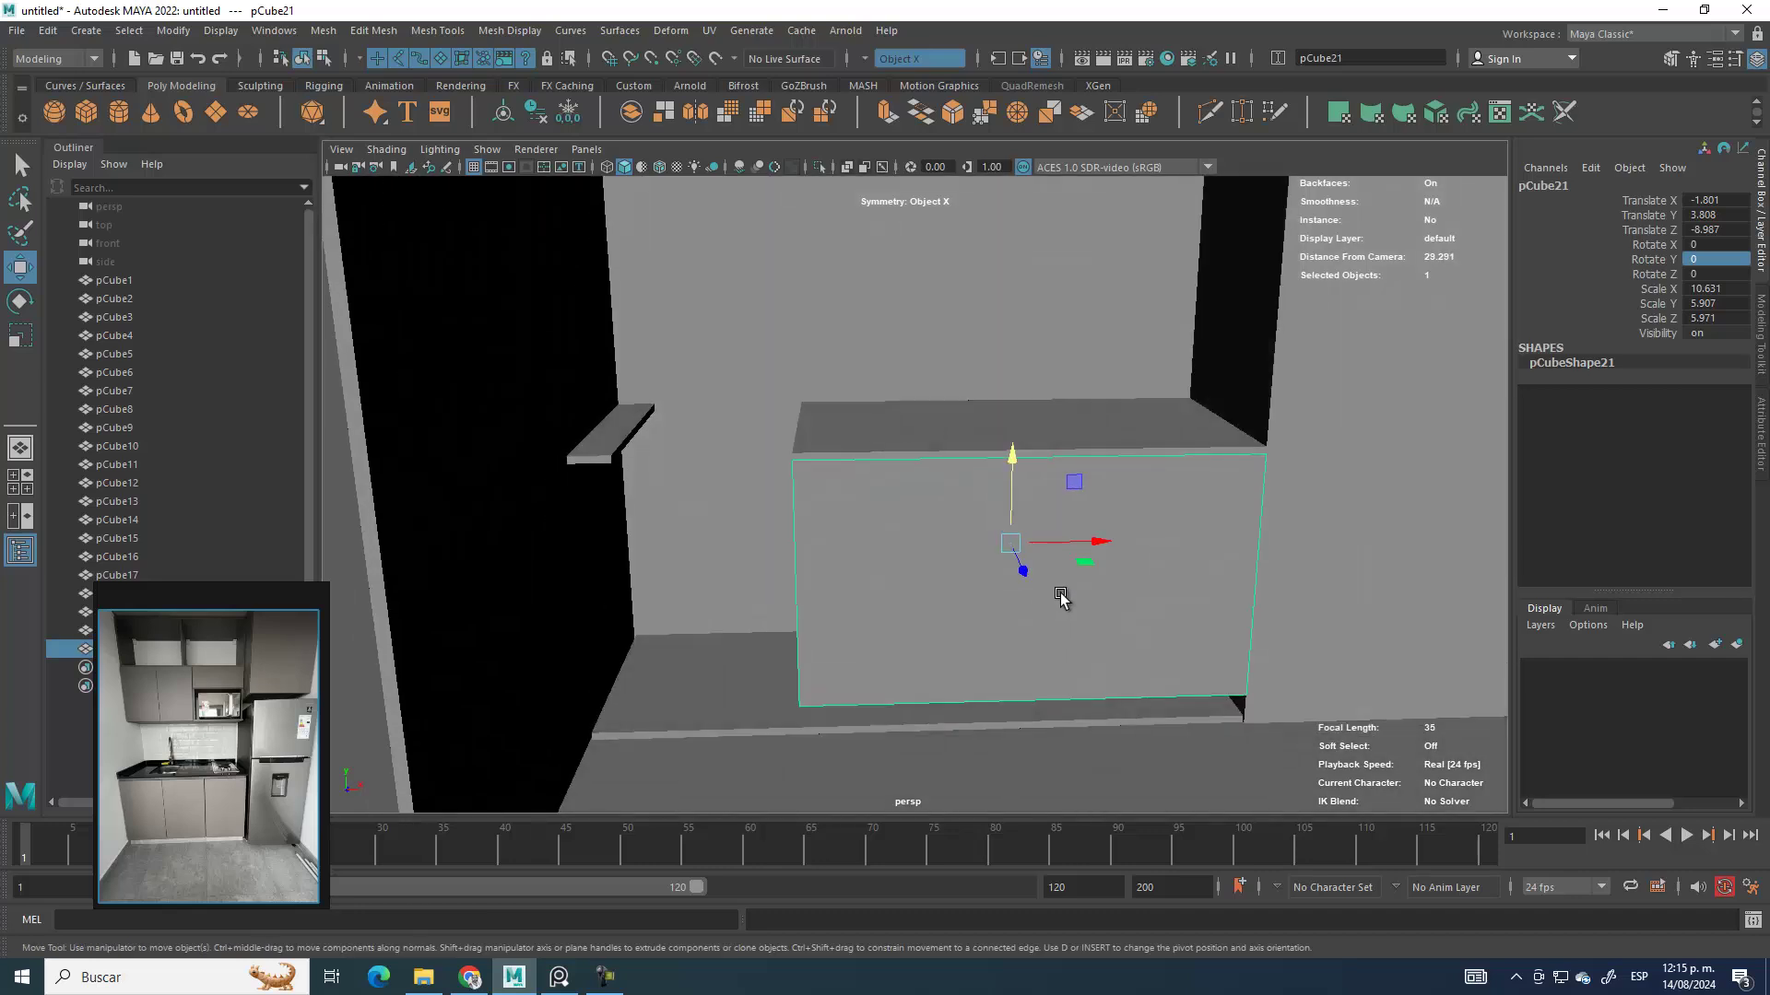
Step: Clone the cabinet body under the narrow countertop strip, scaled to about 1.042 along X at X -11.608
left_click_drag(1074, 549, 702, 541, "shift")
left_click(24, 337)
key("w")
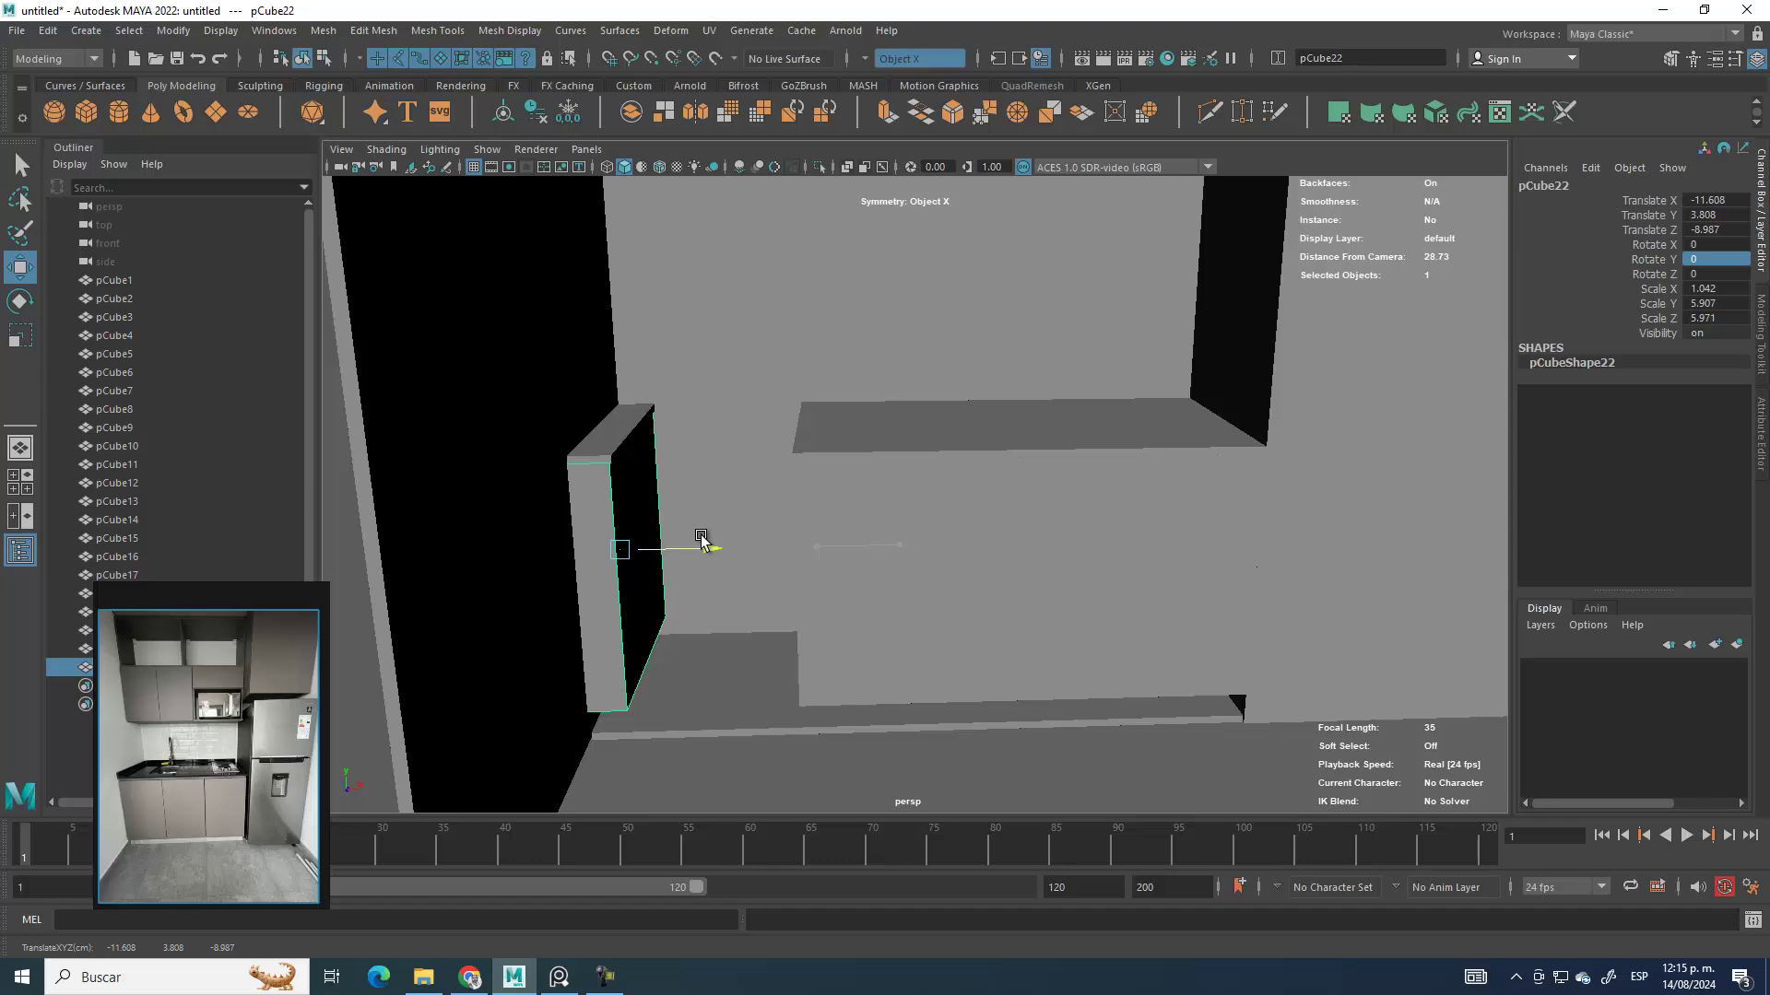
left_click_drag(866, 648, 908, 487, "alt")
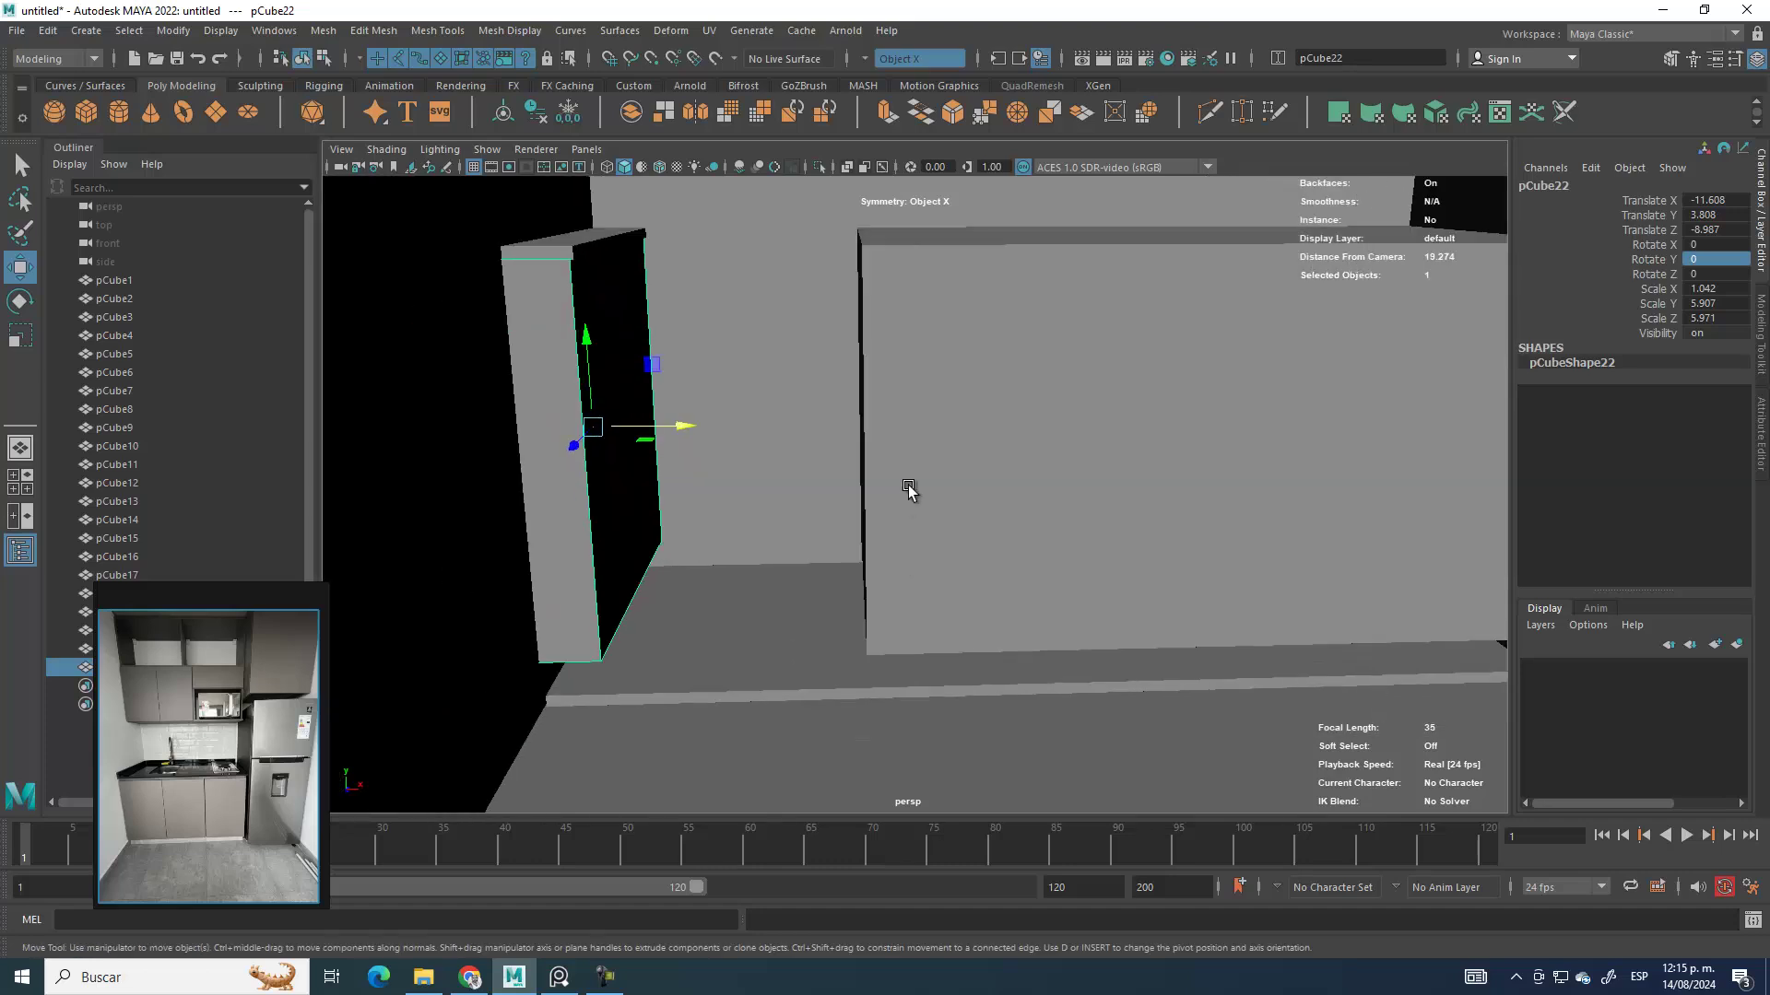
Step: Clone the narrow body into the sink gap, scaled to about 4.207 wide and 3.975 high at X -9.086, Y 2.808
left_click_drag(658, 426, 1056, 461, "shift")
left_click(15, 341)
left_click_drag(740, 367, 862, 572)
left_click(20, 267)
middle_click_drag(862, 572, 728, 461, "alt")
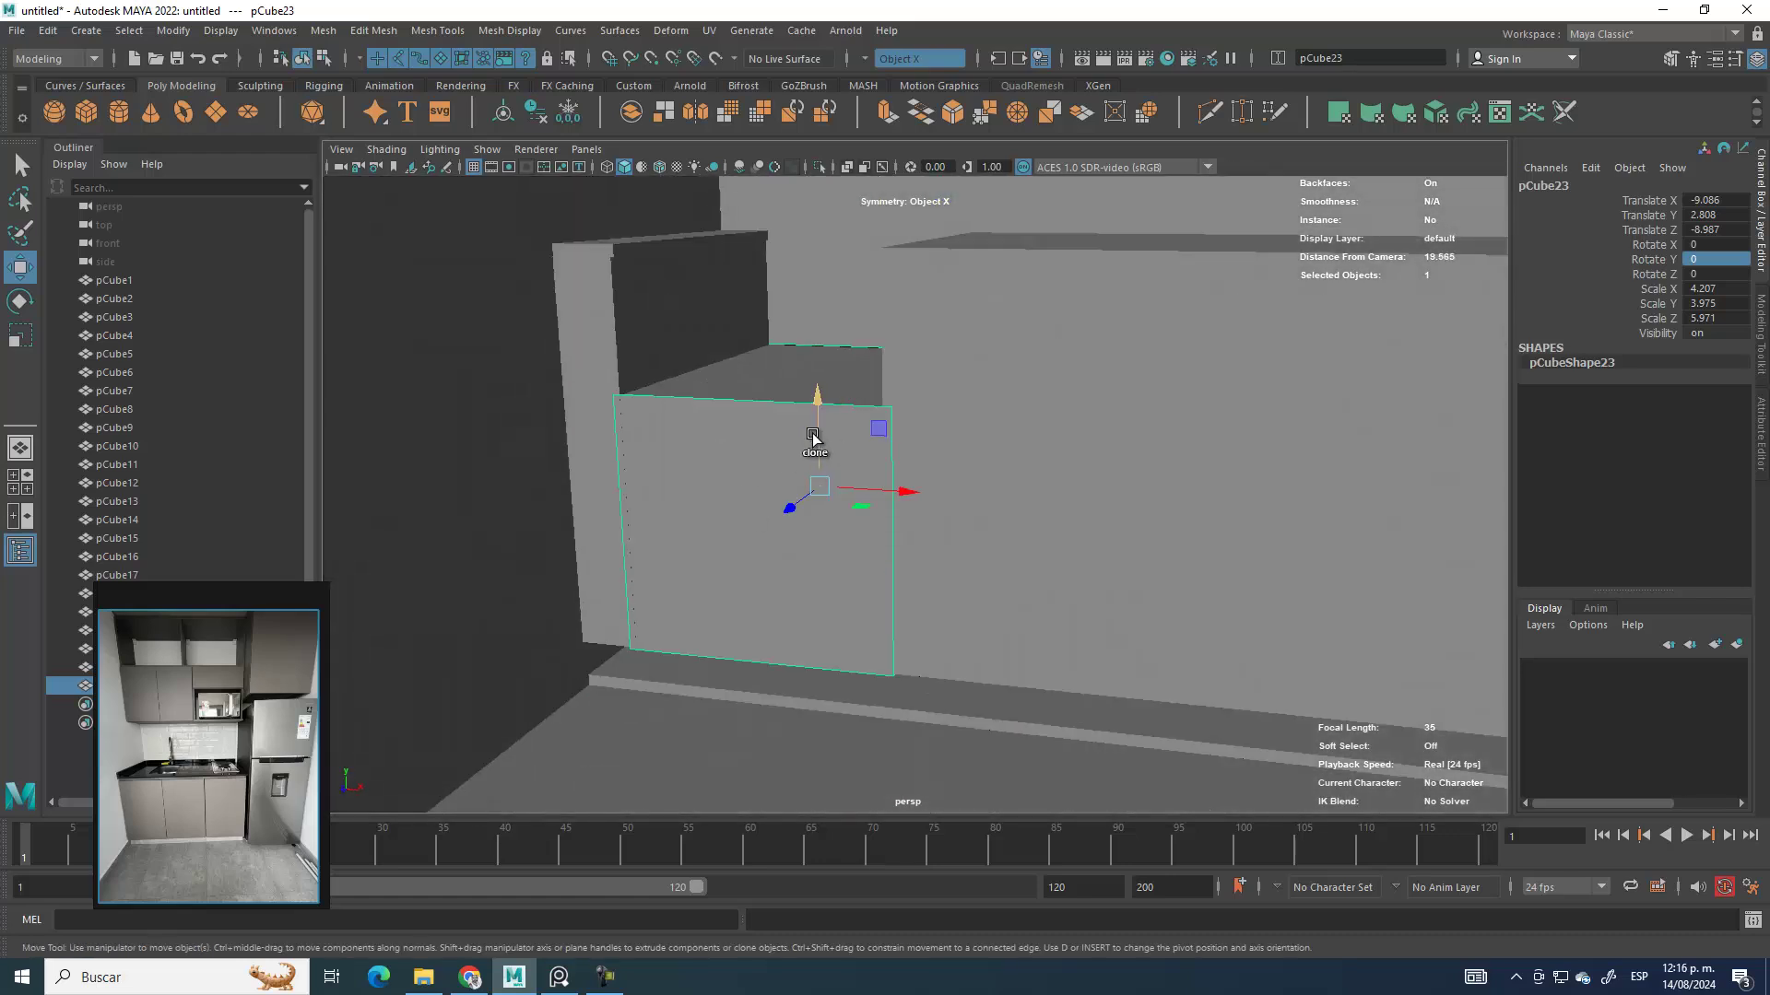
Step: Clone the sink gap block upward, thin the copy to about 0.197 along Z and move it to the cabinet's front
left_click_drag(813, 439, 805, 363, "shift")
left_click(25, 343)
left_click_drag(701, 434, 788, 610, "alt")
left_click_drag(811, 481, 869, 424)
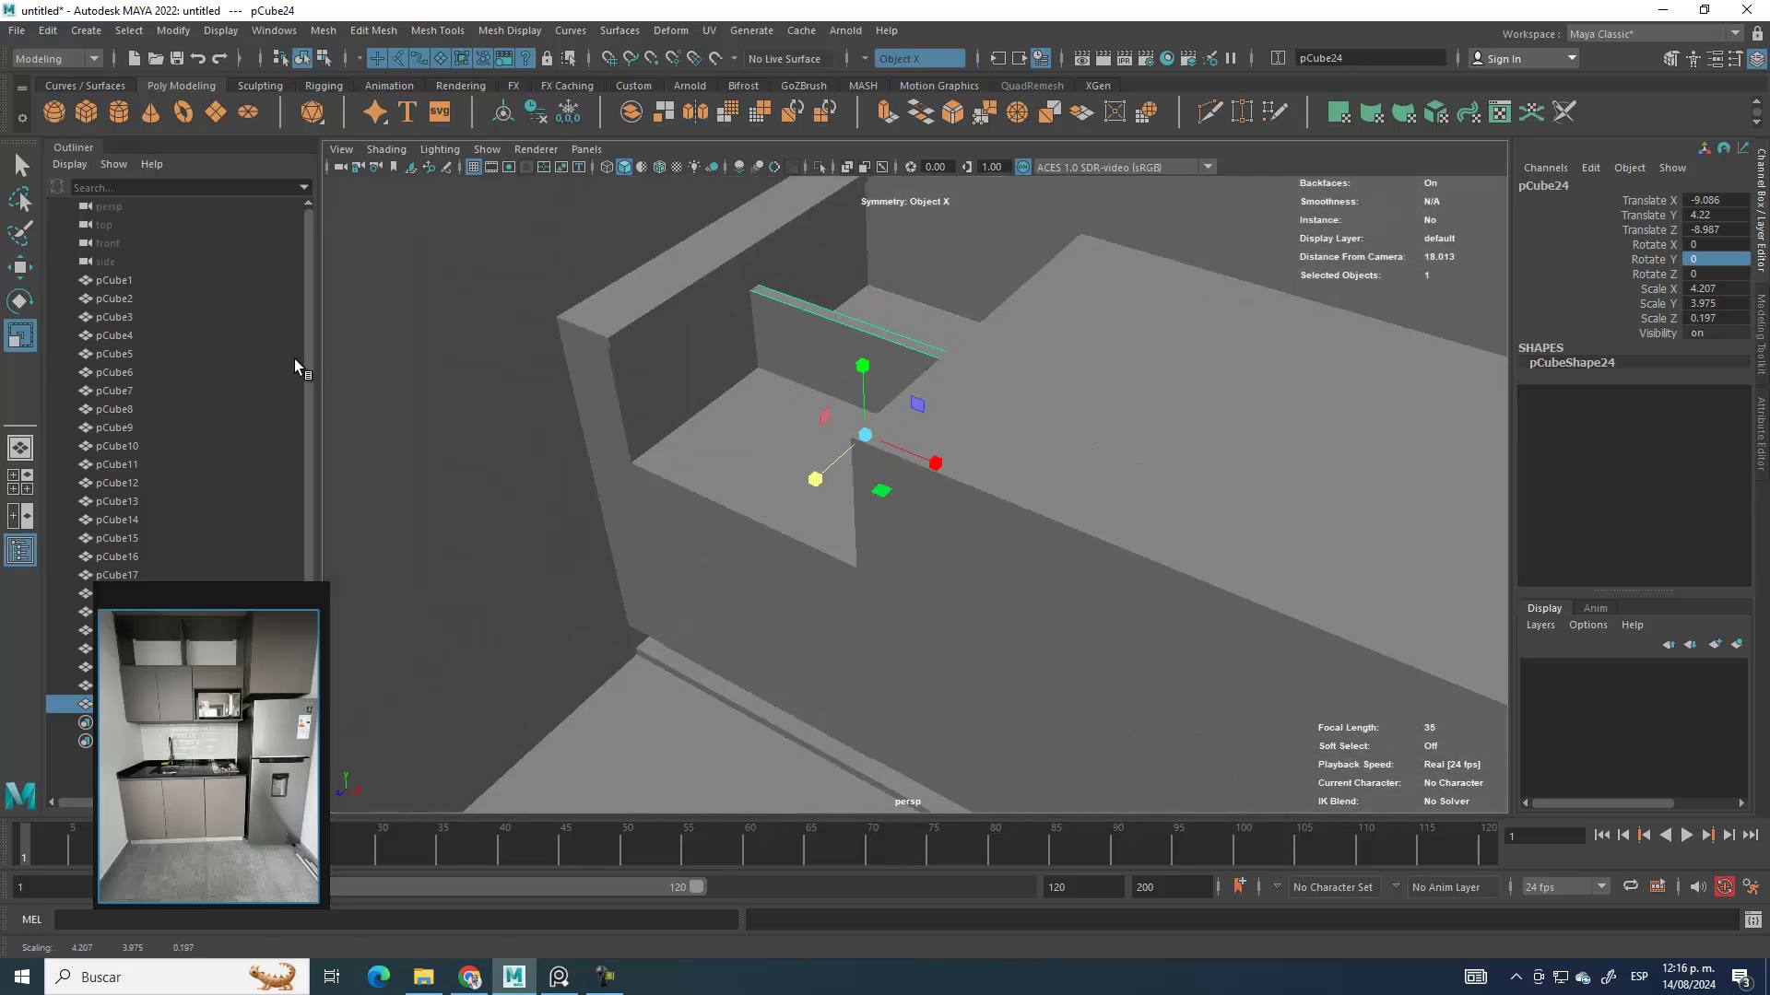
left_click(19, 268)
left_click_drag(815, 478, 719, 598)
Step: Reduce the thin panel's height to about 2.125 and fit it at about Y 5.819 to close the front of the sink gap
left_click_drag(719, 597, 806, 482, "alt")
left_click(23, 345)
left_click_drag(652, 444, 733, 481)
left_click(22, 269)
left_click(20, 334)
left_click_drag(631, 300, 732, 340)
key("w")
scroll(926, 379, "down", 3)
middle_click_drag(960, 502, 841, 399, "alt")
Step: Clone the front panel forward to about Z -4.418 and scale it to about 3.31 wide and 5.477 high as a door
left_click_drag(683, 393, 672, 447, "shift")
key("r")
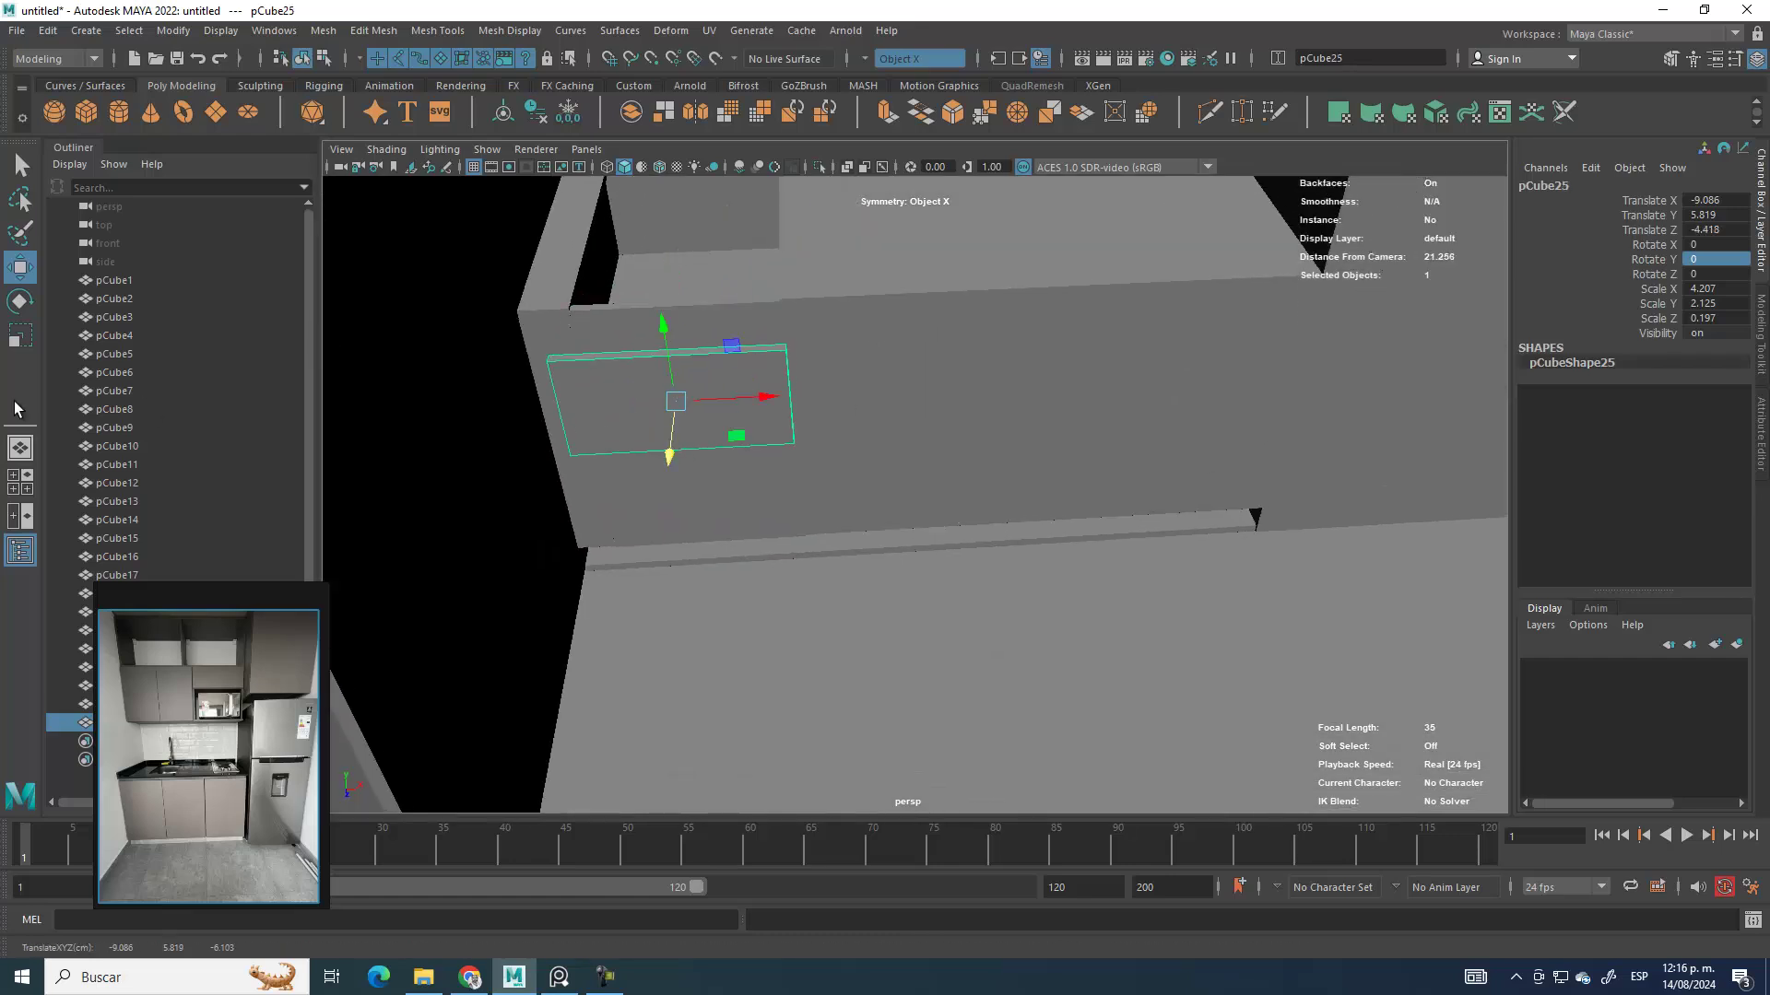
left_click_drag(656, 354, 781, 495)
left_click_drag(742, 392, 736, 402)
left_click(21, 267)
left_click_drag(830, 446, 664, 448, "alt")
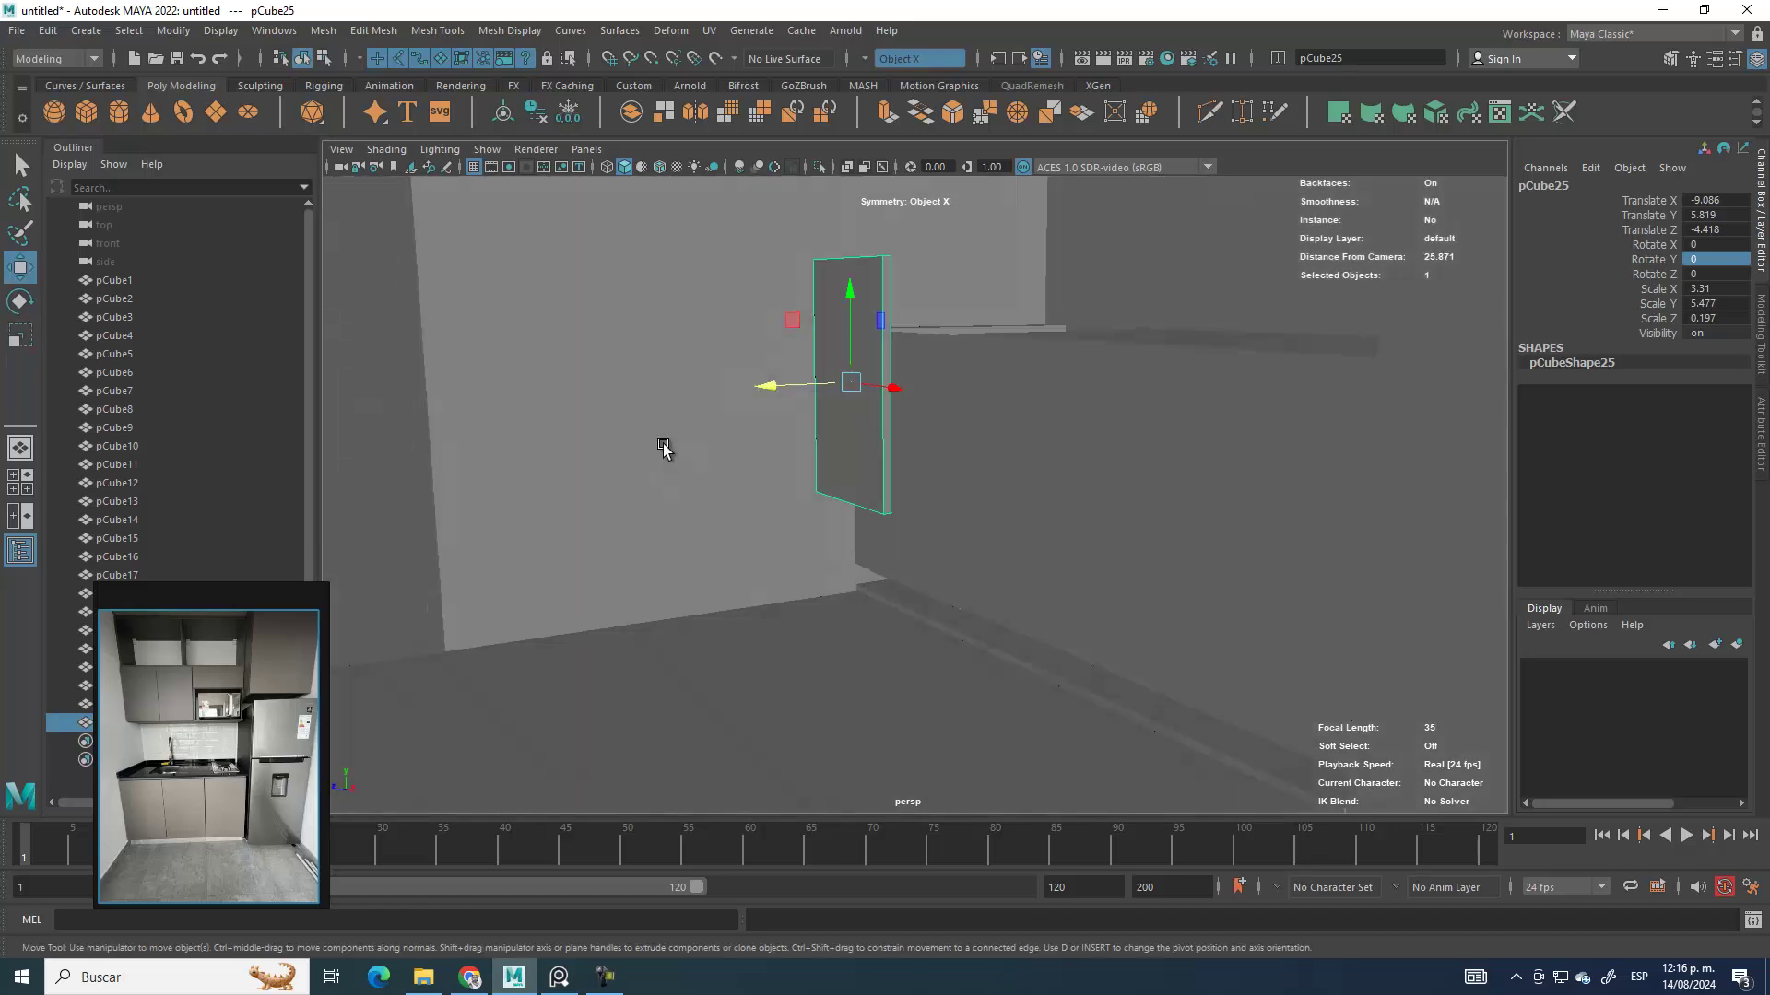
Step: Seat the door on the base cabinet's front at about X -10.028, Z -5.934, and clone it across as four doors
middle_click_drag(791, 318, 833, 399)
left_click_drag(837, 399, 669, 463, "alt")
middle_click_drag(669, 464, 899, 553, "alt")
mouse_move(899, 553)
left_mouse_down()
mouse_move(834, 535)
mouse_move(906, 639)
mouse_move(885, 457)
mouse_move(918, 437)
mouse_move(987, 561)
mouse_move(966, 567)
mouse_move(860, 489)
left_mouse_up()
left_click_drag(896, 408, 856, 498, "alt")
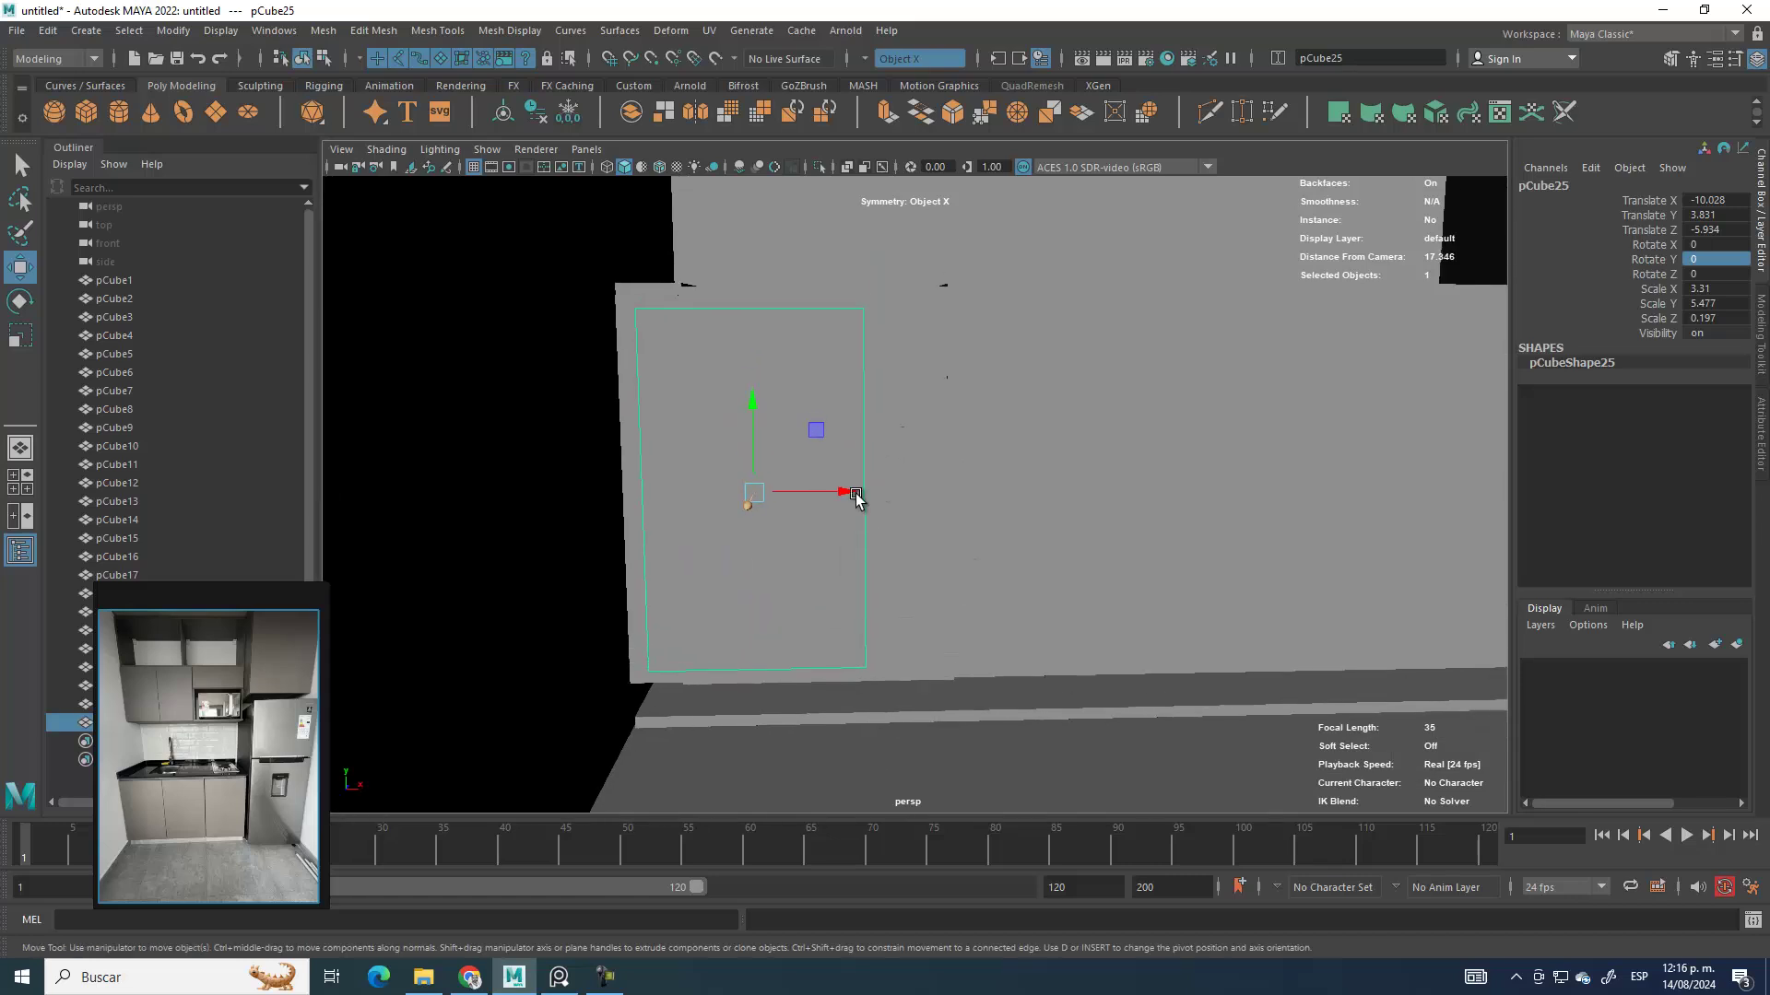
left_click_drag(744, 407, 747, 397)
mouse_move(1043, 489)
left_mouse_down("alt")
mouse_move(790, 533)
mouse_move(981, 522)
mouse_move(671, 500)
mouse_move(1103, 430)
mouse_move(869, 513)
mouse_move(800, 392)
left_mouse_up("alt")
Step: Clone the long base cabinet body down to about Y 3.235 and scale it to about 3.806 high and 5.338 deep as a recessed plinth
left_click(860, 321)
left_click_drag(861, 316, 976, 526, "alt")
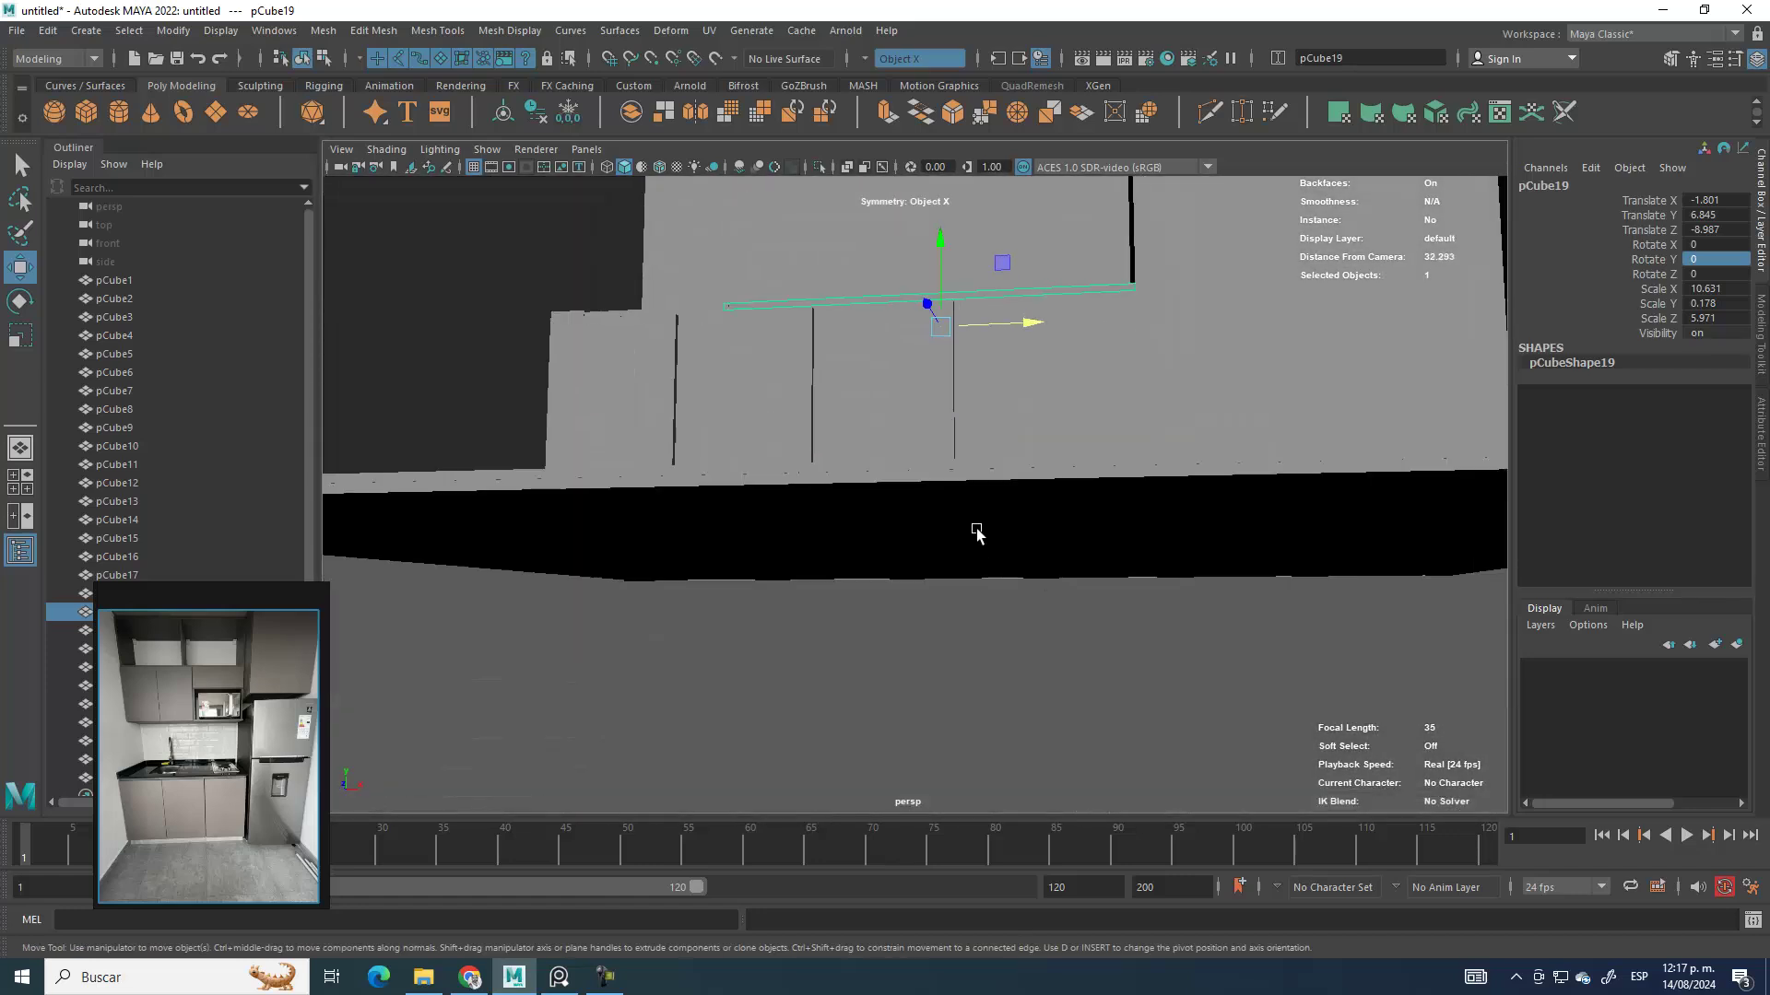
scroll(995, 526, "up", 5)
left_click(1024, 572)
left_click_drag(1019, 593, 921, 525, "alt")
scroll(919, 461, "down", 4)
left_click_drag(937, 363, 940, 409, "shift")
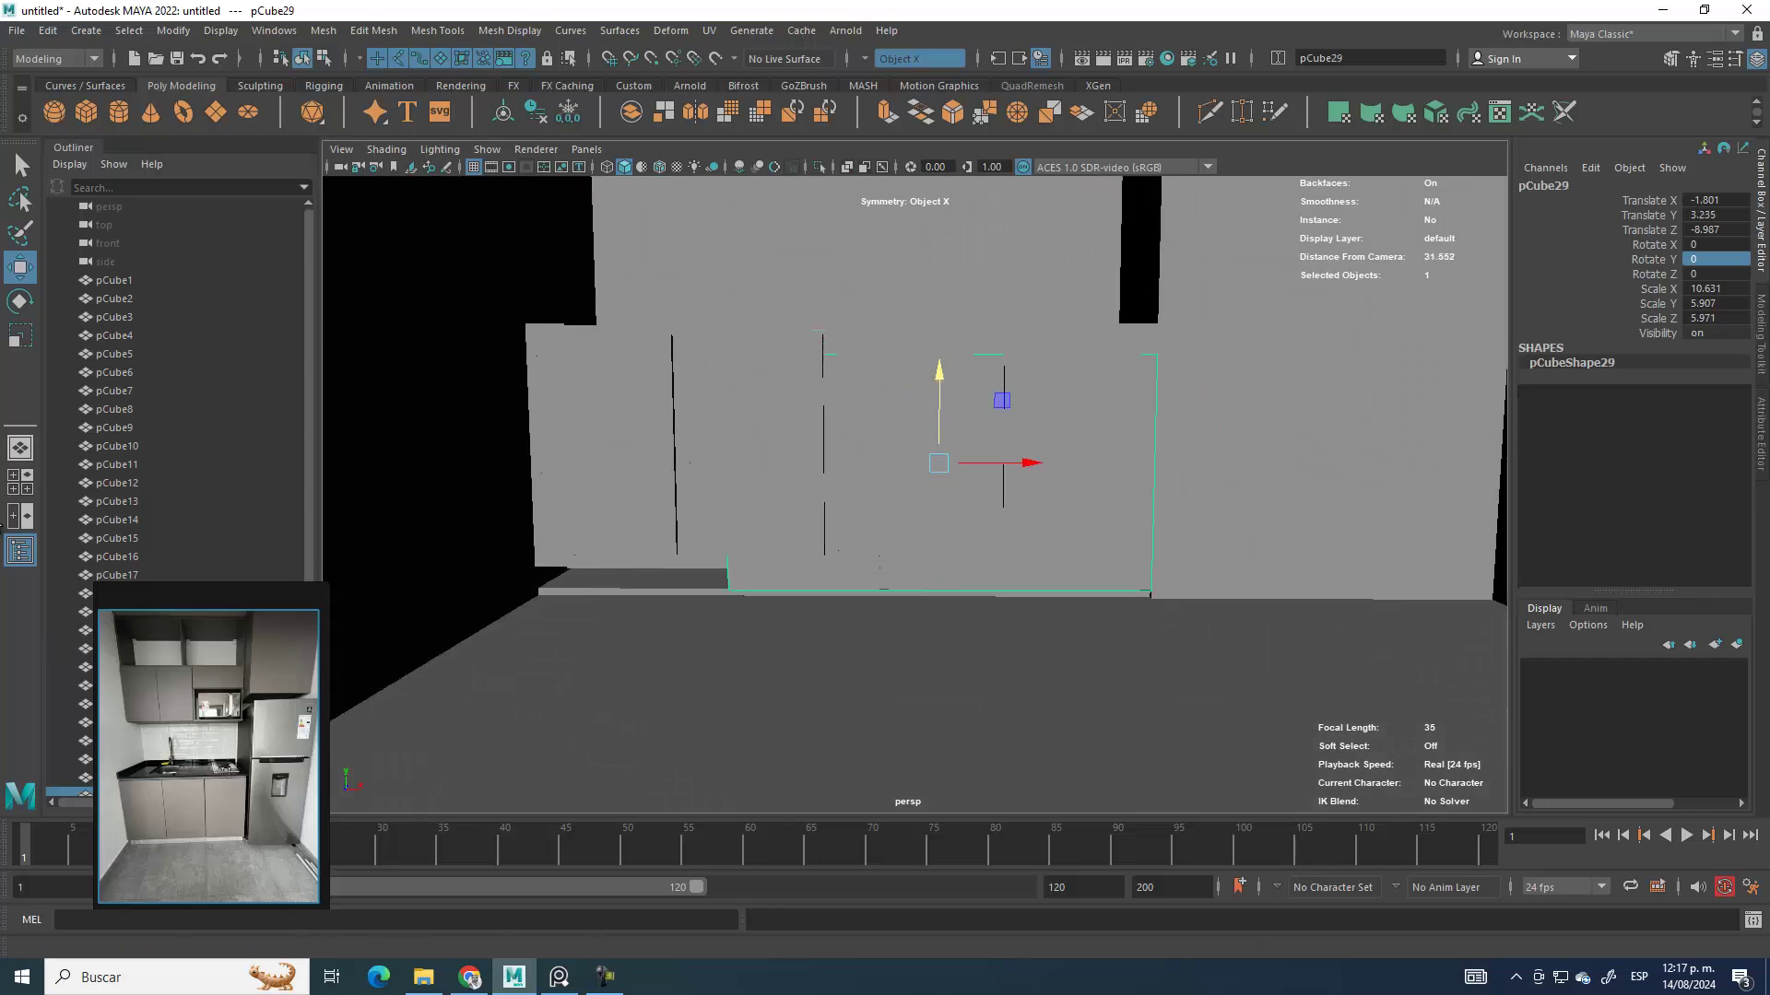
left_click(19, 336)
left_click_drag(858, 600, 833, 587, "alt")
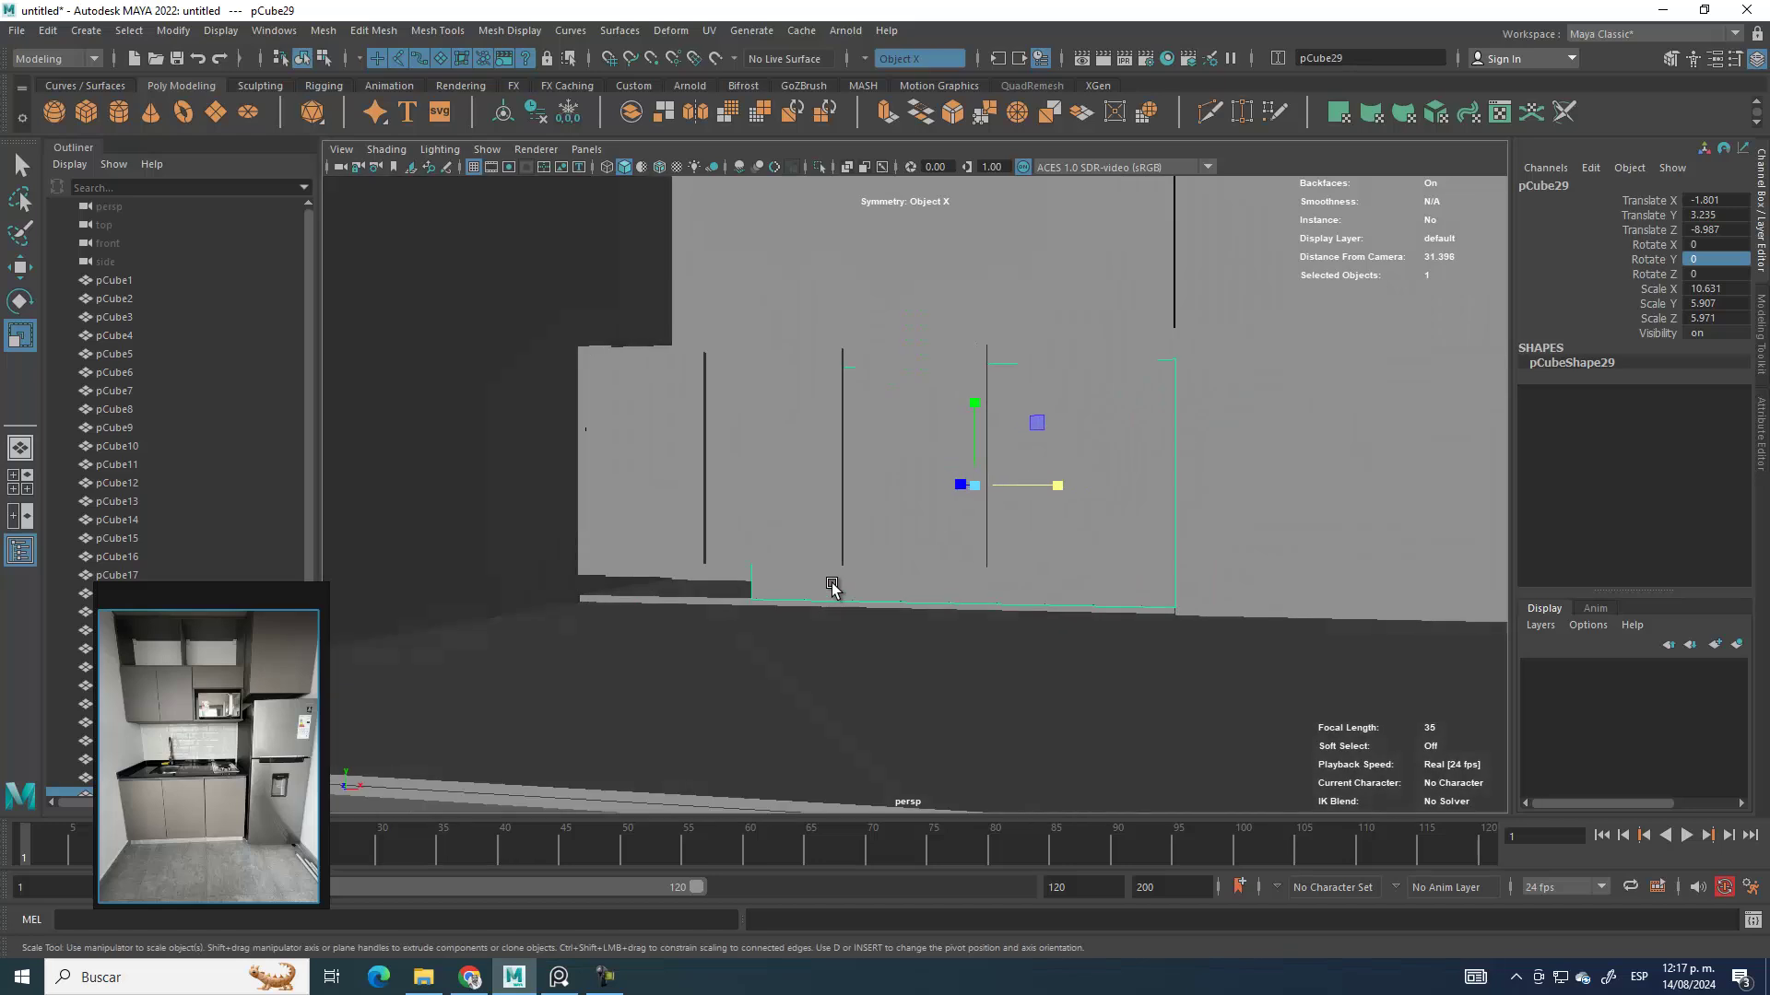
left_click_drag(974, 403, 974, 451)
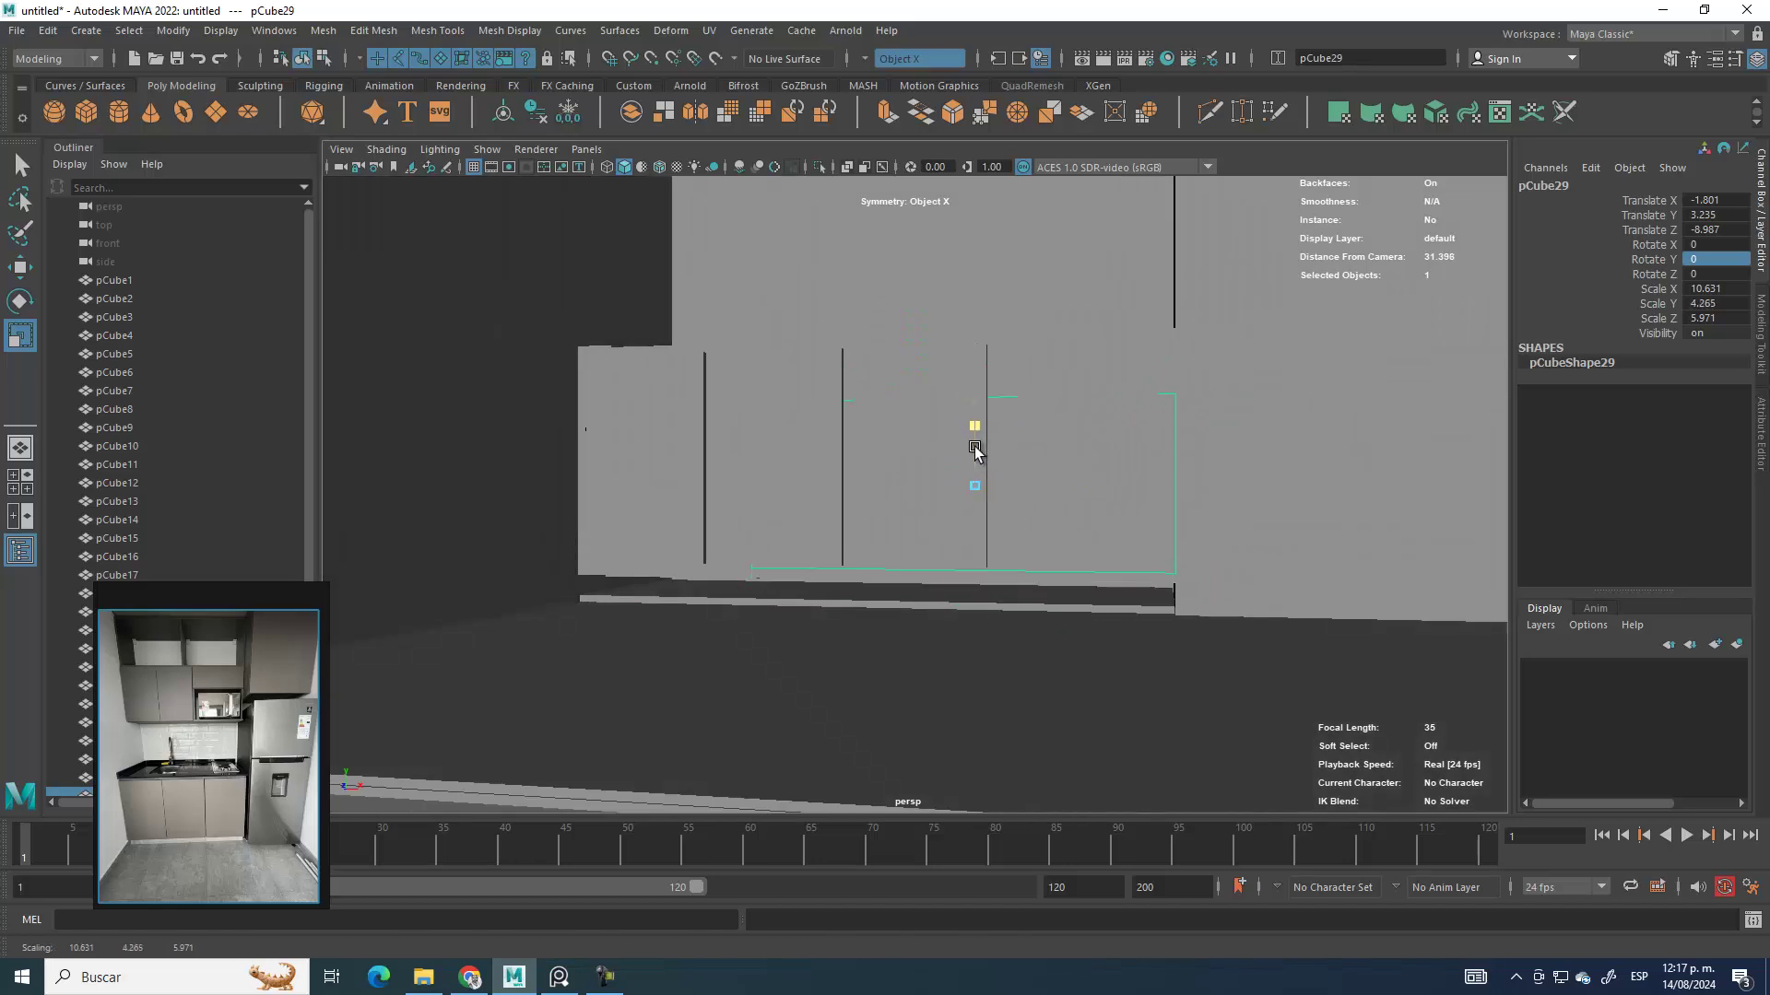
left_click_drag(993, 523, 1017, 477, "alt")
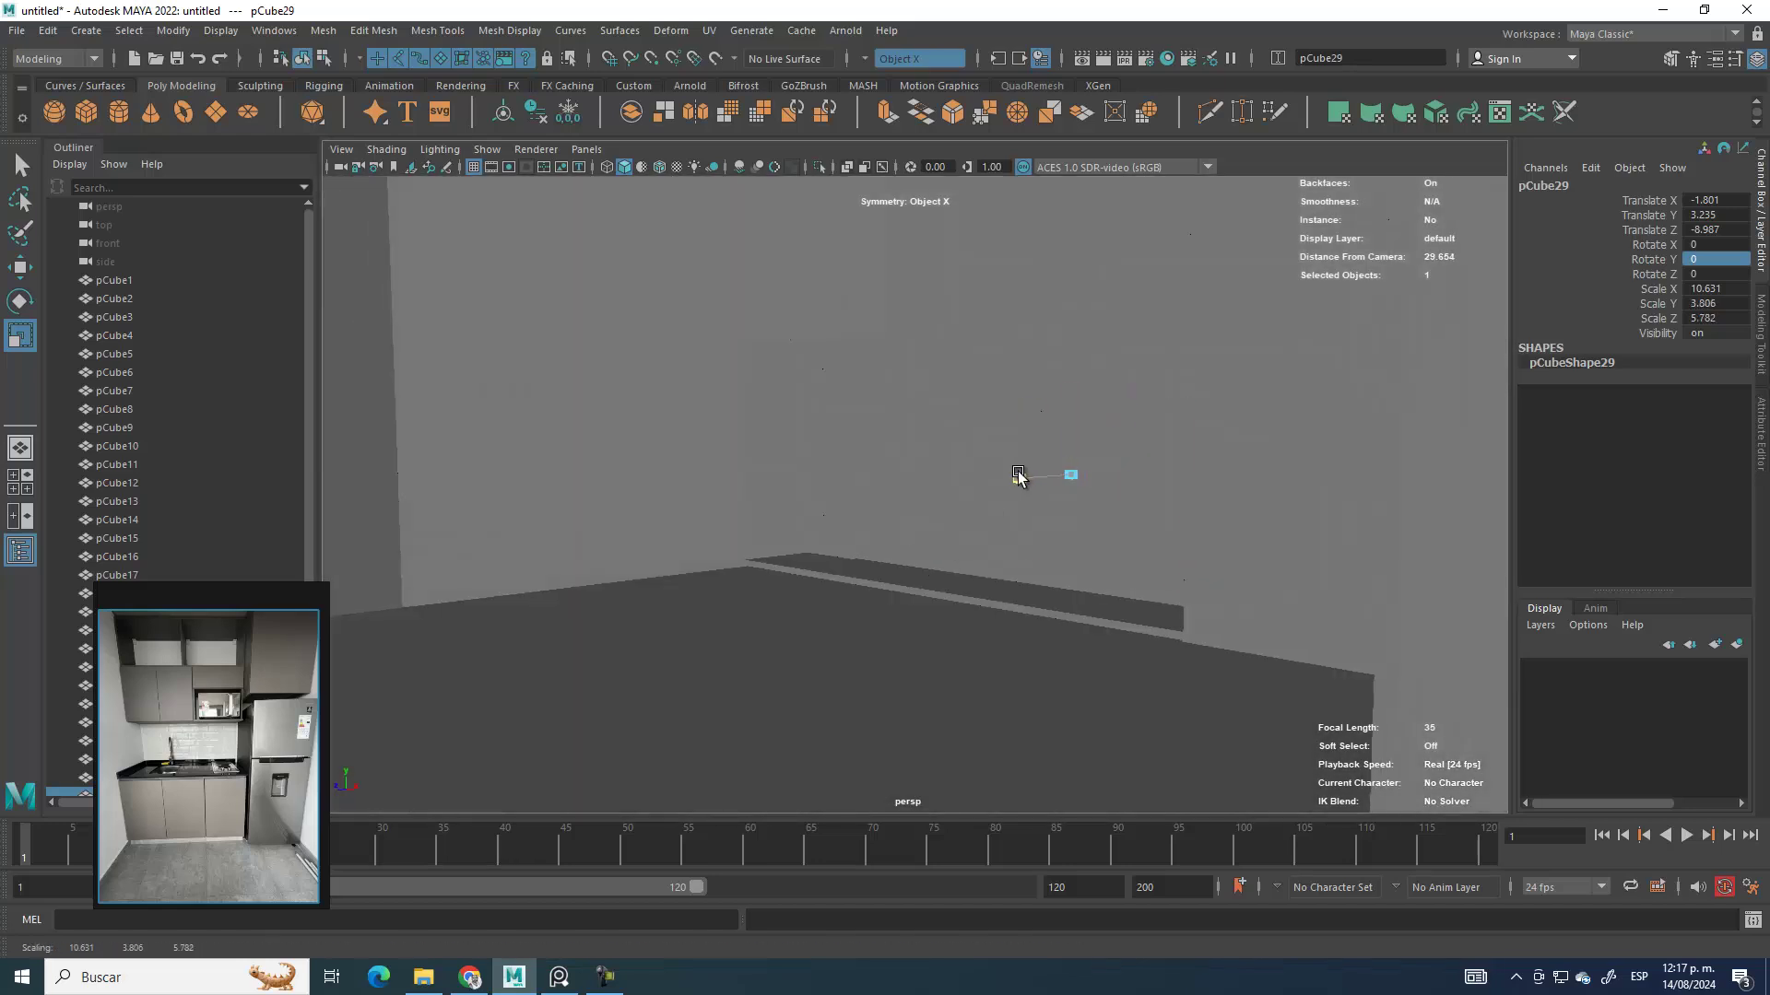
Step: Lower the plinth block to about Y 2.246 and widen it to about 15.356 along X, shifting it to about X -4.342
left_click(27, 273)
left_click_drag(565, 505, 656, 340, "alt")
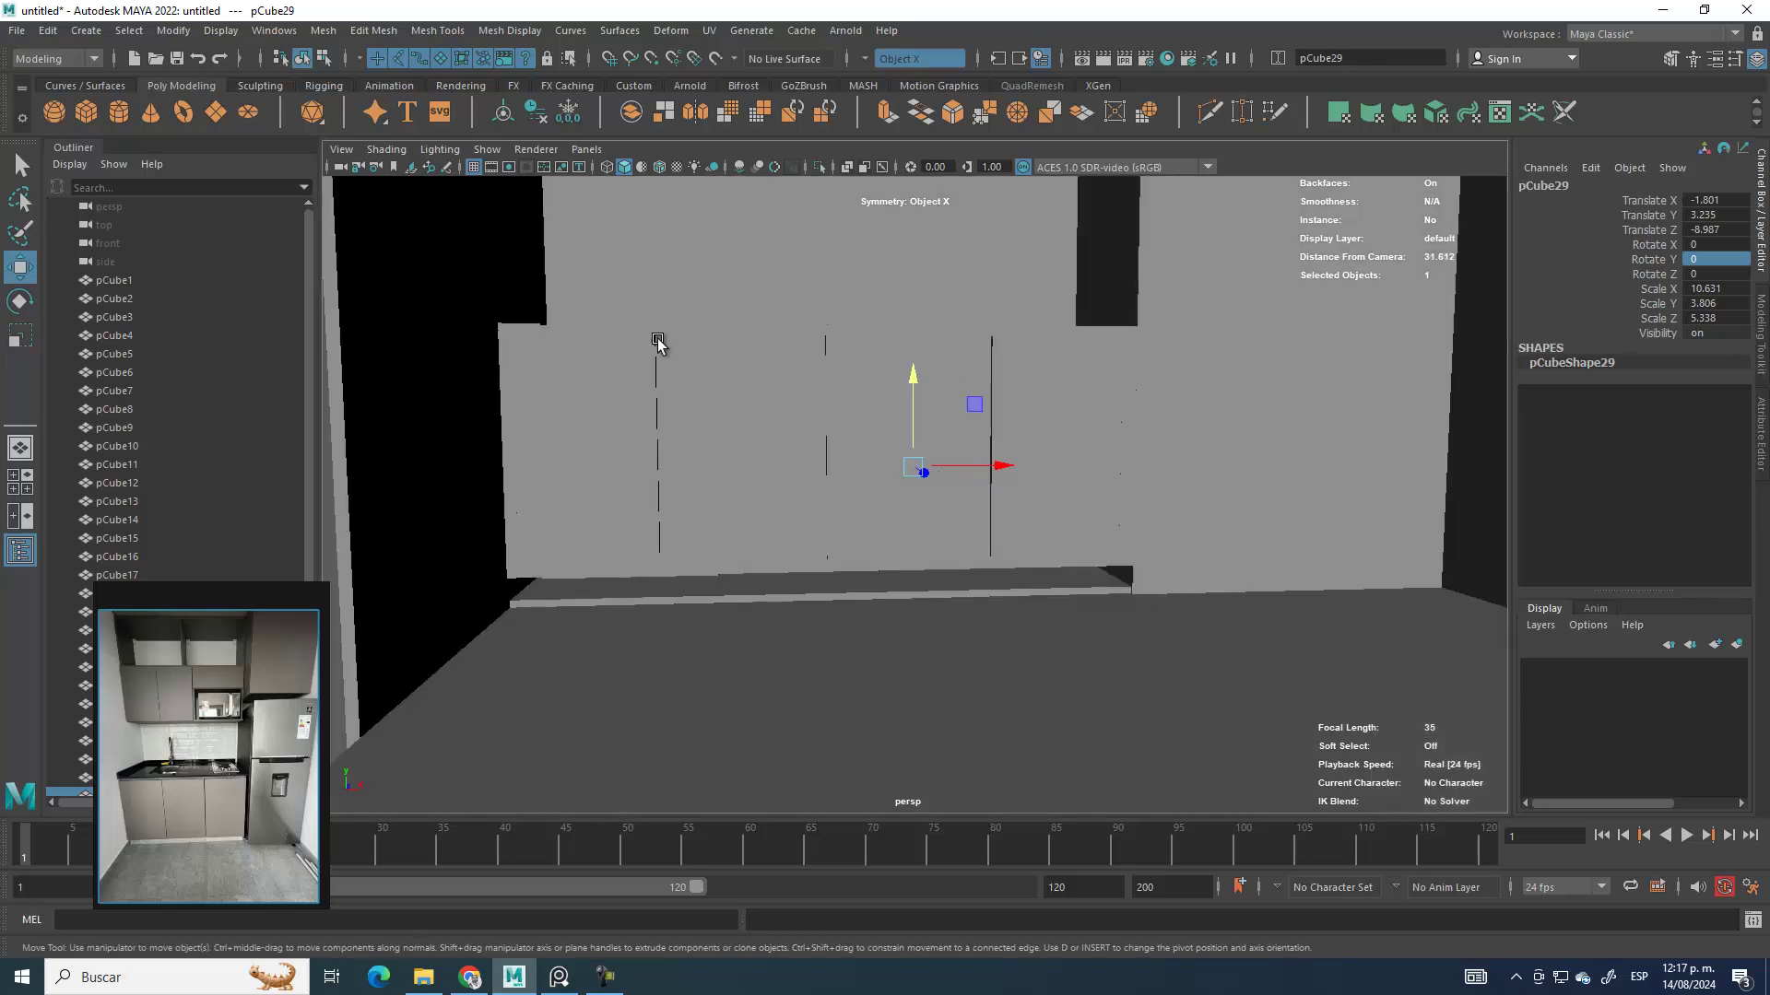
key("space")
key("space")
scroll(964, 534, "up", 4)
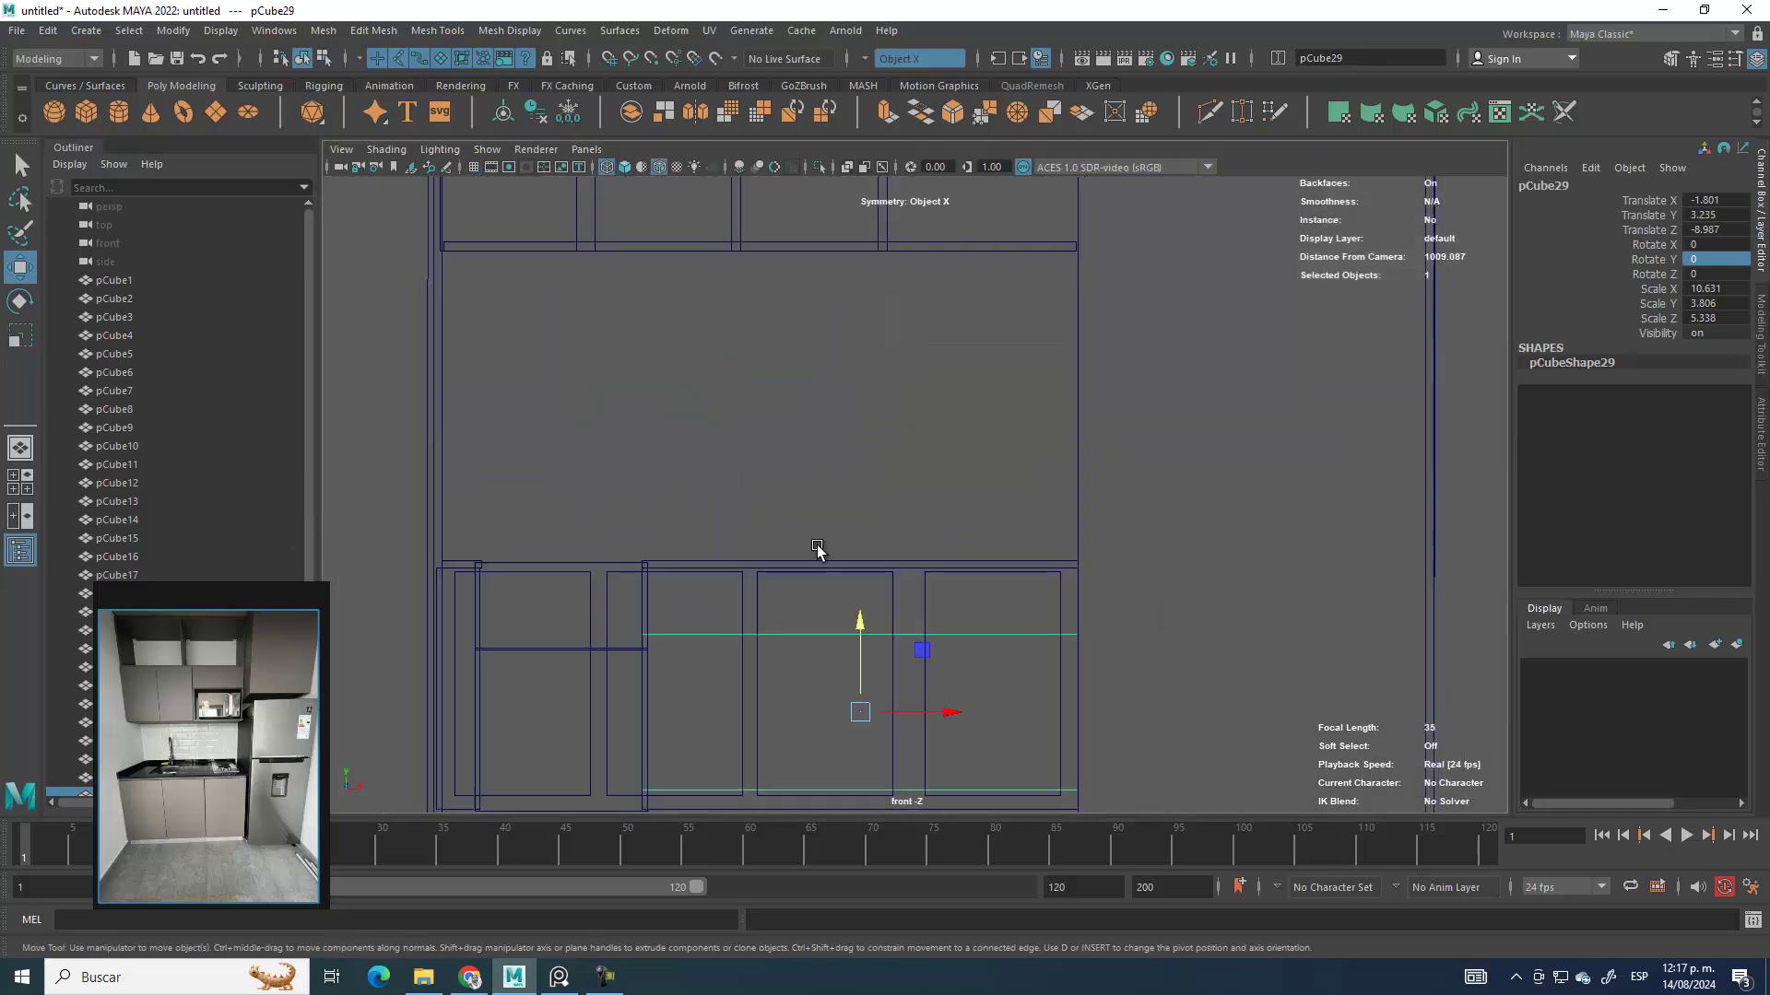
left_click_drag(961, 363, 877, 464)
left_click(20, 336)
left_click(23, 267)
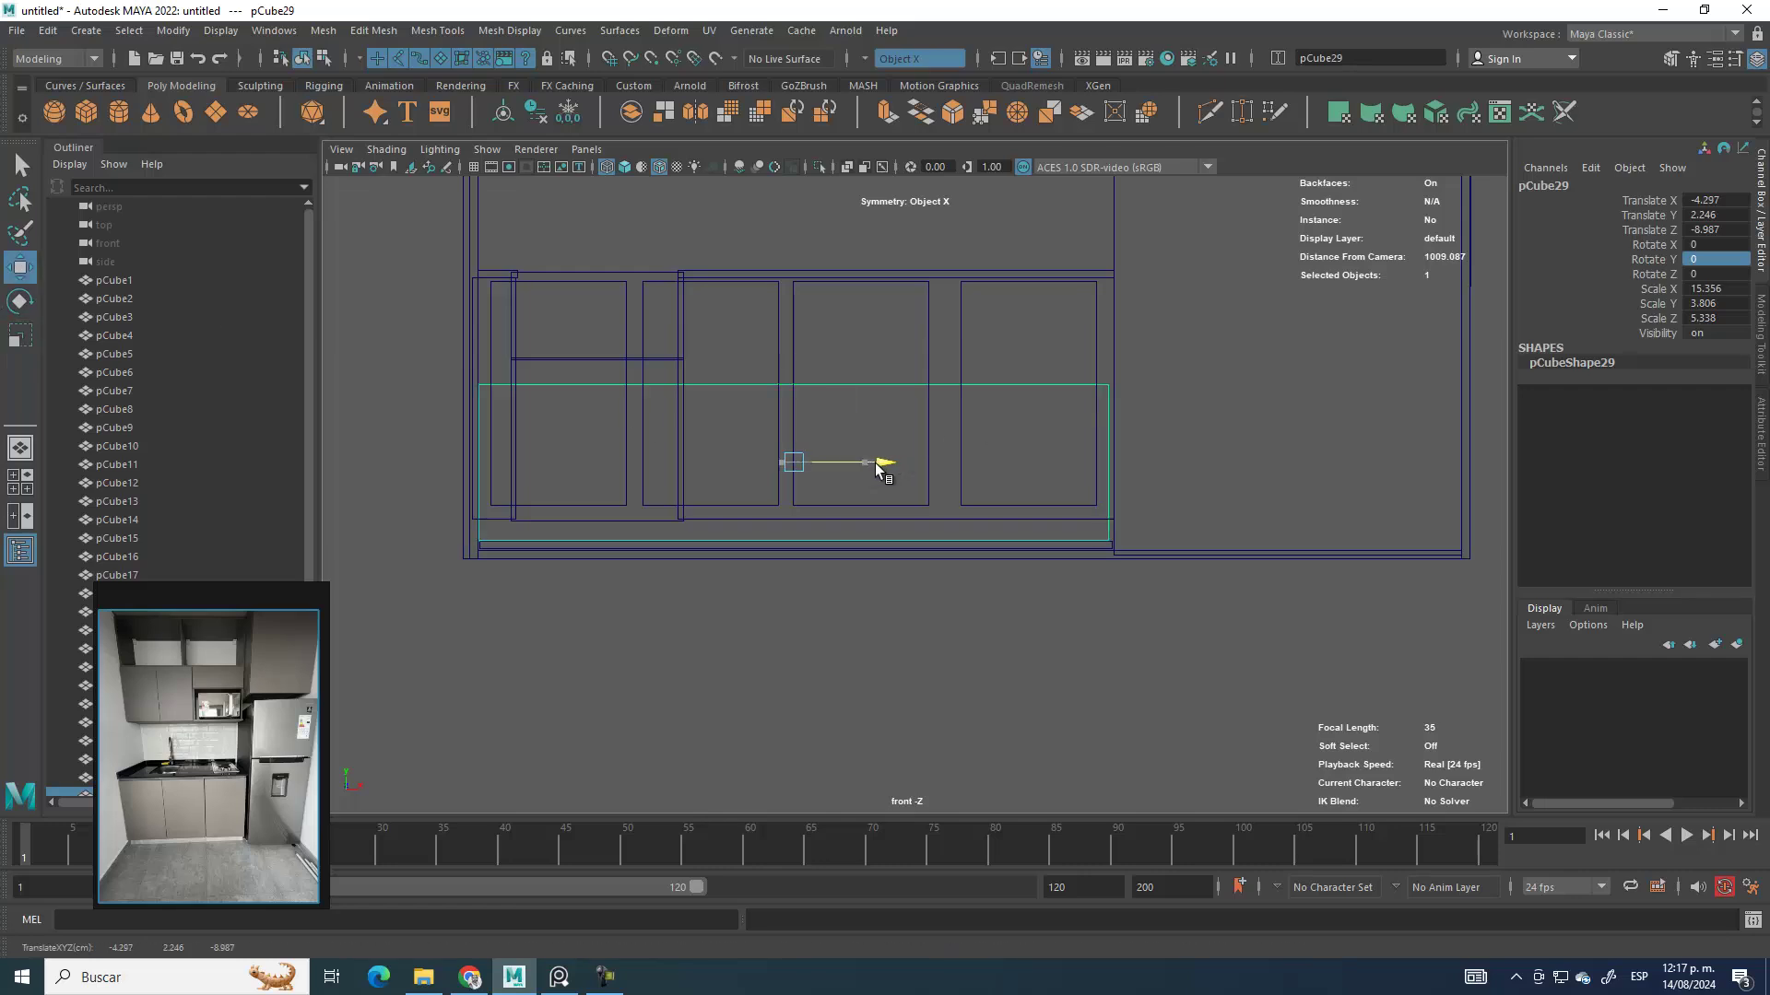
mouse_move(1058, 332)
left_mouse_down("alt")
mouse_move(1118, 356)
mouse_move(1007, 403)
mouse_move(956, 383)
left_mouse_up("alt")
Step: Lower the plinth block to about Y 2.133, centre it at about X -4.234 and widen it to about 15.699 along X
right_click_drag(955, 384, 1087, 593, "alt")
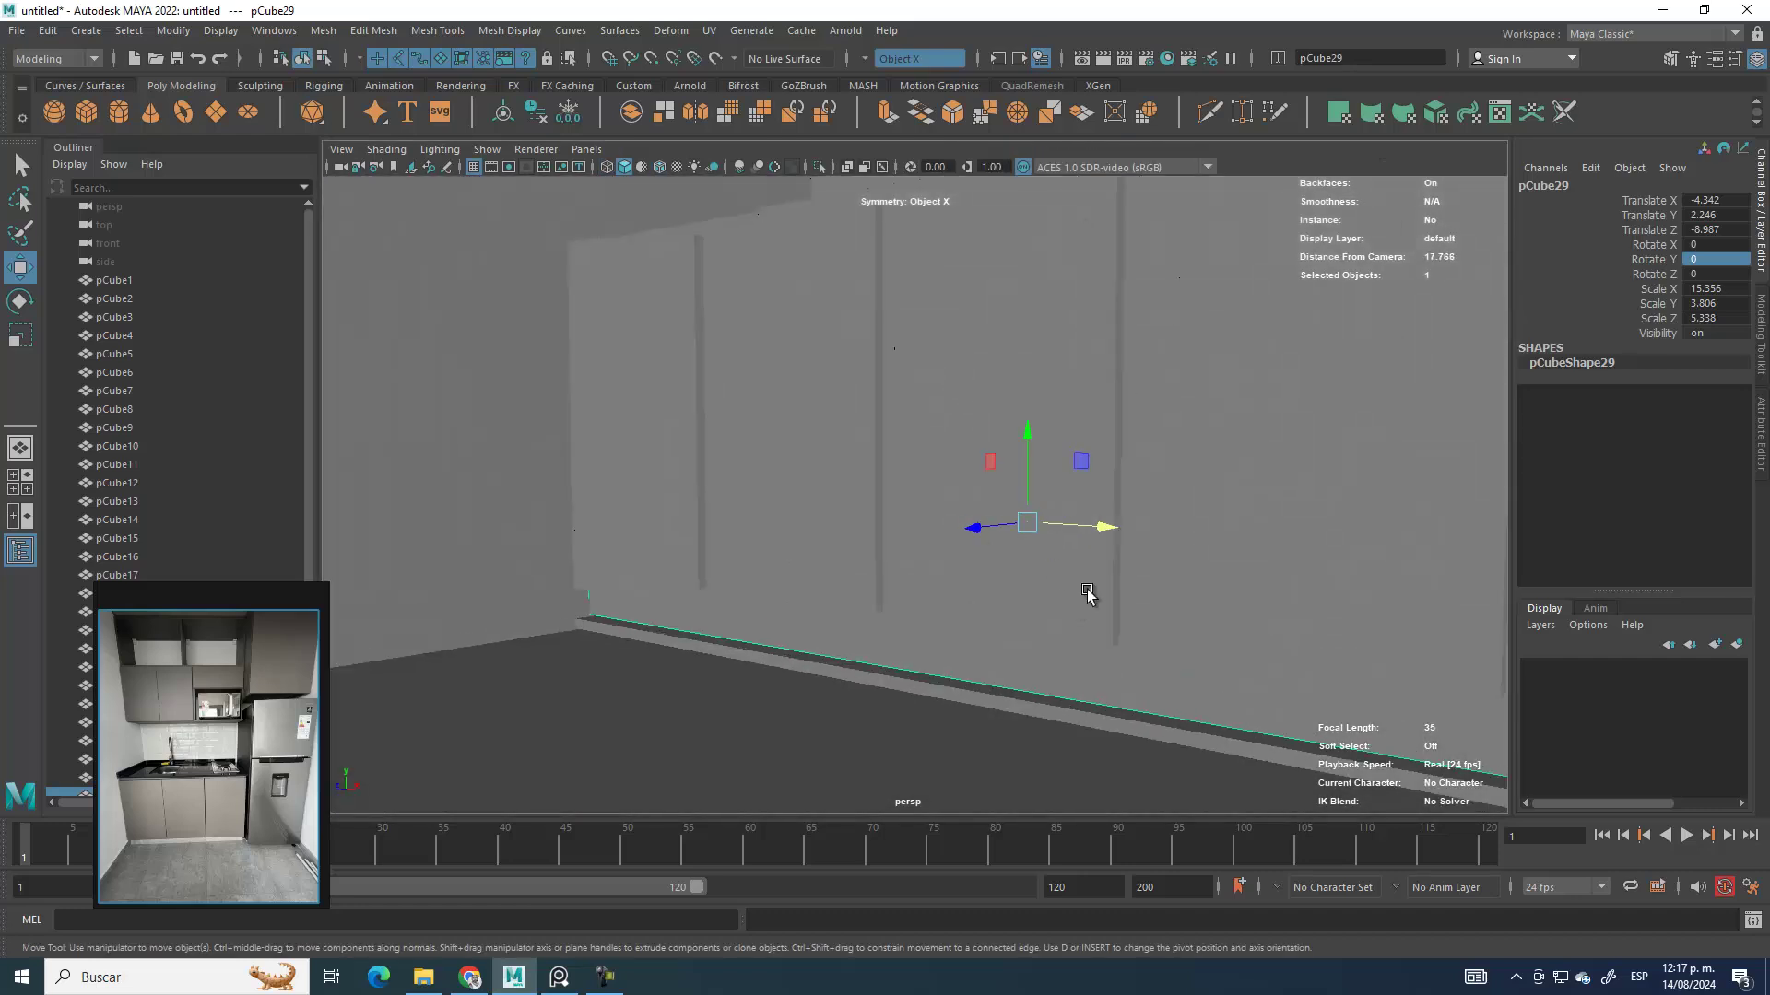
middle_click_drag(1087, 593, 987, 316, "alt")
left_click_drag(984, 312, 992, 471)
key("space")
key("space")
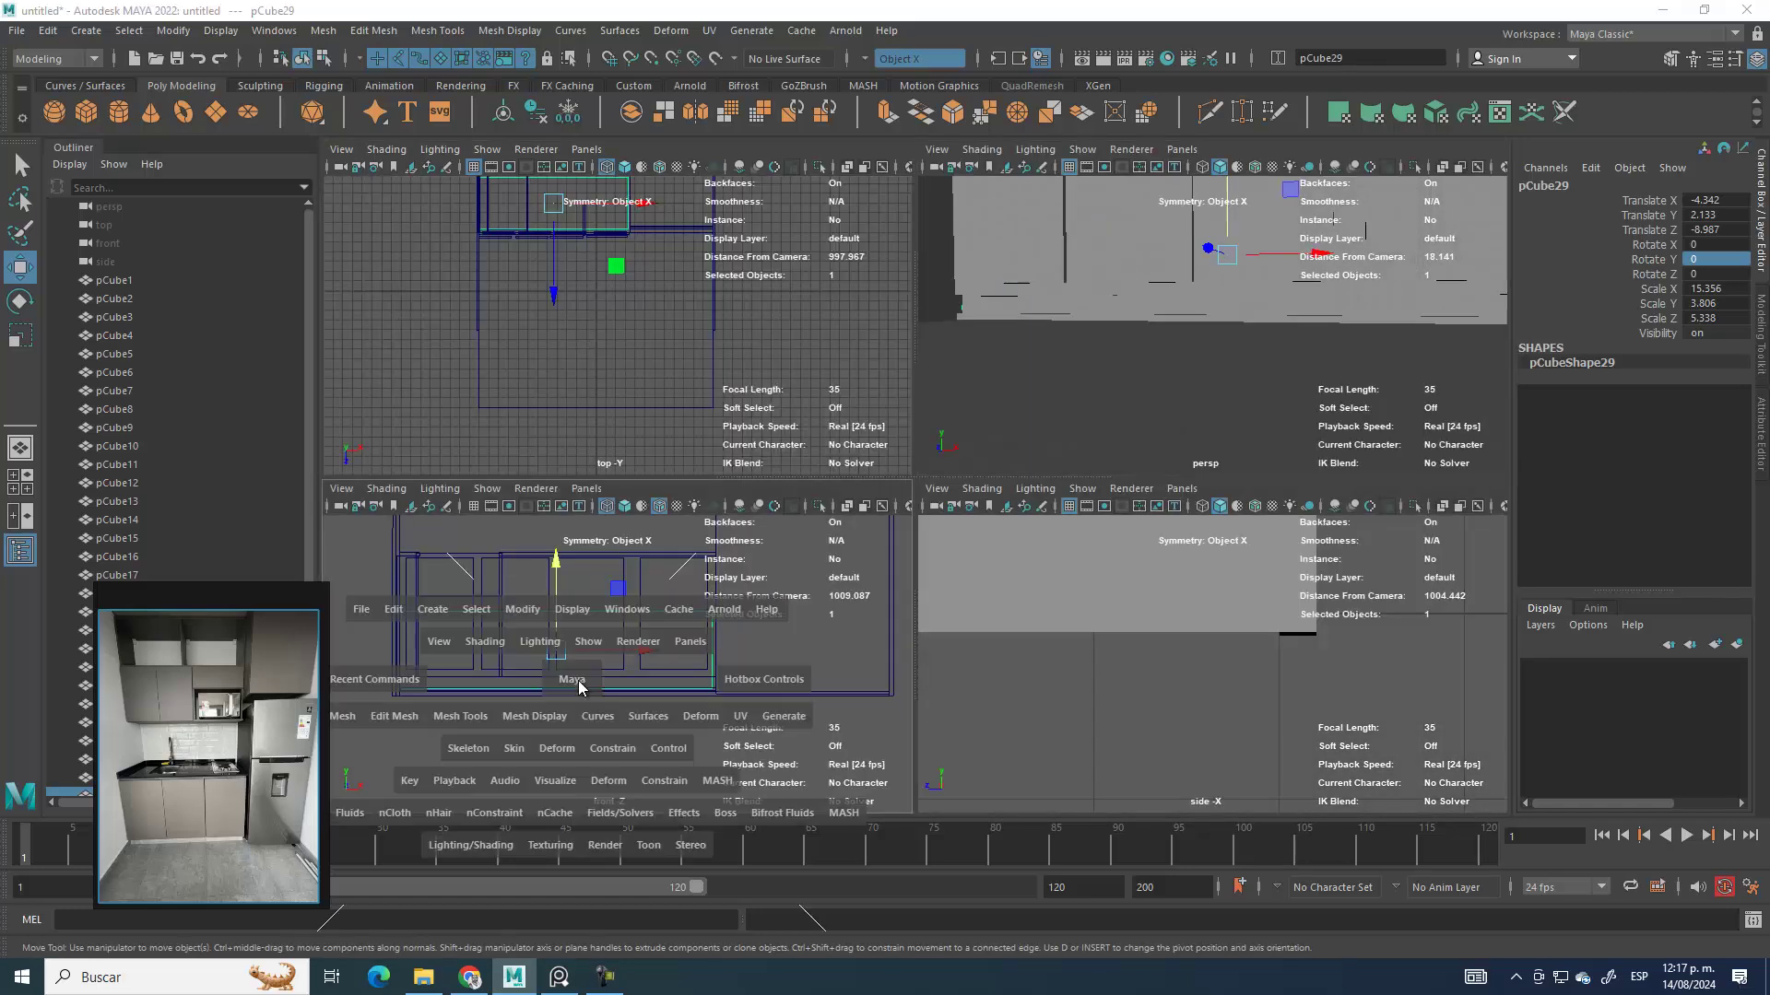
scroll(862, 498, "up", 3)
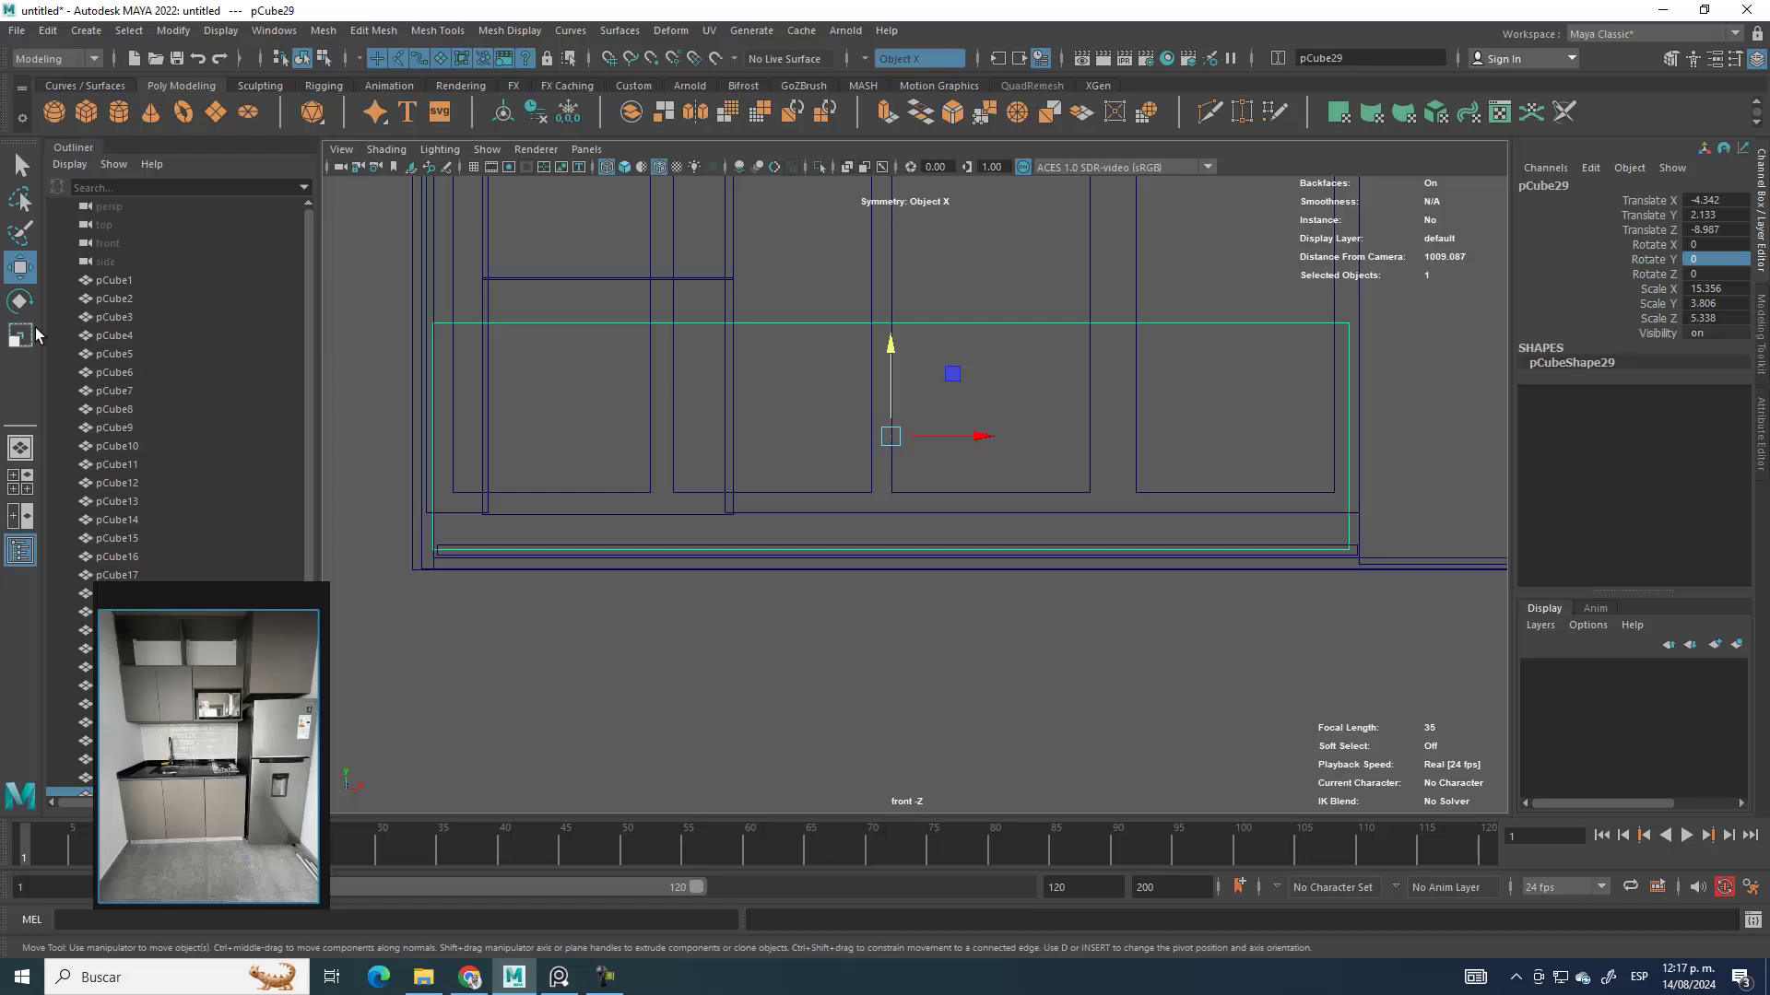
left_click(31, 335)
left_click_drag(972, 440, 985, 441)
left_click(20, 269)
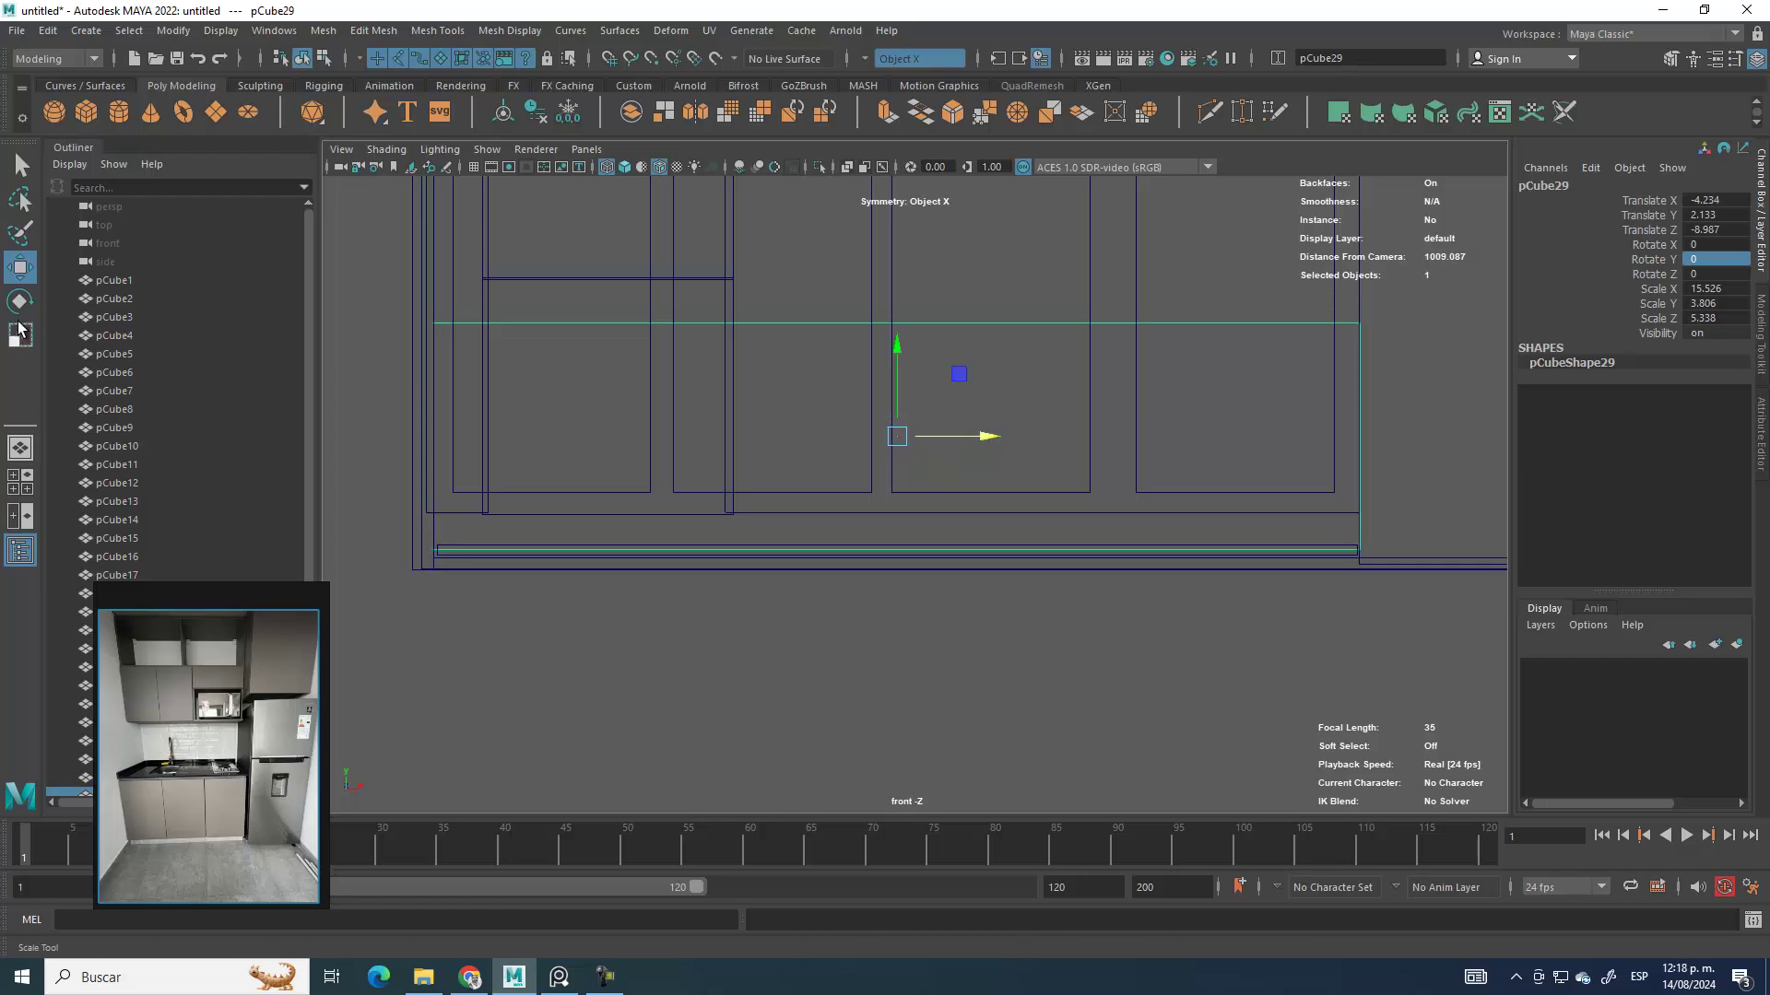
left_click(19, 334)
left_click_drag(976, 443, 980, 441)
left_click(19, 269)
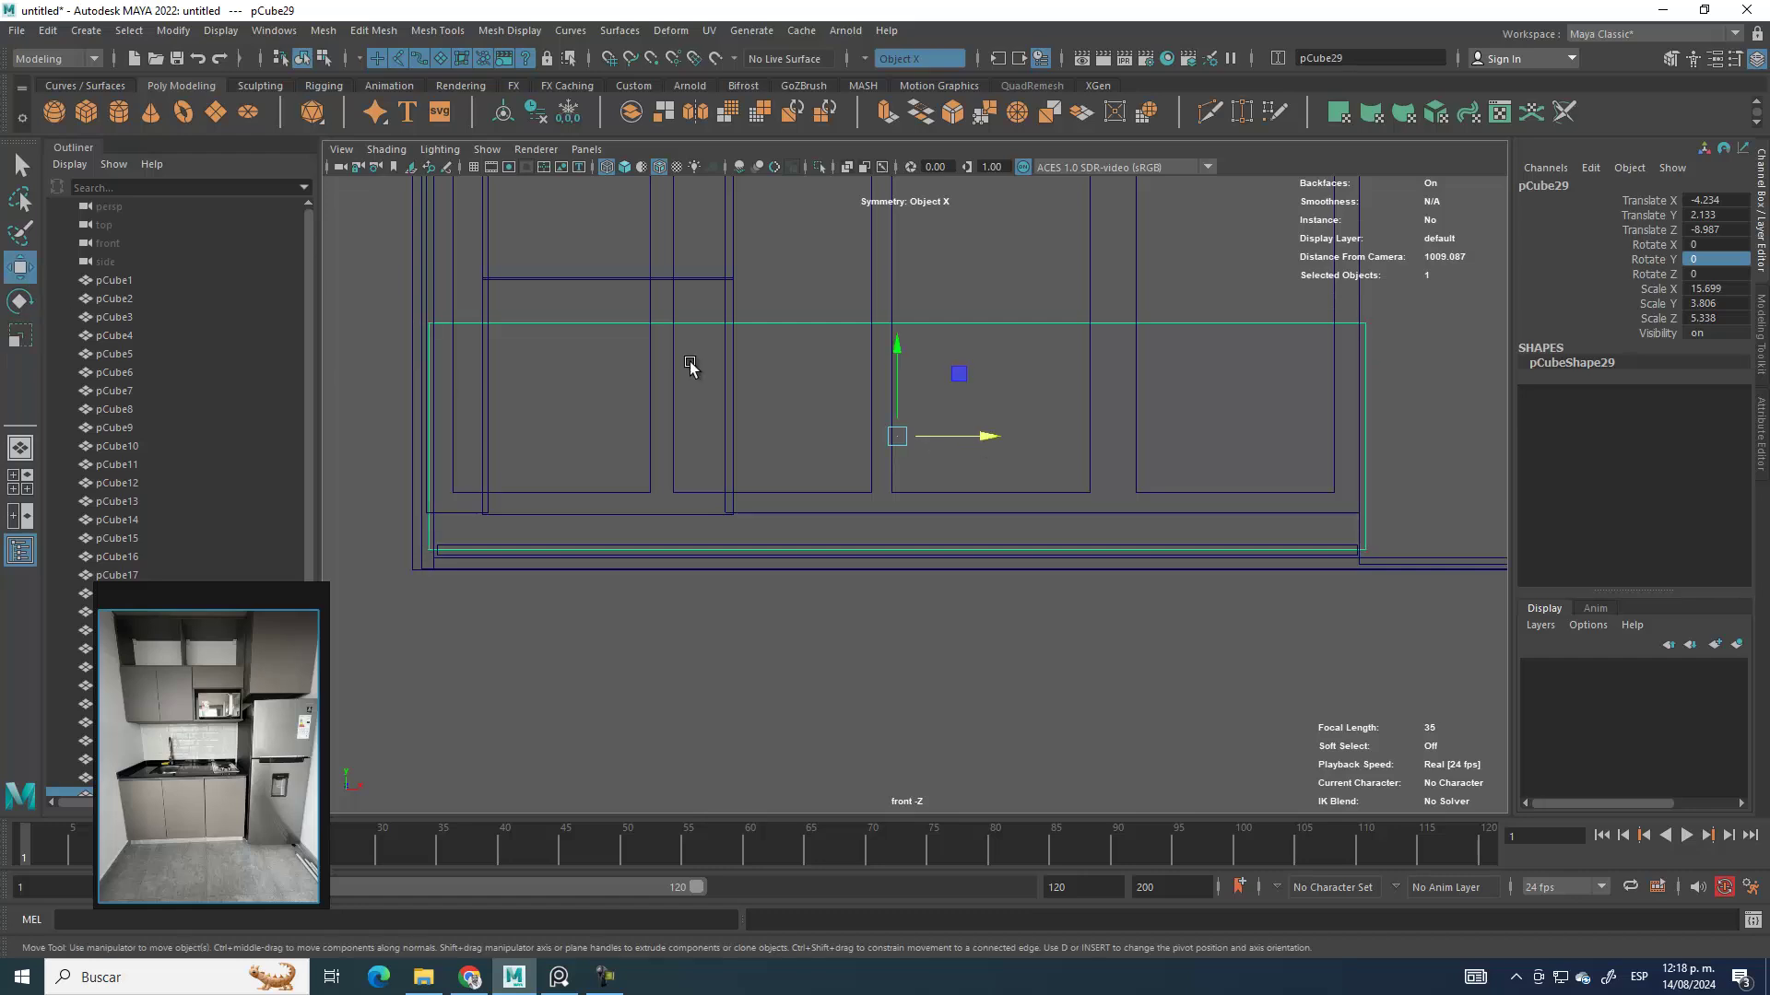
Step: Clone the refrigerator volume and scale it to about 4.808 high and 0.248 deep as the upper door panel at Y 14.579, Z -5.885
key("space")
key("space")
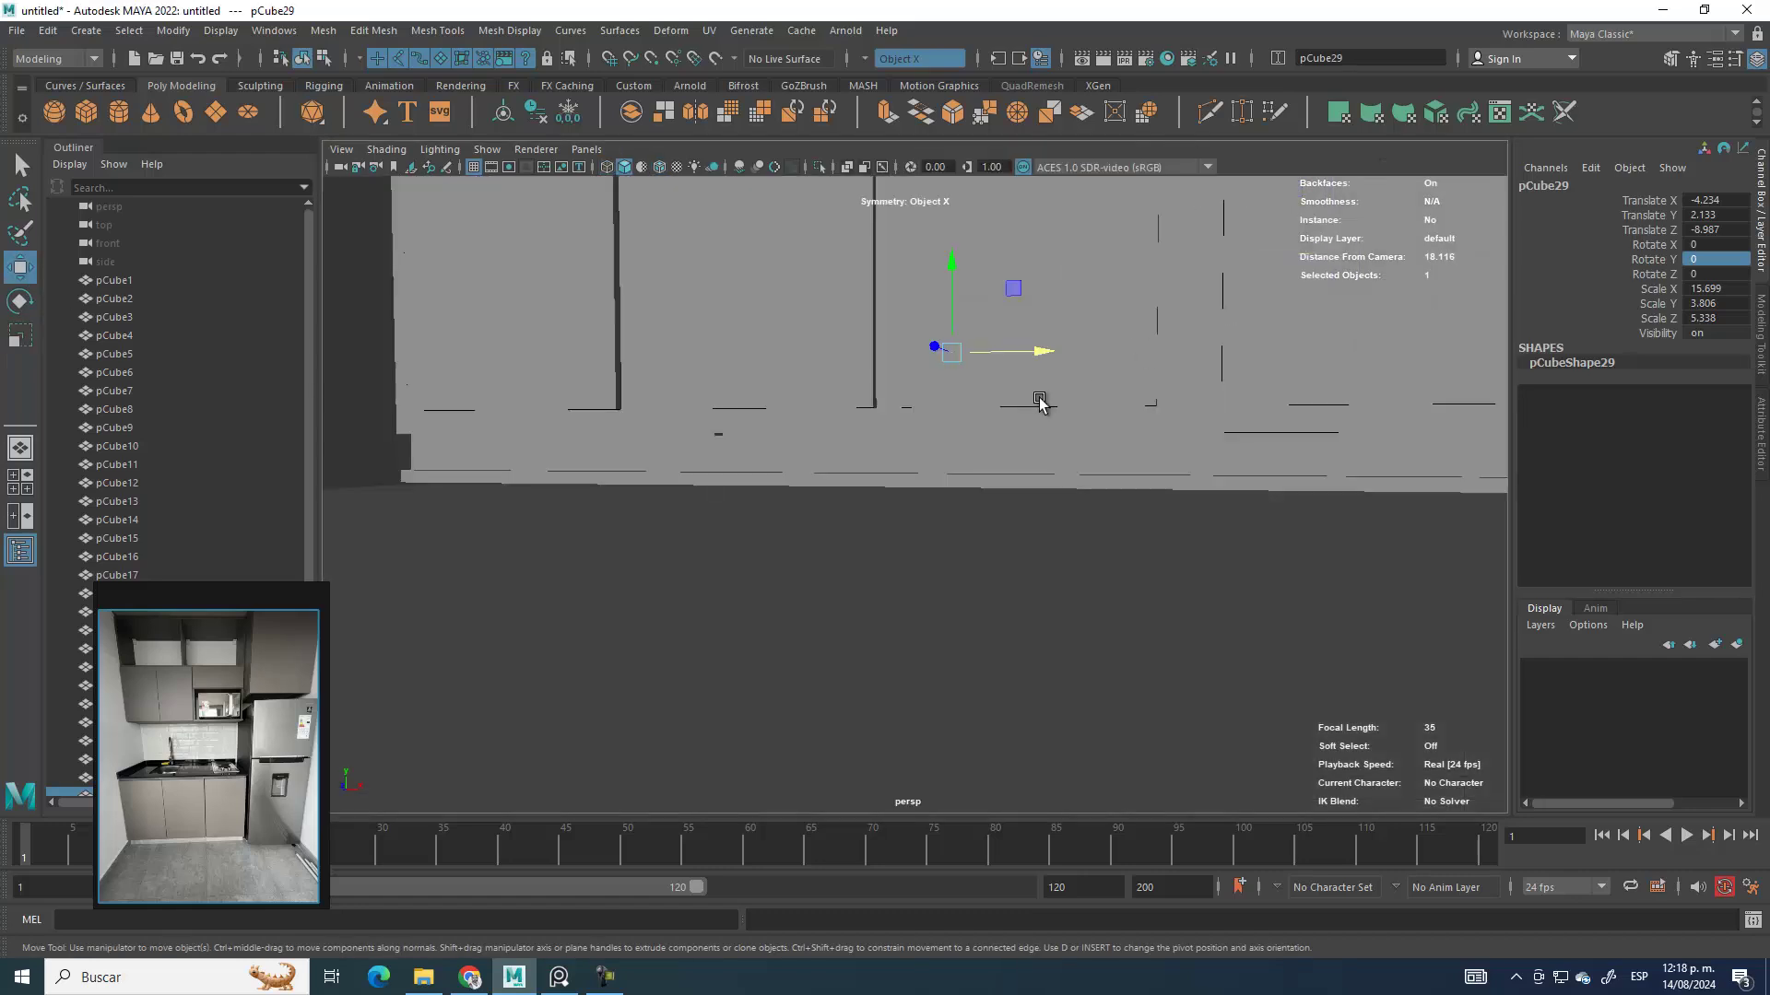
scroll(821, 565, "down", 5)
left_click_drag(821, 565, 987, 522, "alt")
scroll(1008, 487, "up", 5)
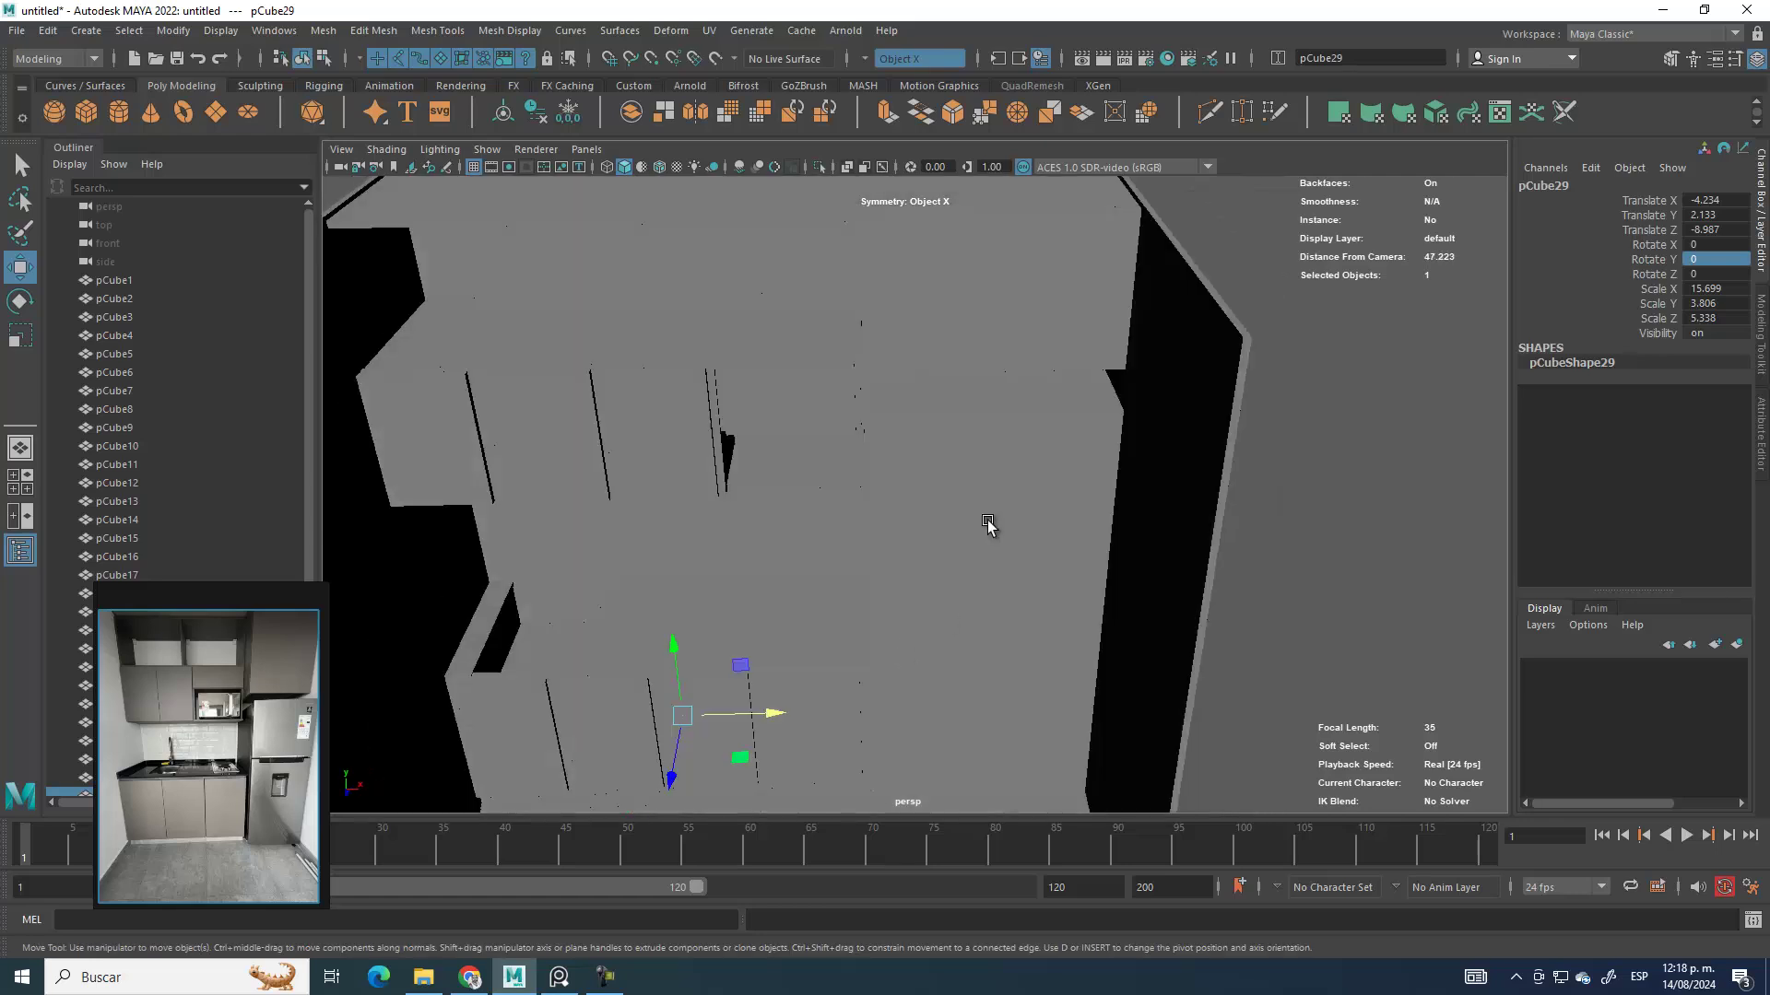
left_click(994, 650)
mouse_move(994, 650)
left_mouse_down("alt")
mouse_move(960, 518)
mouse_move(905, 505)
mouse_move(1020, 557)
mouse_move(1055, 538)
mouse_move(987, 506)
left_mouse_up("alt")
left_click(35, 339)
left_click_drag(989, 437, 959, 508)
left_click(19, 267)
left_click_drag(901, 447, 900, 289)
scroll(900, 288, "up", 6)
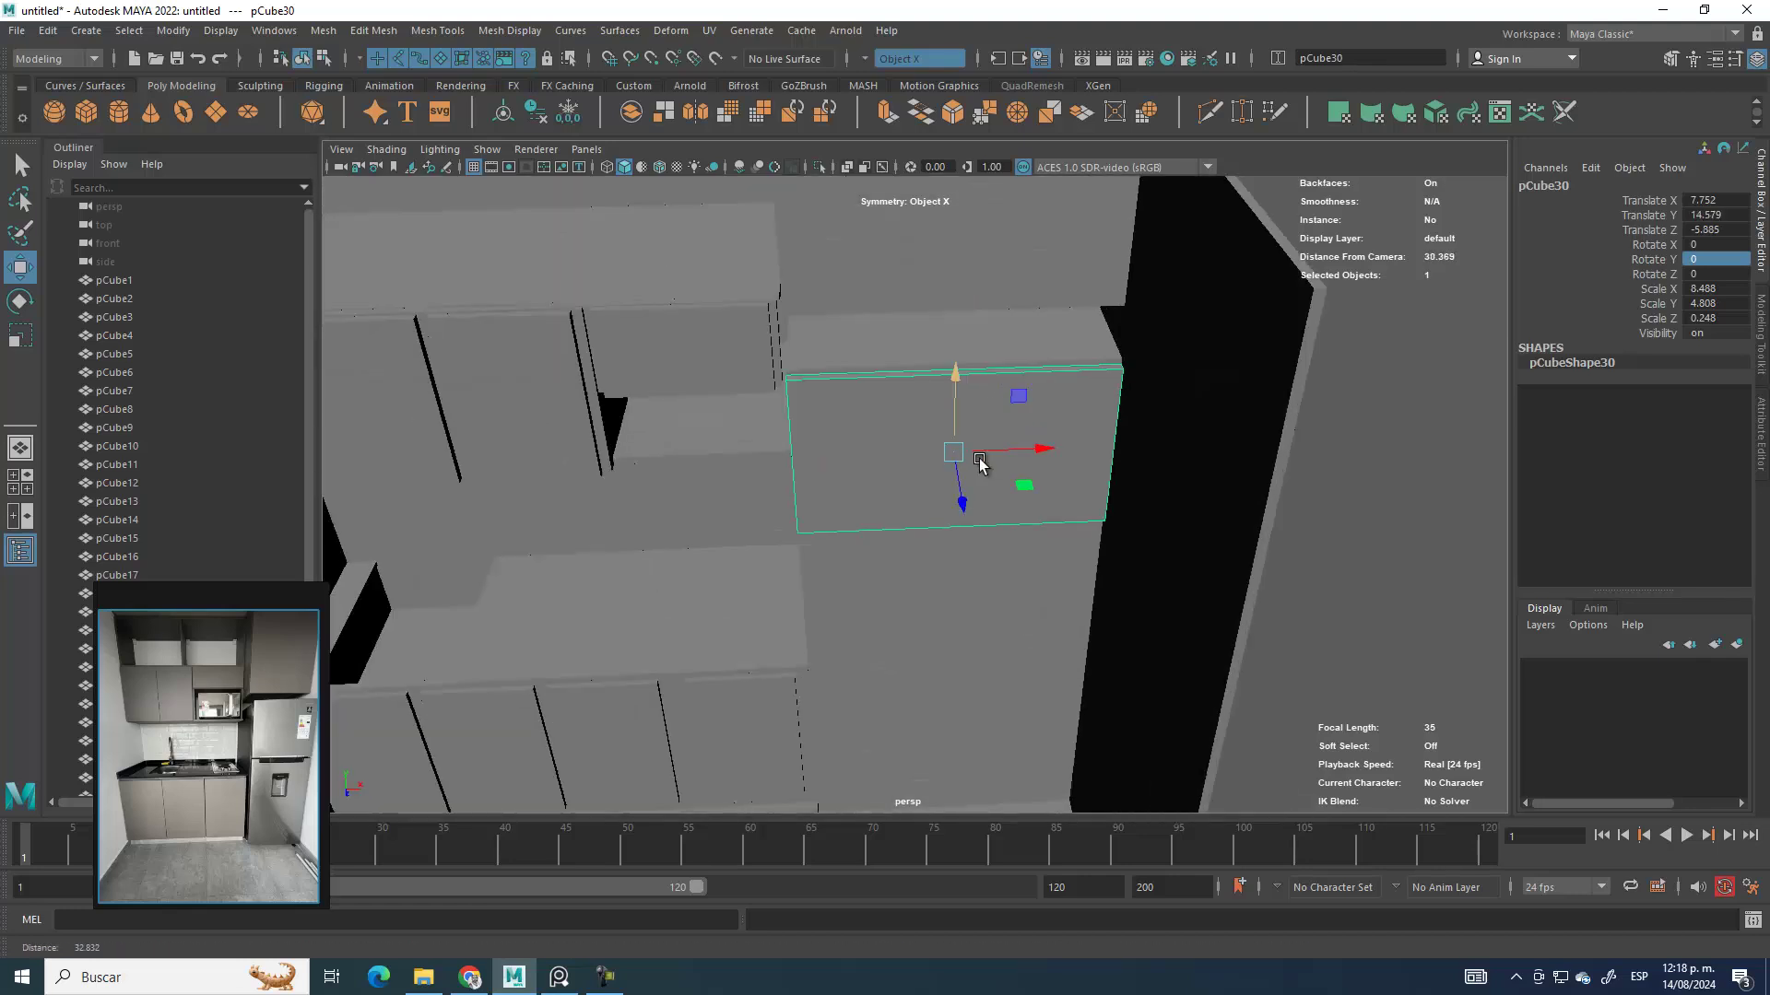
Step: Narrow the refrigerator's upper door panel to about 8.211 along X and clone it down to about Y 6.919
key("r")
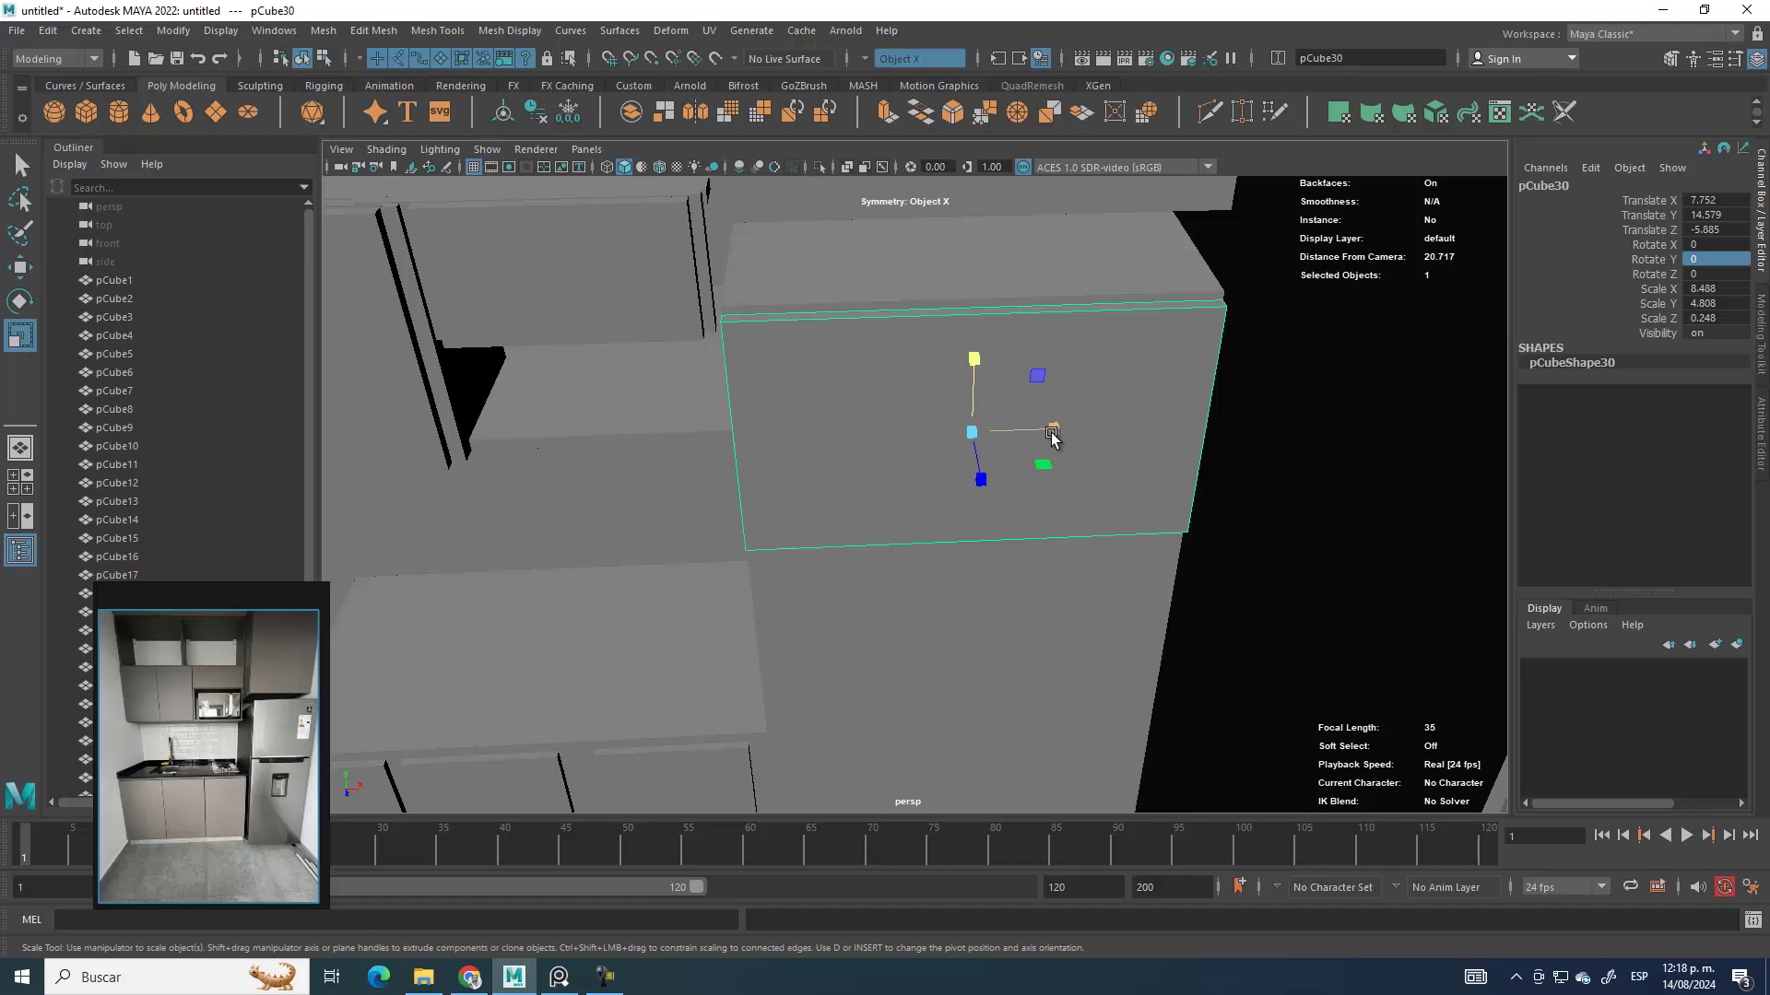
left_click_drag(1052, 439, 1049, 437)
left_click(21, 271)
mouse_move(921, 415)
left_mouse_down("alt")
mouse_move(986, 387)
mouse_move(956, 284)
mouse_move(953, 627)
left_mouse_up("alt")
scroll(992, 639, "down", 5)
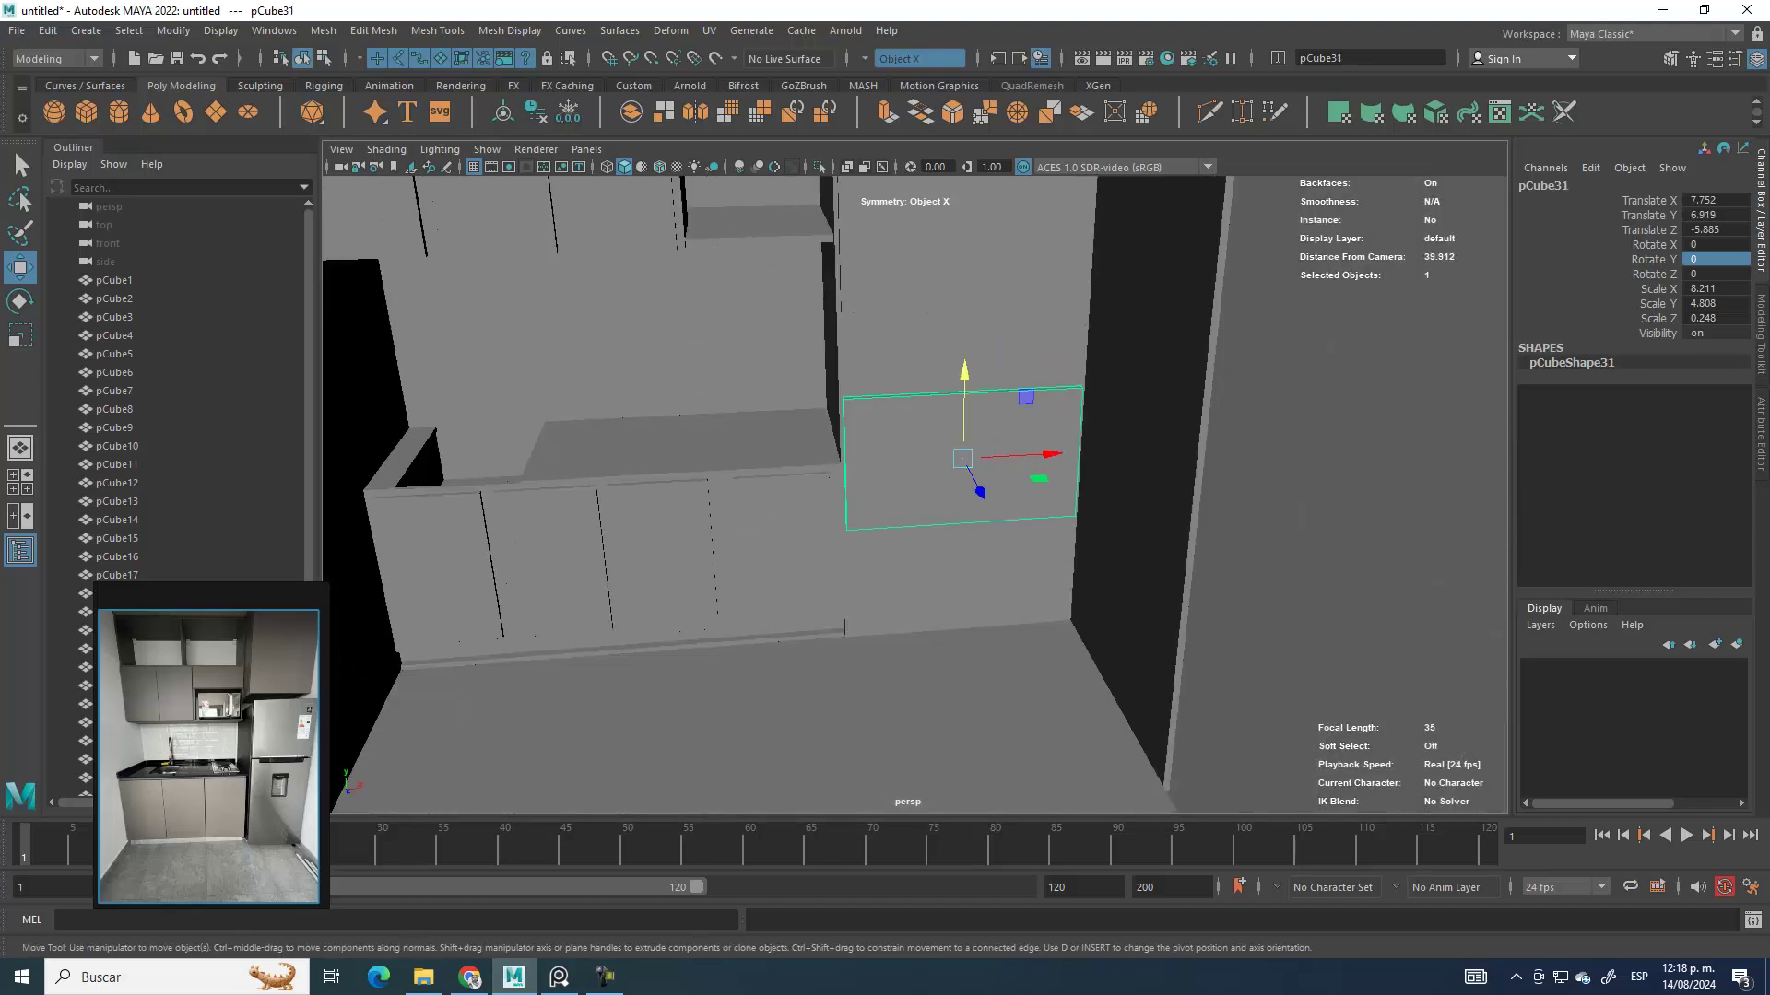
Step: Stretch the lower door panel to about 12.416 high at Y 5.528, and overlay wireframes on the shaded models
left_click(20, 337)
mouse_move(959, 433)
left_mouse_down()
mouse_move(980, 271)
mouse_move(968, 399)
mouse_move(907, 419)
mouse_move(921, 464)
mouse_move(907, 443)
left_mouse_up()
key("w")
key("r")
left_click(659, 167)
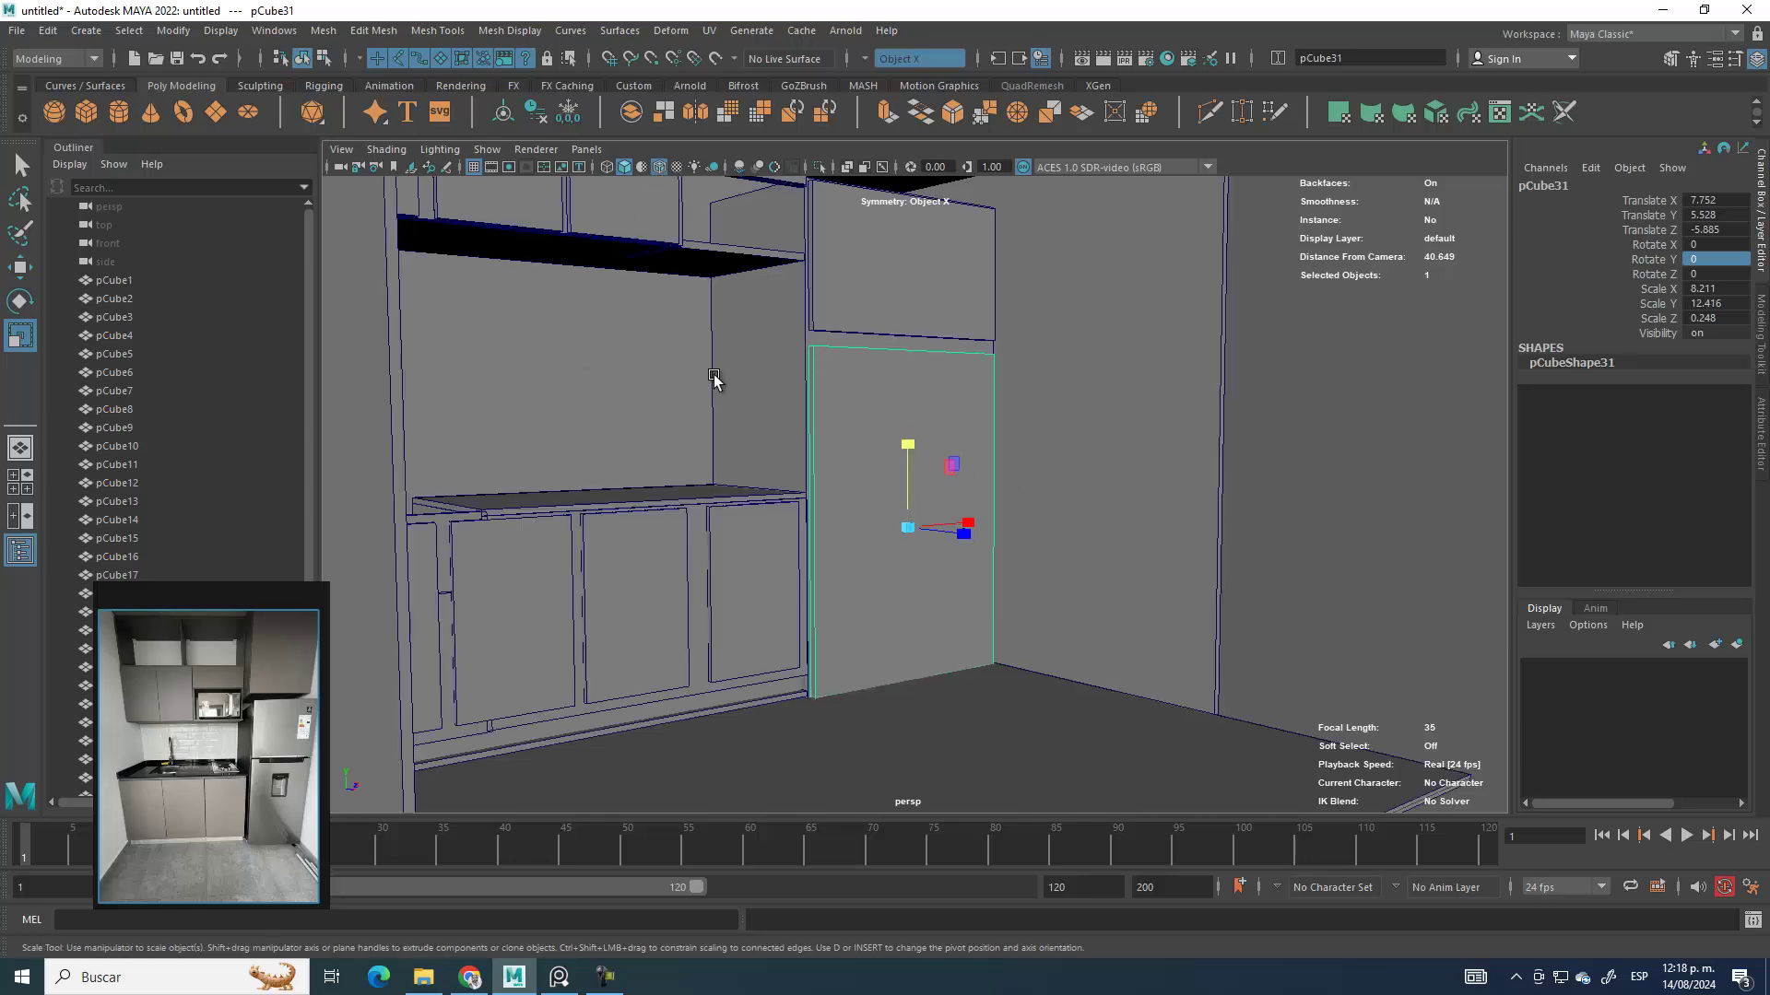
Step: Raise the lower door panel to about Y 6.306 and reduce its height scale to about 11.592
key("w")
left_click_drag(906, 454, 837, 498)
left_click(20, 335)
key("w")
scroll(967, 475, "down", 5)
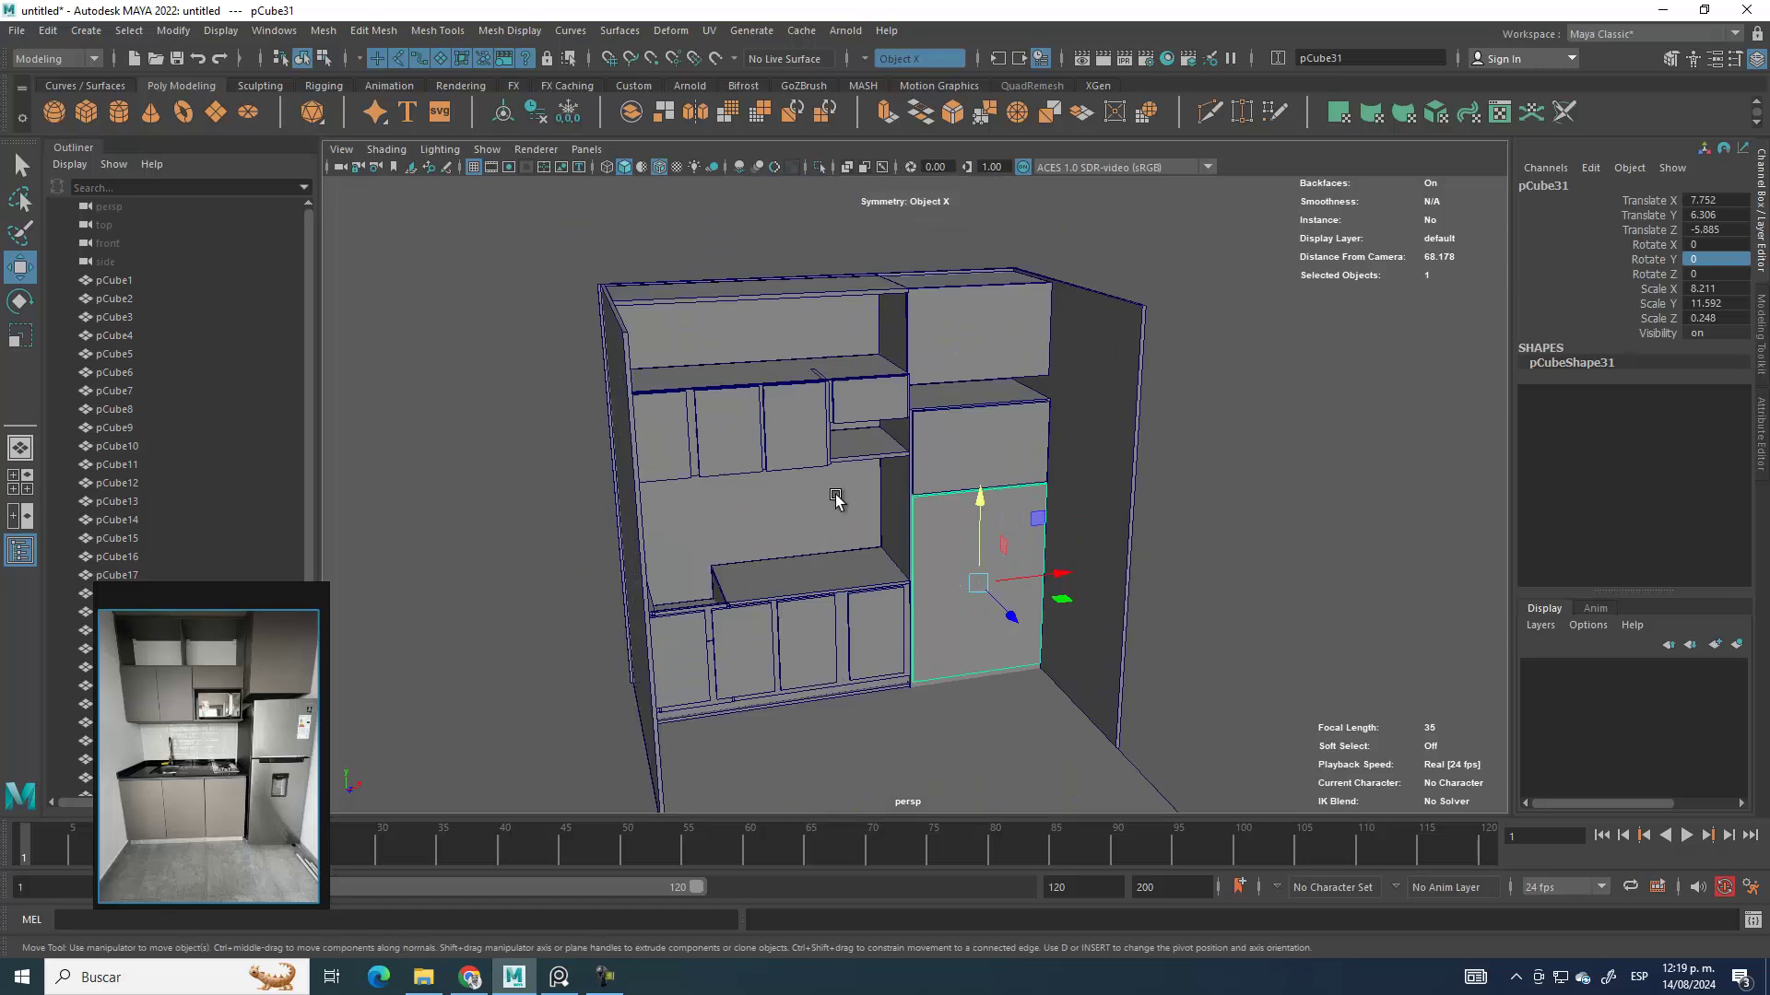
Step: Create a polygon cylinder at the origin for the sink faucet
scroll(738, 605, "up", 8)
left_click_drag(695, 604, 621, 588, "alt")
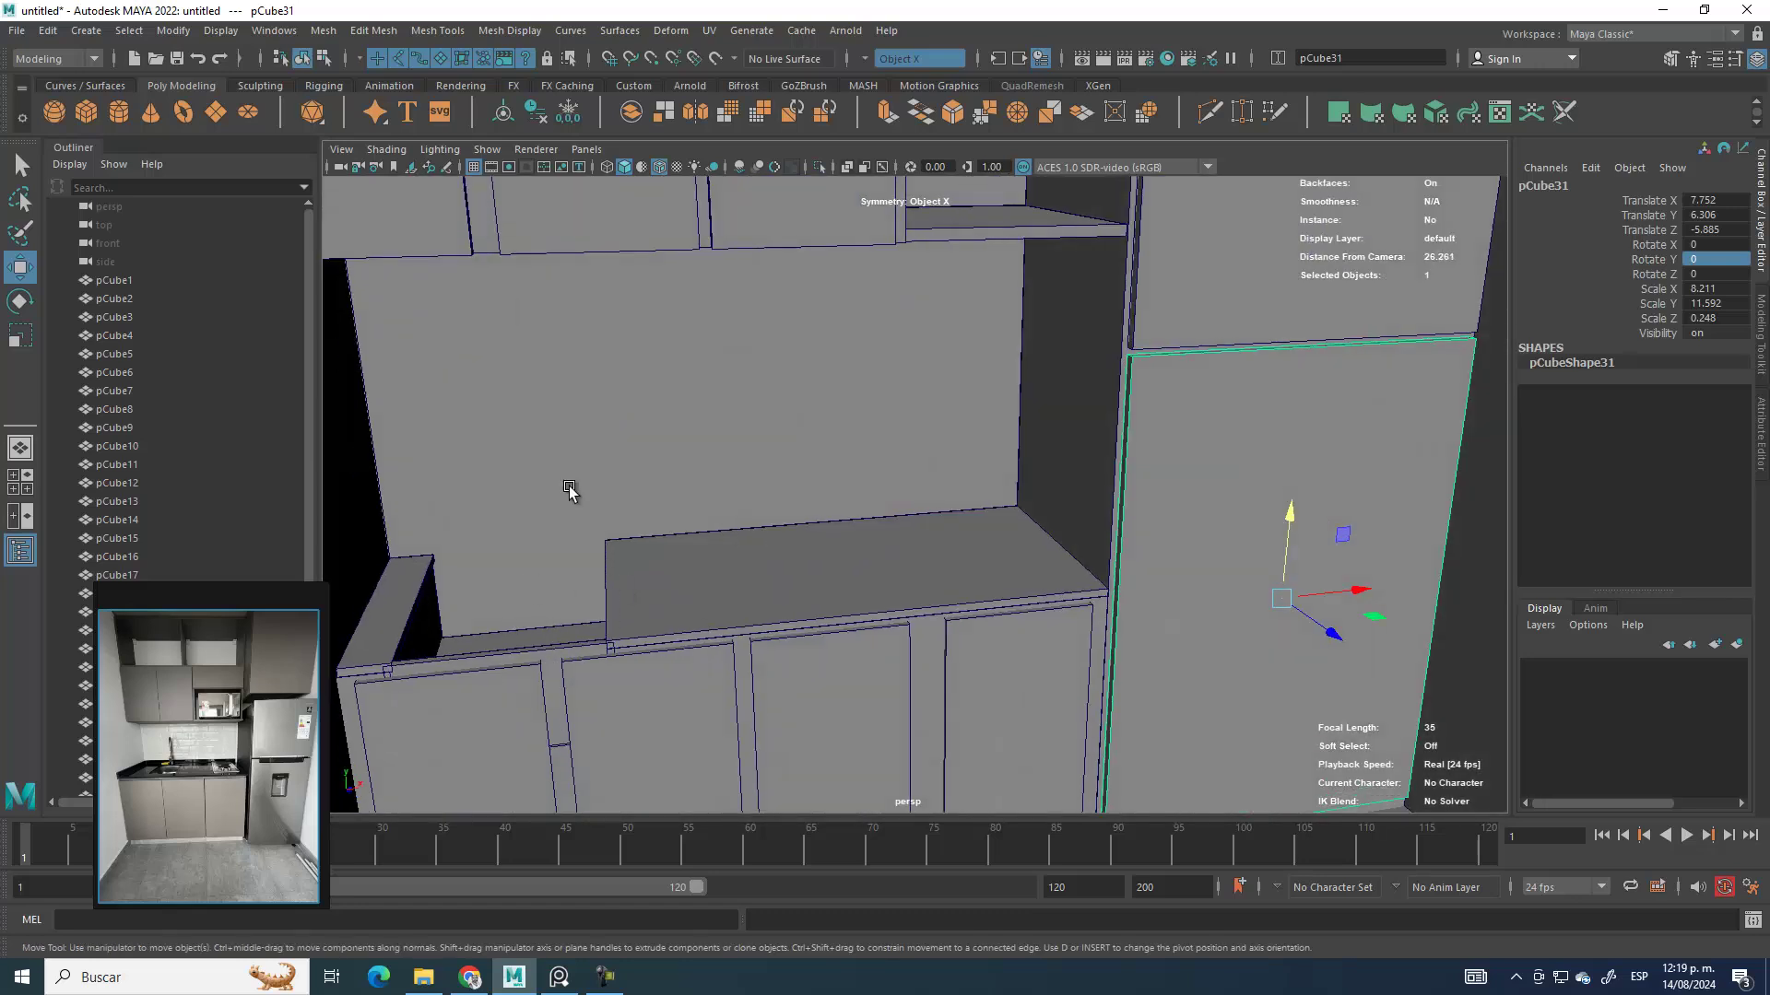
left_click(120, 120)
scroll(731, 625, "down", 6)
left_click_drag(937, 605, 922, 589, "alt")
scroll(919, 551, "up", 4)
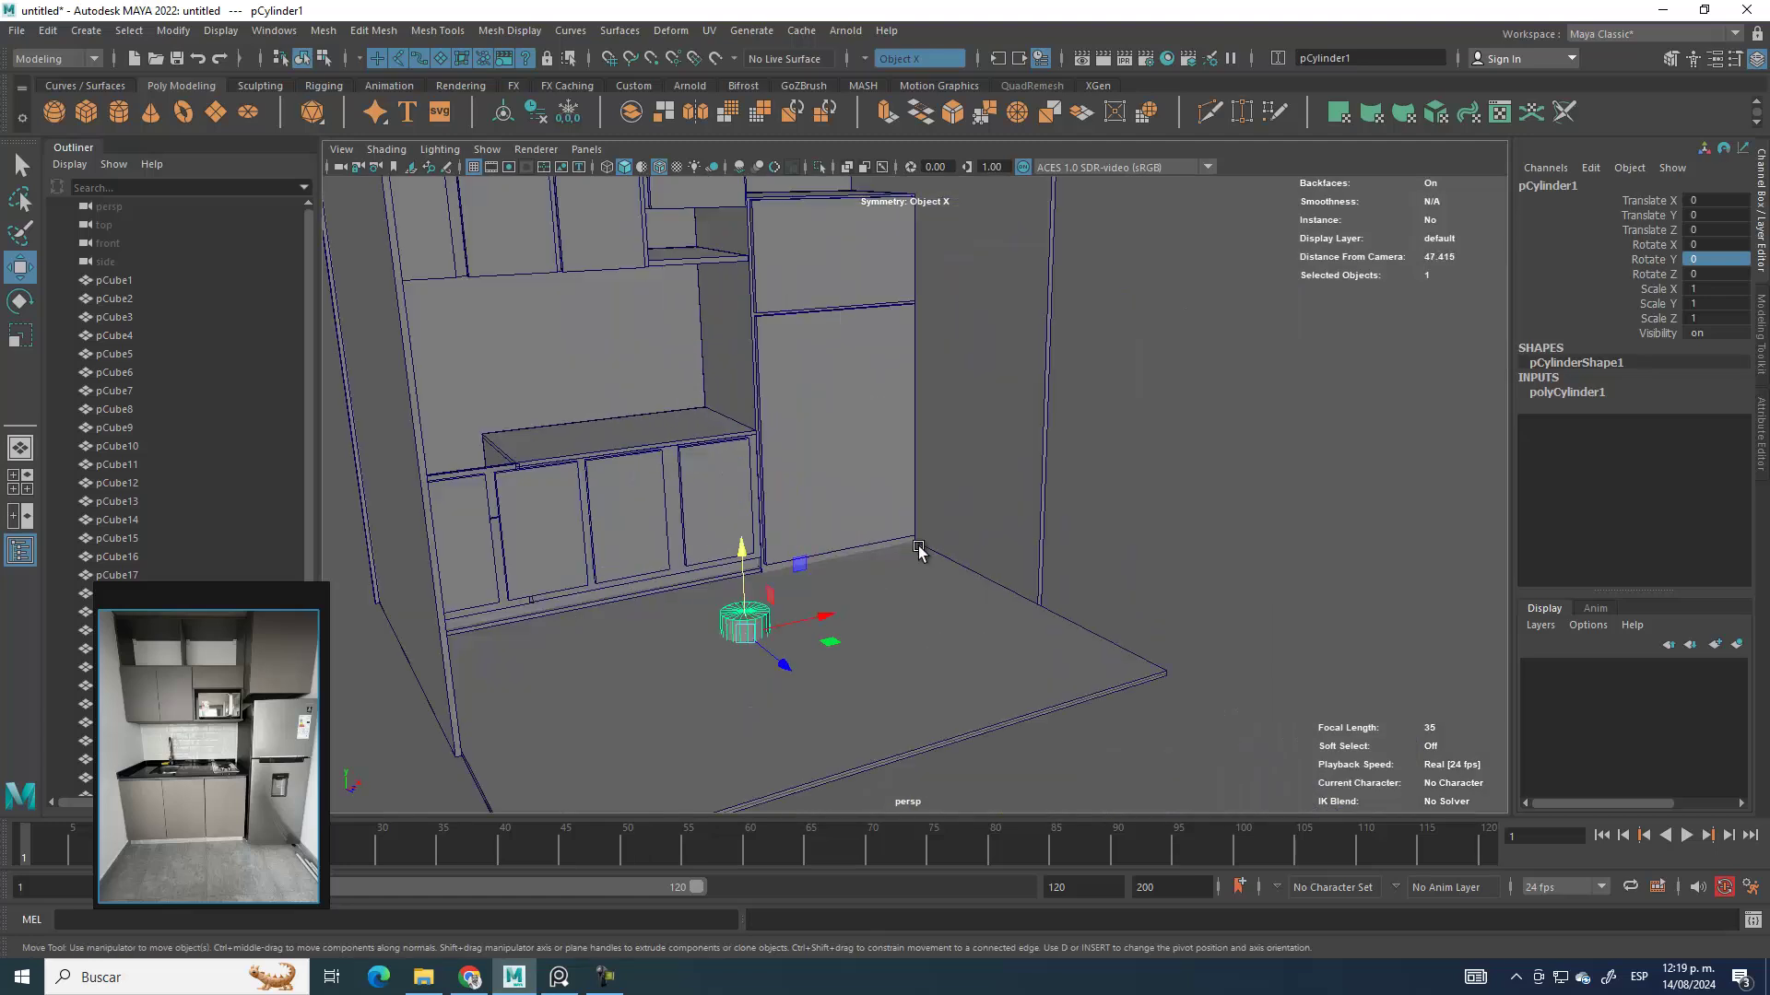
Step: Set the cylinder to 10 axis subdivisions and 0 cap subdivisions
scroll(919, 550, "up", 5)
middle_click_drag(738, 600, 851, 451, "alt")
left_click(1579, 395)
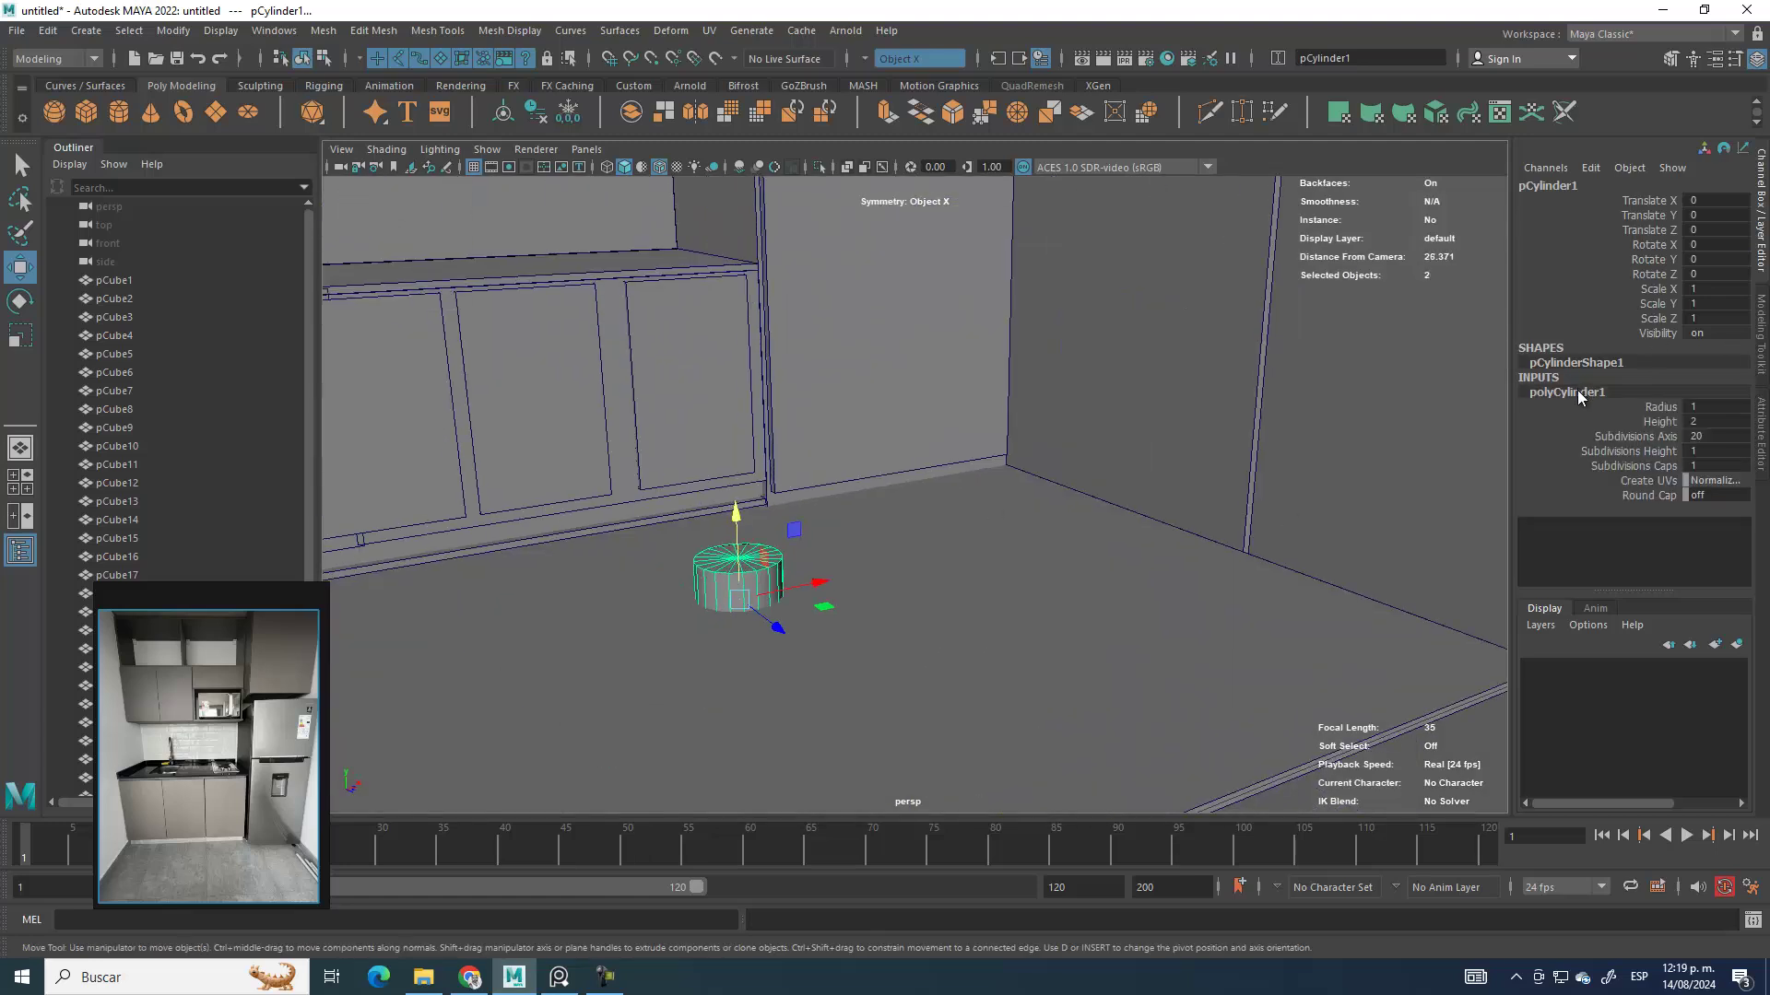
left_click(1647, 468)
middle_click_drag(1392, 471, 1276, 418)
left_click(1656, 435)
Step: Set the cylinder's radius to 0.2 and its height to 4.1
left_click(1637, 409)
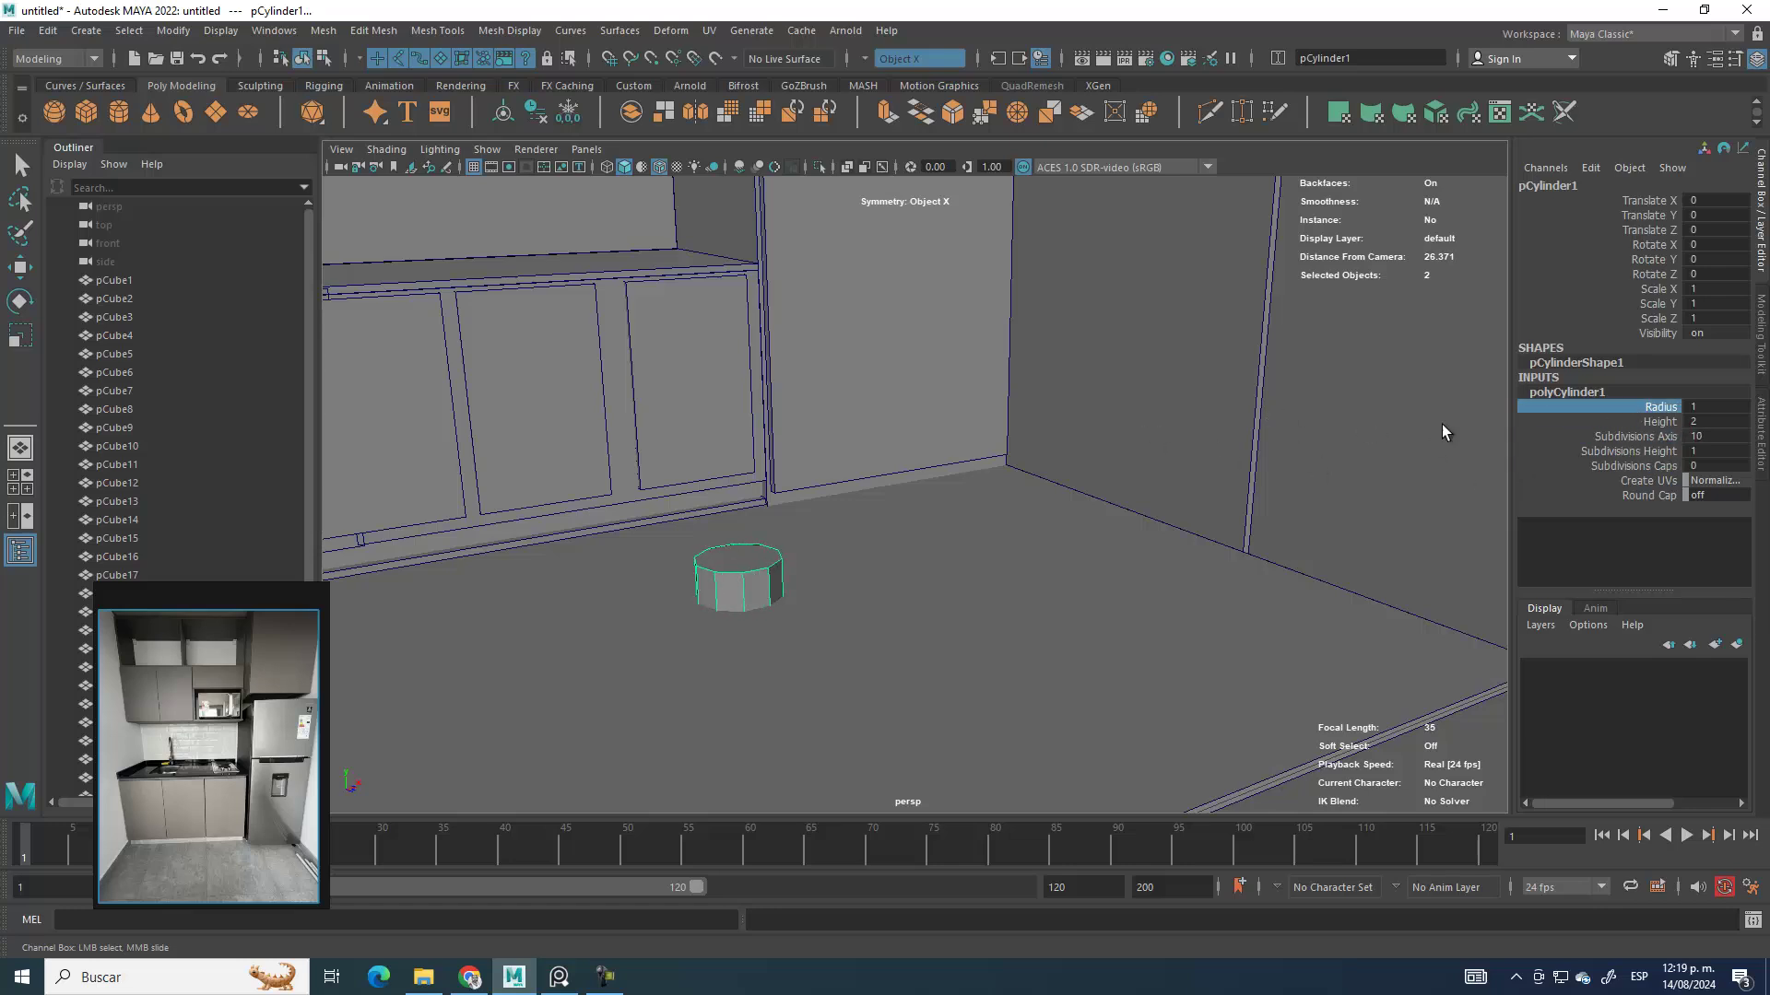
left_click(1622, 417)
middle_click_drag(937, 465, 875, 471)
left_click_drag(874, 471, 760, 449, "alt")
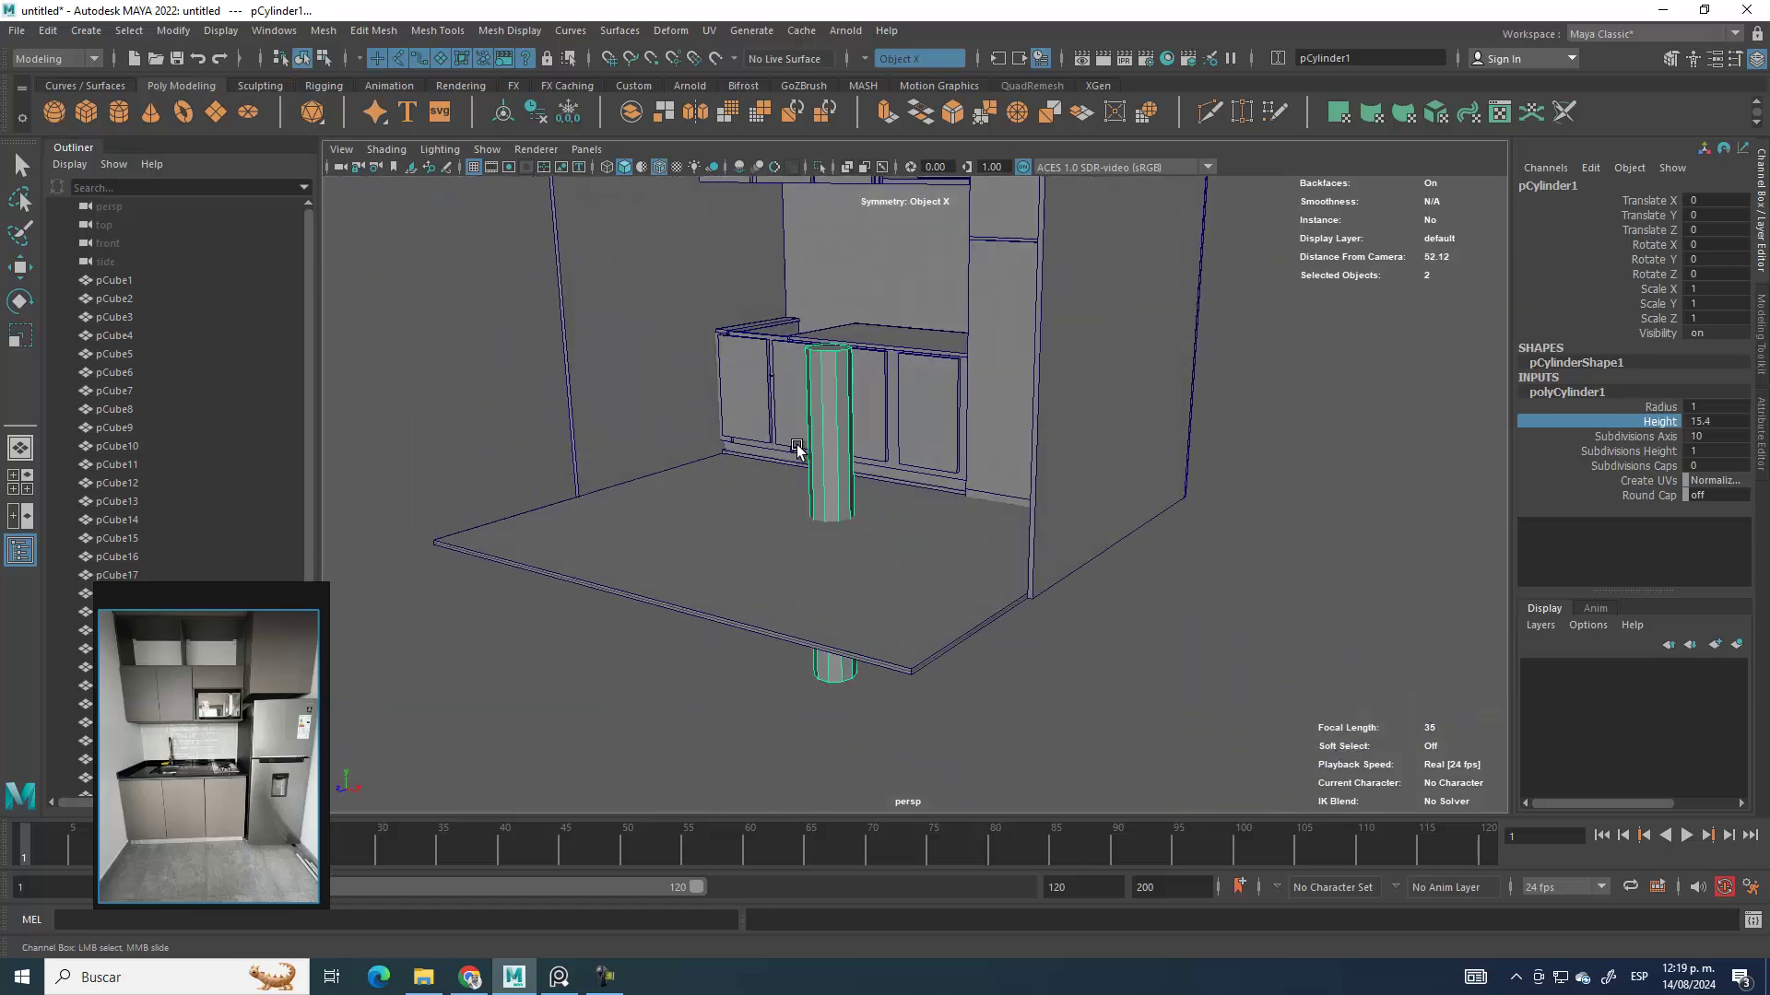
left_click(1647, 410)
middle_click_drag(1185, 466, 1184, 468)
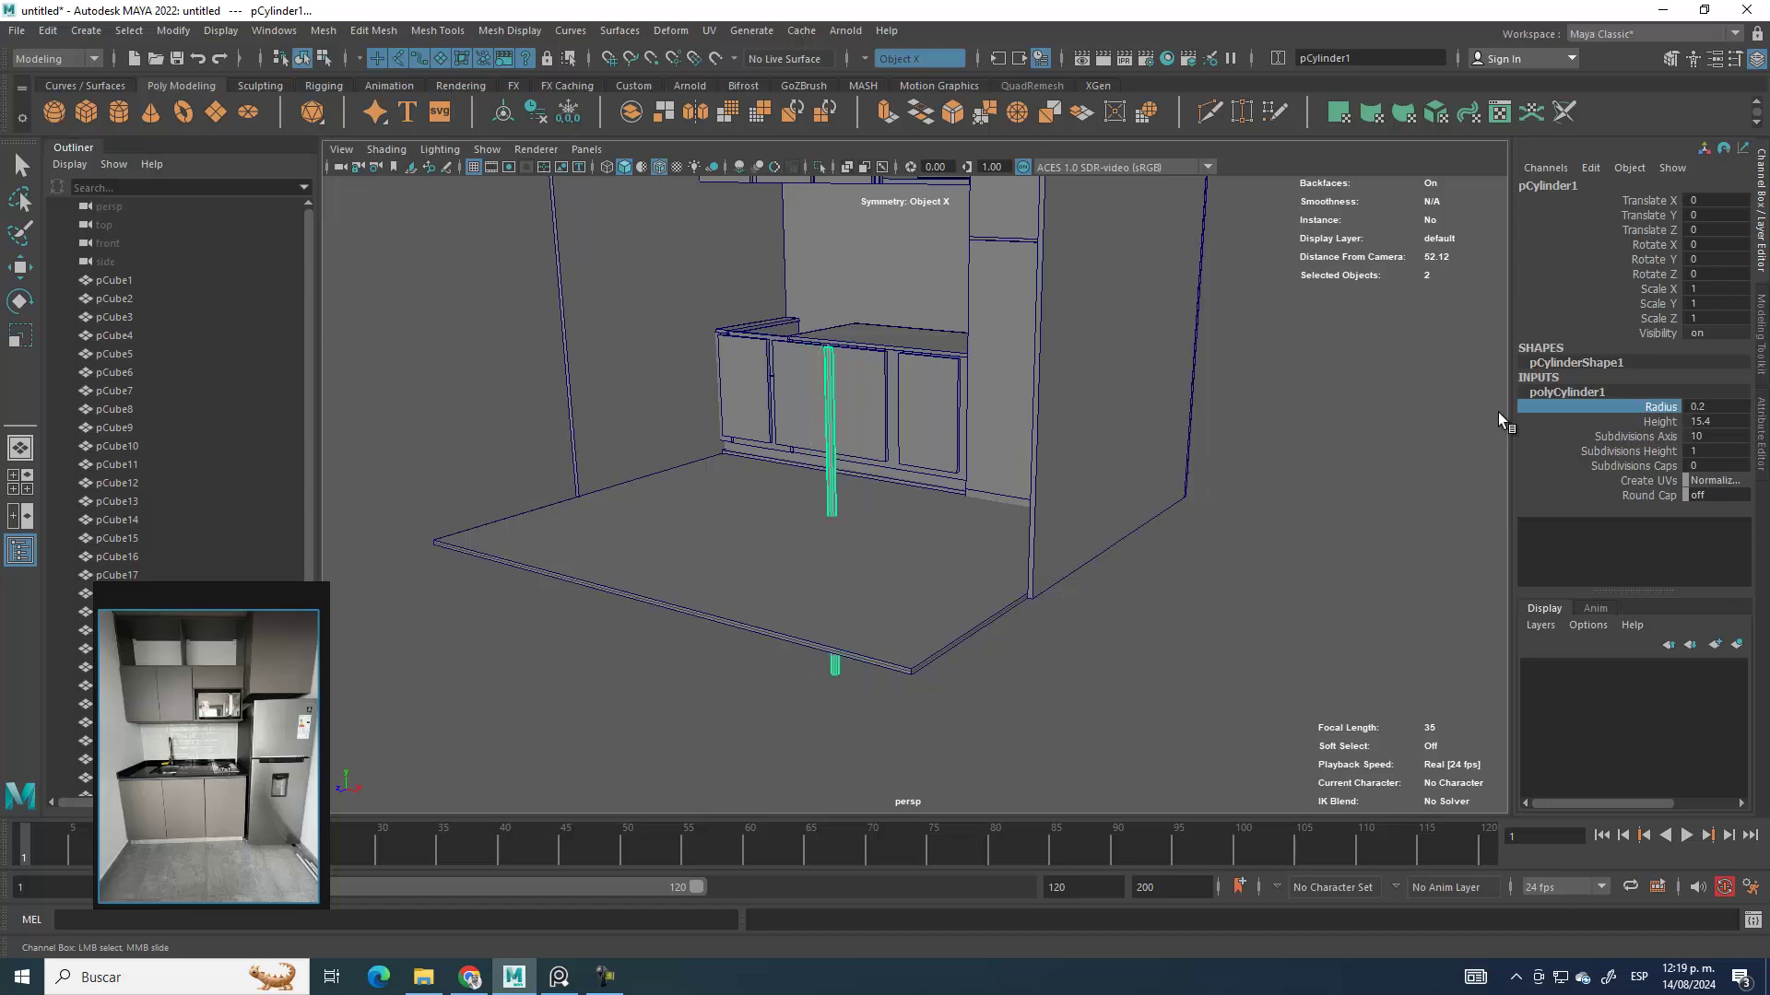
left_click(1615, 424)
middle_click_drag(1437, 424, 1262, 424)
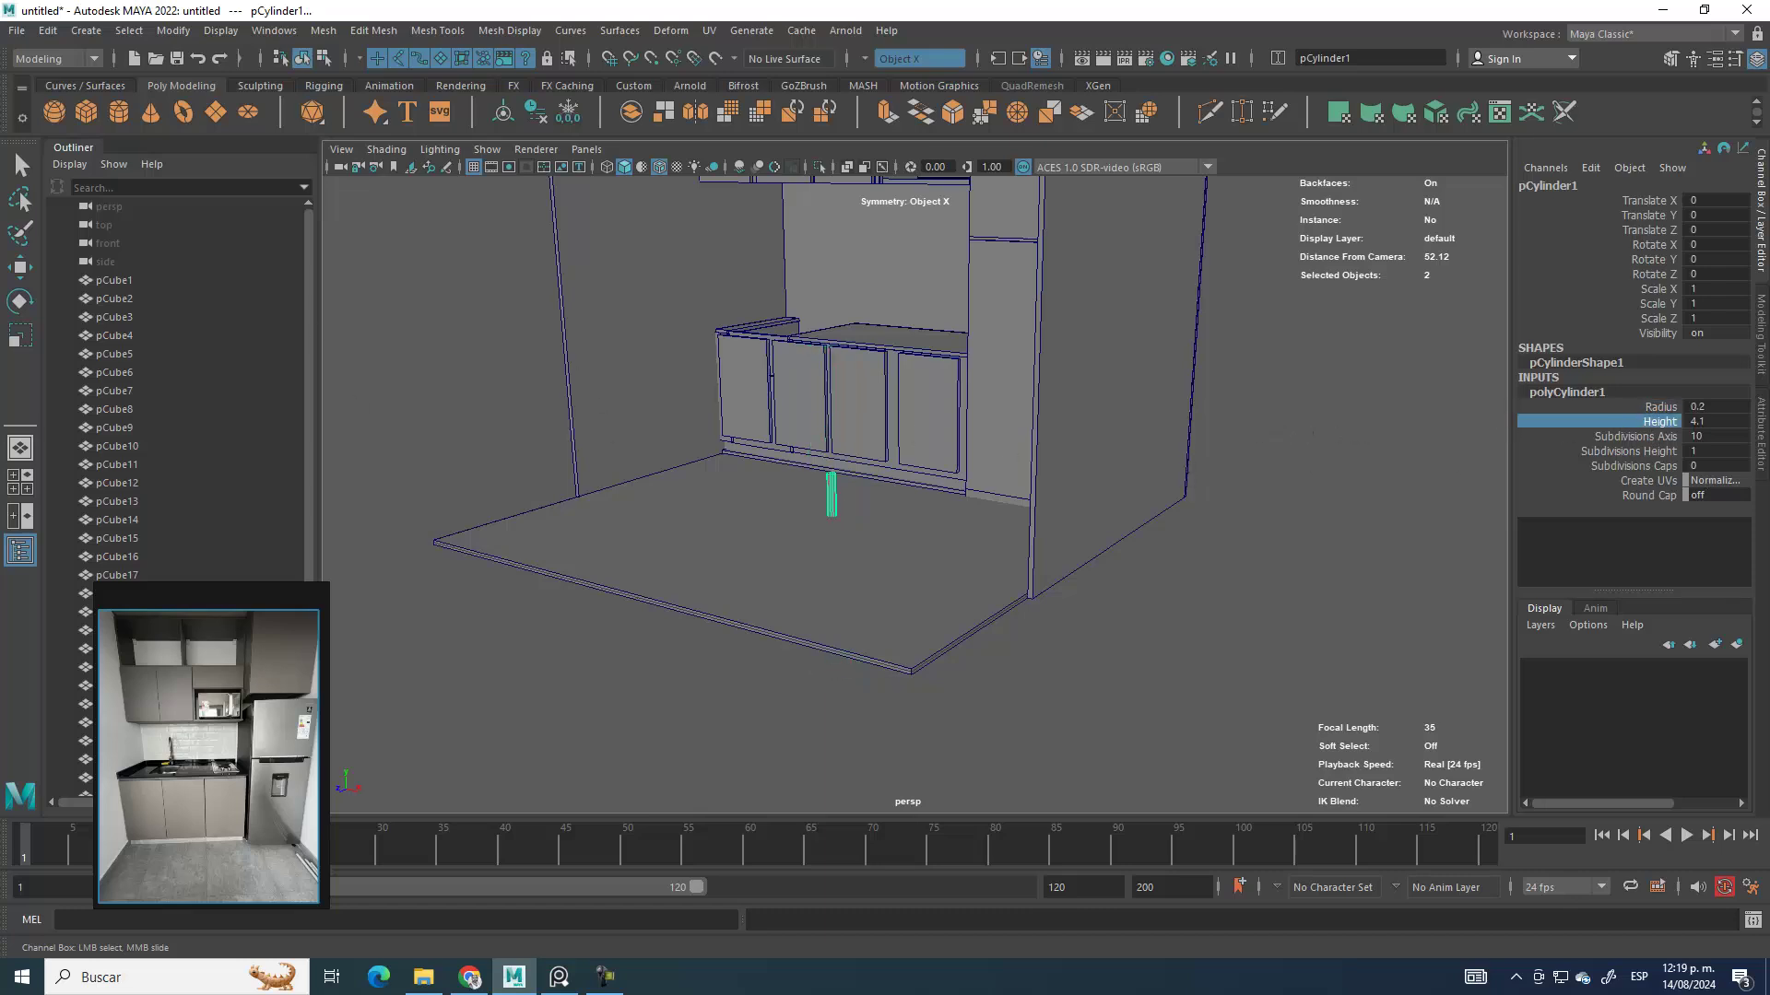
Step: Move the cylinder in the top view to about X -9.175, Z -11.434, behind the sink opening
left_click(19, 267)
left_click_drag(701, 369, 783, 361, "alt")
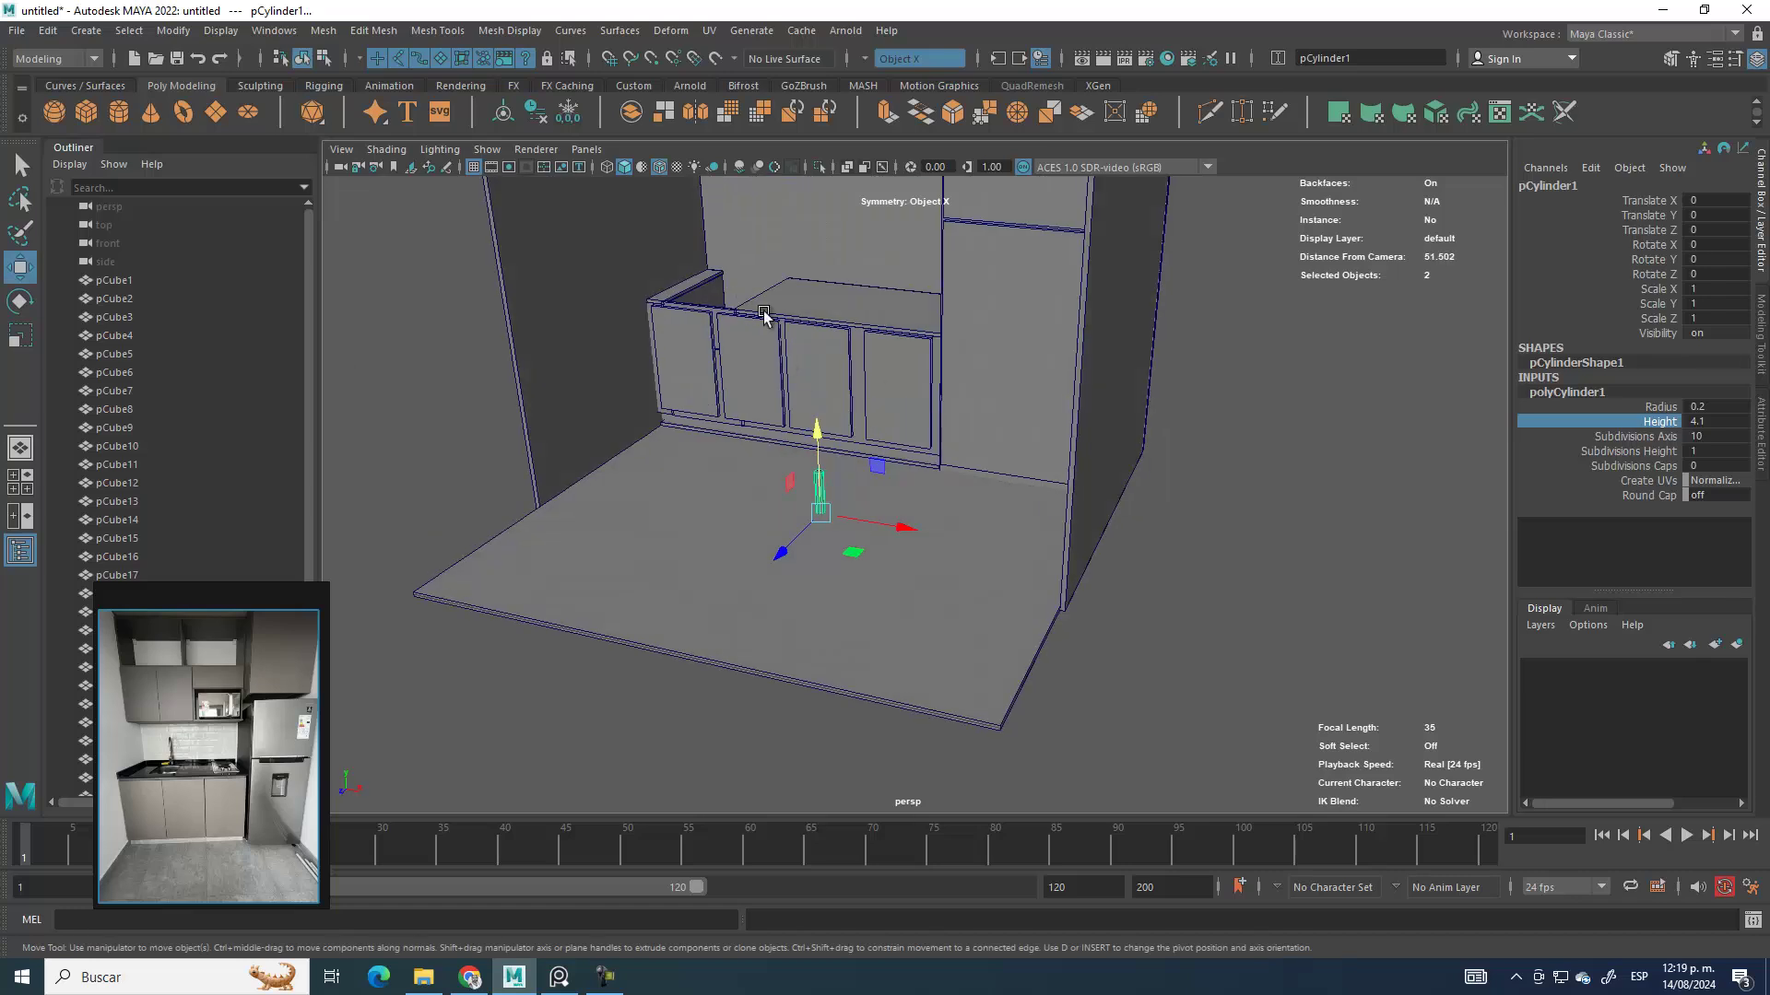
key("space")
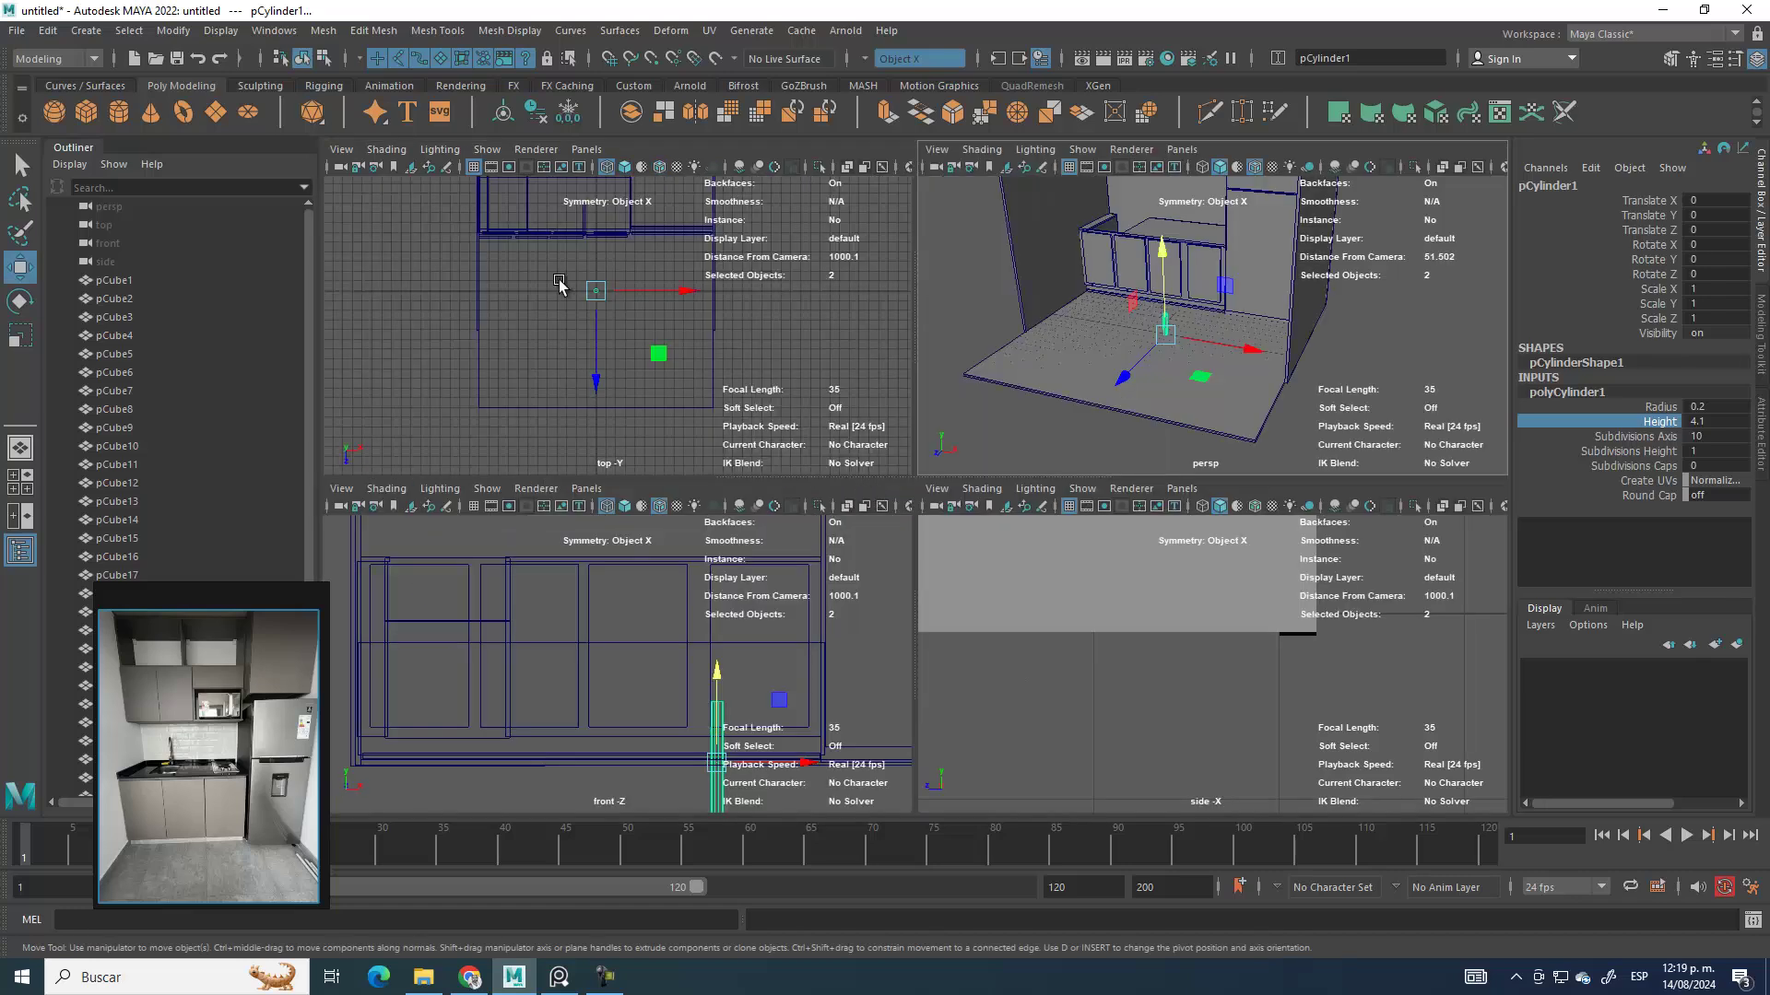
key("space")
middle_click_drag(1042, 715, 873, 506)
Step: Raise the cylinder in the front view to about Y 6.553, at countertop level
key("space")
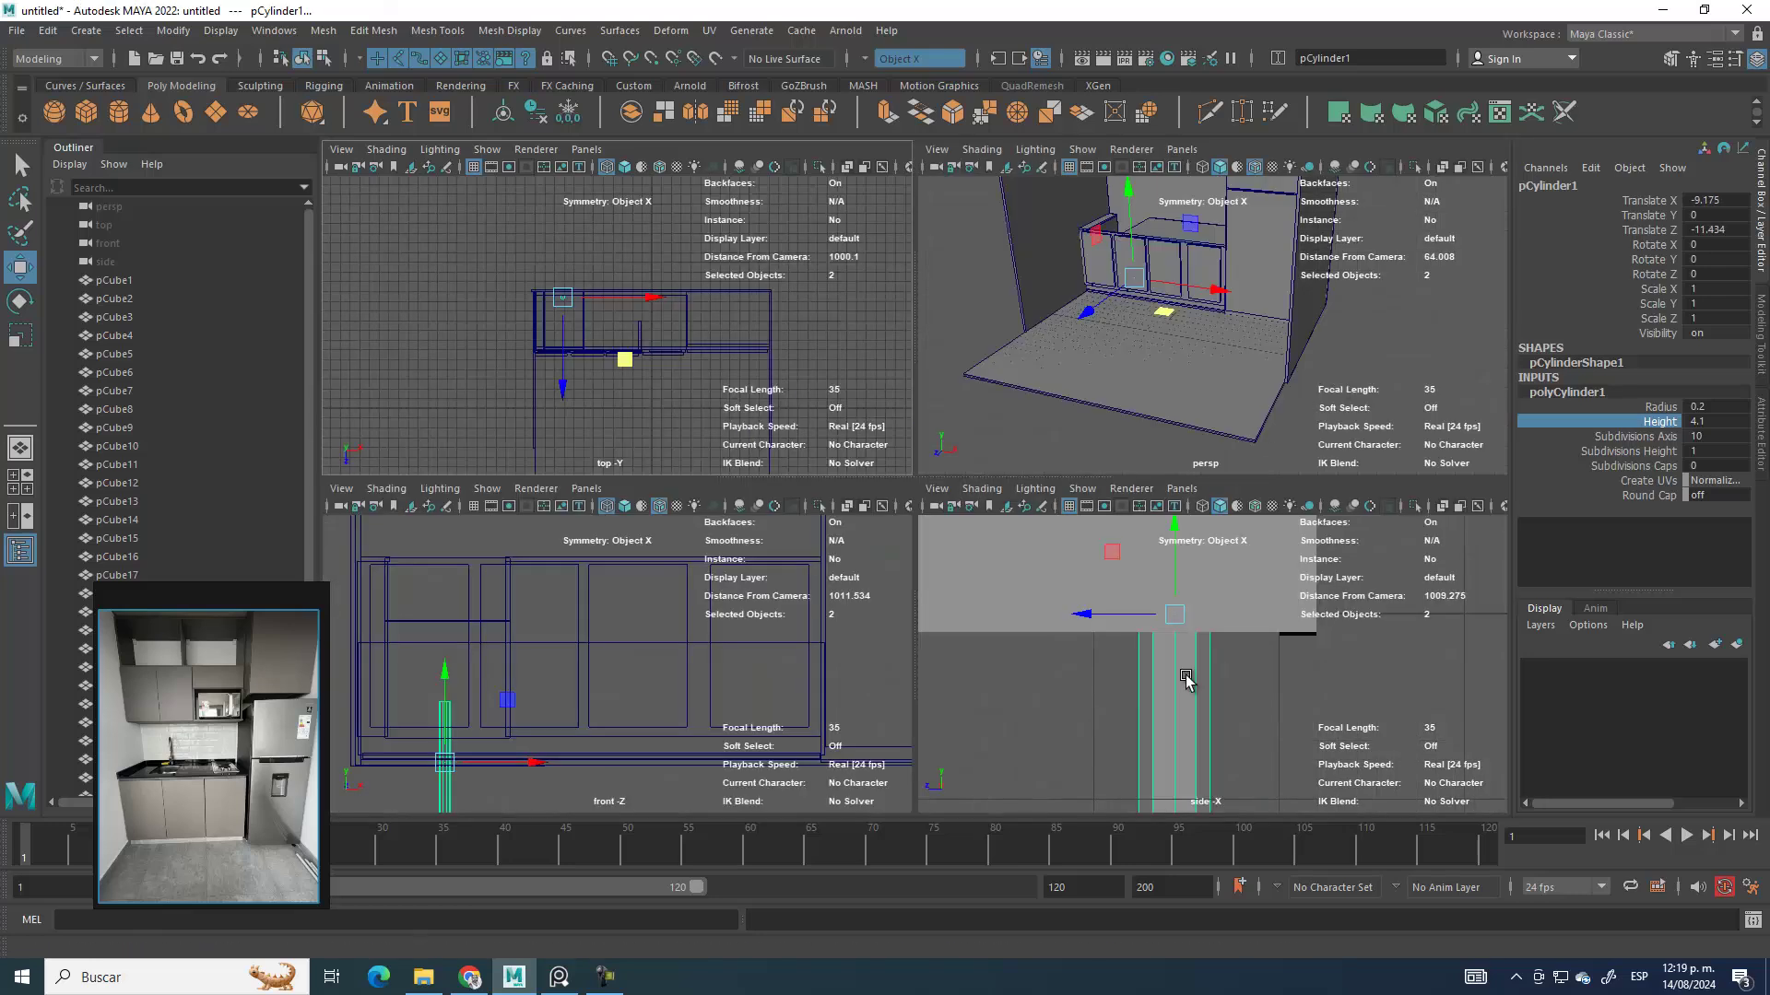
key("space")
scroll(940, 437, "down", 3)
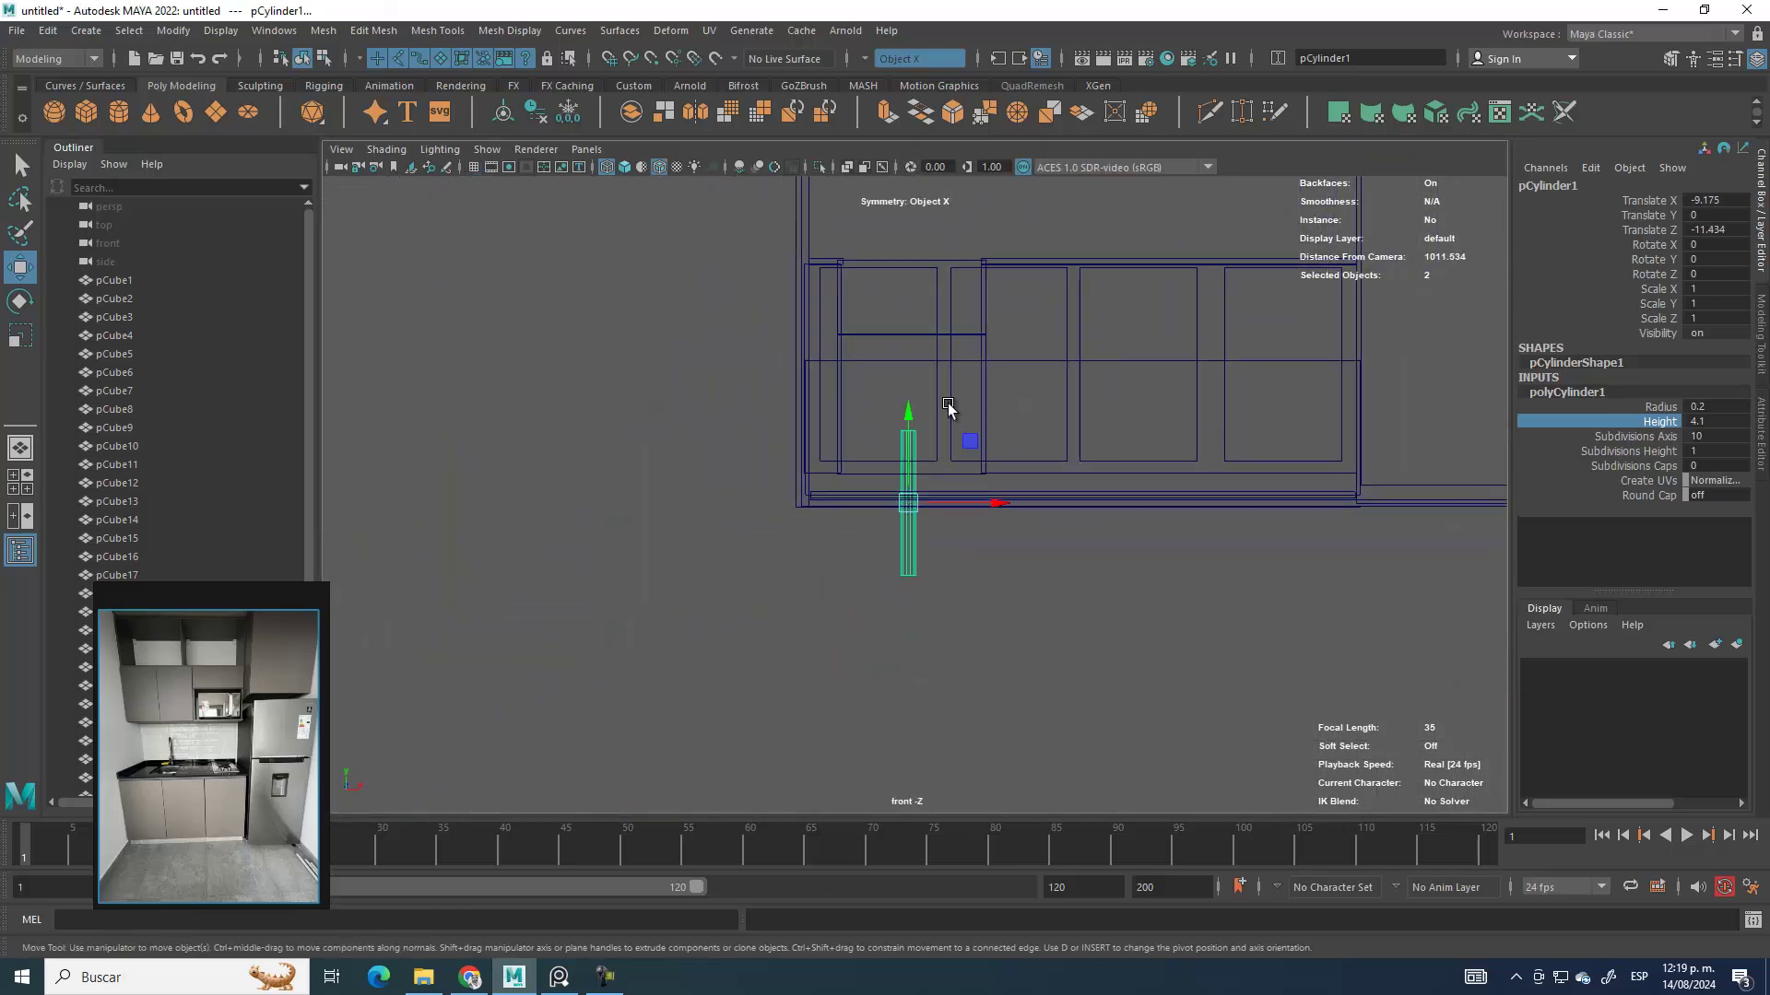
middle_click_drag(947, 401, 887, 564, "alt")
left_click_drag(887, 564, 886, 318)
scroll(887, 318, "up", 3)
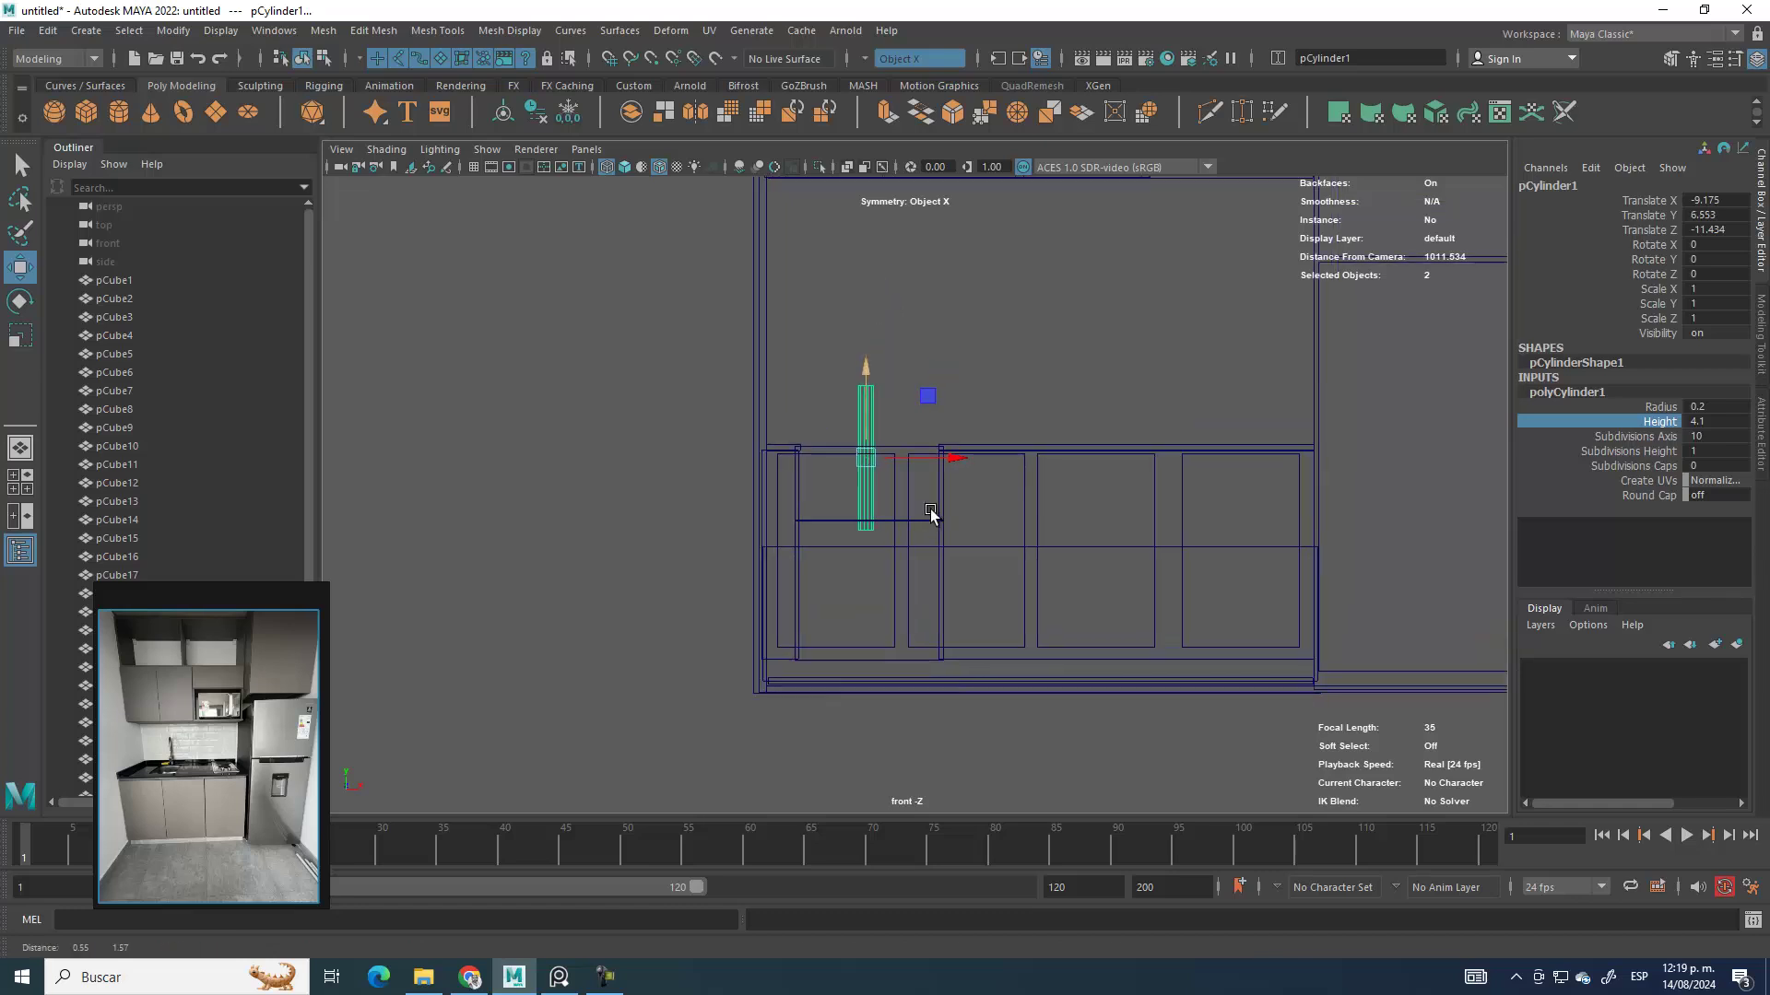
scroll(855, 455, "up", 3)
Step: Scale the faucet cylinder uniformly to 0.72, lower it to about Y 6.185 and return to the perspective view
key("r")
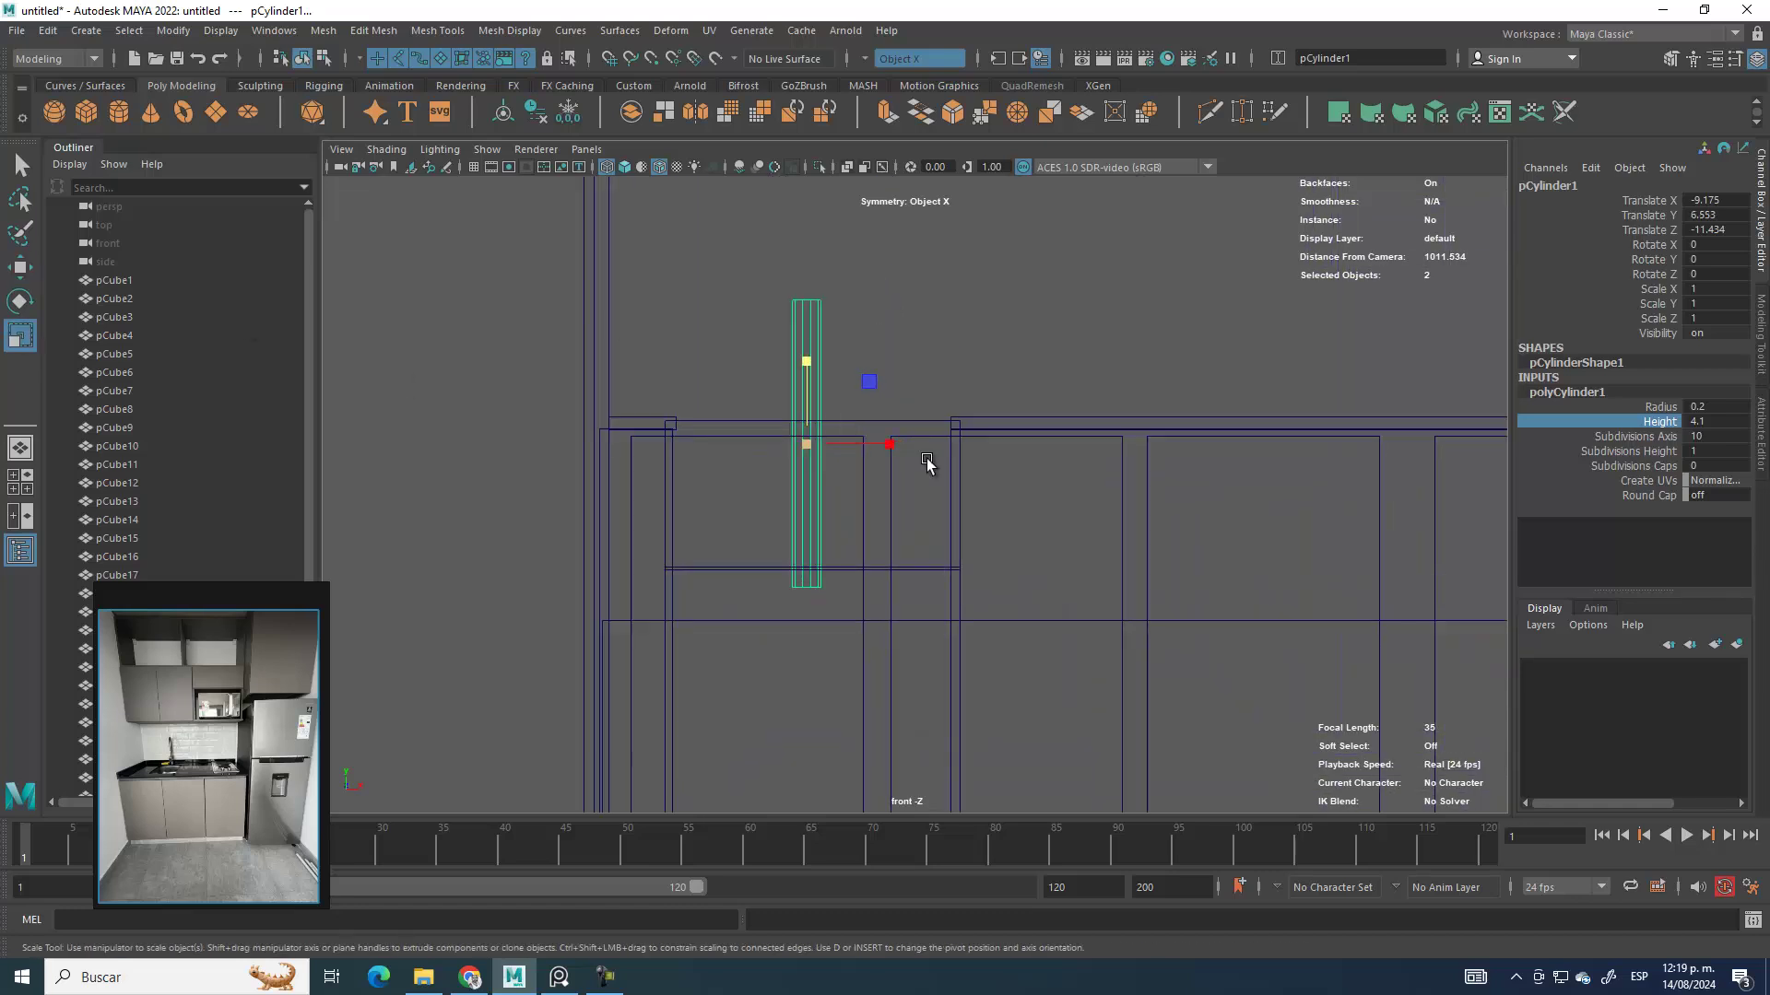
left_click_drag(810, 452, 769, 441)
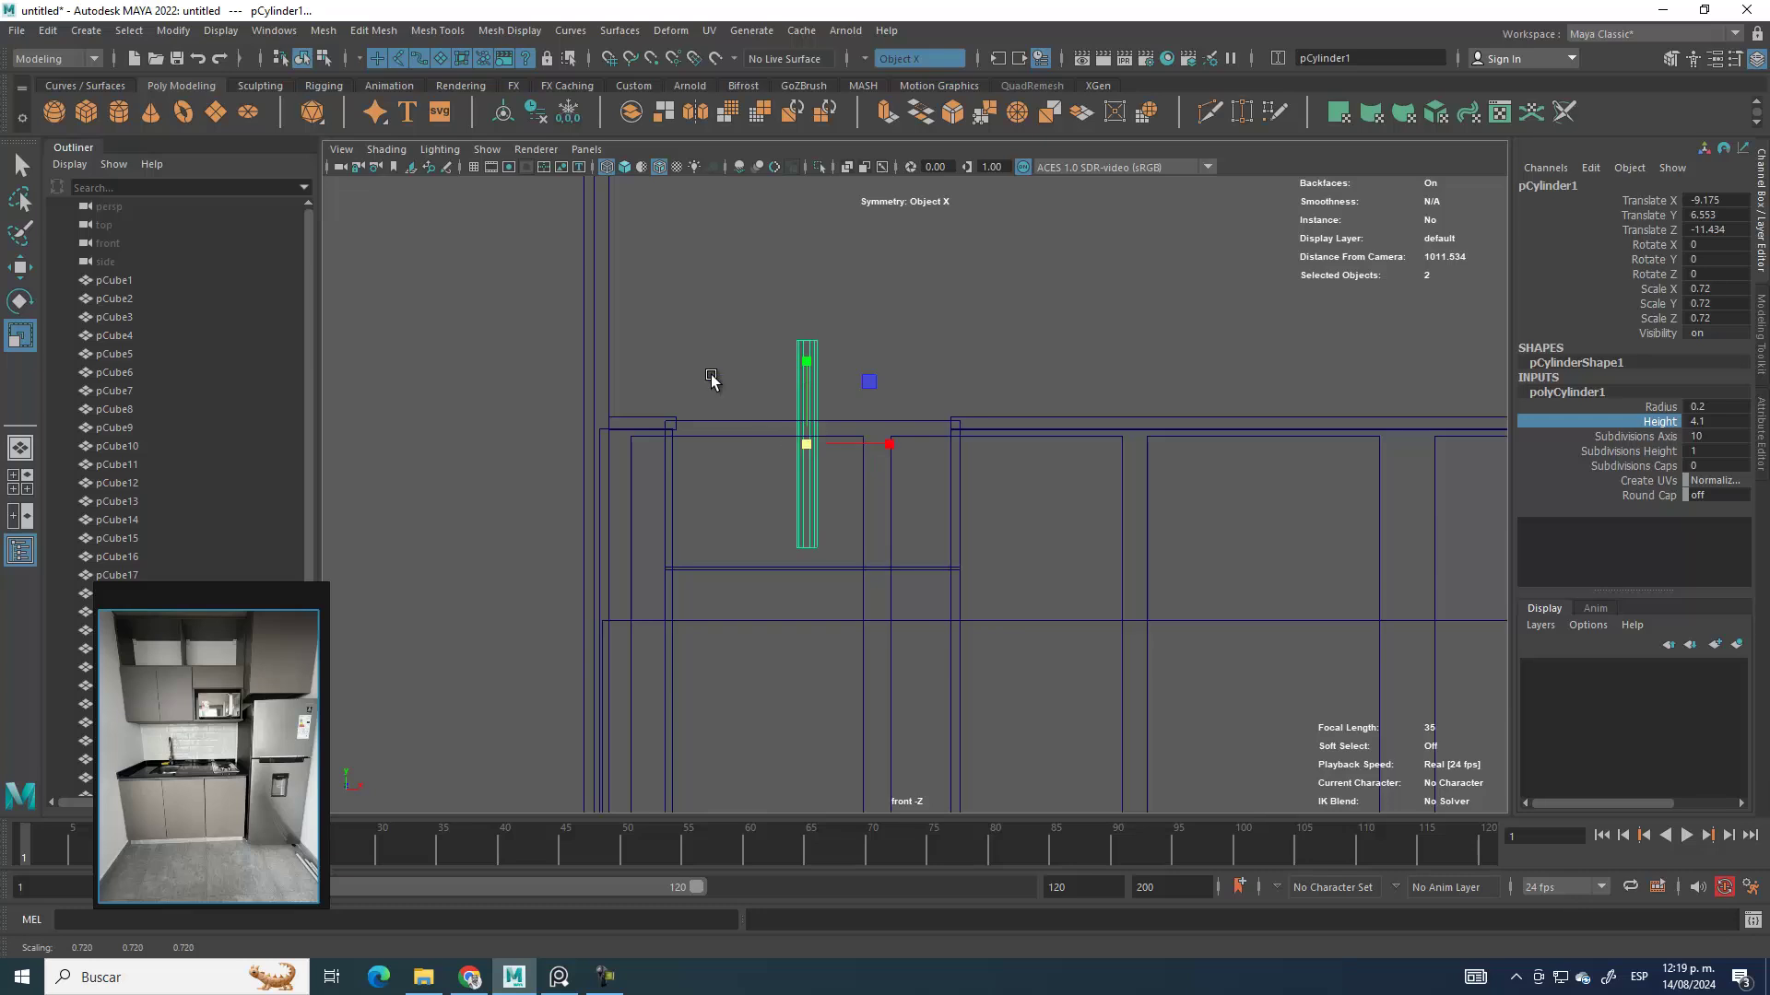
left_click(20, 269)
left_click_drag(806, 361, 802, 384)
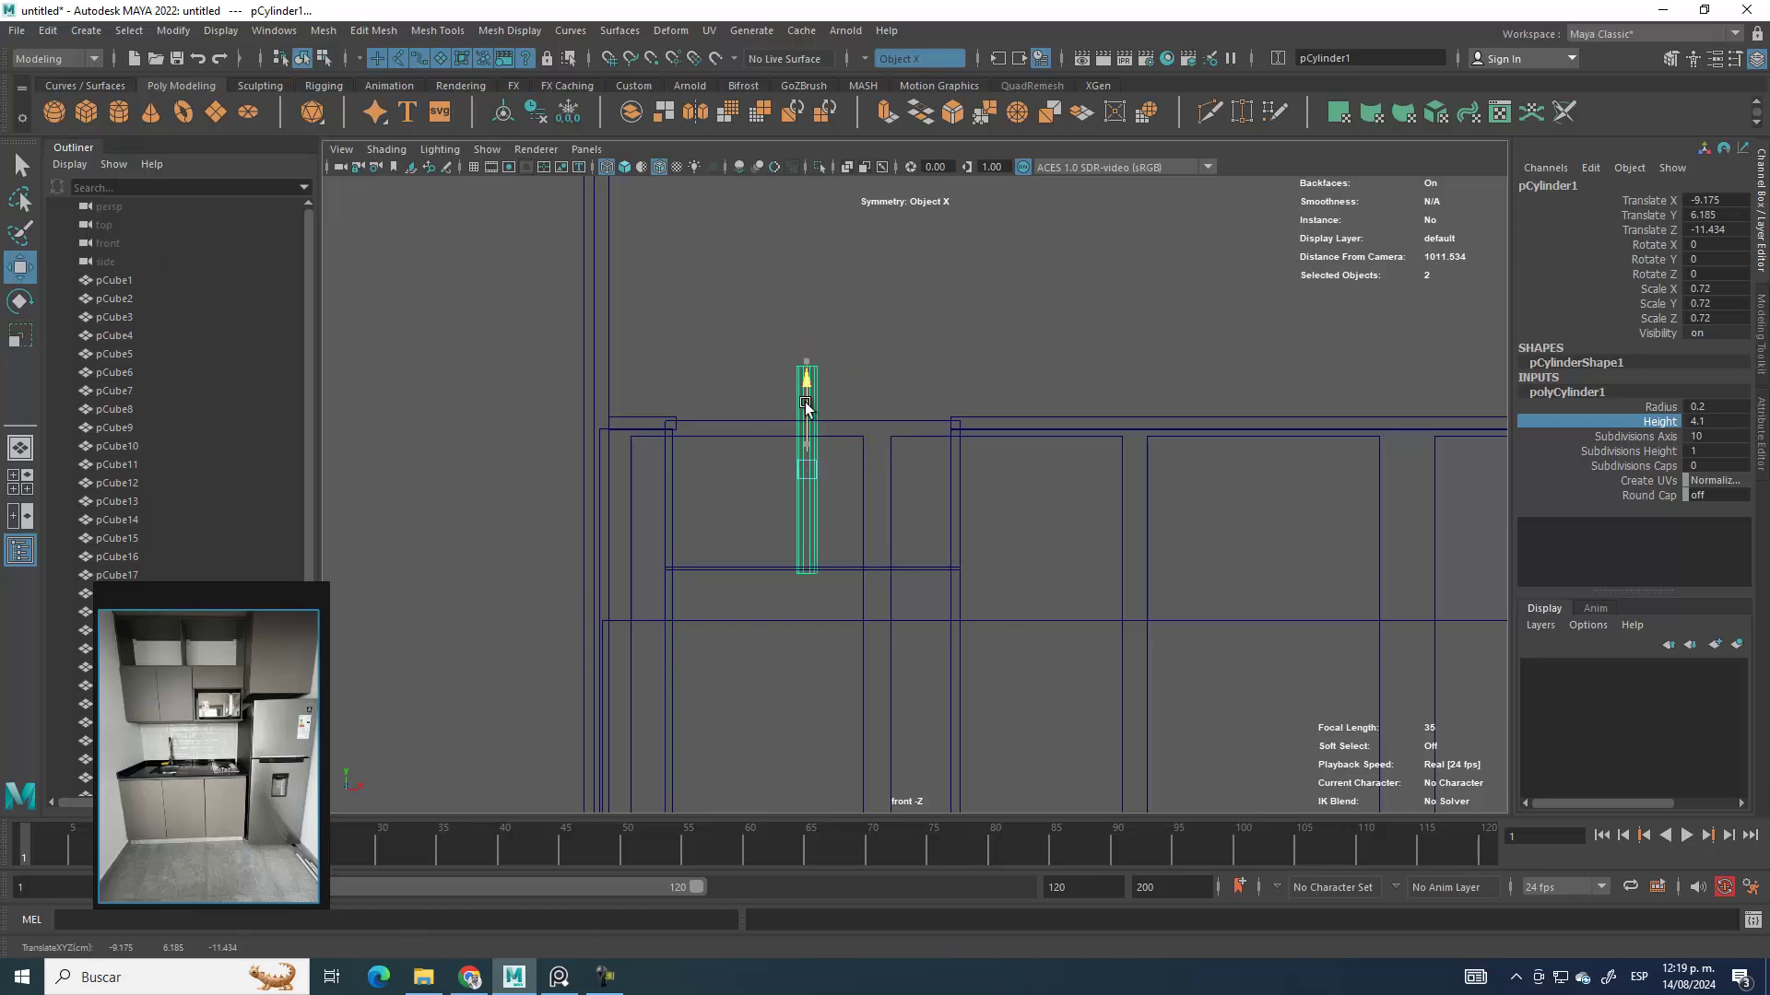
key("space")
key("space")
scroll(1060, 285, "up", 6)
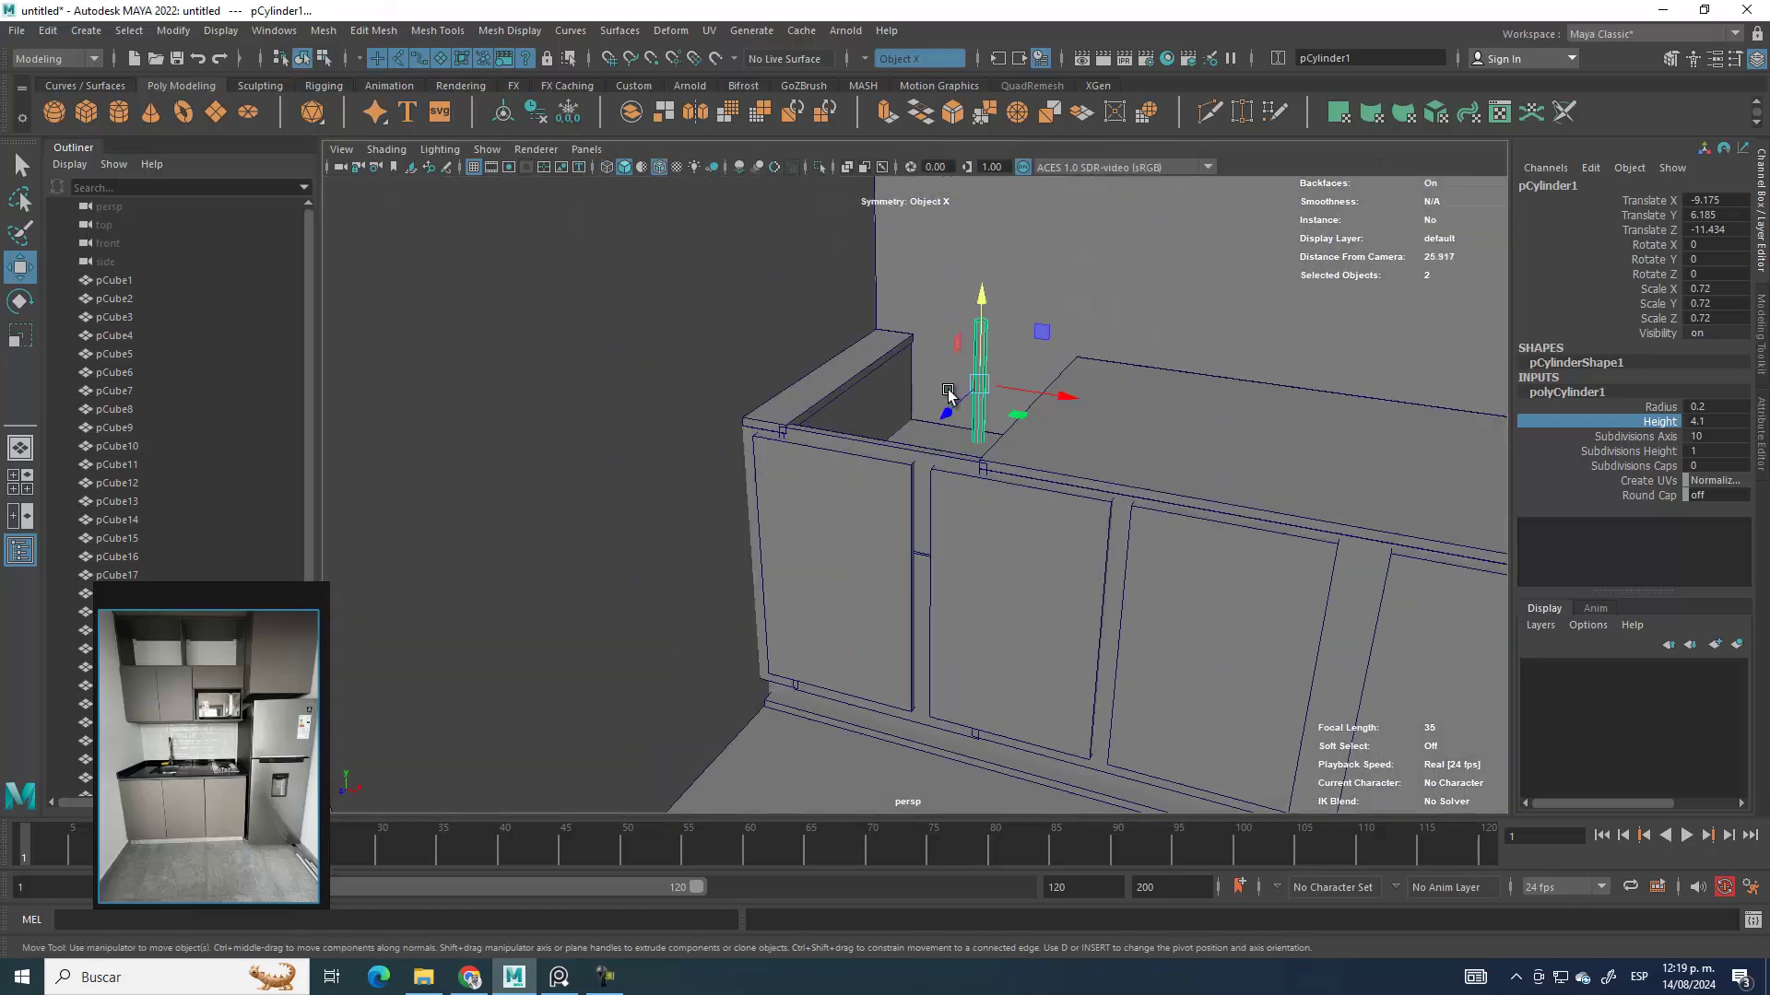
left_click_drag(1101, 292, 891, 281, "alt")
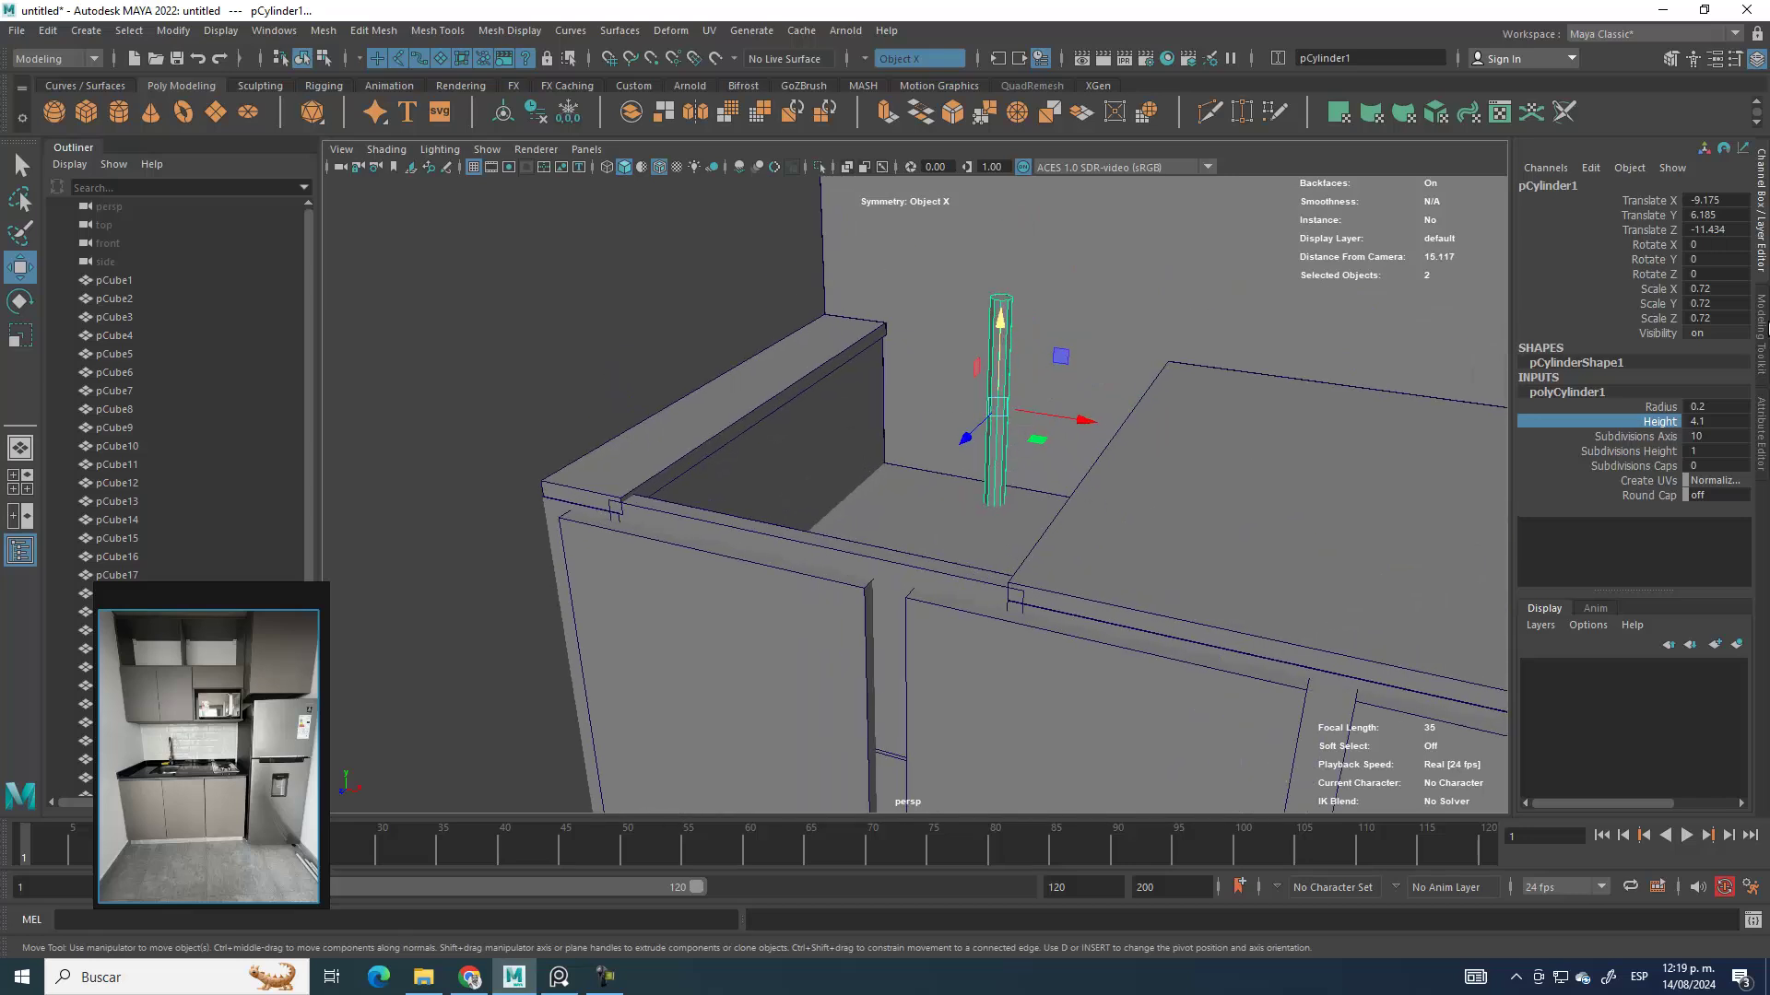
left_click(1762, 331)
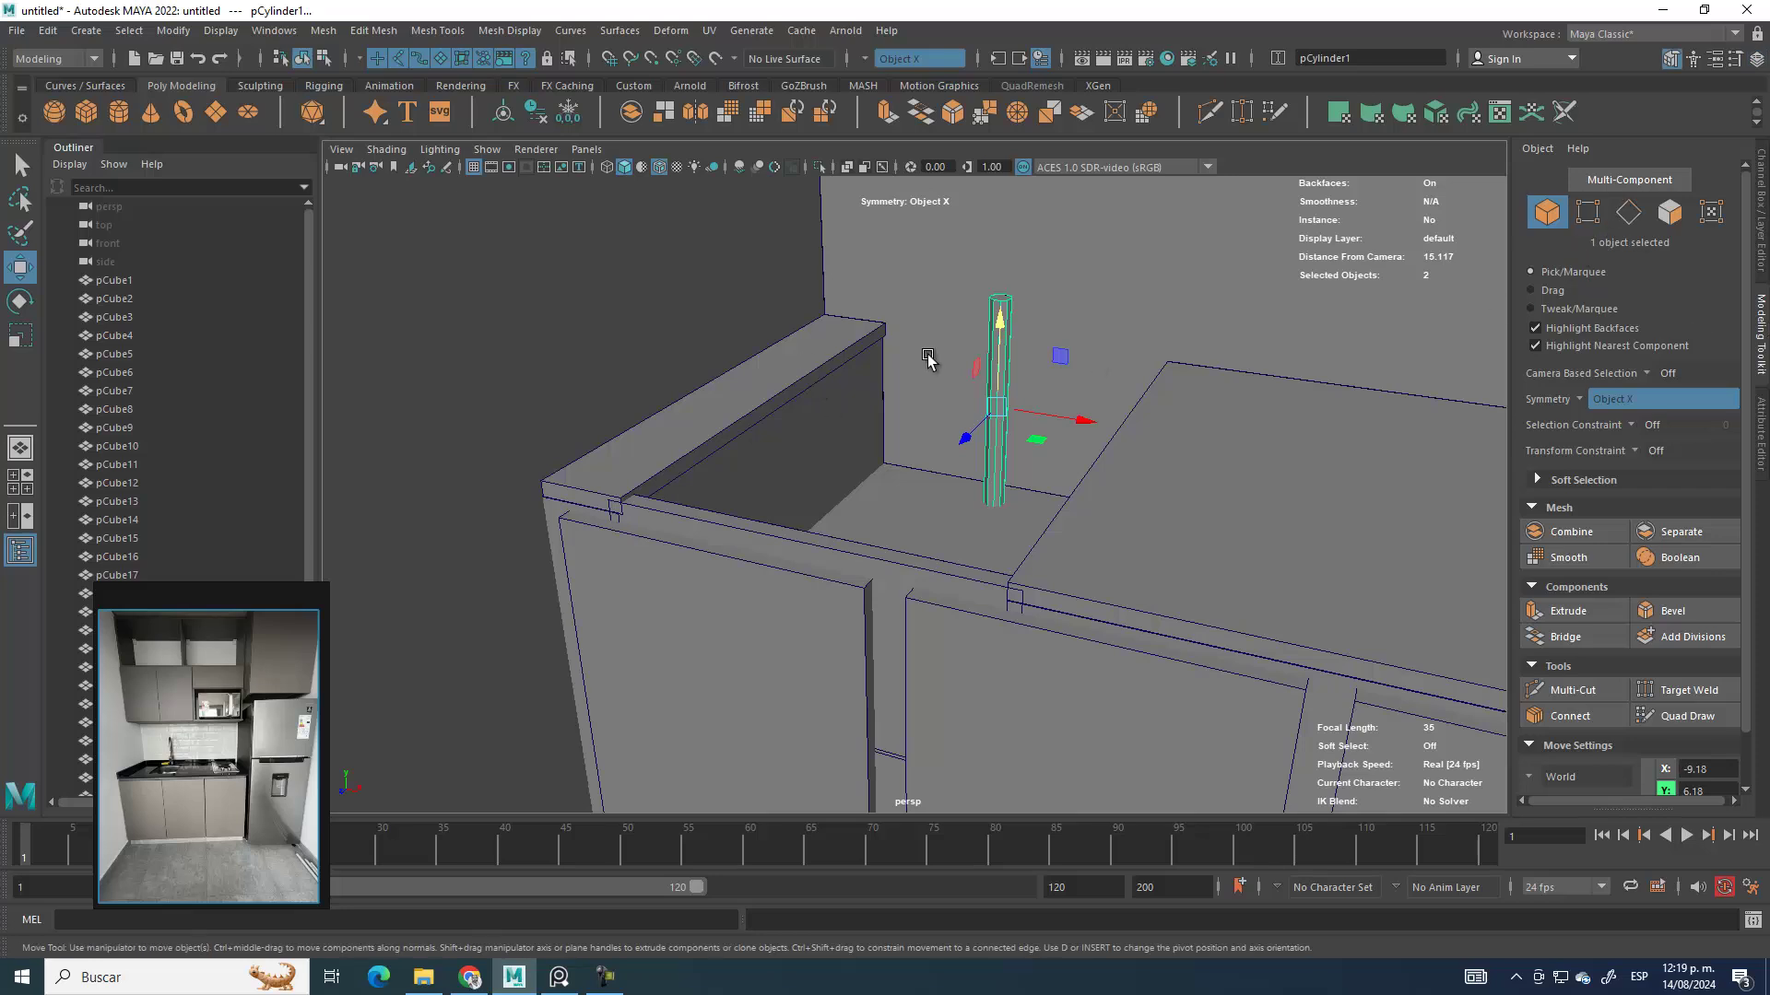
left_click(1761, 221)
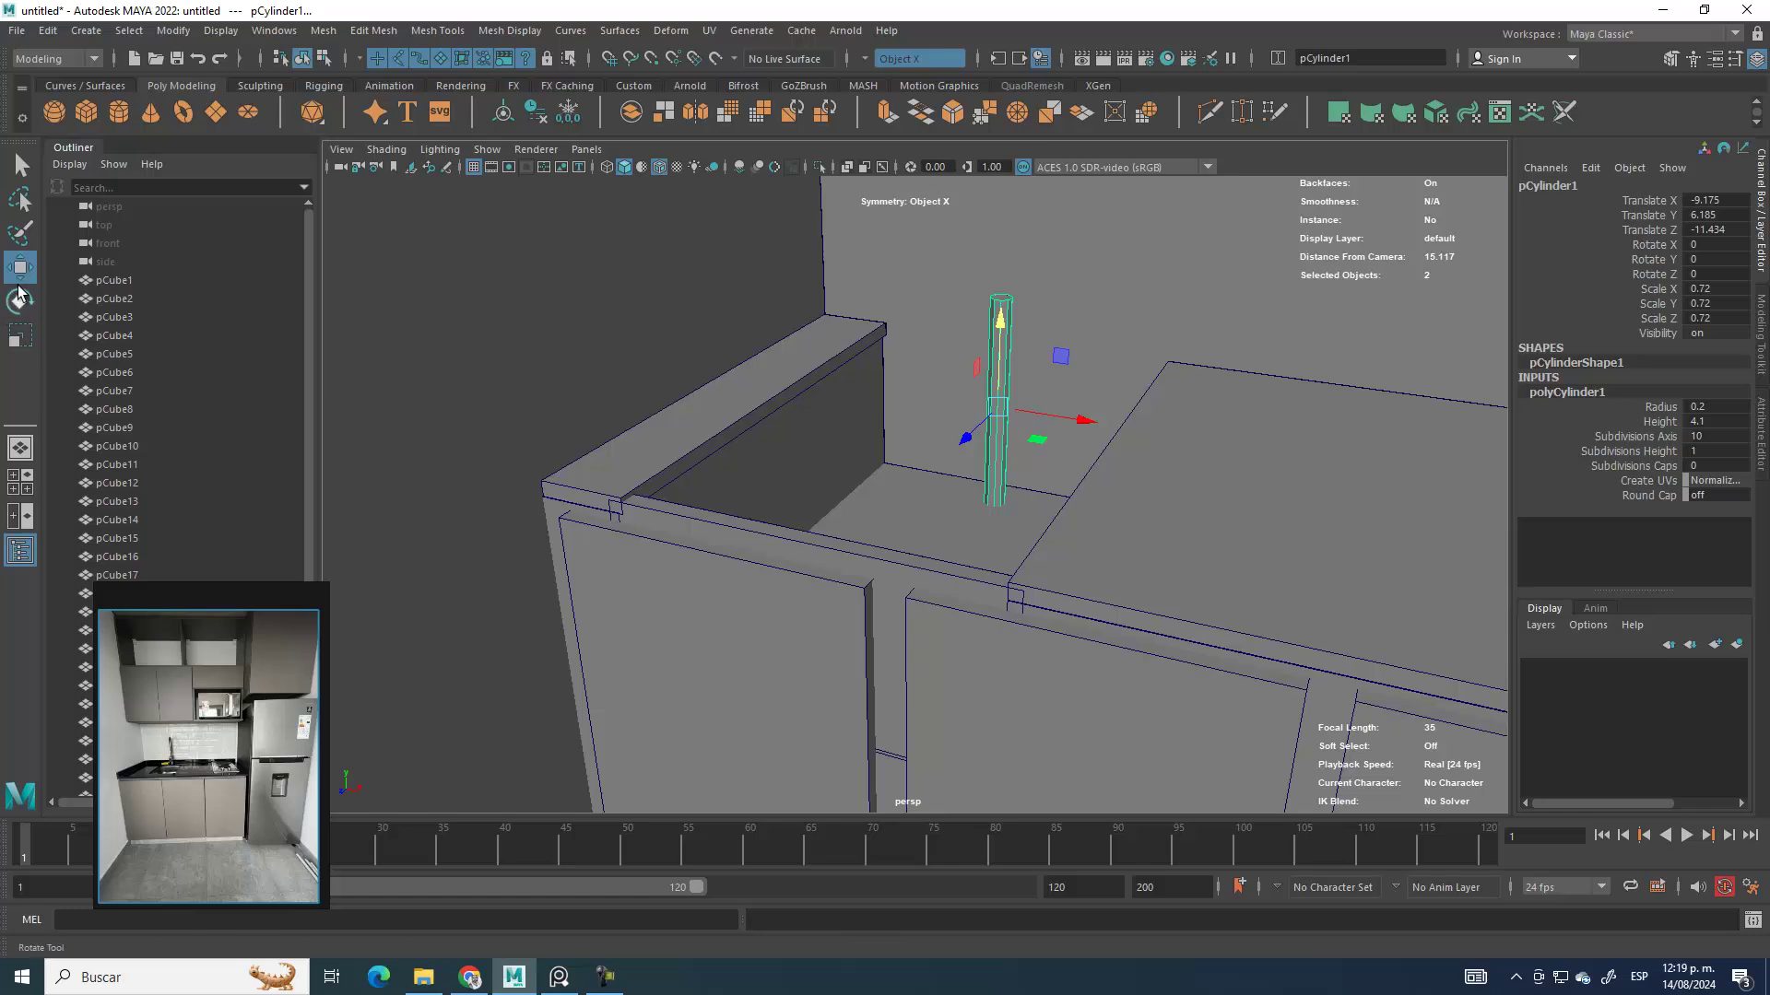
Step: Clone the faucet cylinder up to about Y 6.923 and set the clone's X rotation to 90 degrees
left_click(19, 302)
left_click(21, 269)
left_click_drag(1008, 343, 982, 396, "shift")
key("e")
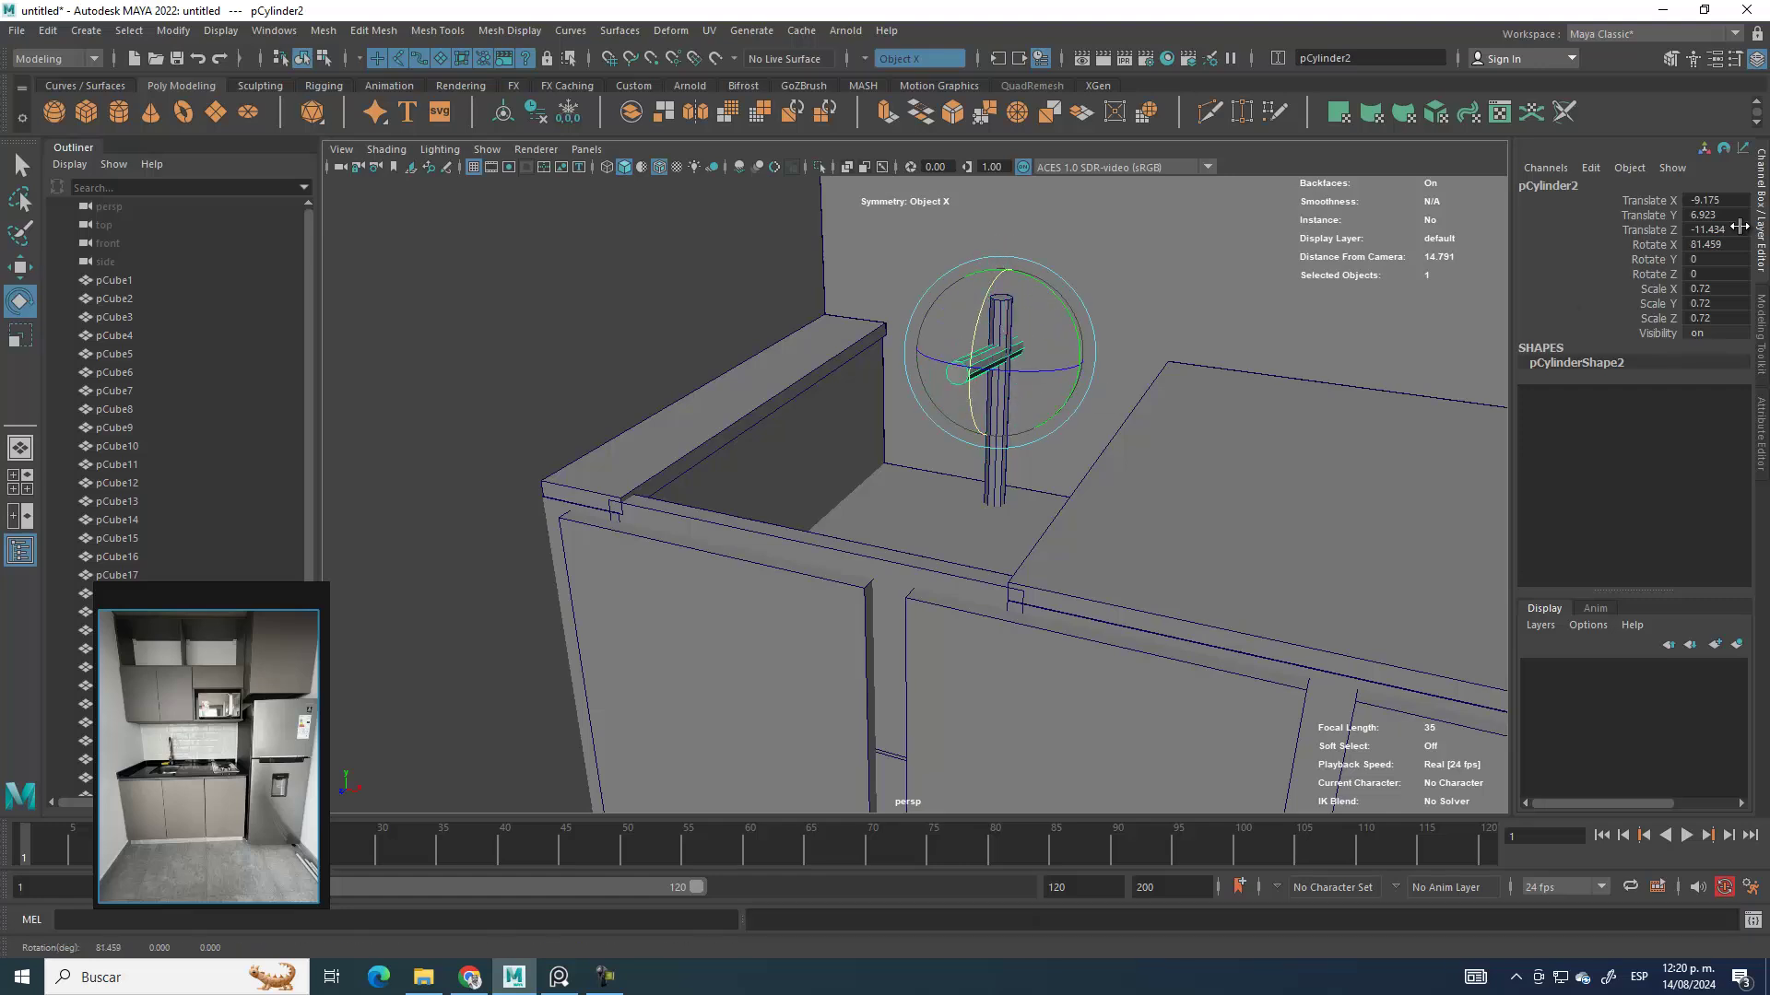
left_click(1742, 245)
type("90")
key("Return")
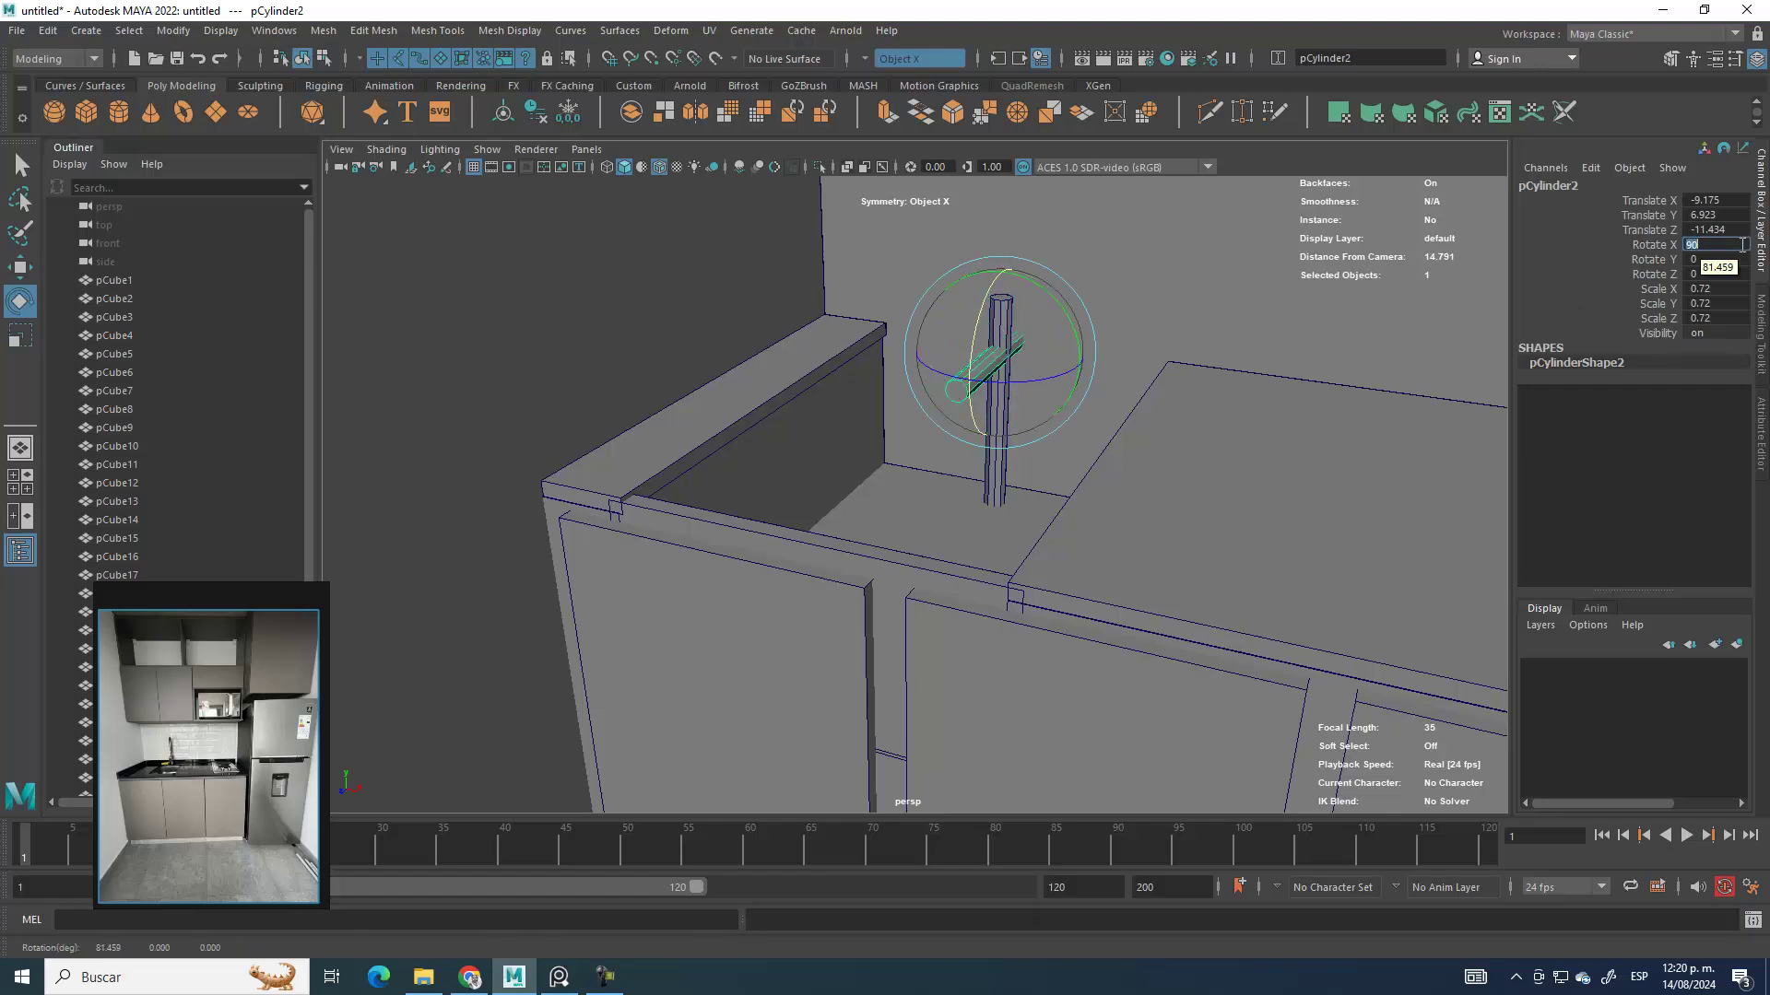
Step: Move the horizontal spout forward to about Z -10.484 and shorten it to a Y scale of about 0.453
left_click(20, 267)
left_click_drag(1014, 378, 1143, 419, "alt")
left_click(19, 337)
left_click(20, 337)
key("w")
Step: Examine the whole kitchen model from several distances and angles against the reference photo
scroll(1009, 550, "up", 5)
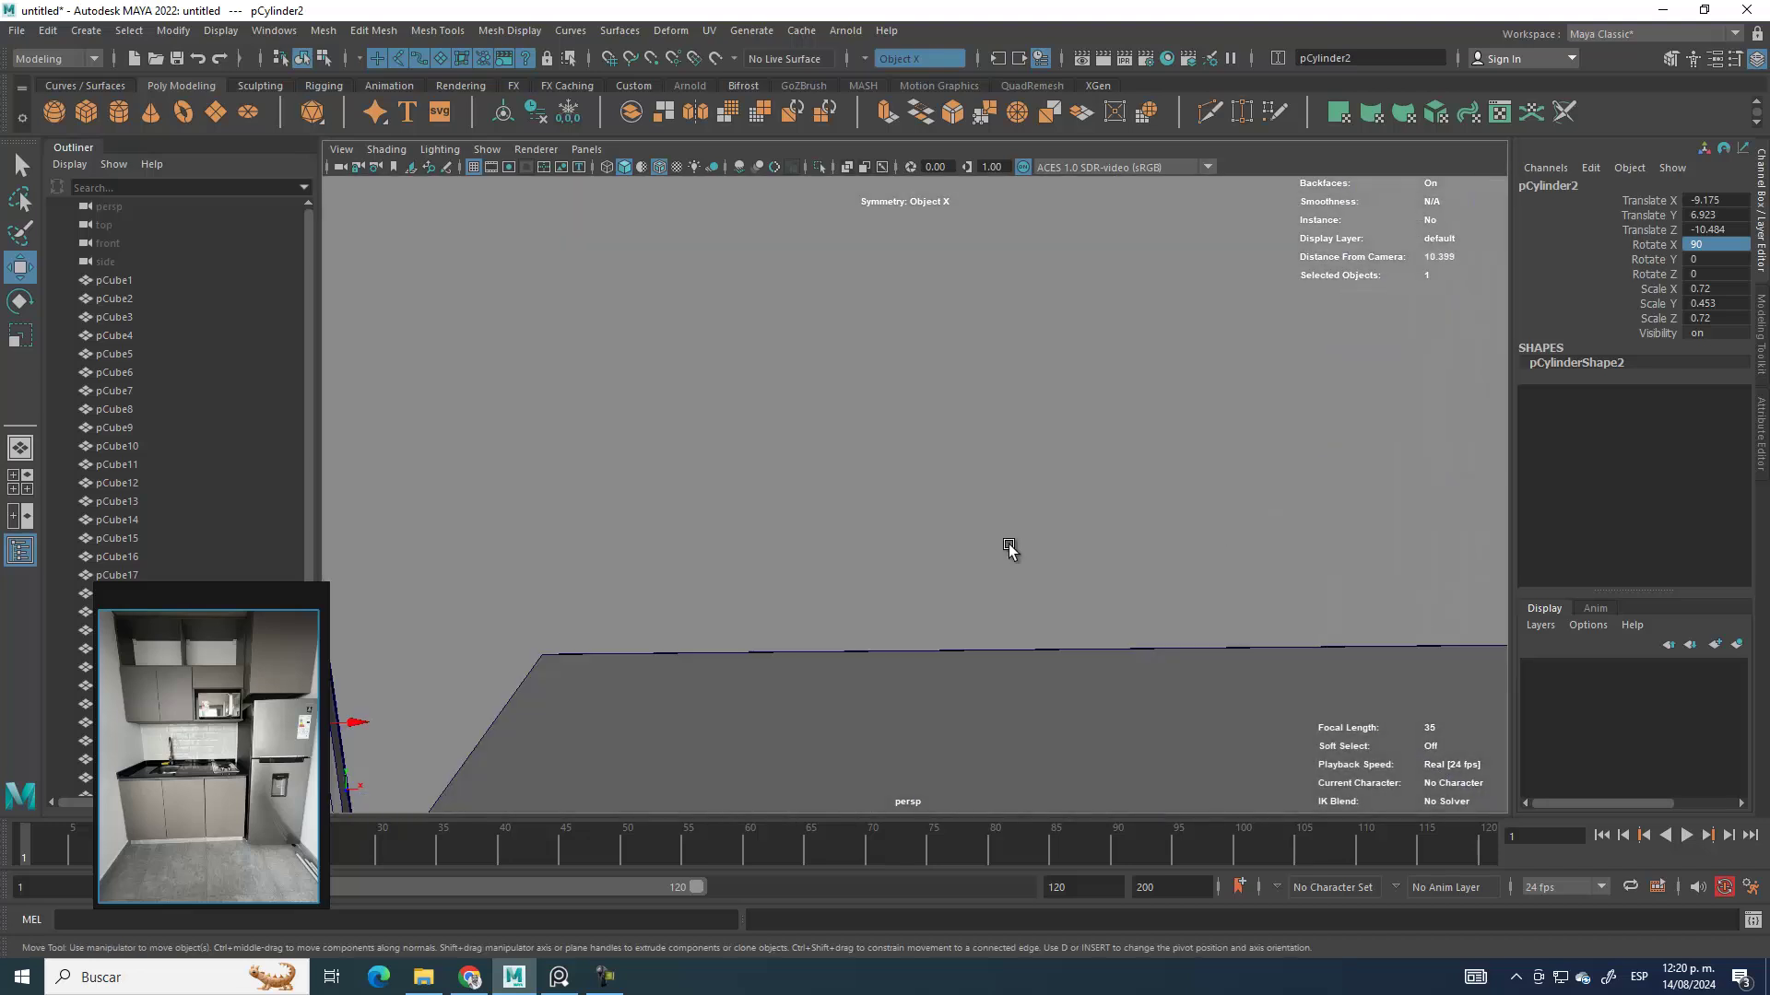
scroll(1009, 550, "down", 5)
left_click_drag(798, 565, 889, 439, "alt")
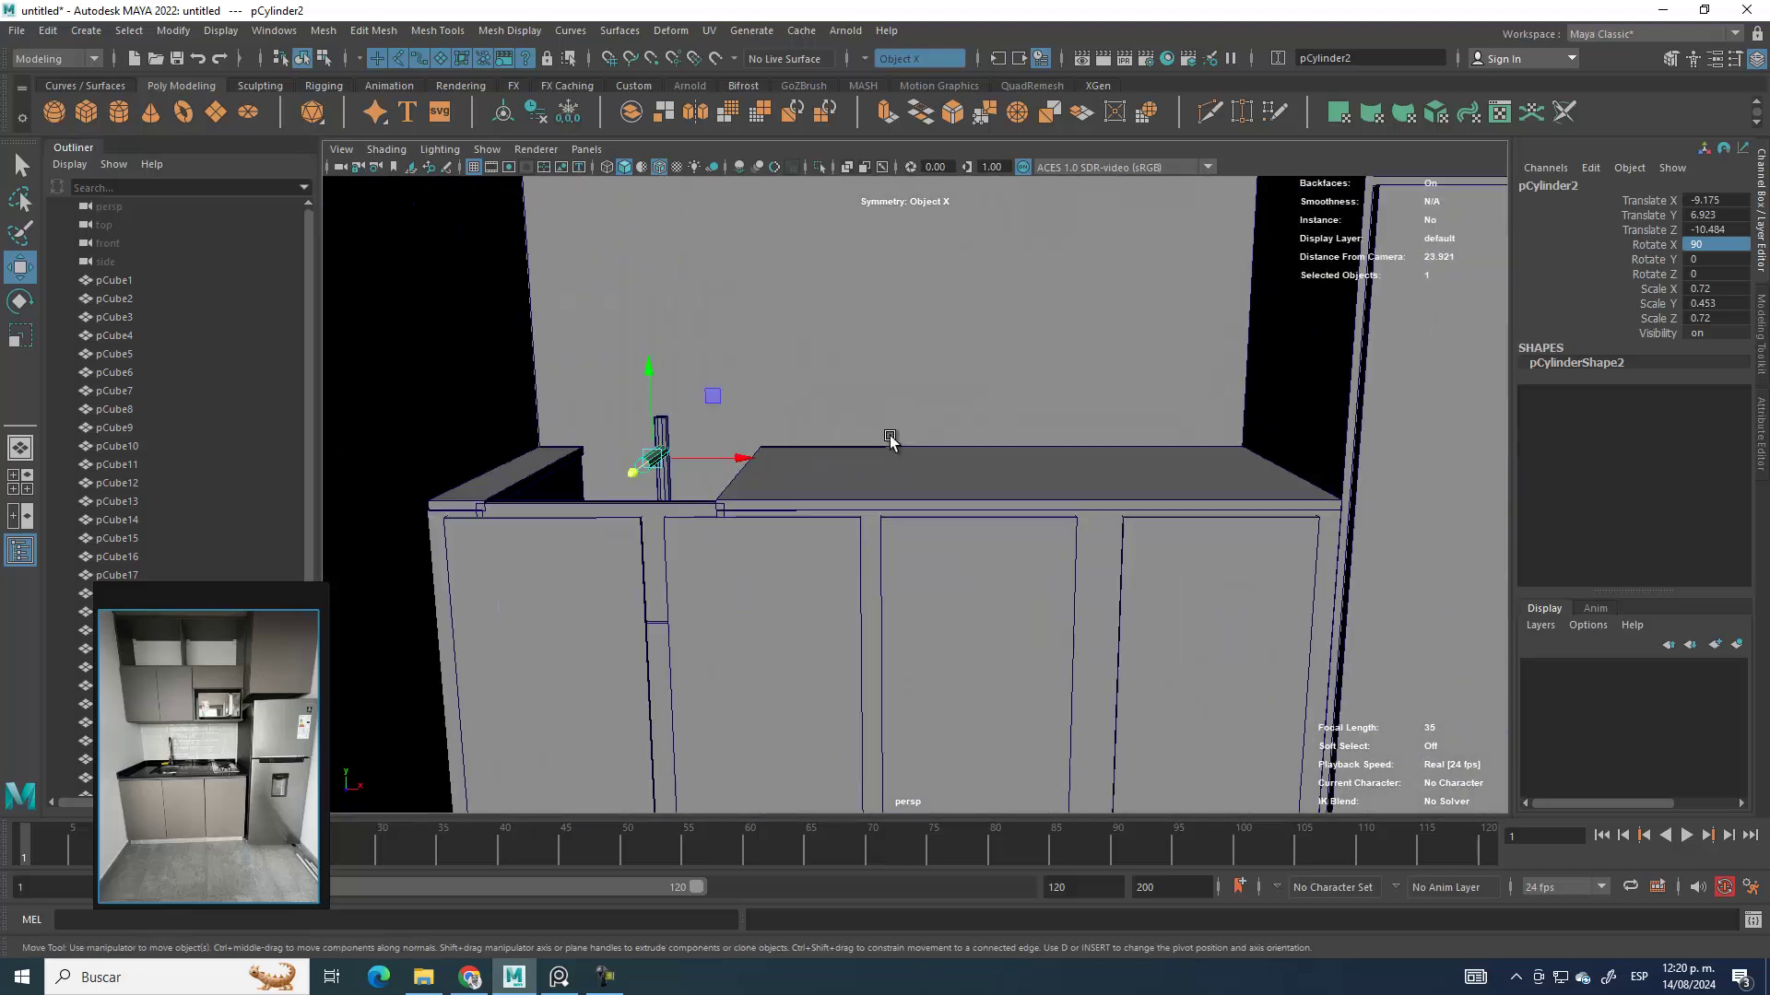
scroll(1056, 368, "down", 3)
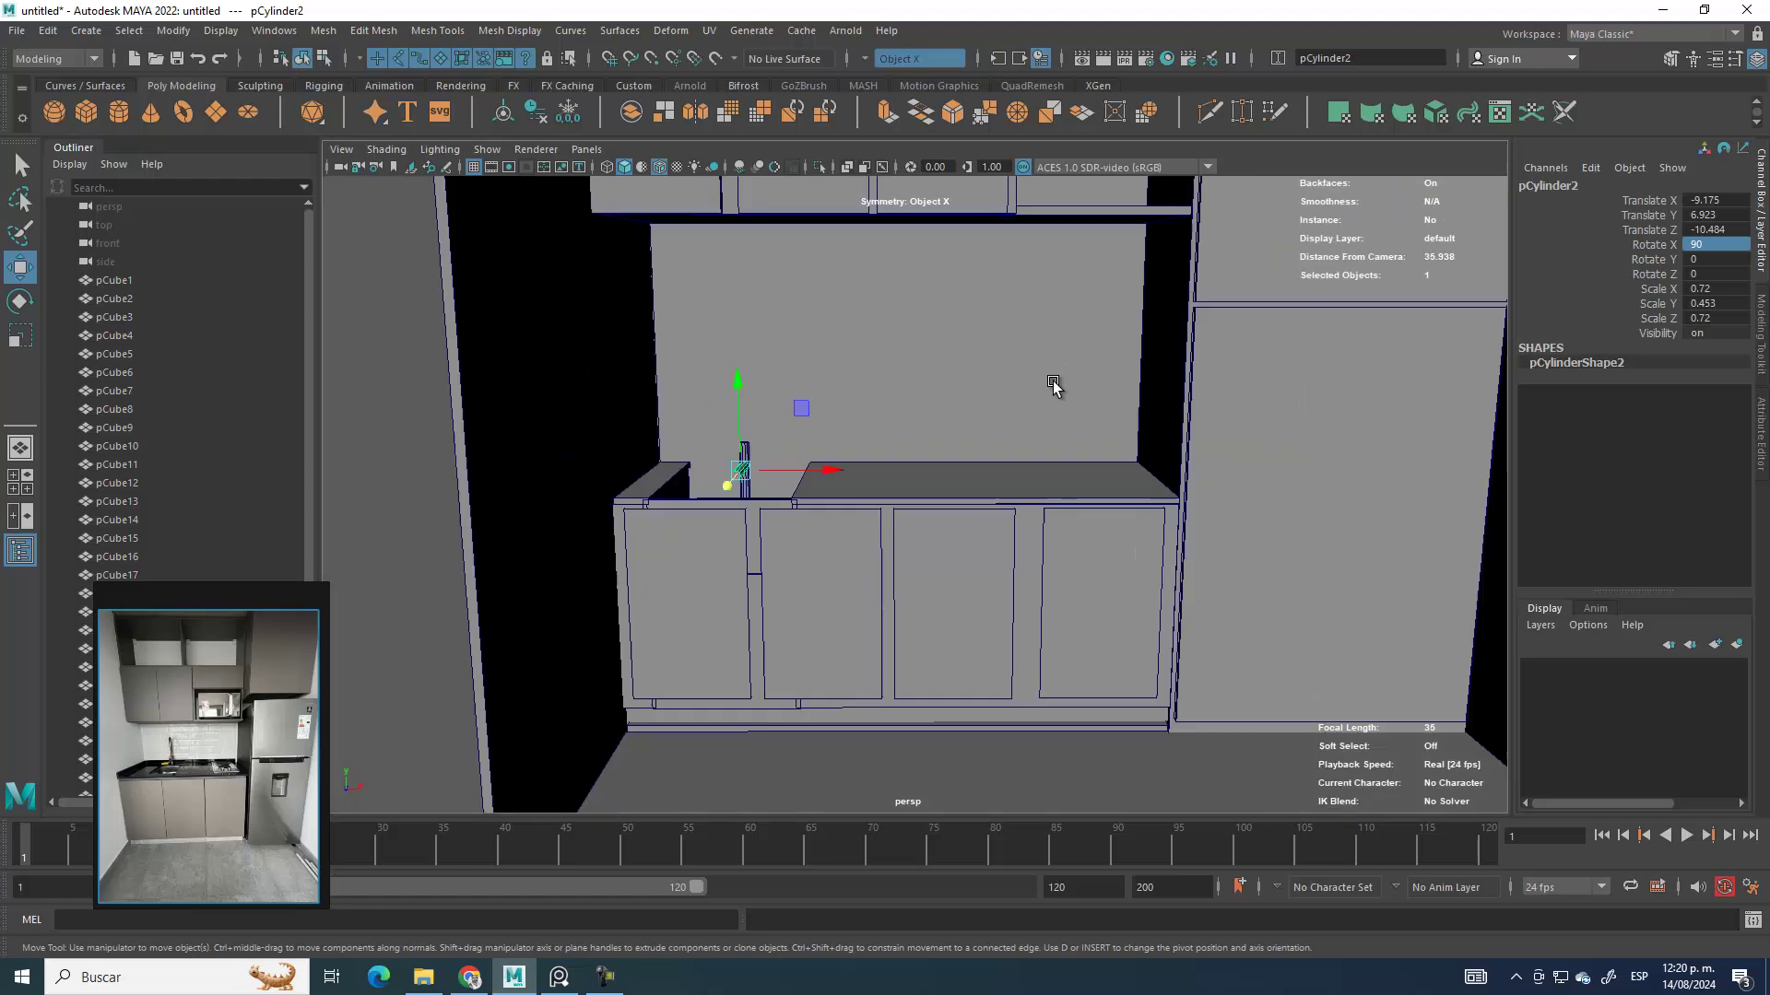
middle_click_drag(1050, 383, 1019, 486, "alt")
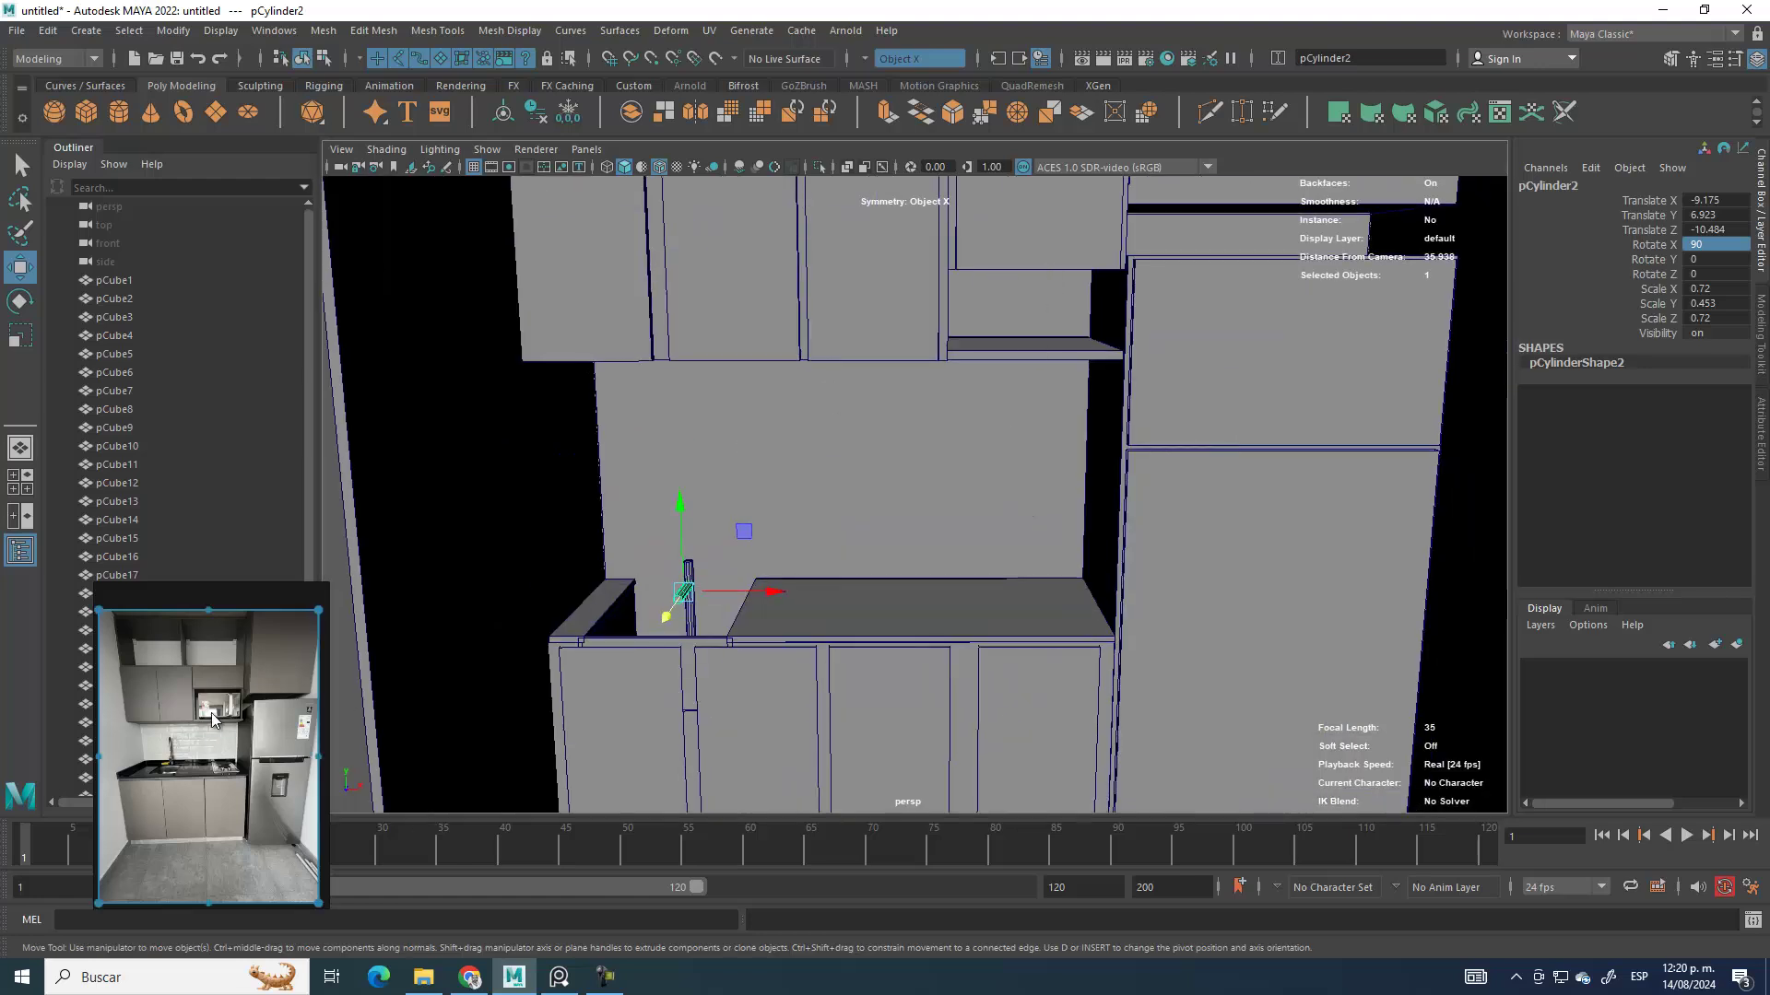
scroll(906, 581, "down", 5)
left_click_drag(948, 516, 857, 645, "alt")
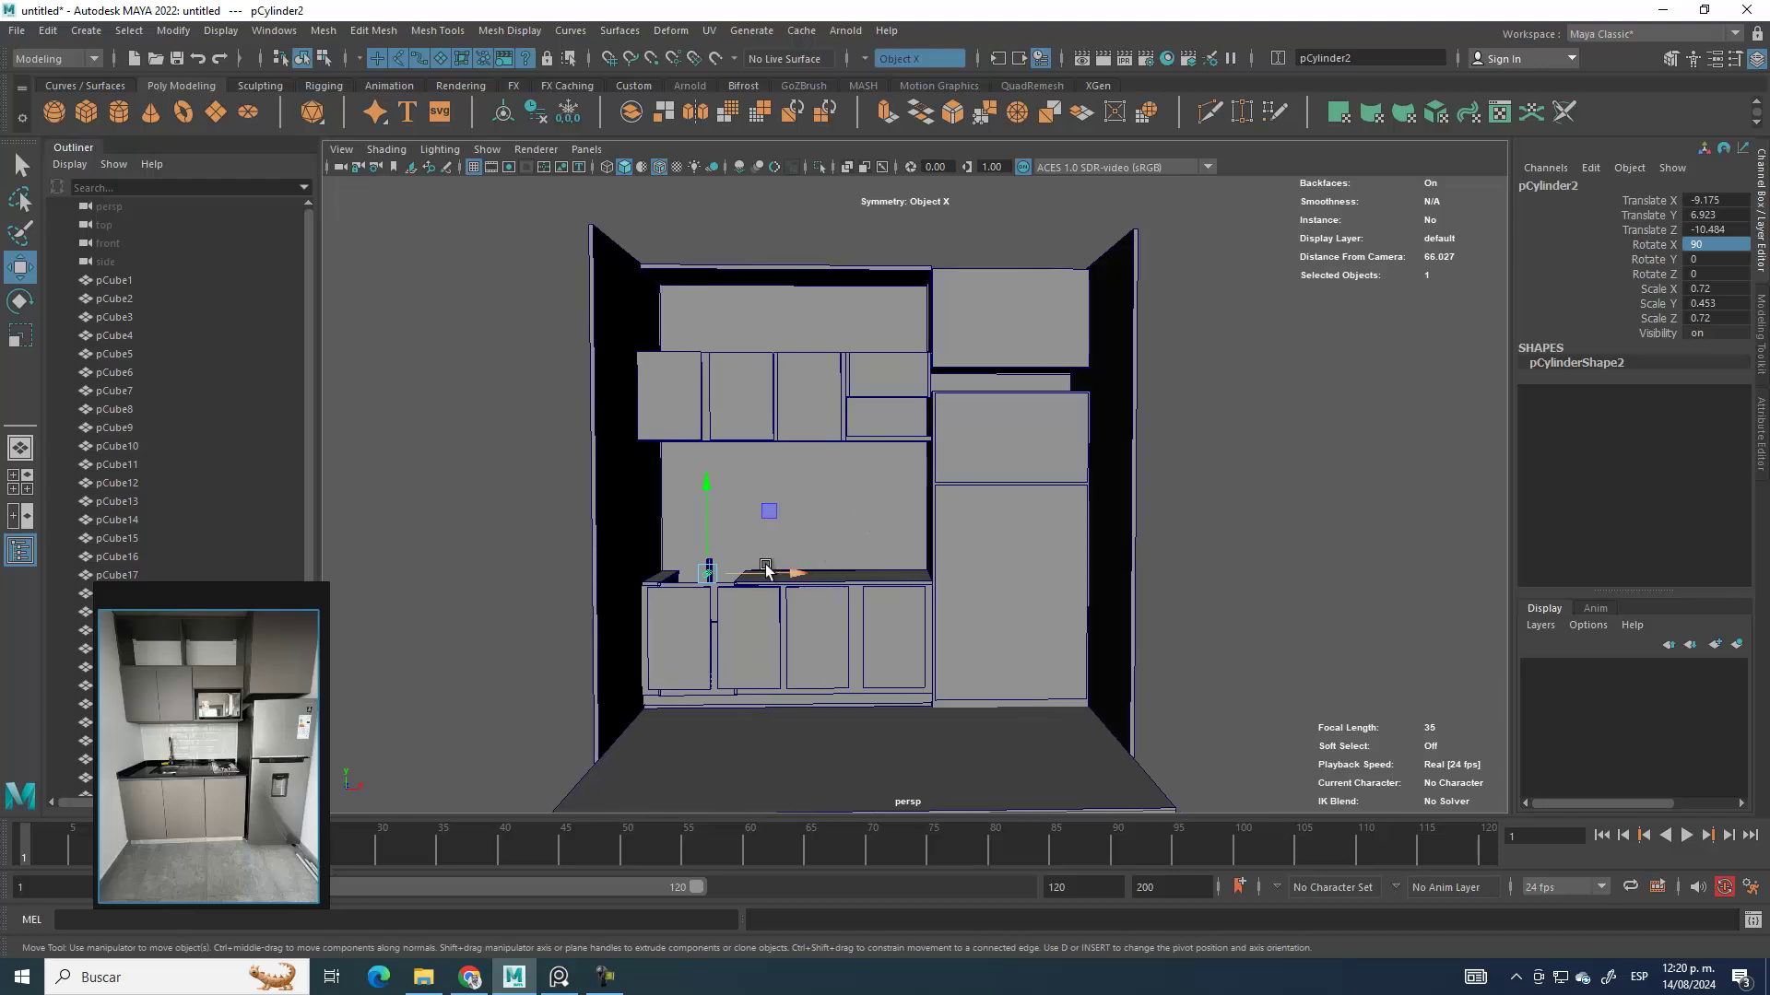
scroll(914, 721, "up", 4)
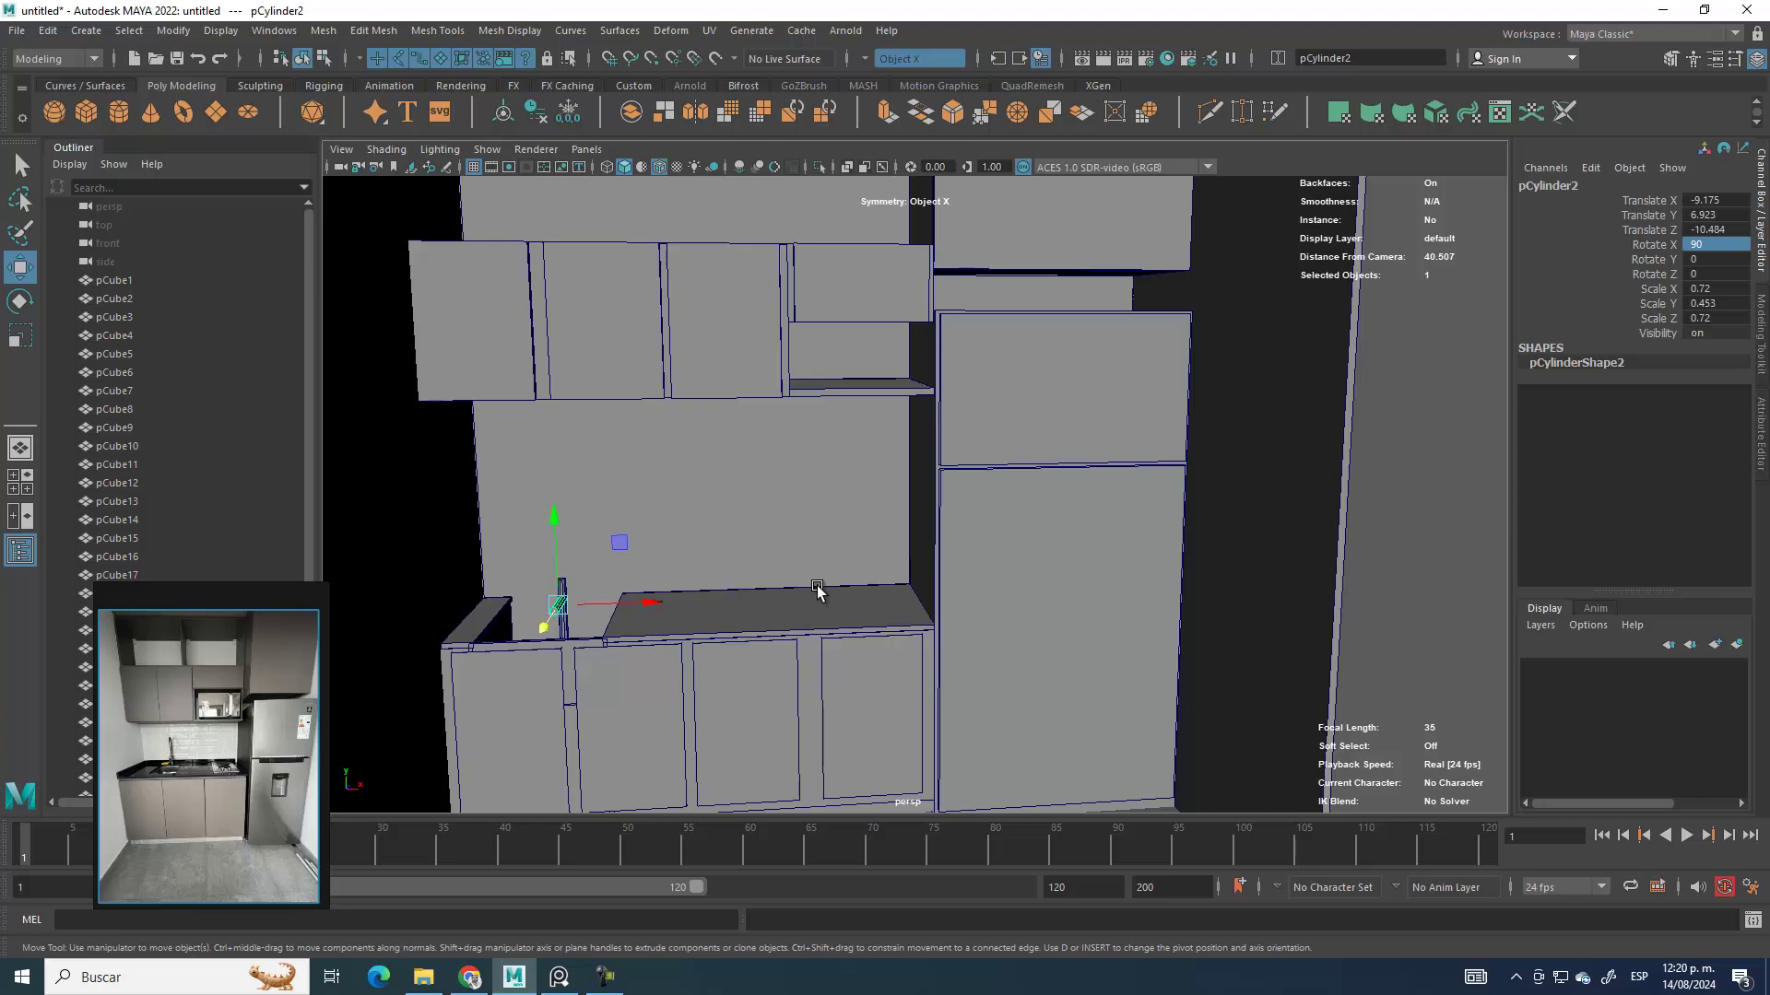
scroll(728, 581, "down", 3)
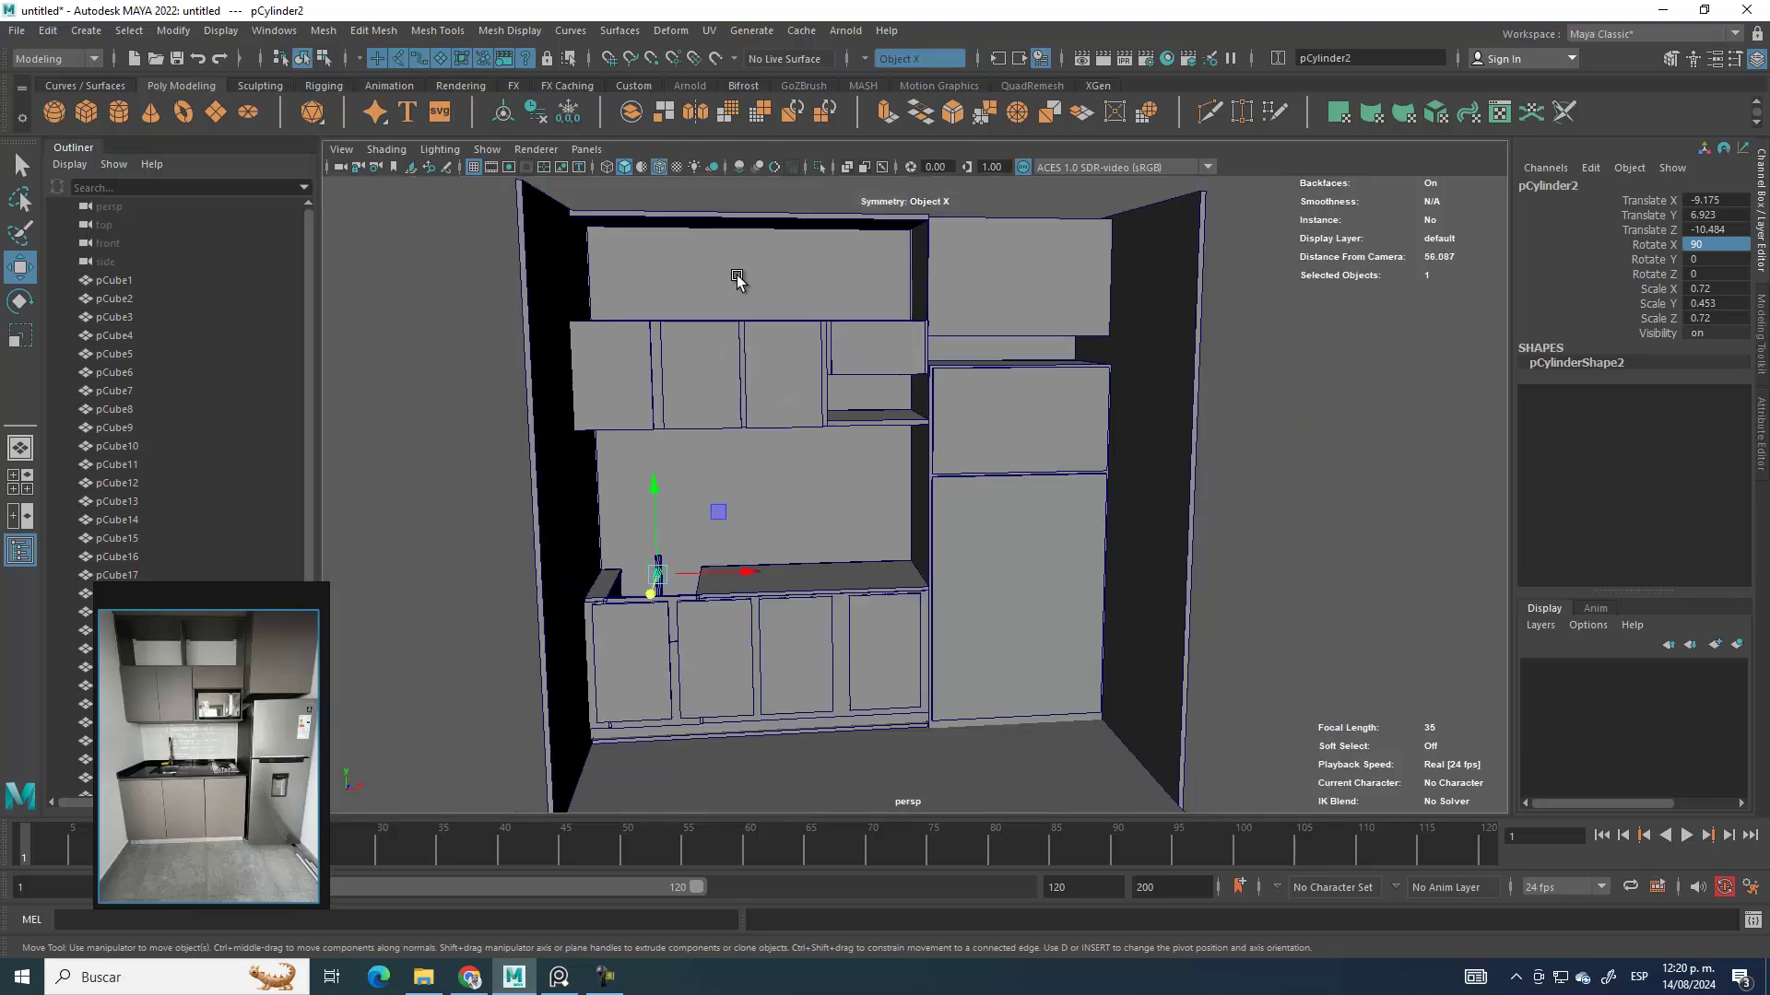
scroll(835, 481, "down", 4)
left_click_drag(964, 565, 904, 580, "alt")
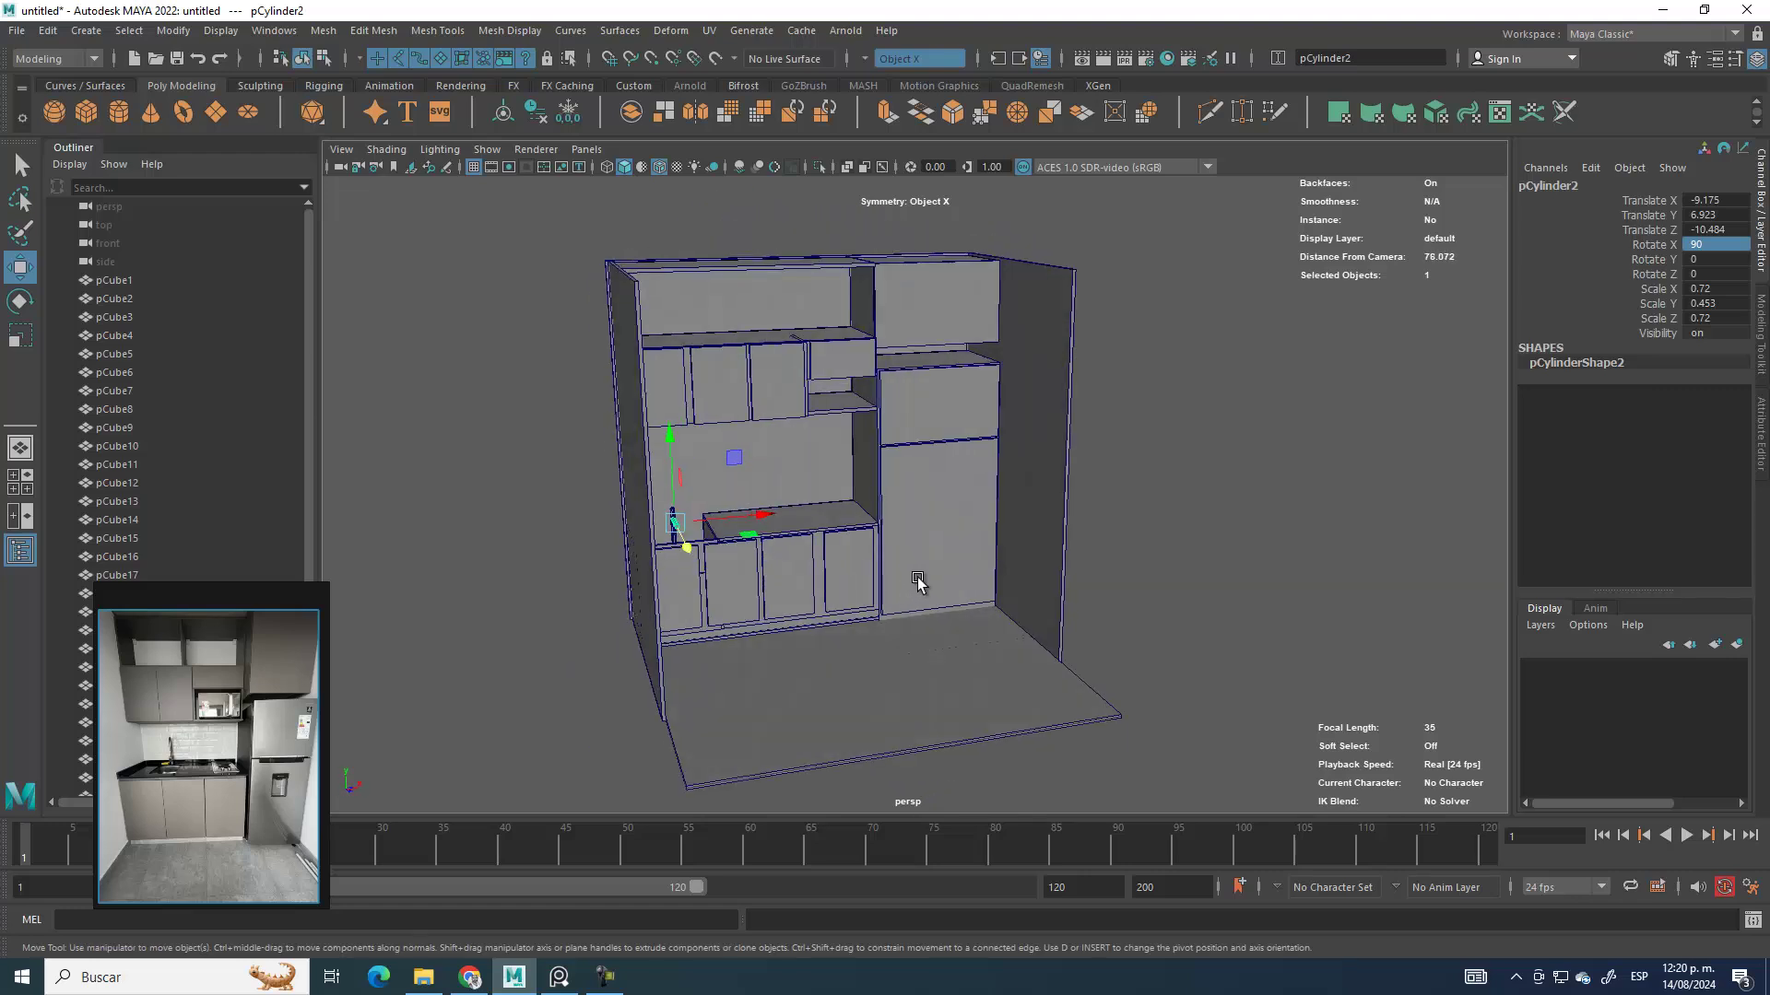